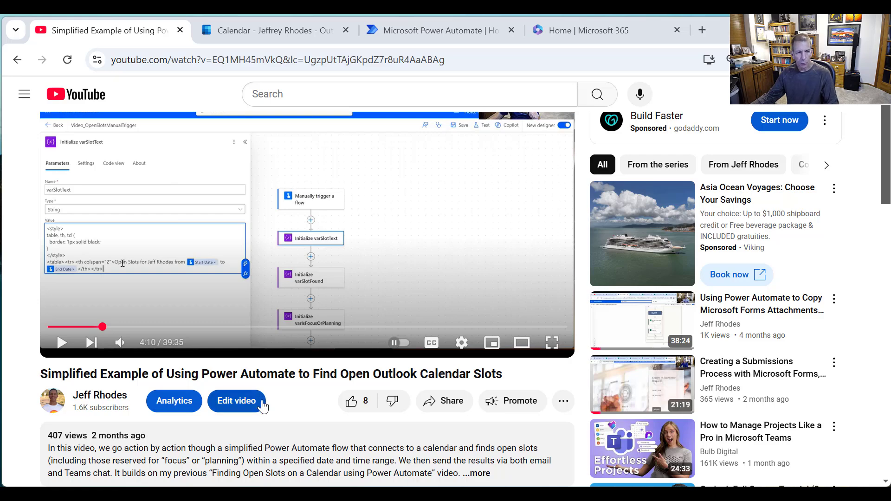
- Read the viewer's request in the video comments and review the January 6–10, 2025 work week in the Outlook calendar
scroll(246, 384, down, 5)
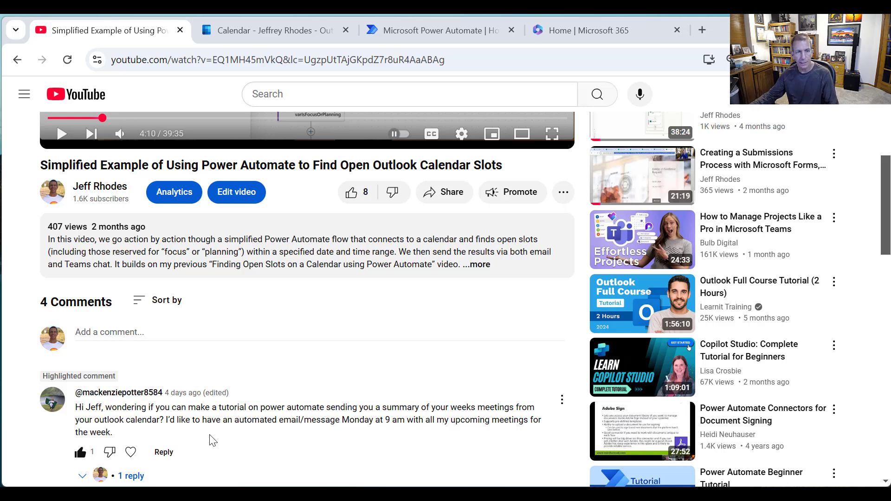
click(270, 28)
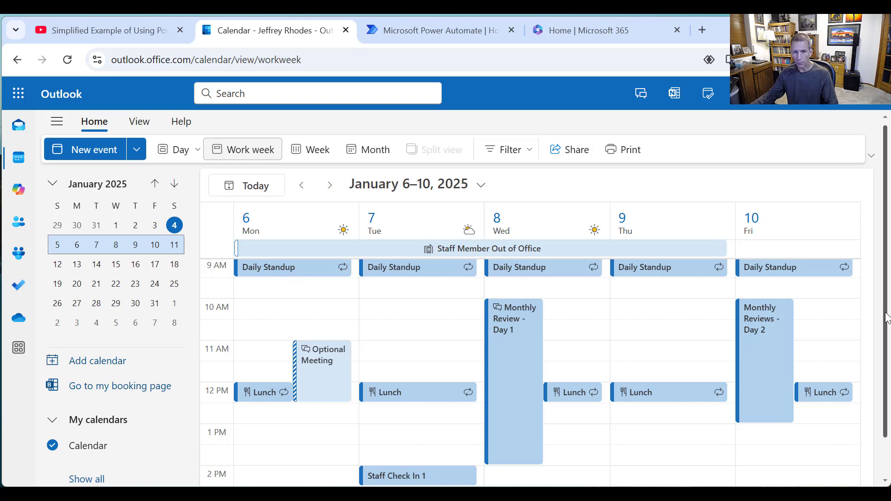
mouse_move(887, 318)
mouse_down()
mouse_move(886, 353)
mouse_move(887, 318)
mouse_up()
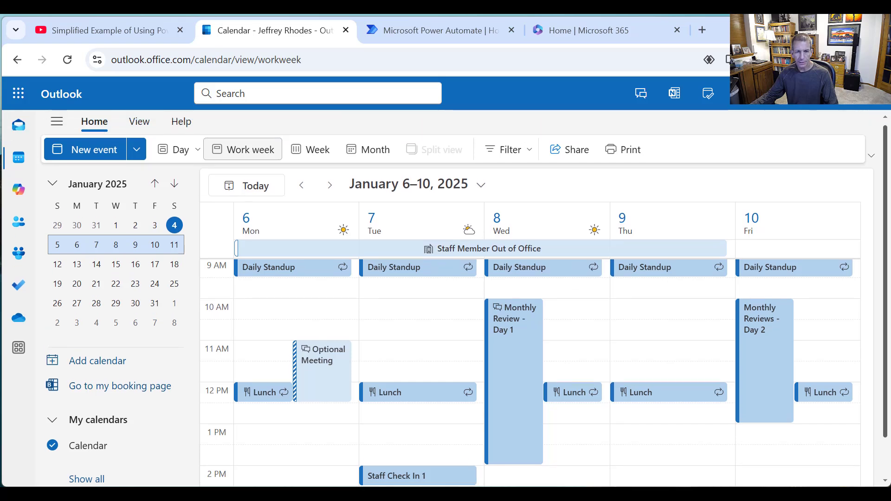
click(341, 251)
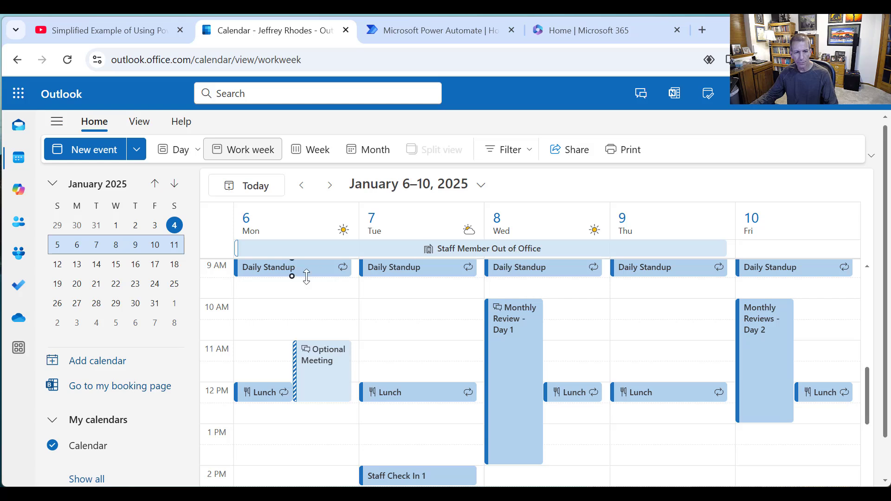
click(459, 273)
click(519, 273)
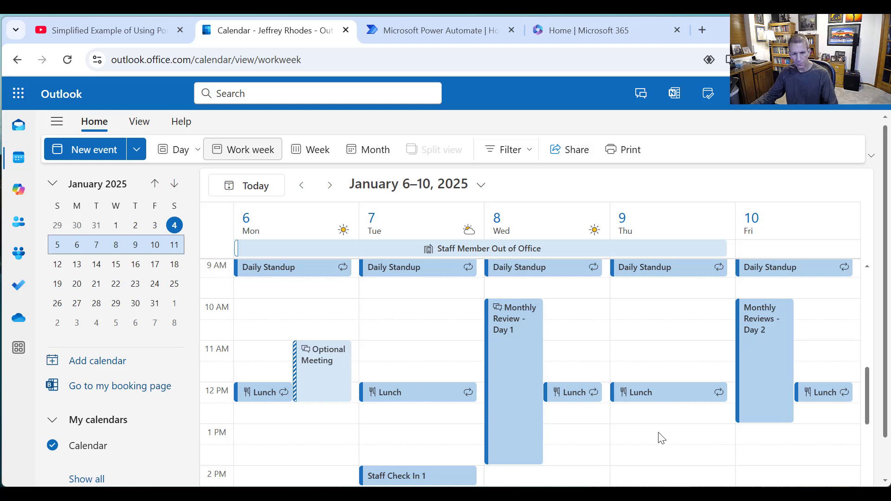
scroll(837, 414, down, 3)
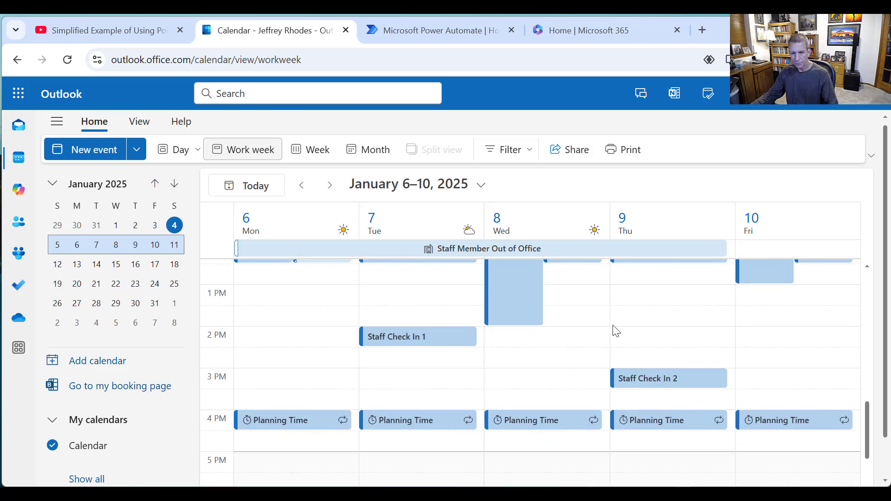
scroll(612, 330, up, 2)
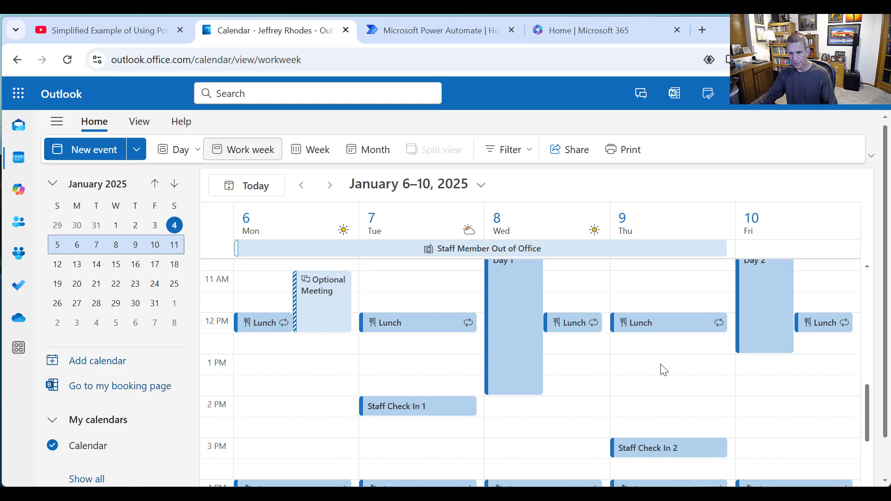
scroll(664, 370, up, 2)
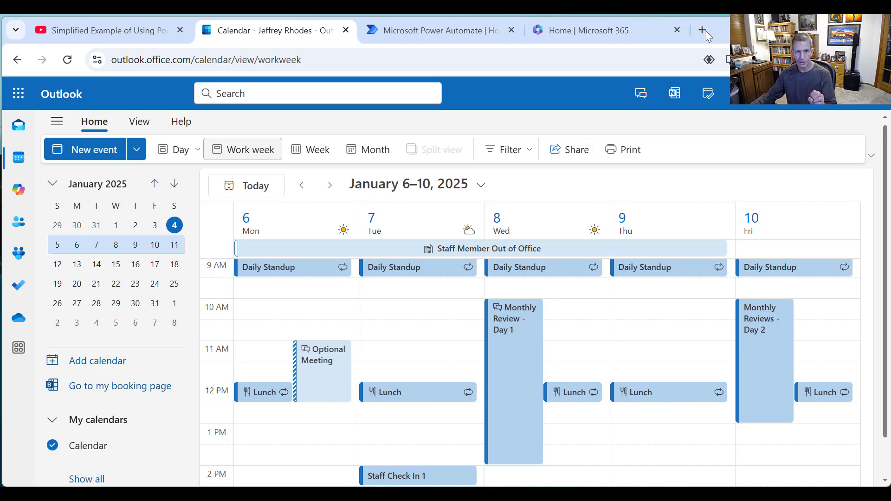
- Switch to Power Automate and start a scheduled cloud flow named Video_WeeklyCalendarEmail
click(407, 30)
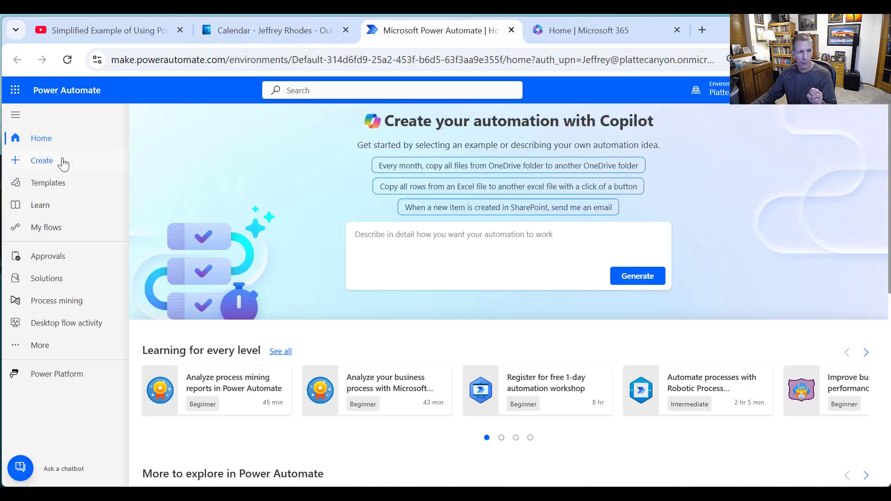
click(50, 164)
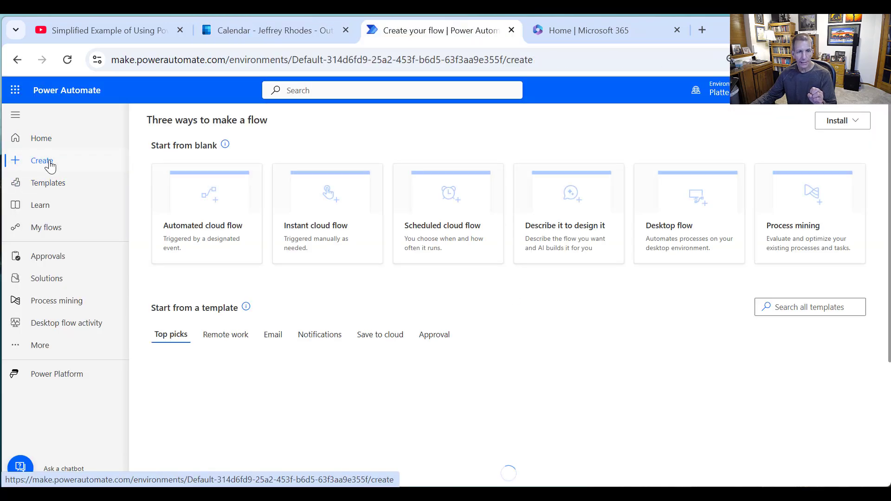
click(456, 227)
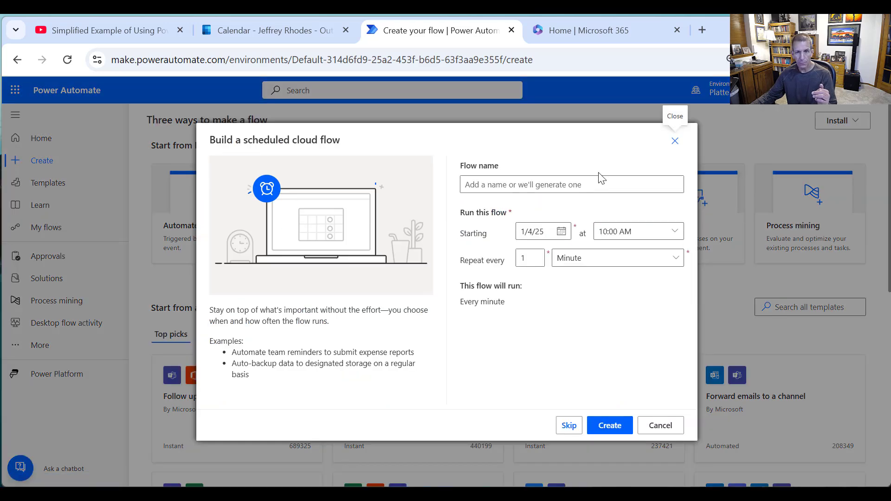
click(598, 193)
text(Video_)
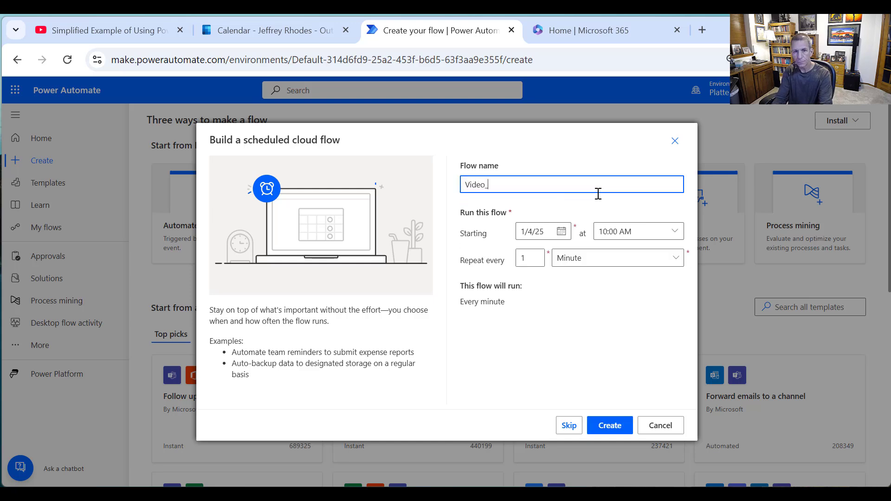
text(Weekly)
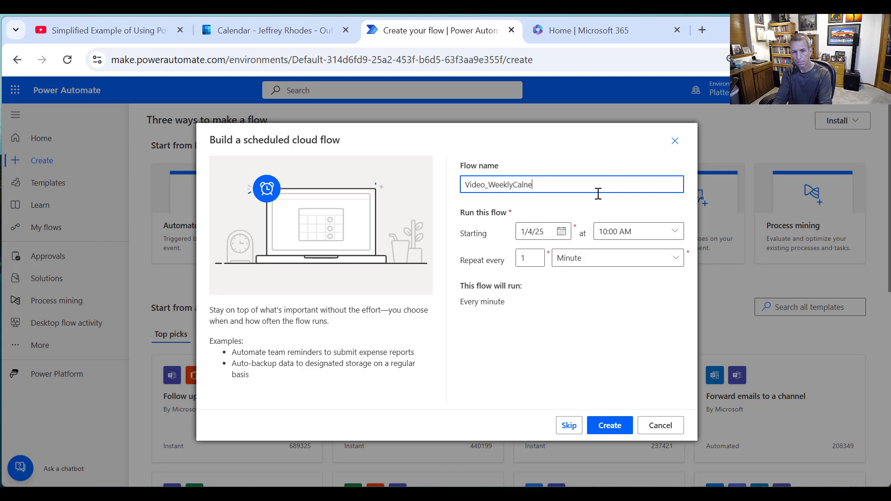
text(CalendarEmail)
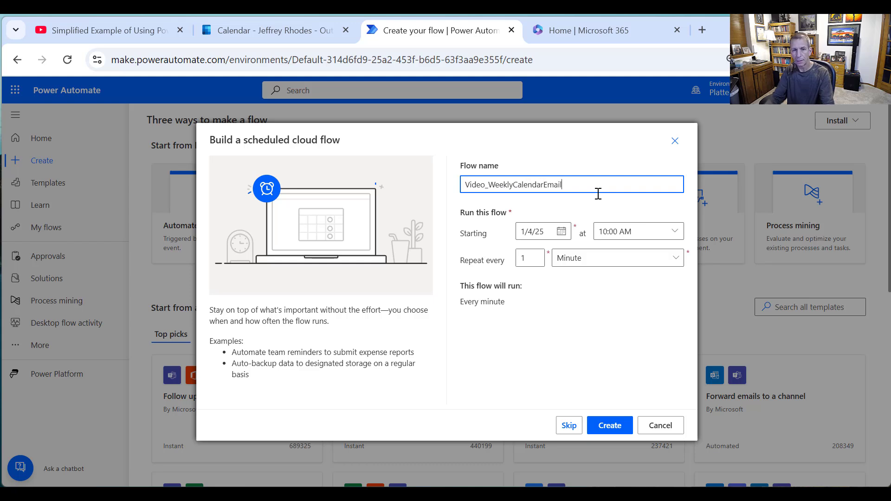
- Set the scheduled flow to start on 1/6/25 at 09:00 AM
click(567, 234)
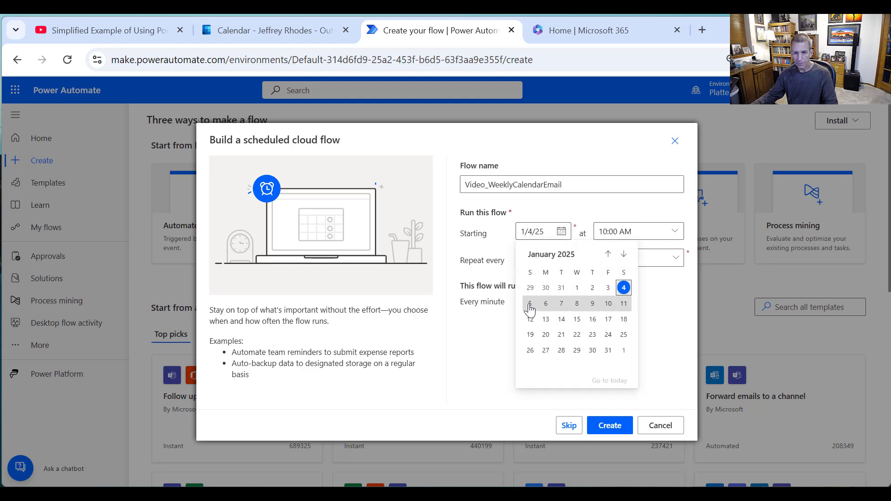
click(547, 304)
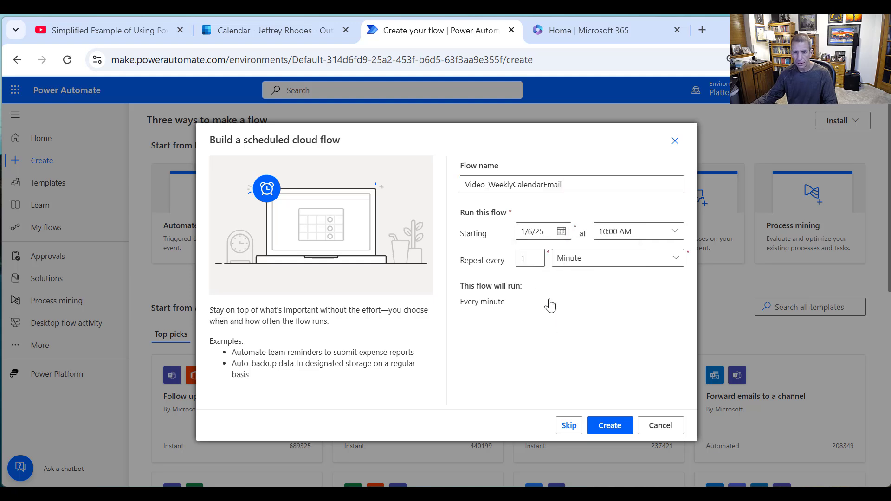
click(674, 231)
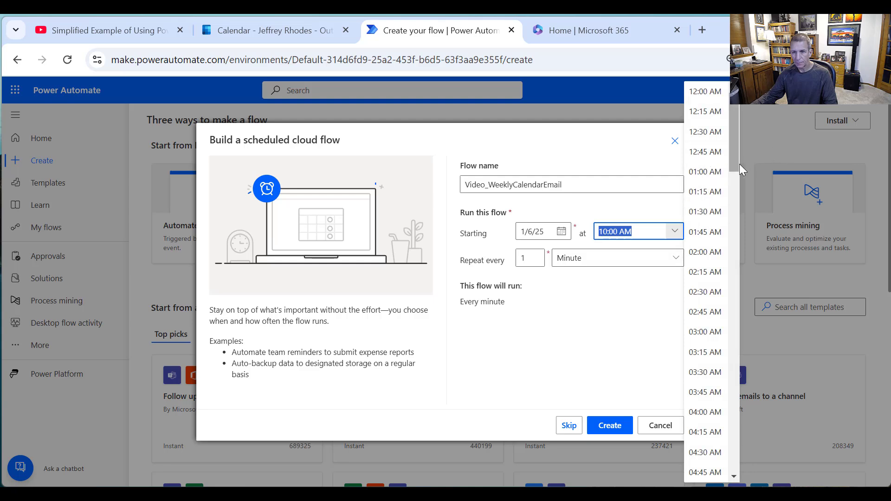
scroll(717, 398, down, 3)
scroll(717, 397, down, 6)
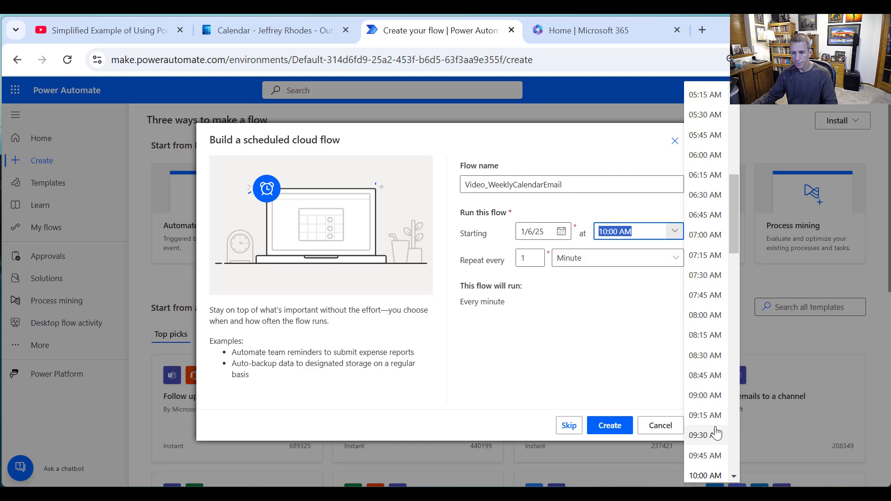
click(705, 396)
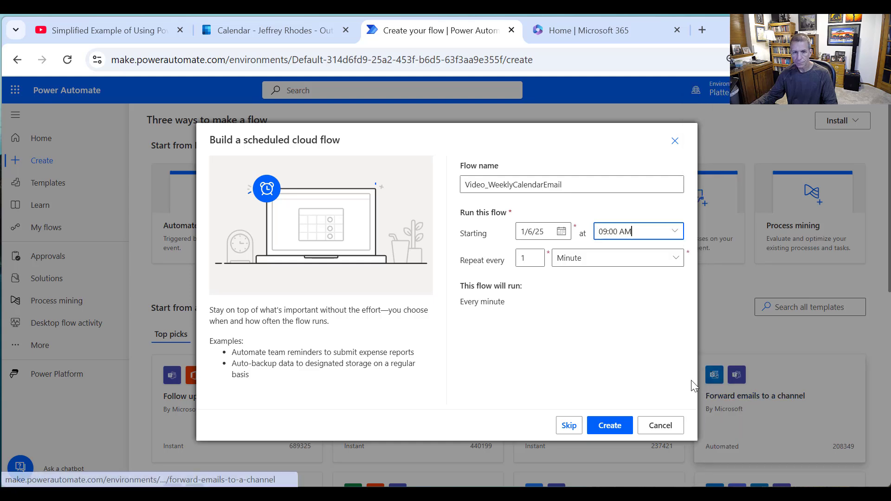
- Set the flow to repeat every 1 week on Monday only and create it
click(598, 264)
click(591, 303)
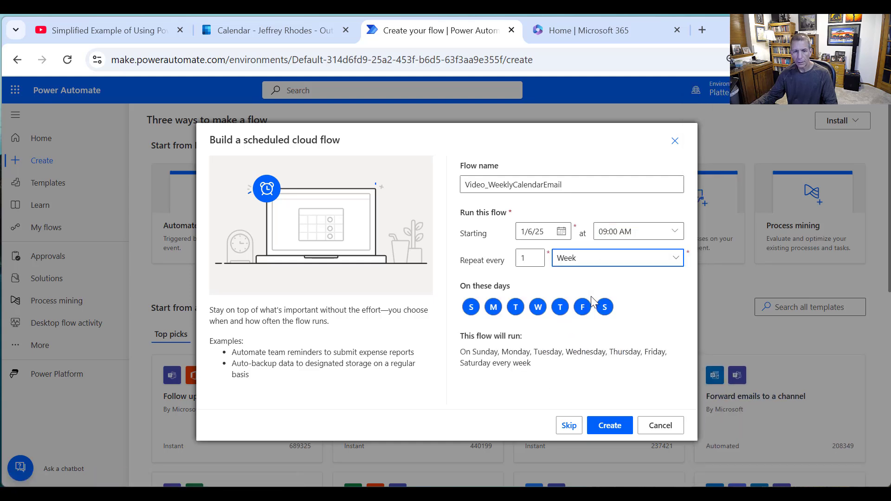
click(470, 308)
click(513, 309)
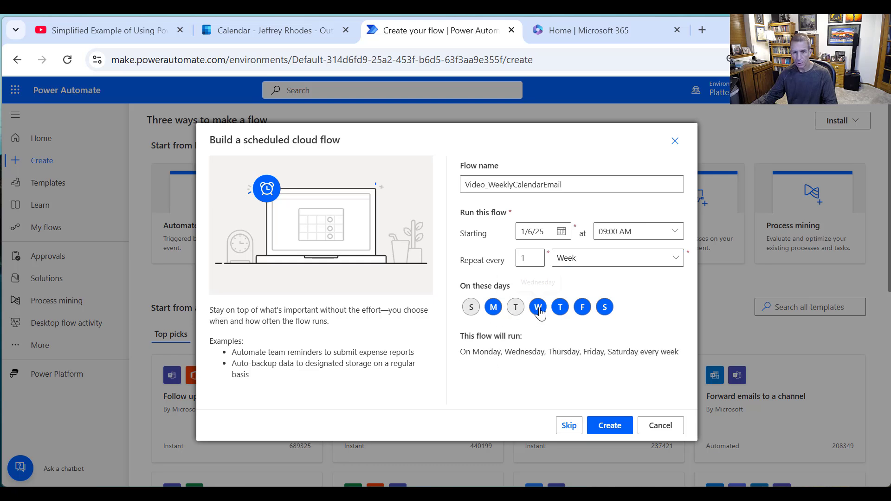
click(537, 307)
click(560, 308)
click(582, 308)
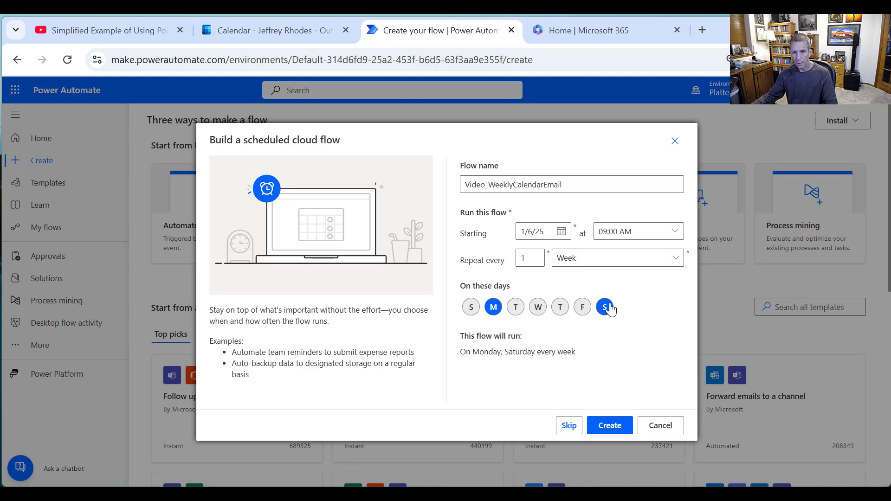
click(605, 307)
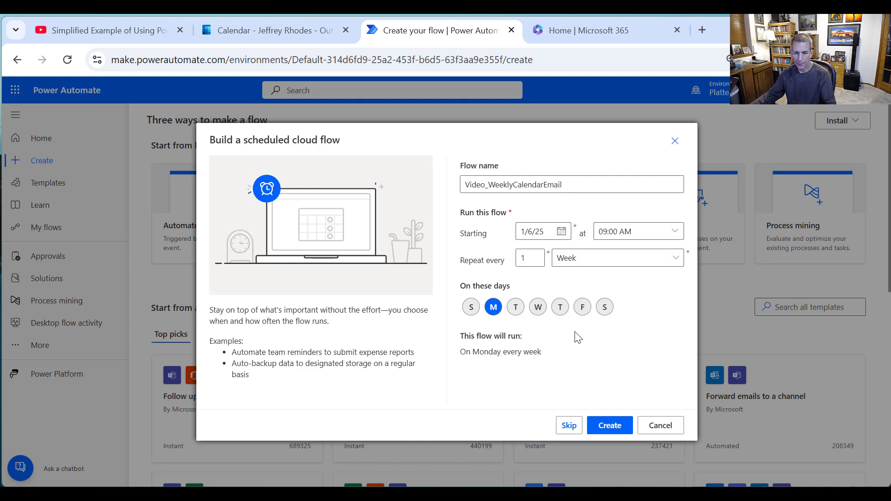
click(610, 426)
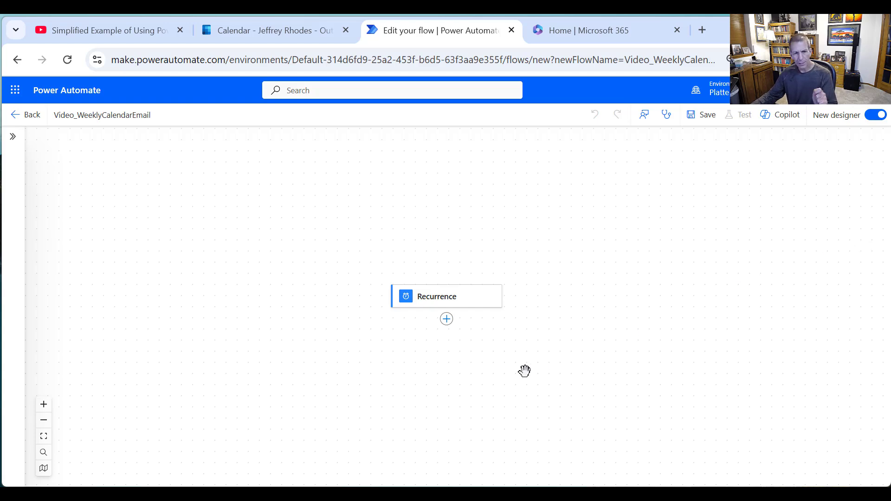
- Add an Initialize variable action below the Recurrence trigger and name its variable varUtcNow
click(448, 324)
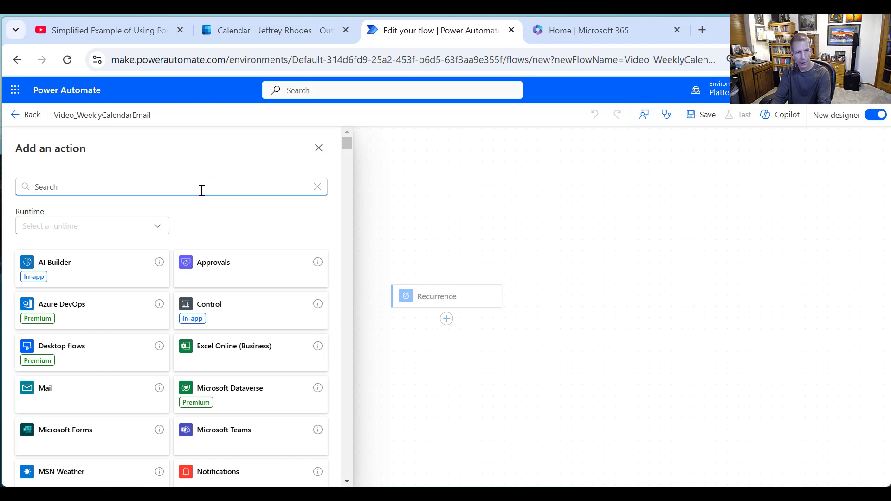
text(variab)
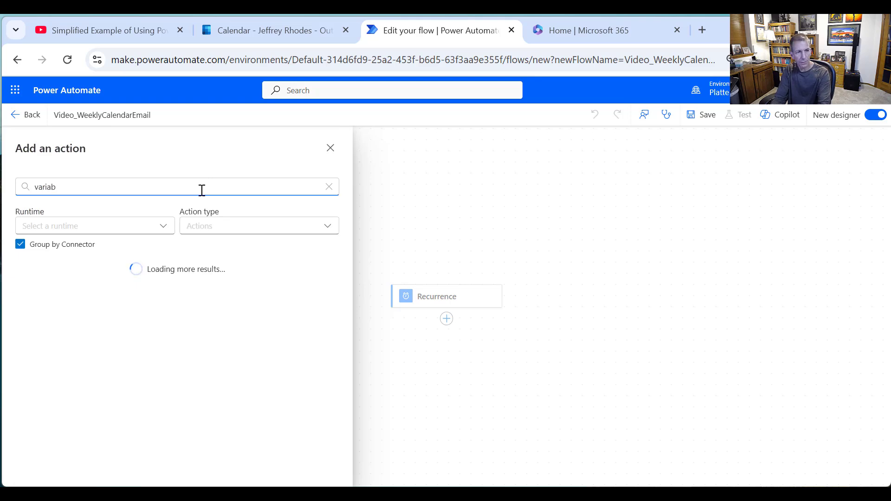
text(les)
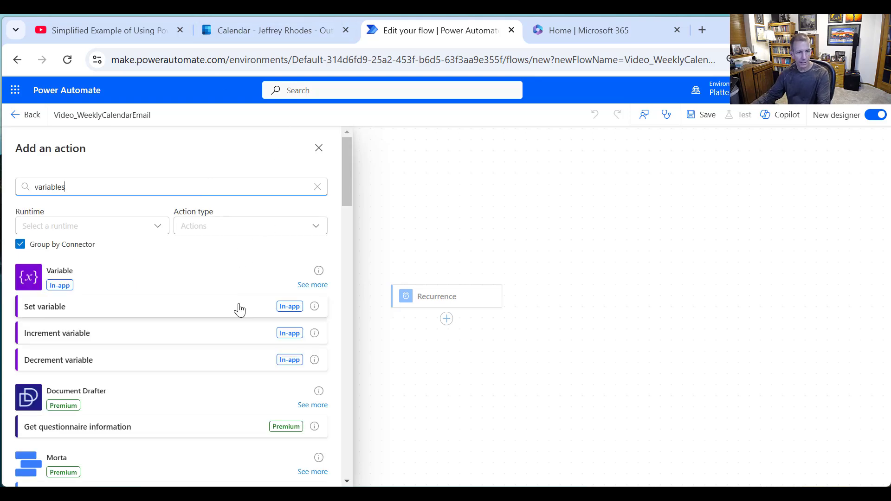
click(312, 284)
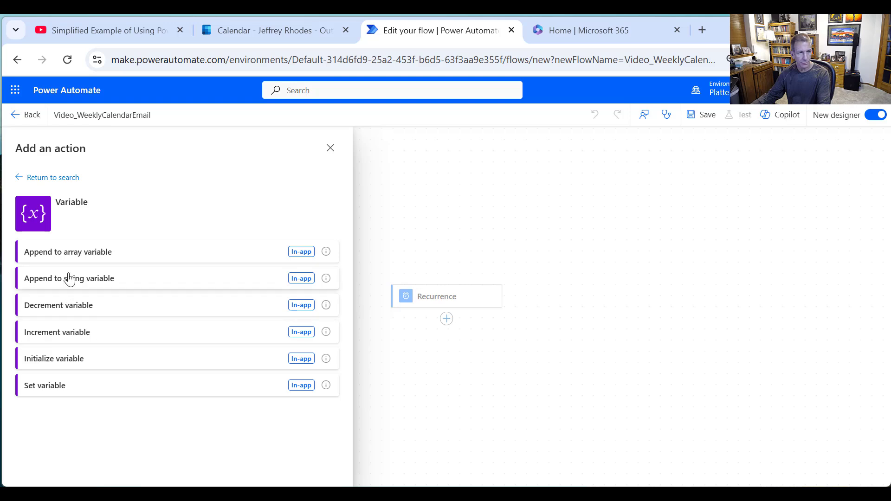
click(75, 359)
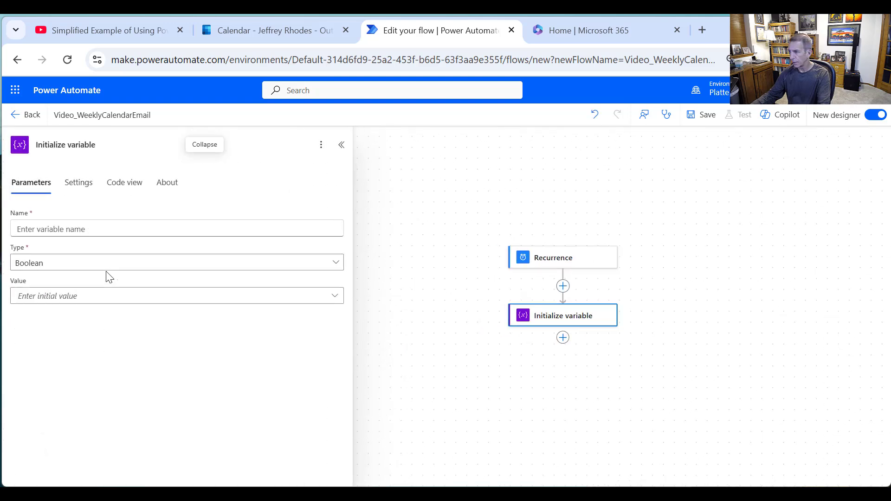
click(108, 229)
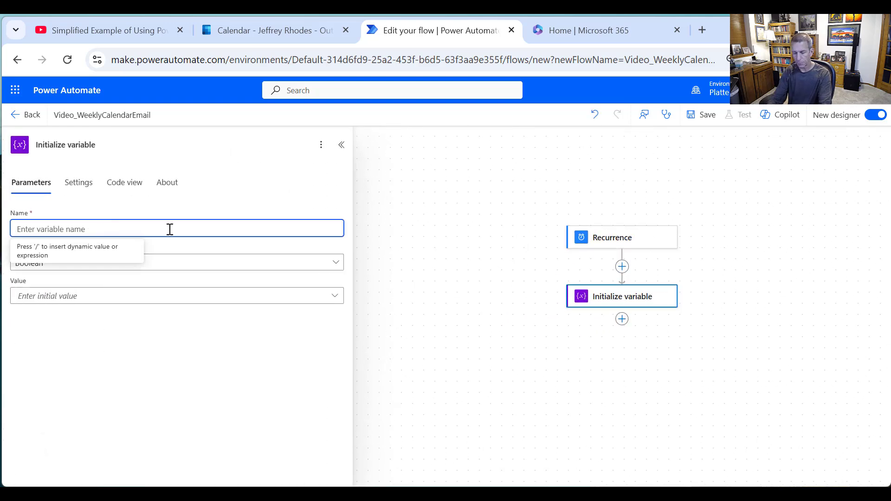
text(varUtcNow)
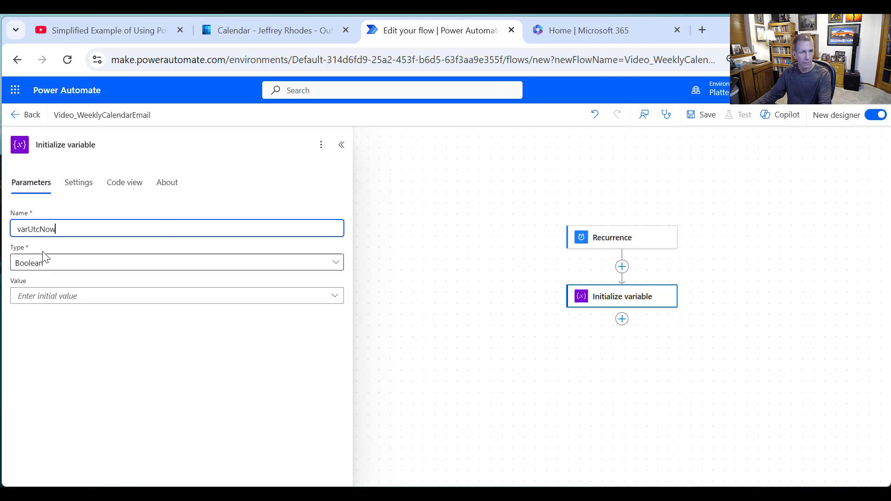
- Rename the action to Initialize varUtcNow and set the variable's type to String
drag(65, 232, 19, 229)
key(ctrl+c)
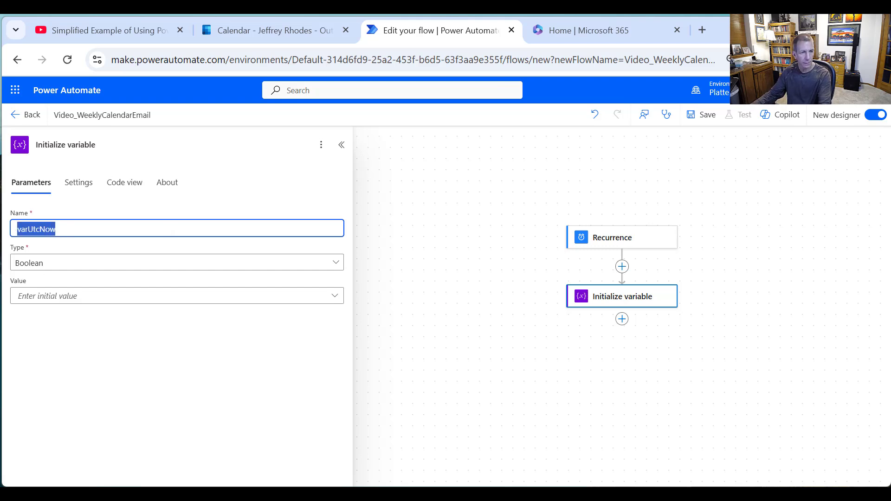
click(82, 145)
double_click(77, 145)
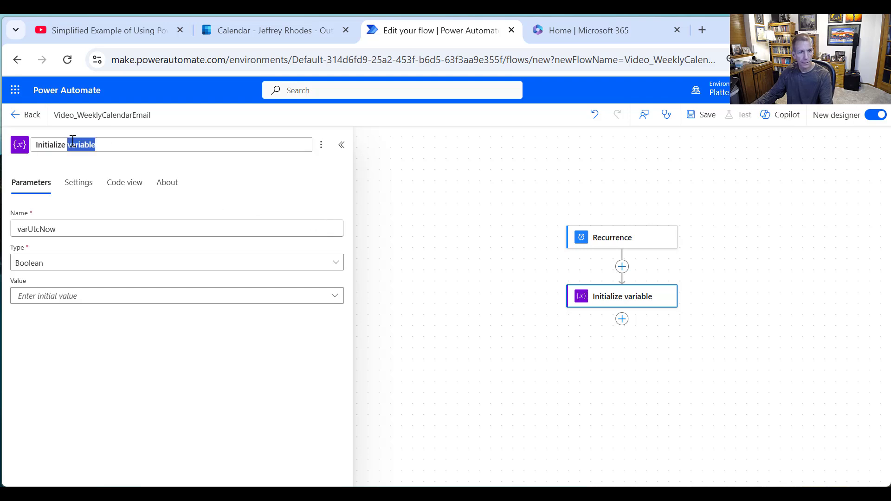
key(ctrl+v)
click(75, 264)
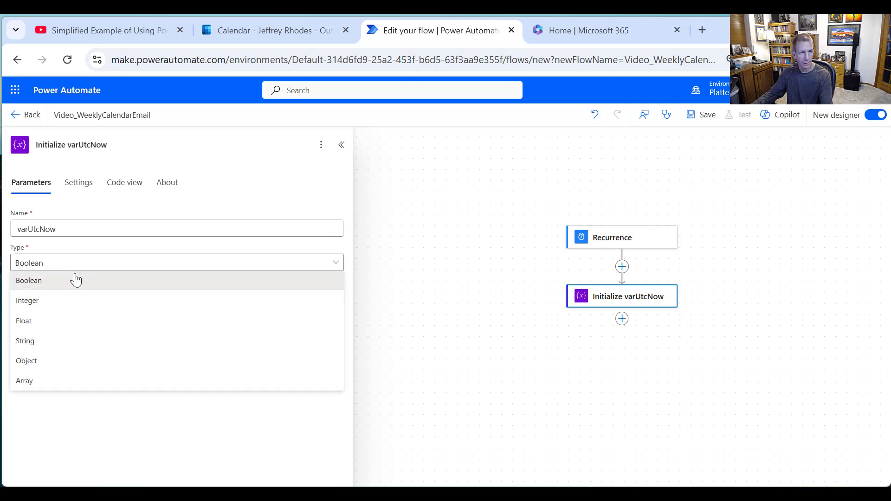
click(56, 343)
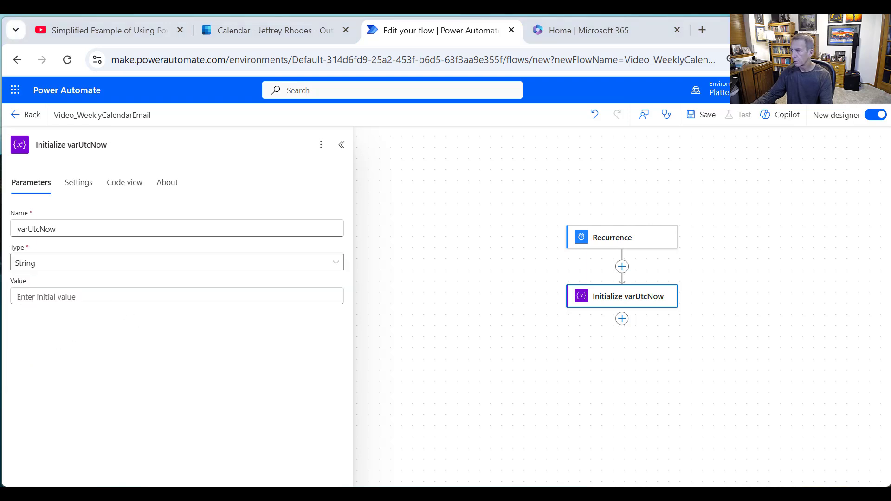
- Set the initial value of varUtcNow to the expression utcNow()
click(97, 295)
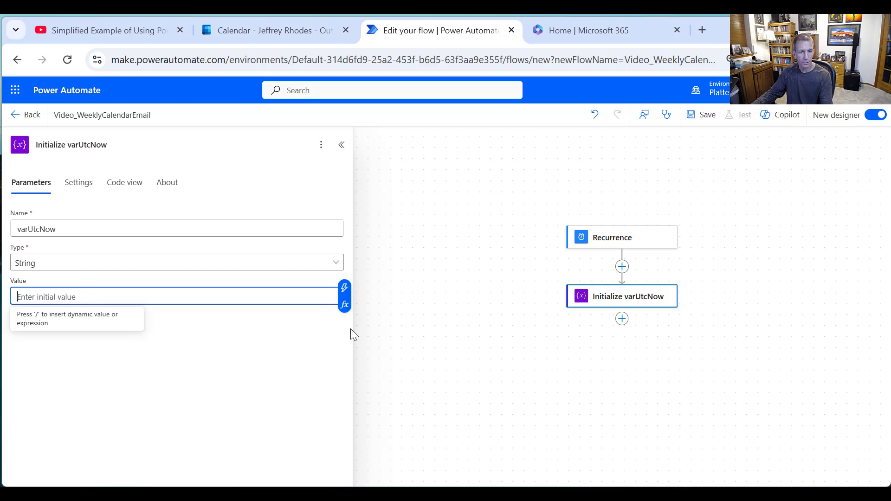
click(349, 308)
text(tu)
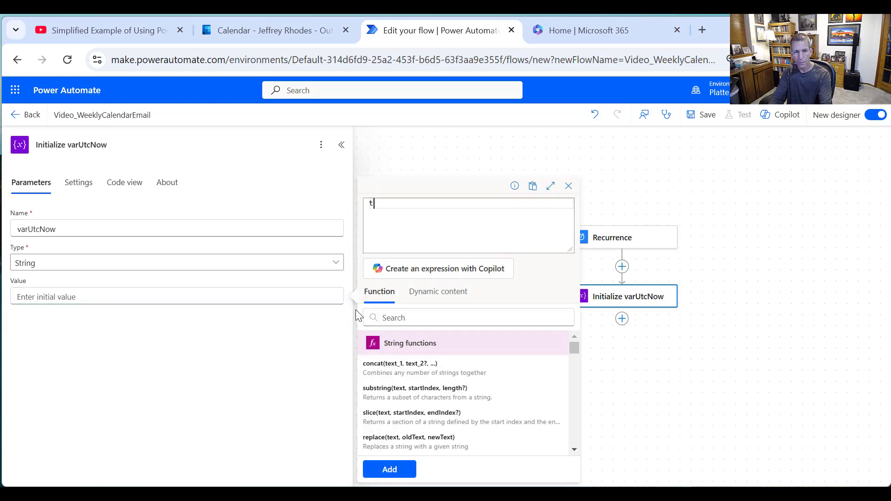
key(BackSpace)
key(BackSpace)
text(utc)
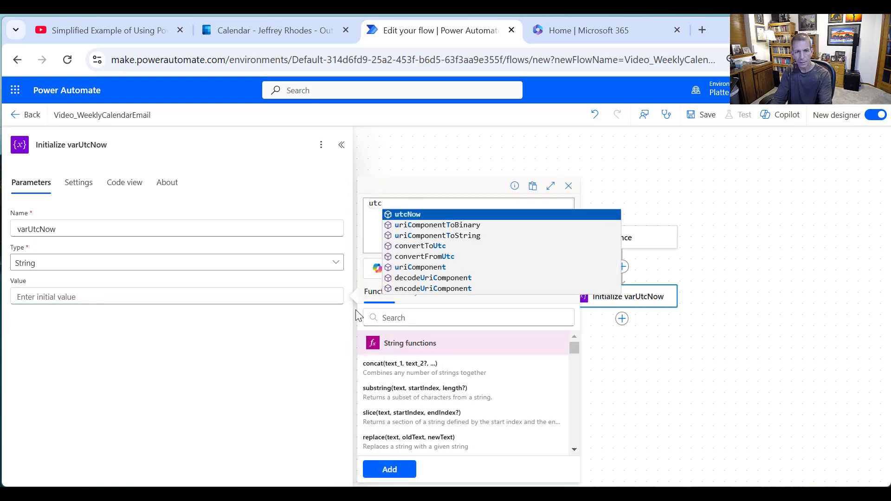
key(Return)
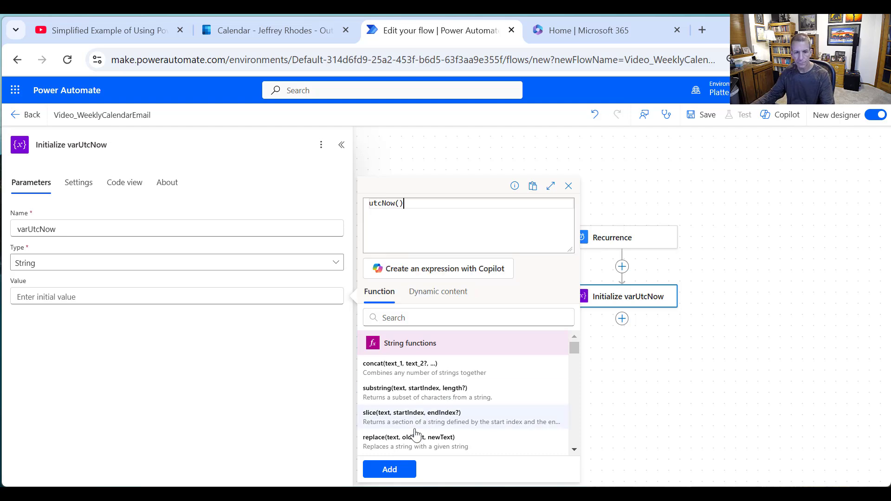
click(394, 469)
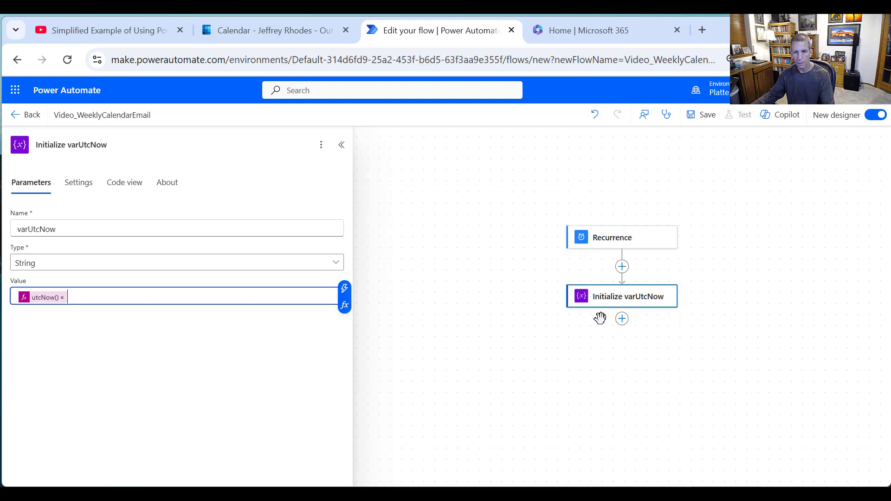
- Add an Initialize variable action below Initialize varUtcNow and name its variable varMountainTimeNow
click(621, 319)
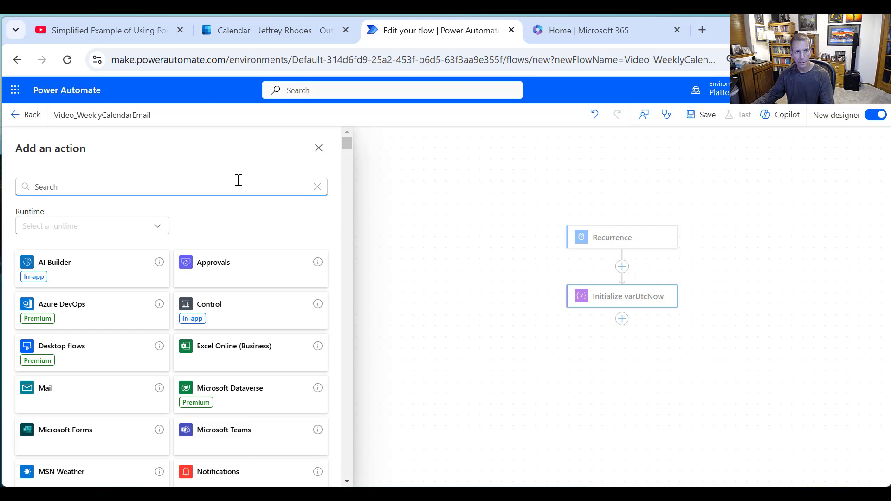
text(variables)
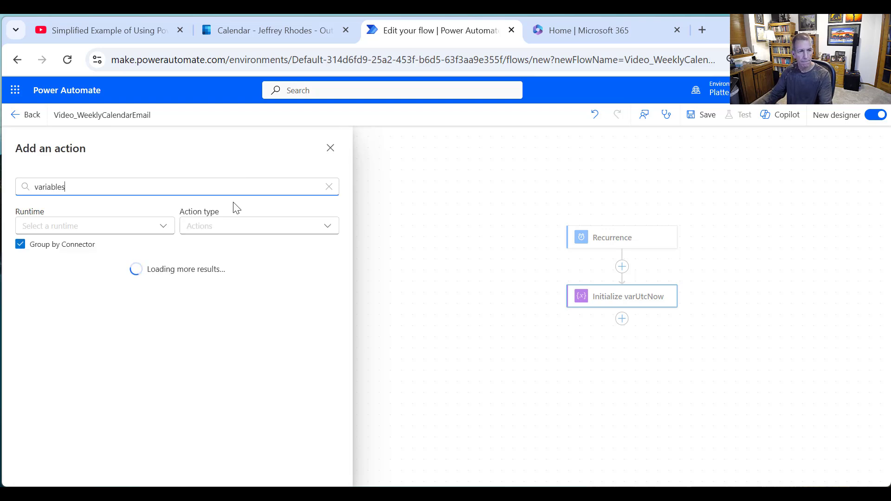
click(312, 287)
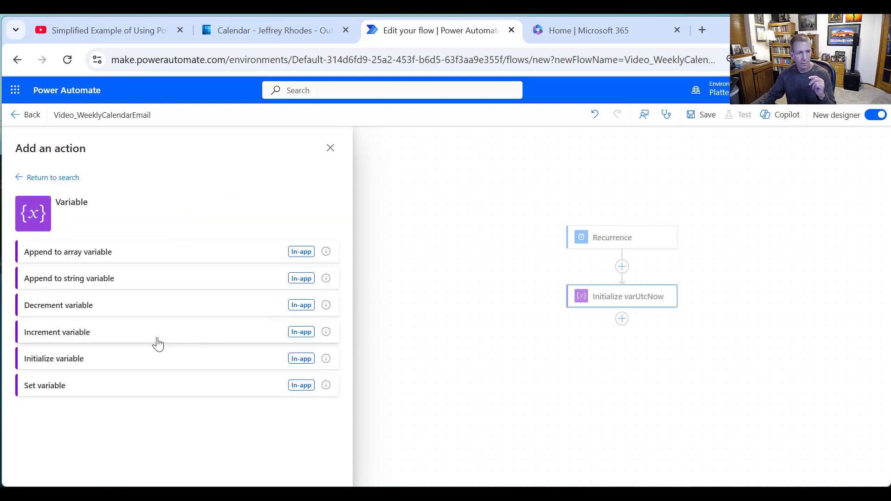
click(110, 360)
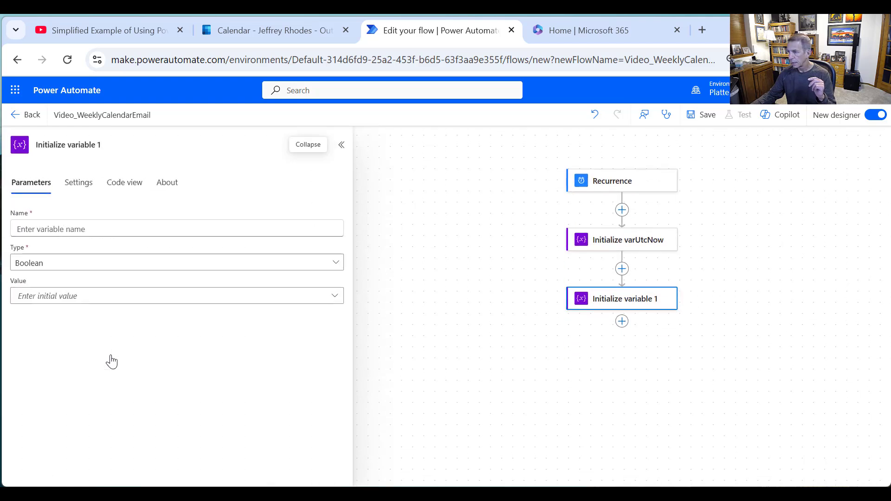
click(135, 226)
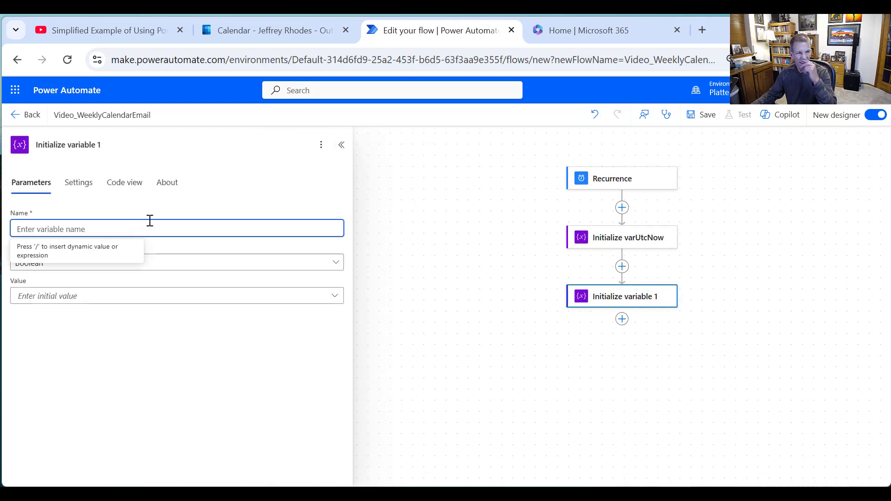
text(rMountain)
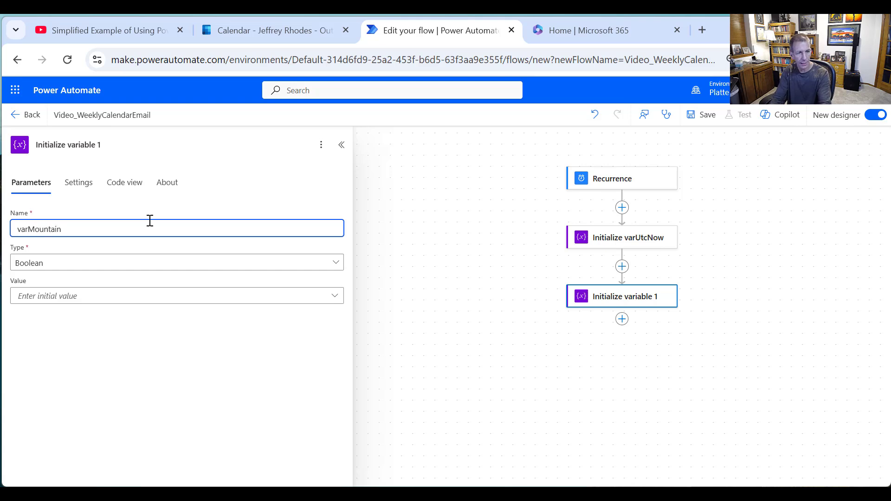
text(TimeNow)
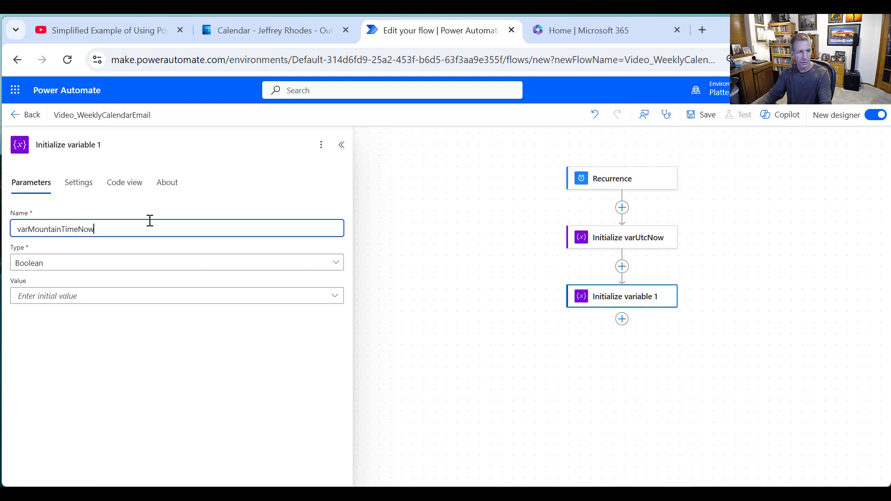
- Set the new variable's type to String and rename its action to Initialize varMountainTimeNow
click(93, 262)
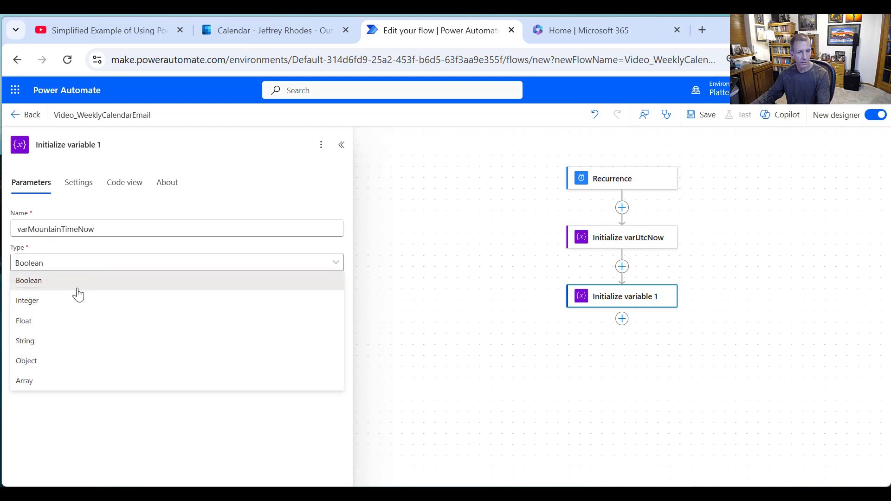
click(54, 343)
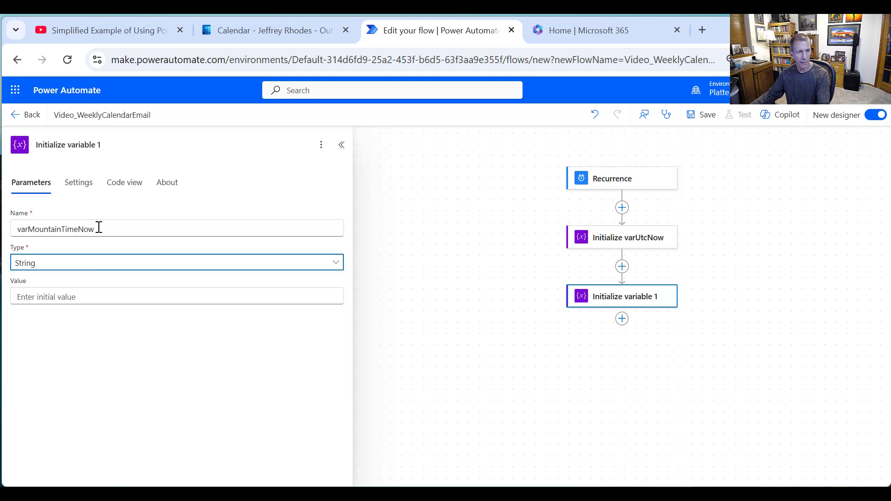
double_click(97, 227)
key(ctrl+c)
click(82, 145)
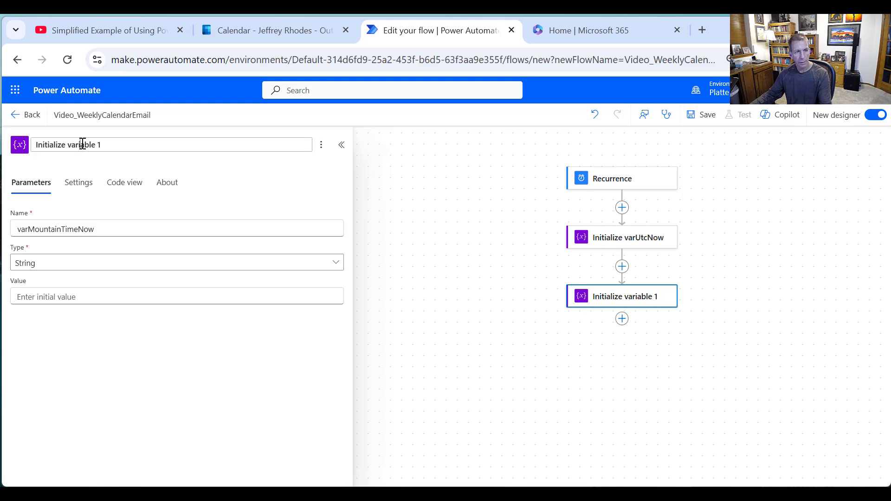
double_click(82, 144)
key(ctrl+v)
key(BackSpace)
key(Return)
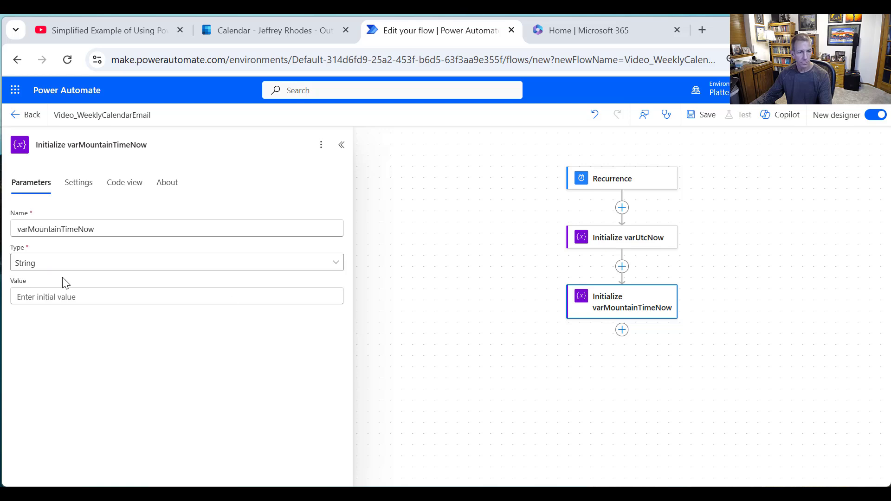
- Start a convertFromUtc expression for the value of varMountainTimeNow, using the varUtcNow variable as its timestamp
click(83, 300)
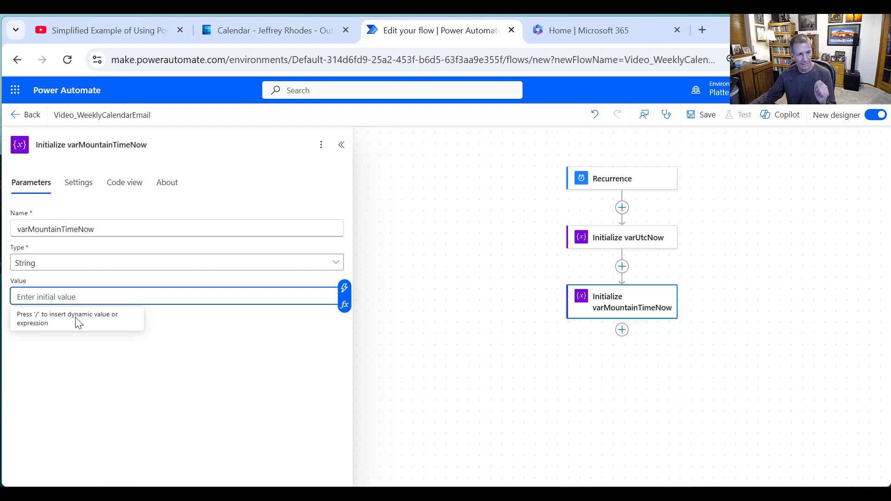
click(344, 305)
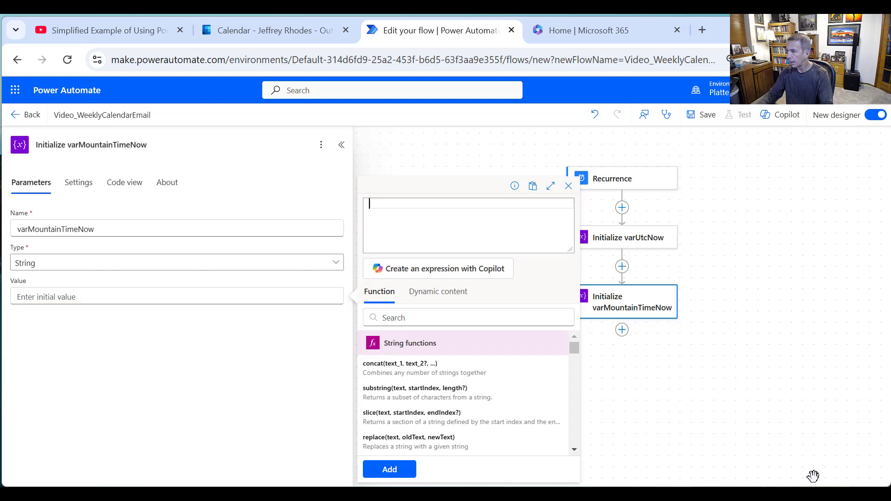
text(conver)
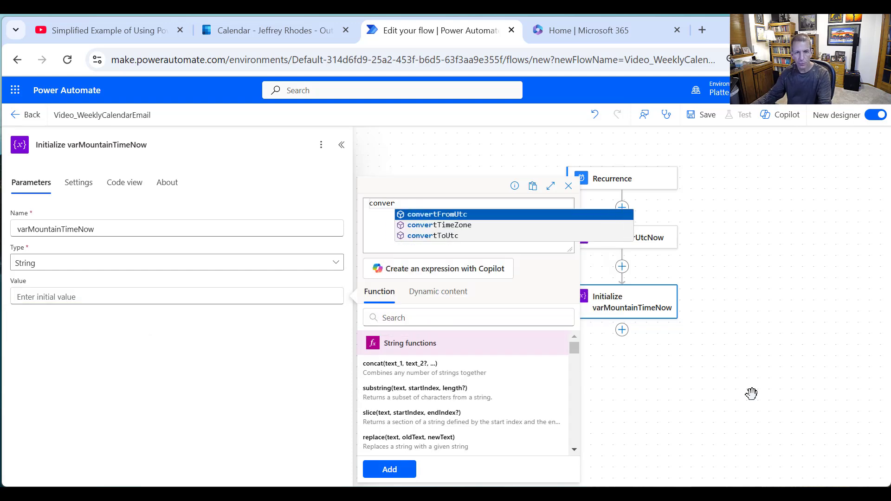
click(466, 216)
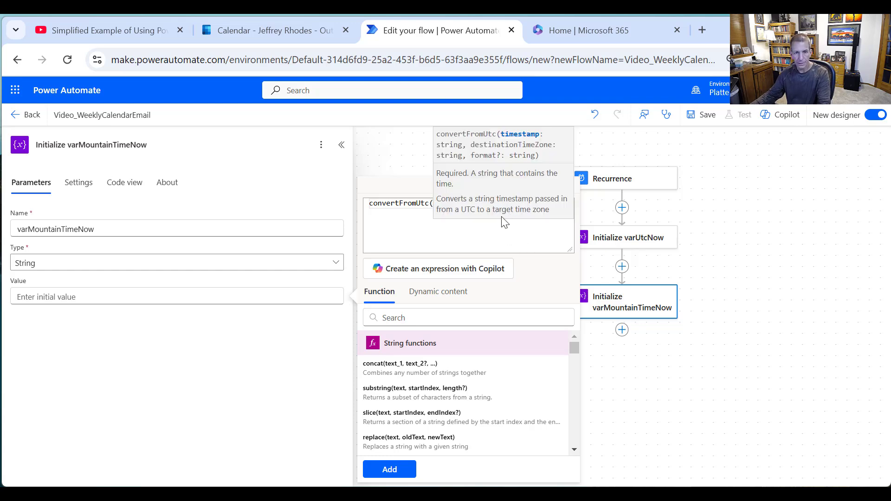
click(436, 294)
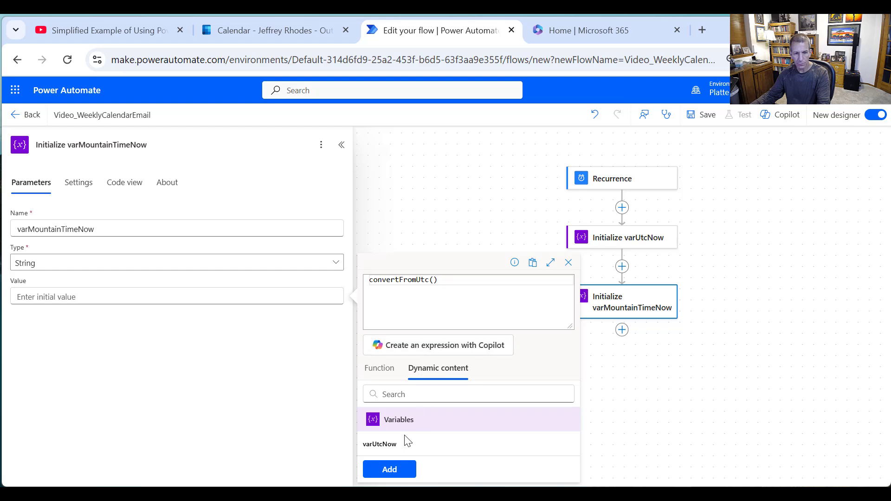
click(394, 452)
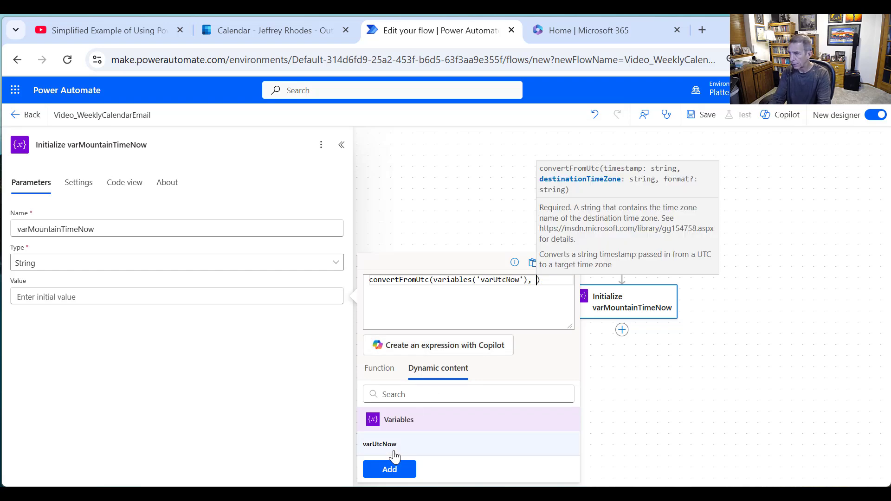
- Complete the convertFromUtc expression with 'Mountain Standard Time' as the destination time zone and add it as the variable's value
text(, )
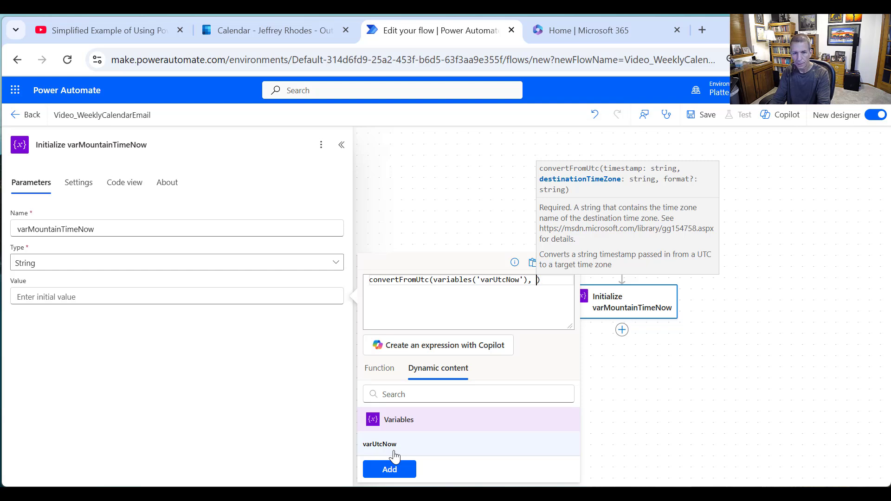
text(')
text(Mount)
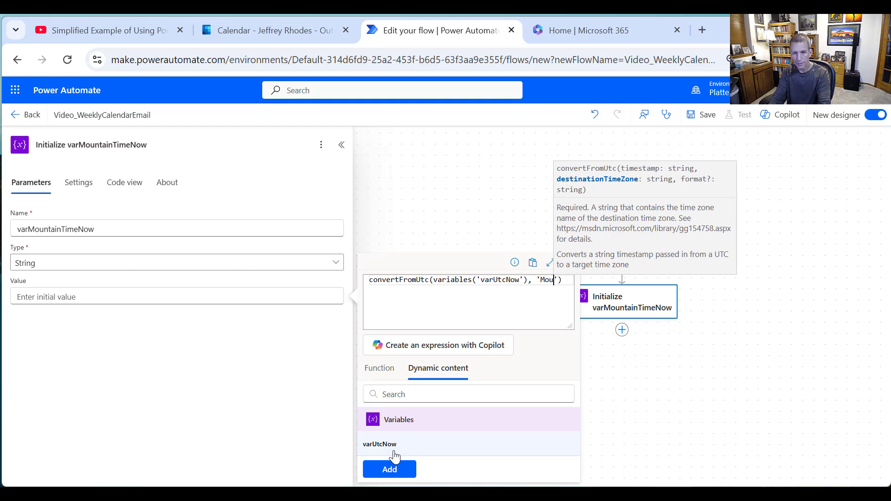
text(ain S)
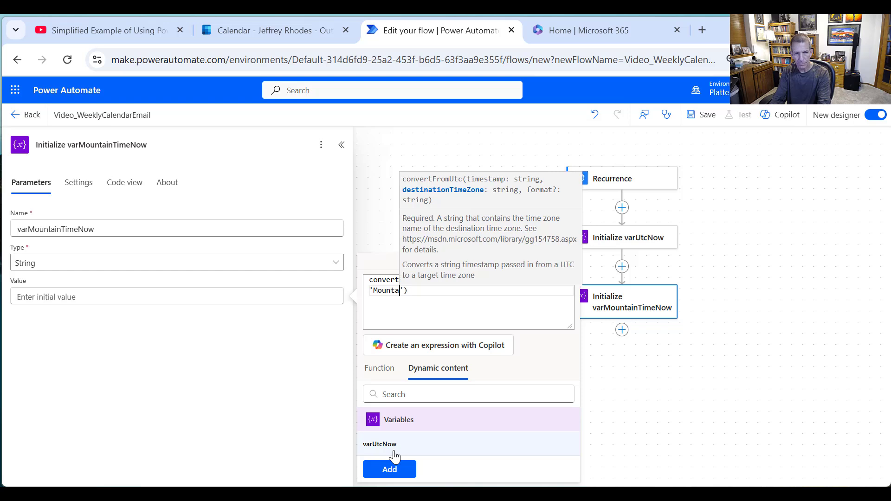
text(tandard Tim)
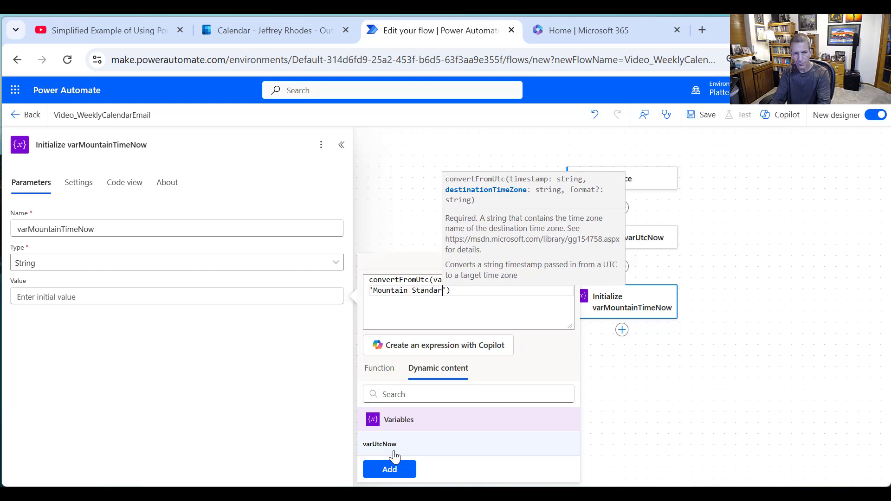
text(e)
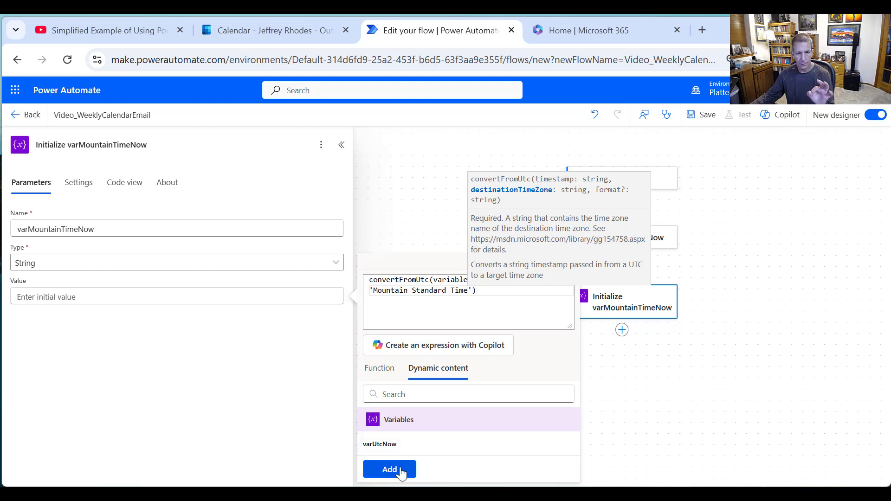
click(387, 474)
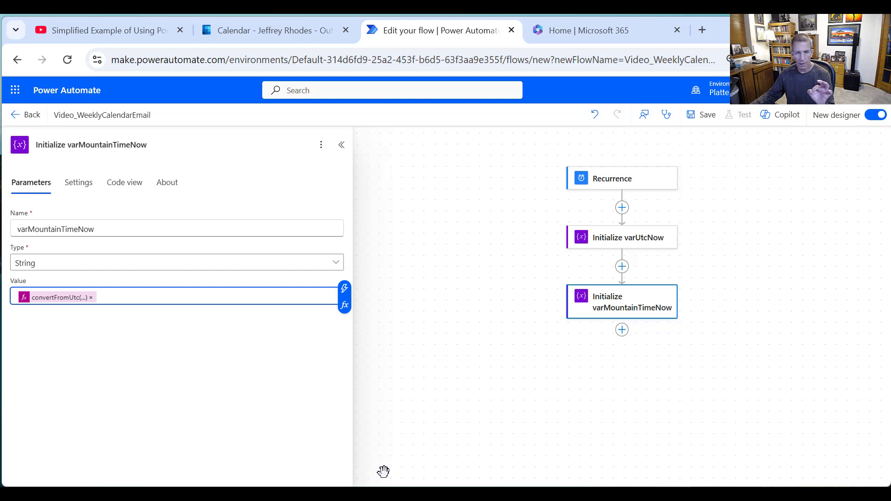
click(408, 338)
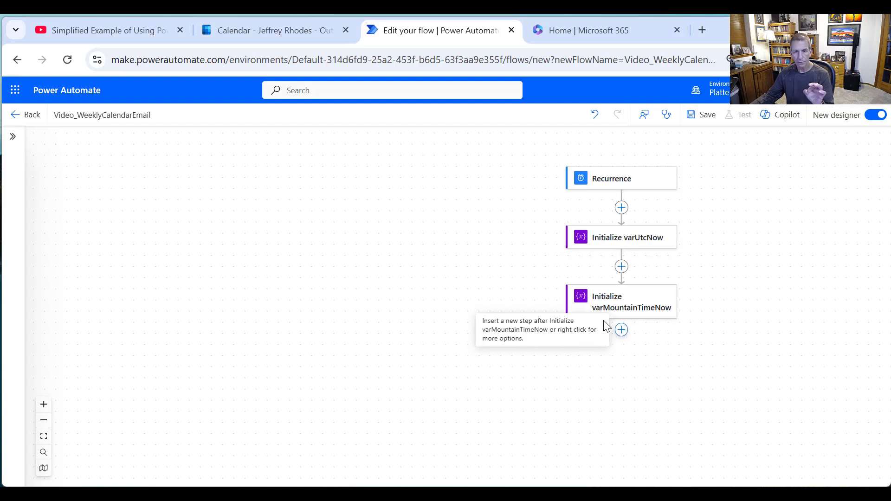
- Add an Initialize variable action below Initialize varMountainTimeNow and name its variable varUtcOffset
click(626, 333)
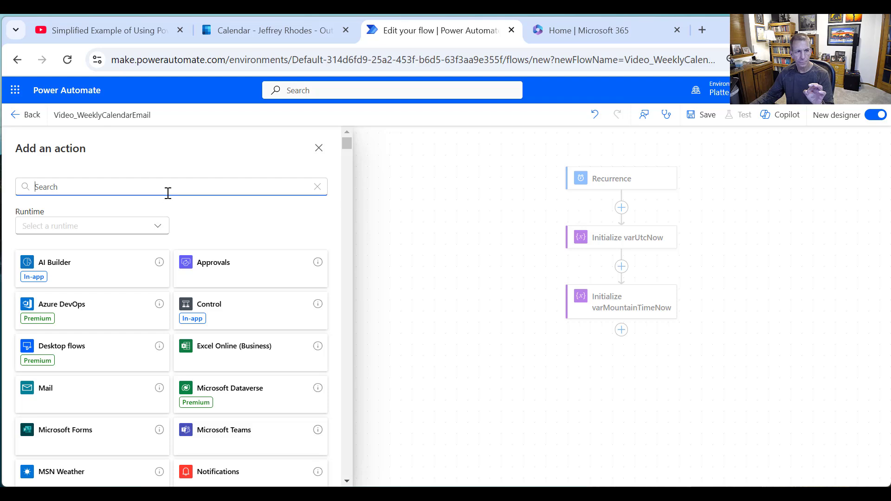
text(vc)
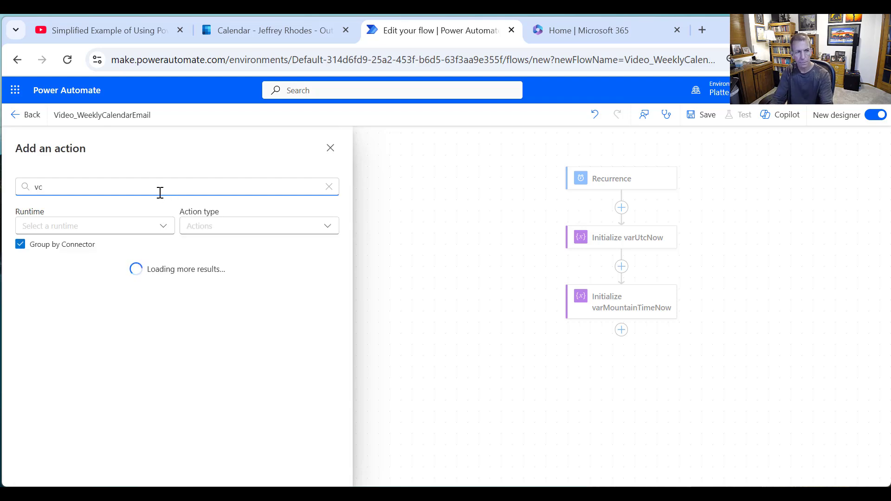
text(ariable)
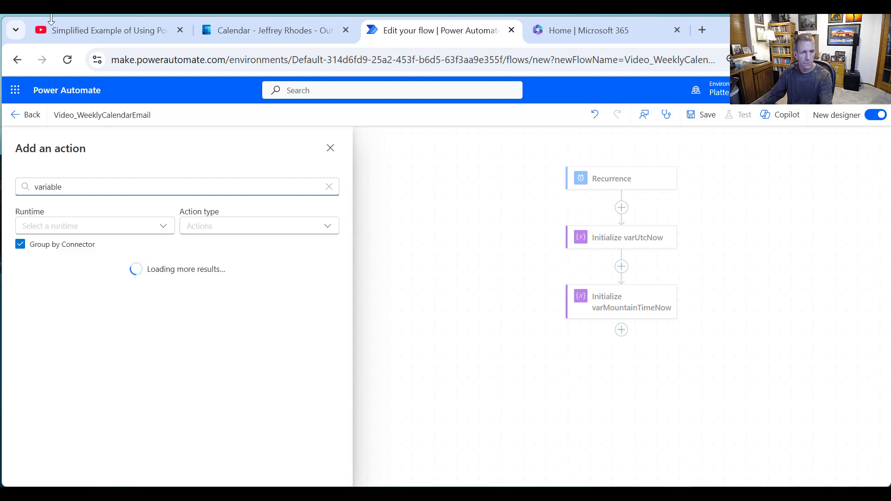
click(303, 285)
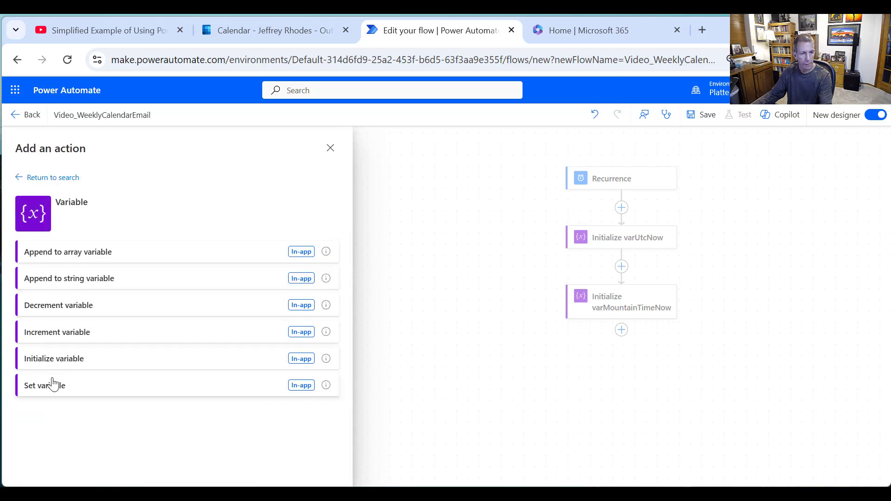
click(63, 363)
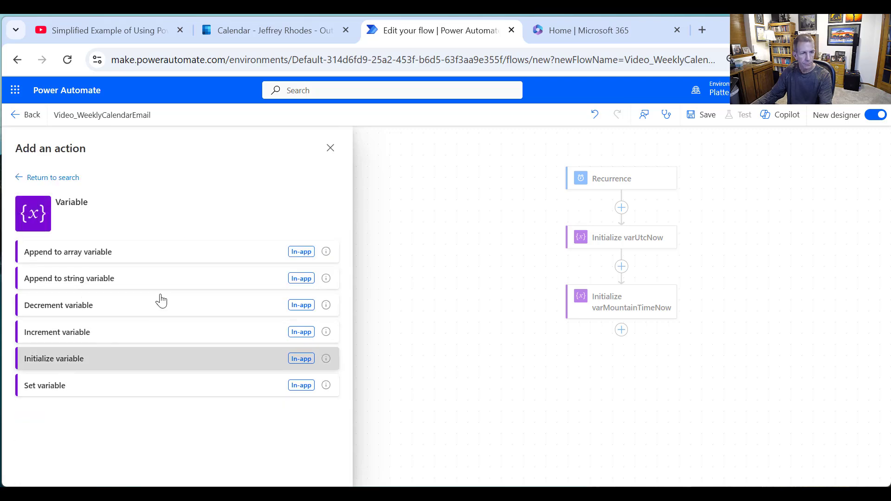
click(163, 225)
text(varUtcO)
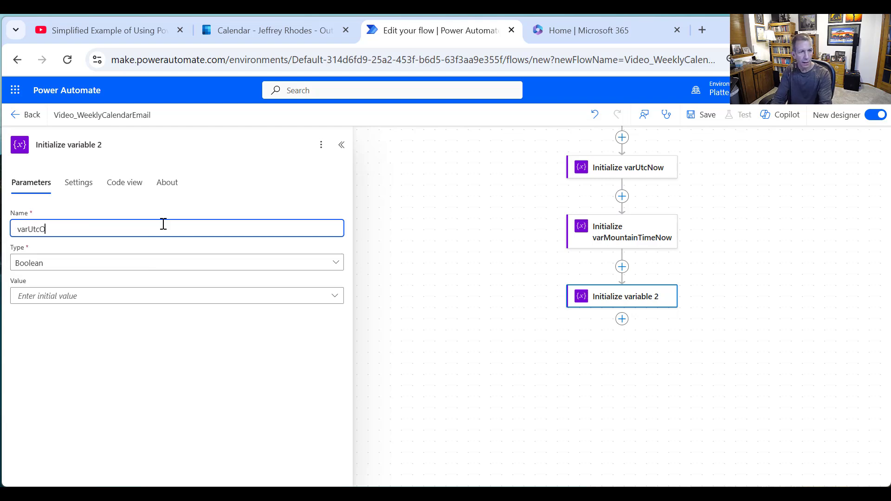
text(ffset)
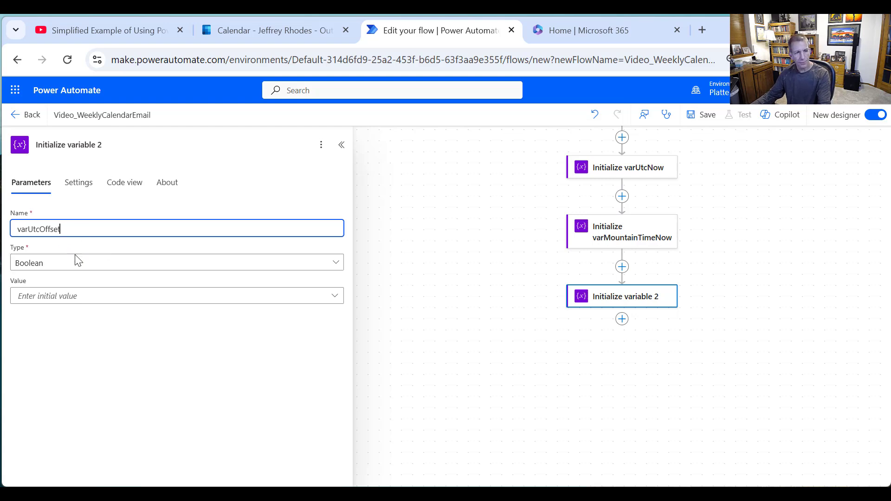
- Set the varUtcOffset variable's type to String and rename its action to Initialize varUtcOffset
click(81, 268)
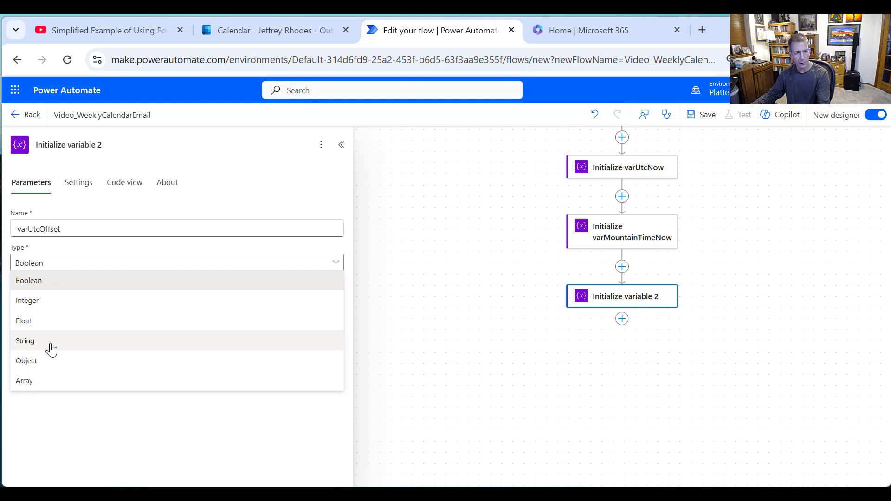
click(51, 346)
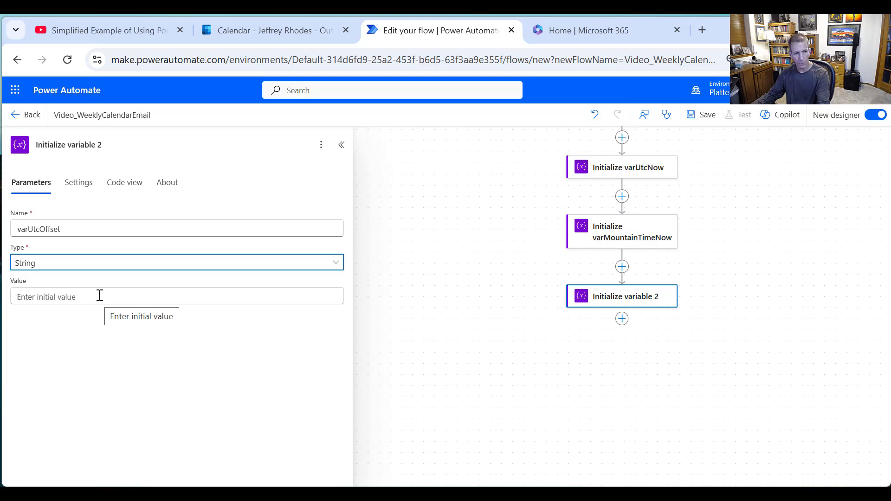
double_click(93, 228)
key(ctrl+c)
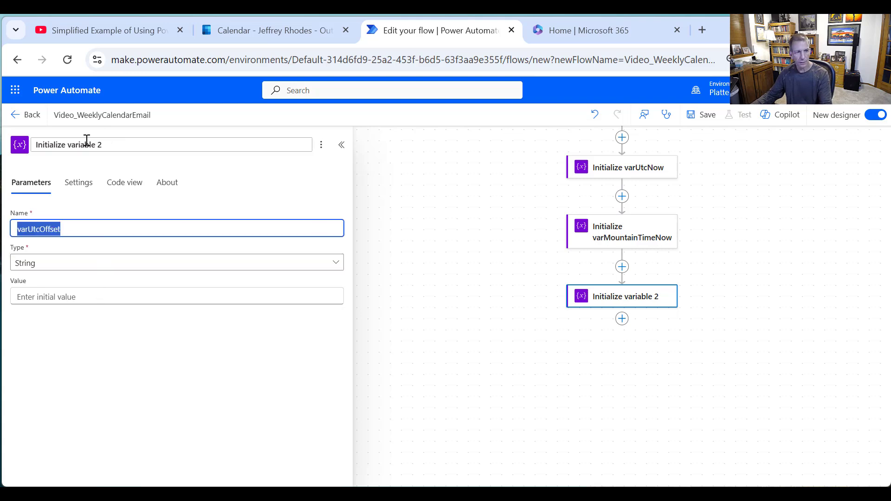
drag(67, 145, 145, 136)
key(BackSpace)
key(ctrl+v)
key(Return)
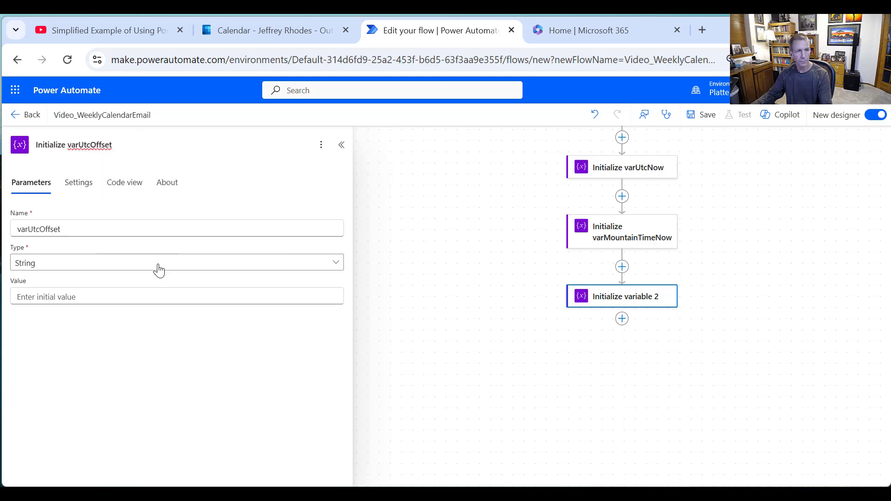
- Start an empty dateDifference() expression for the value of varUtcOffset
click(120, 297)
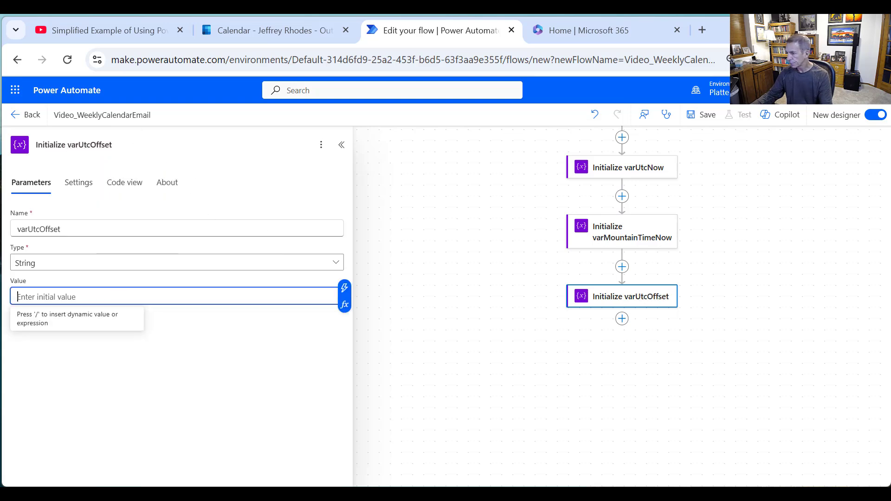
key(alt+Tab)
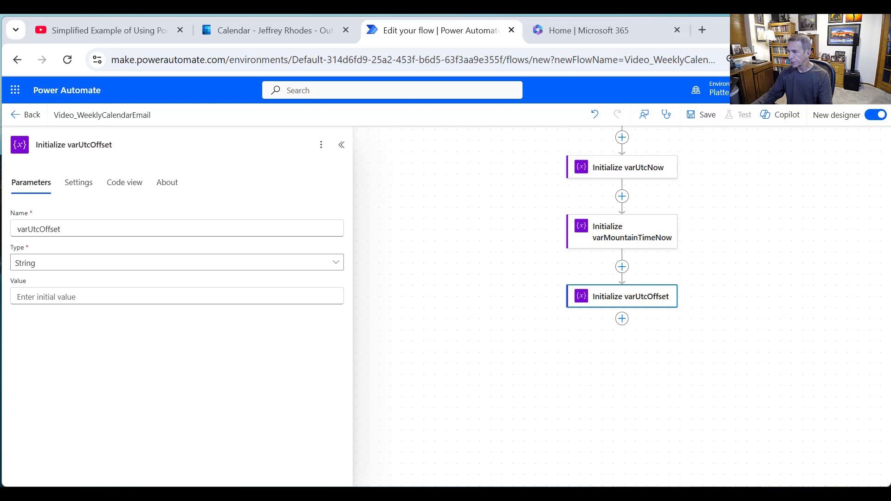
click(163, 293)
click(347, 307)
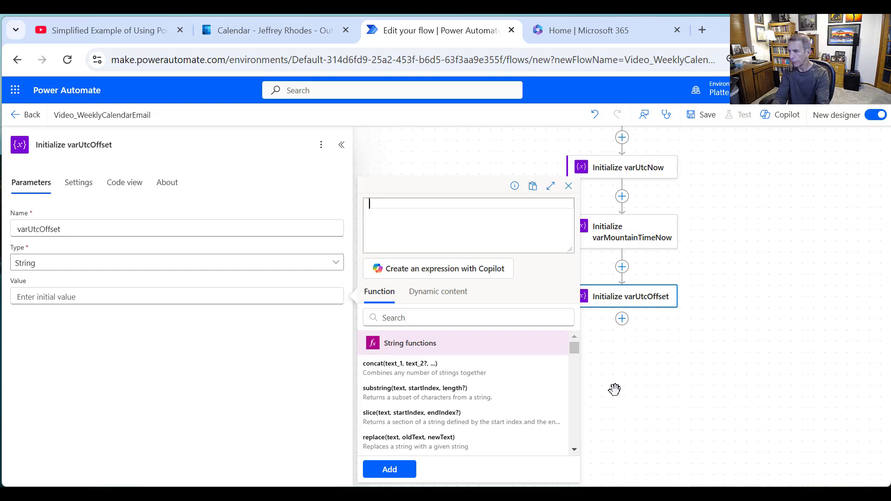
text(d)
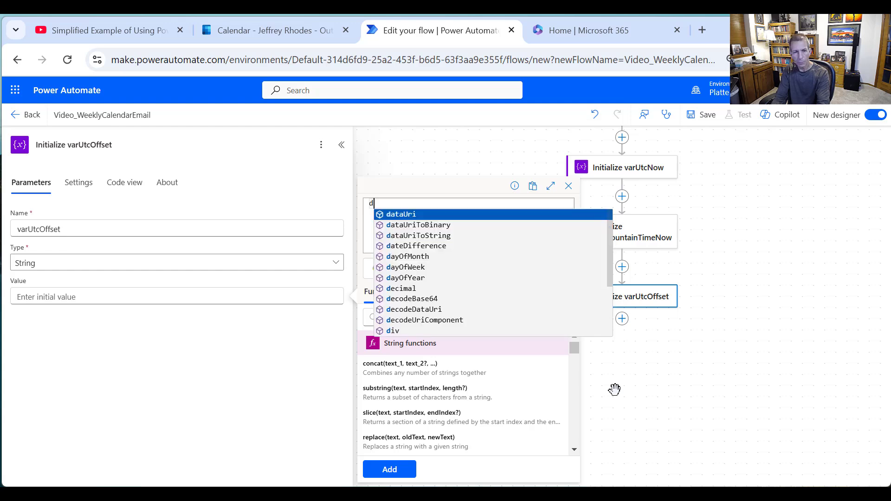
text(ate)
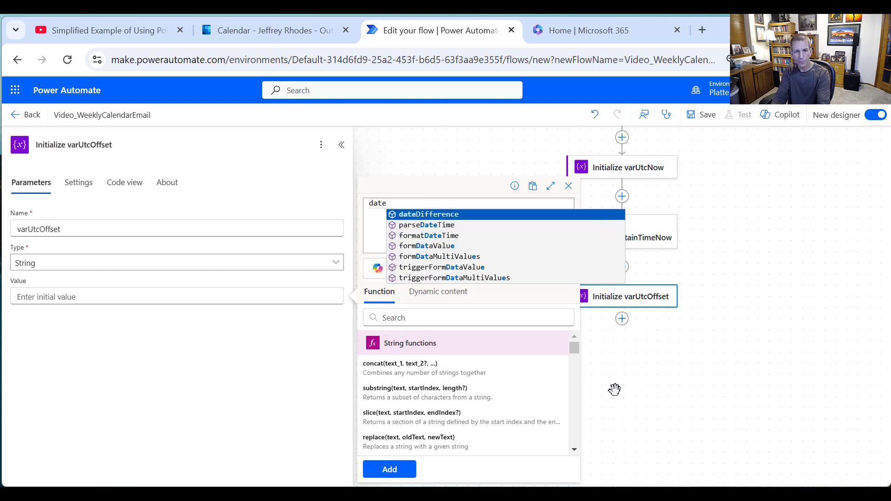
click(470, 215)
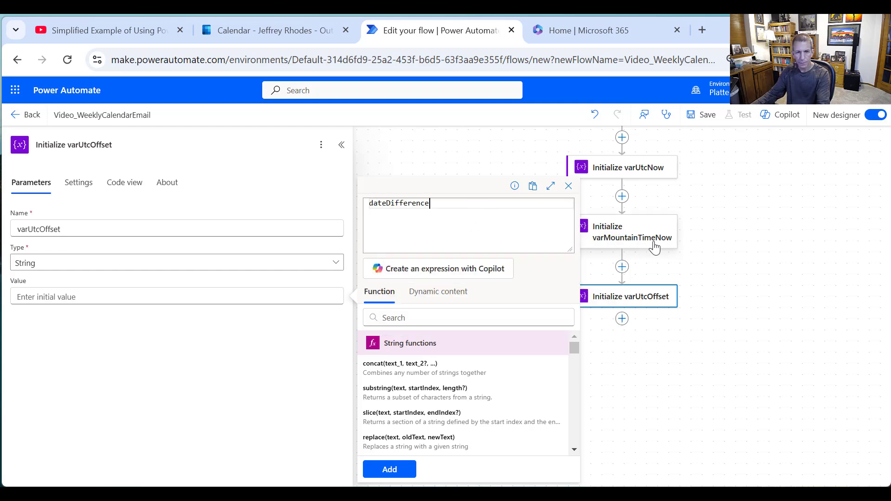
text(()
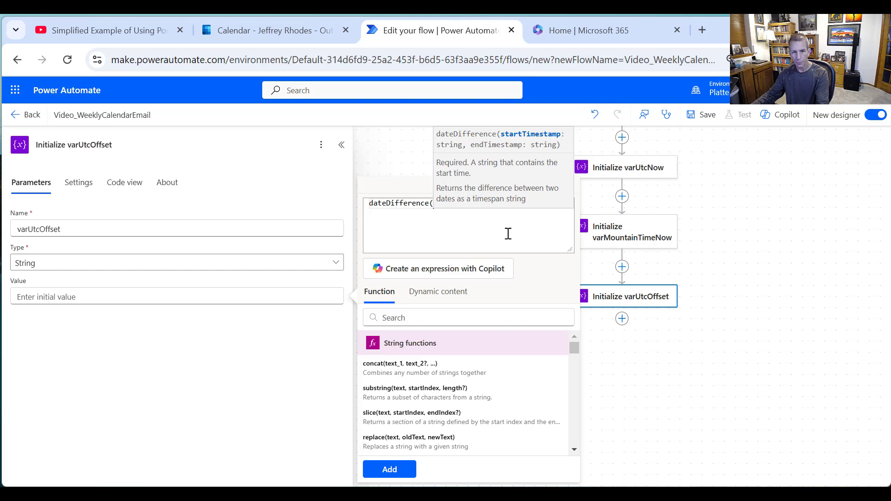
text())
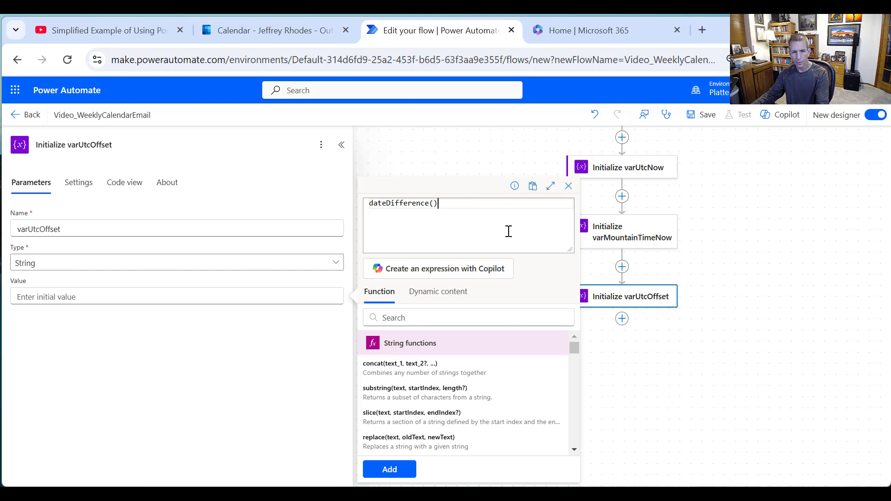
- Fill the dateDifference expression with the varUtcNow variable as start timestamp and varMountainTimeNow as end timestamp
click(431, 202)
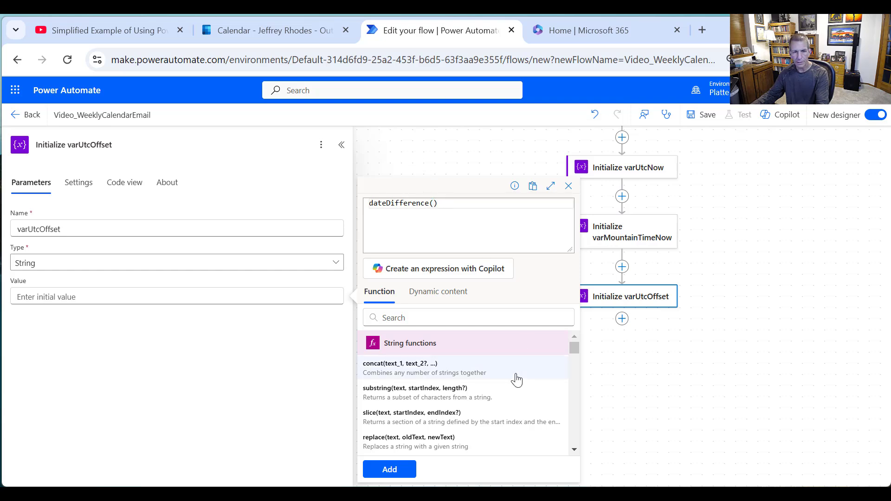
click(448, 292)
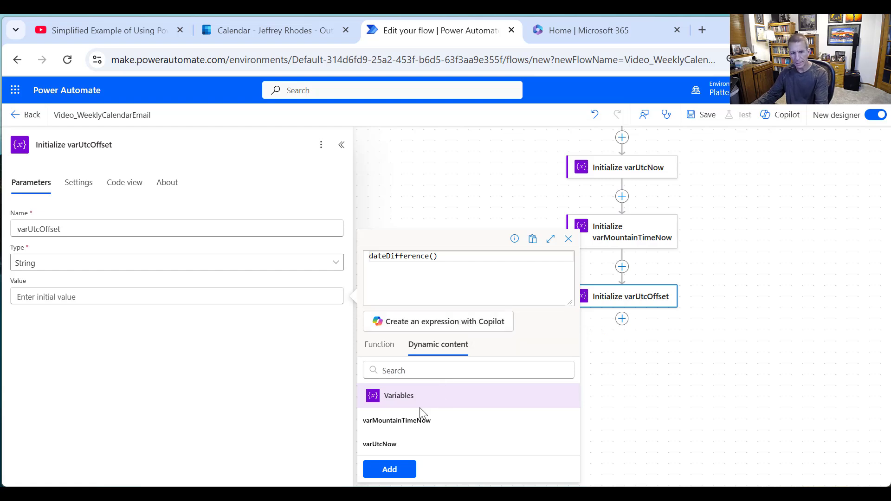
click(398, 451)
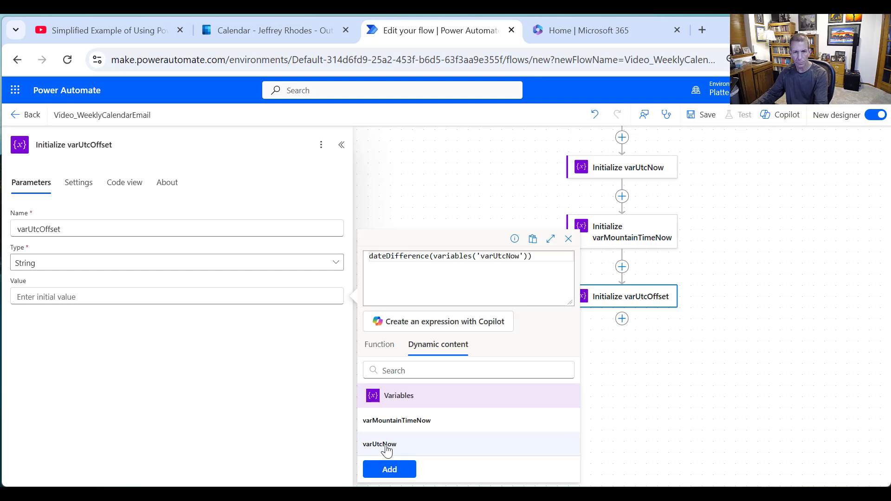
text(,)
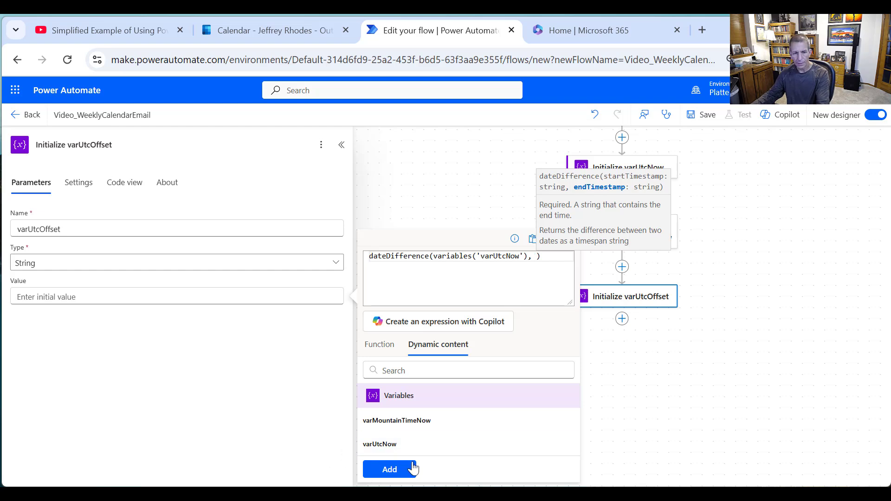
click(407, 422)
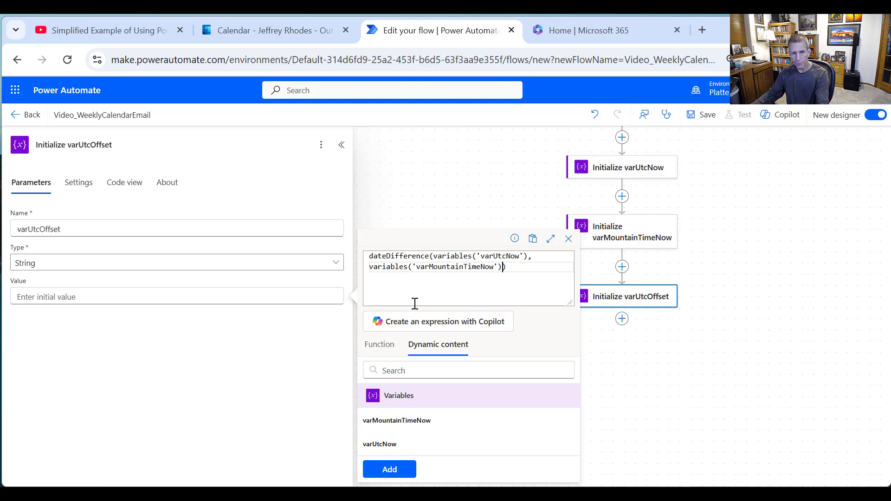
- Wrap the dateDifference expression in a split function with ':' as the separator
click(371, 253)
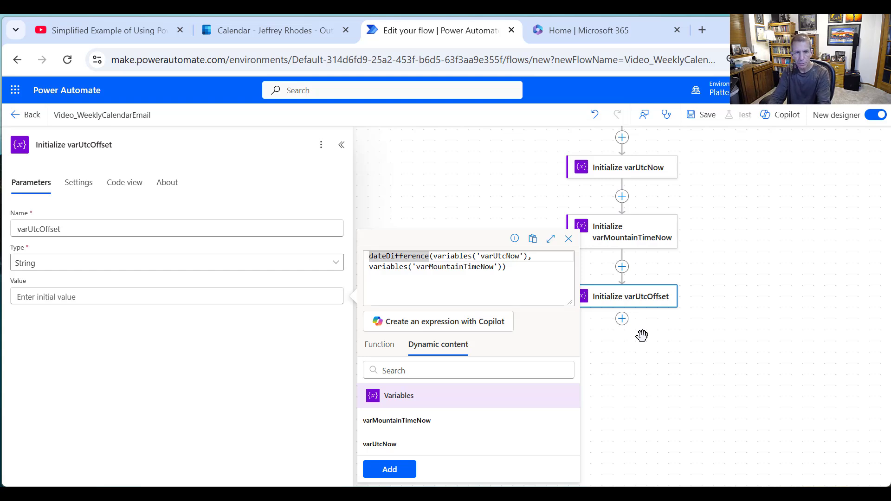
text(split)
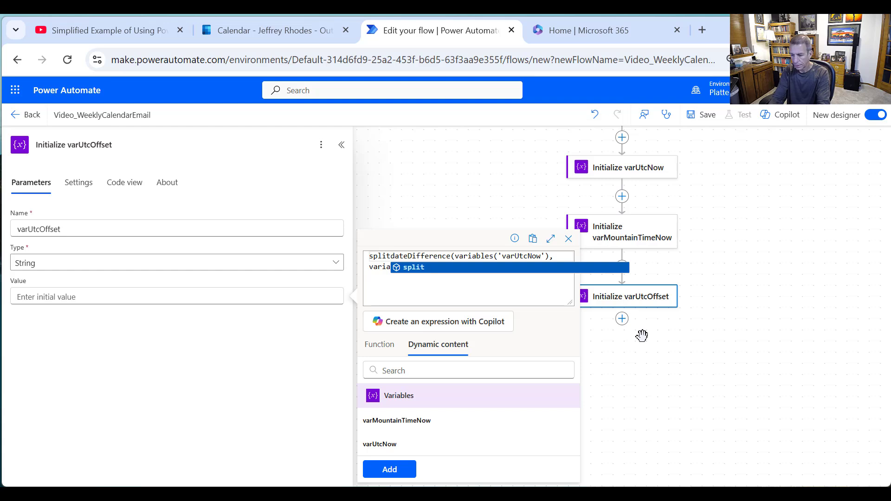
text(()
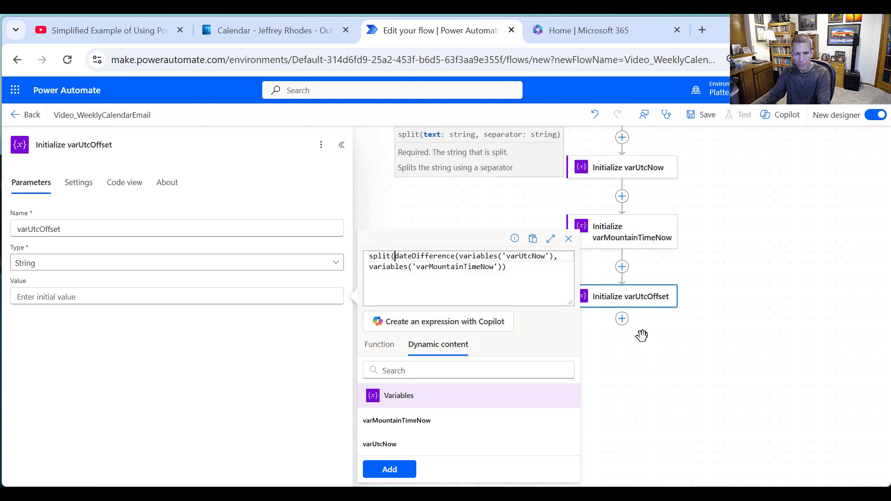
click(534, 272)
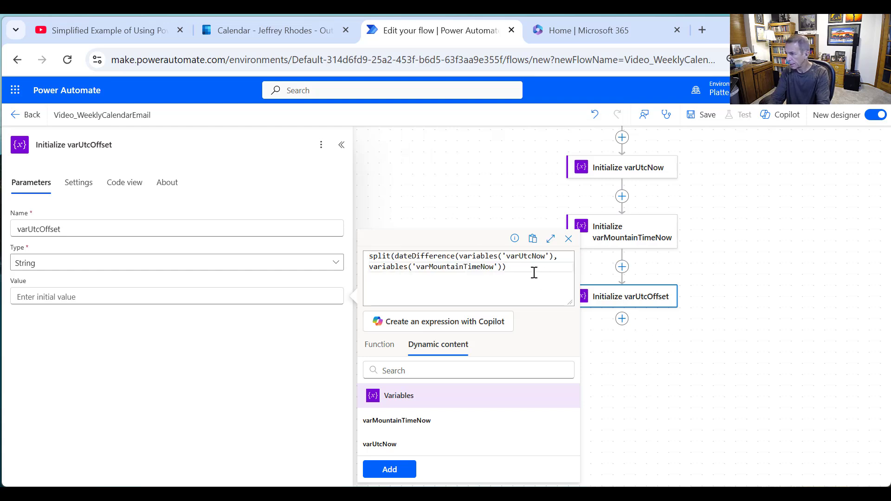
text(, ':)
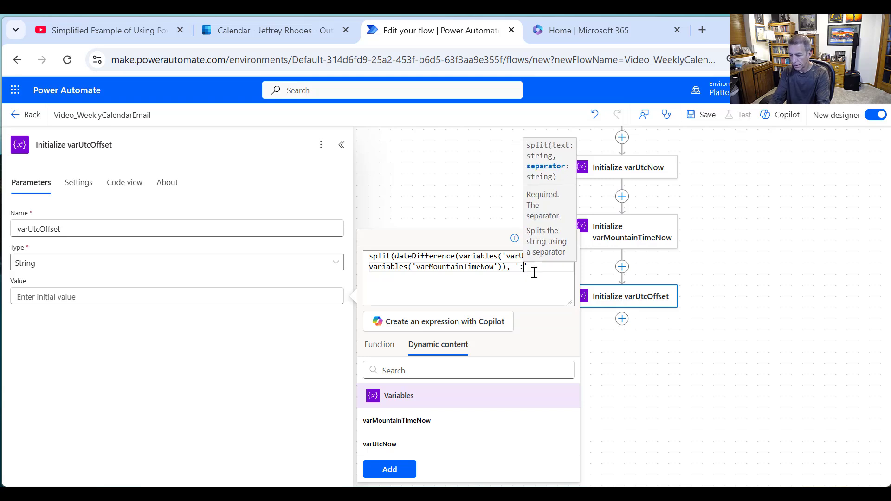
text(')
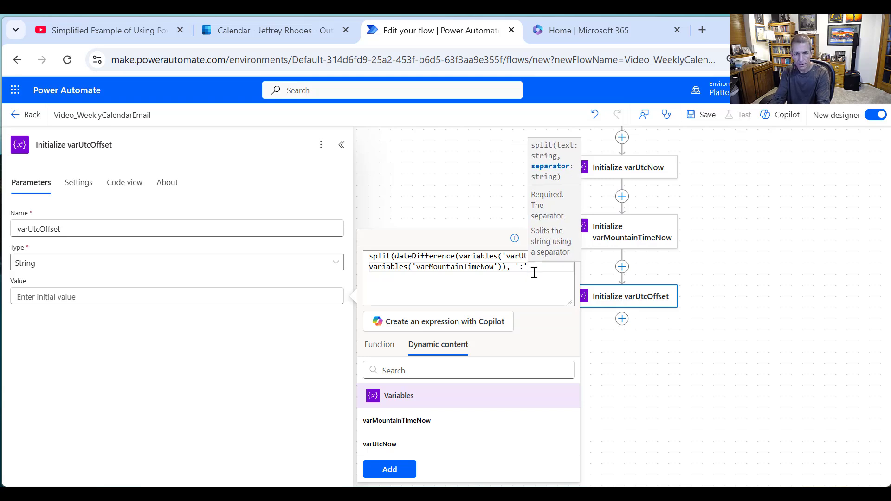
text())
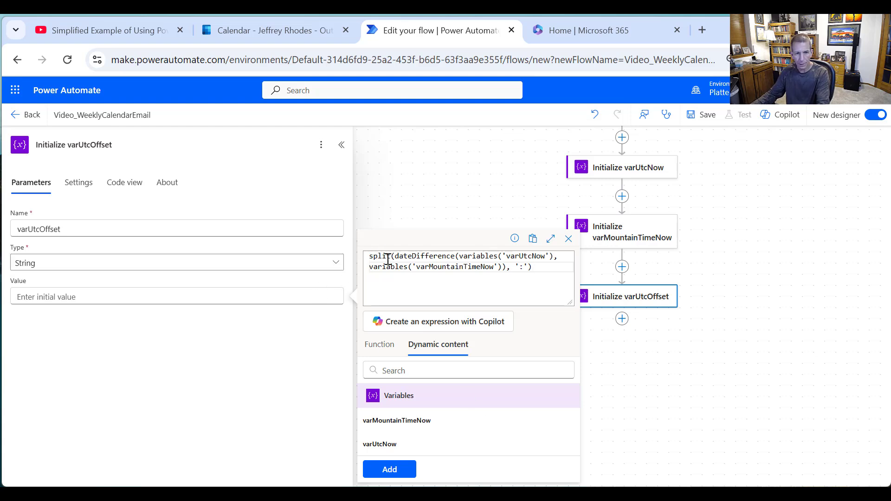
- Wrap the whole split expression in a first() function to take only its first element
double_click(411, 256)
click(370, 256)
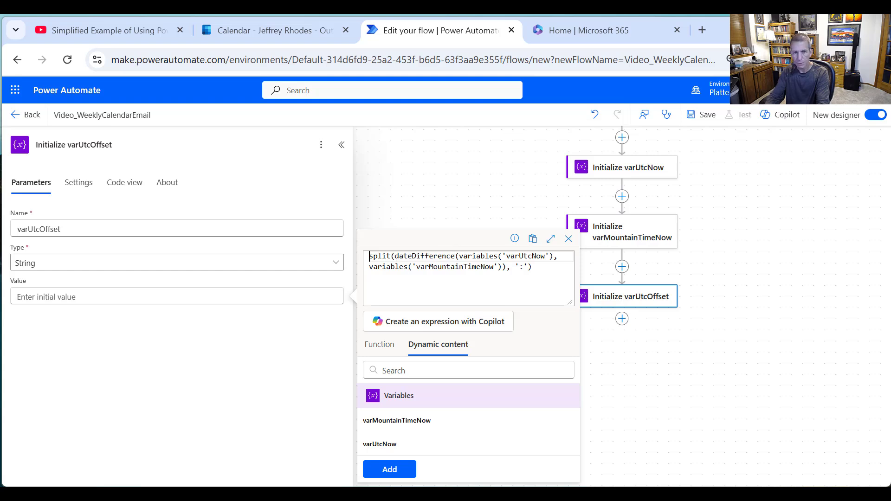
text(first)
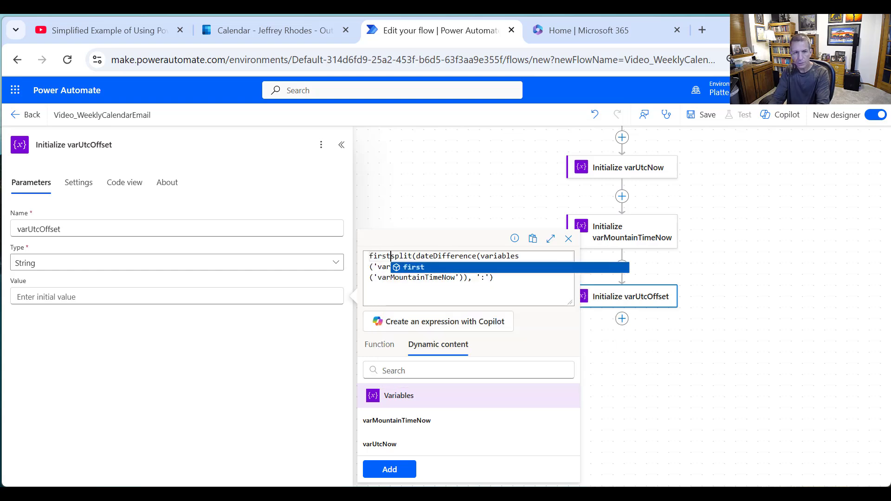
text(()
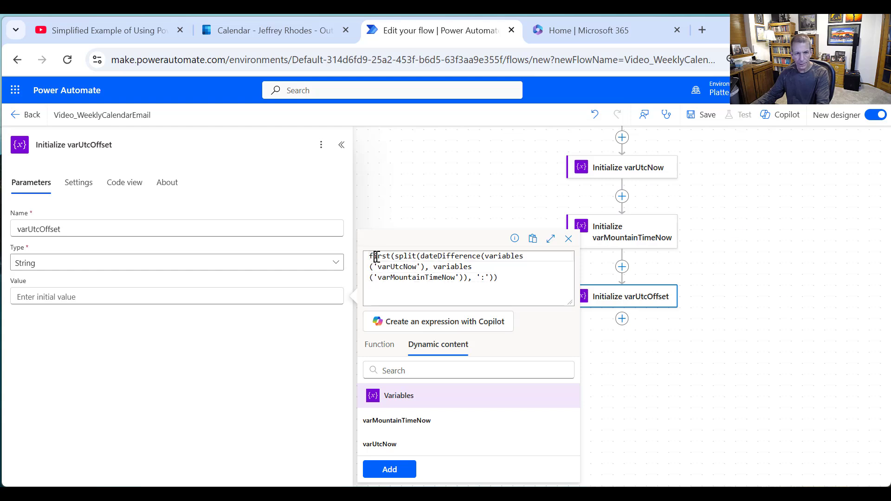
double_click(371, 256)
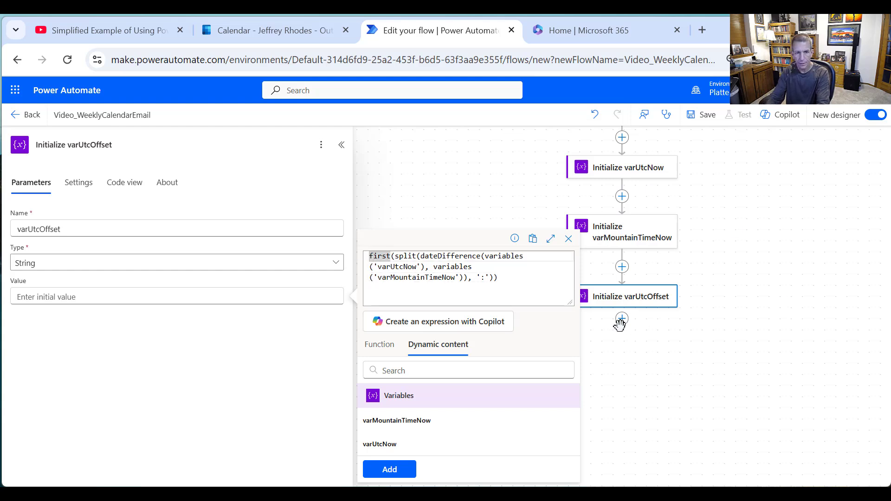
- Complete the varUtcOffset value by wrapping the whole expression in an int() function, and save the flow
text(int()
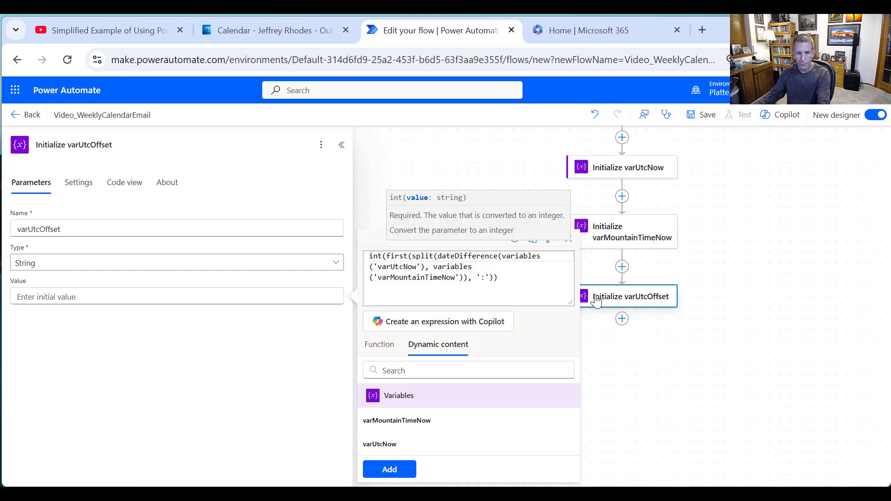
click(514, 274)
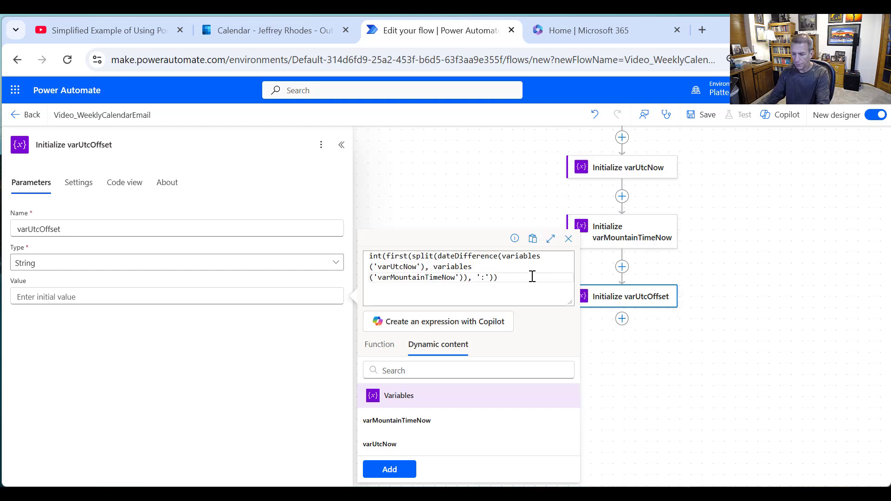
text())
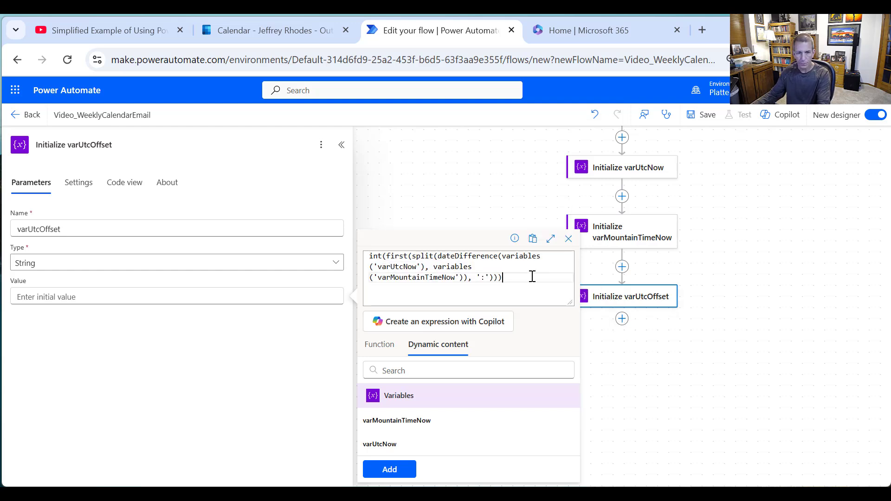
click(397, 469)
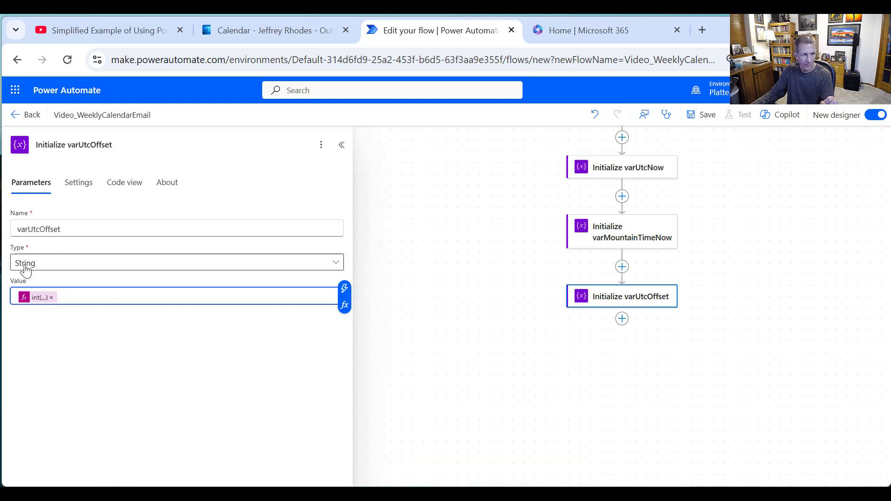
click(703, 117)
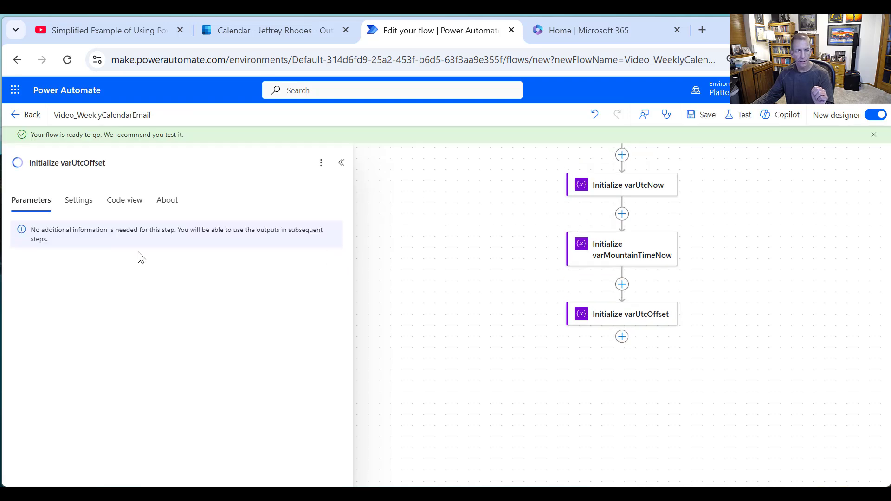
- Change the type of the varUtcOffset variable to Integer and save the flow
click(627, 321)
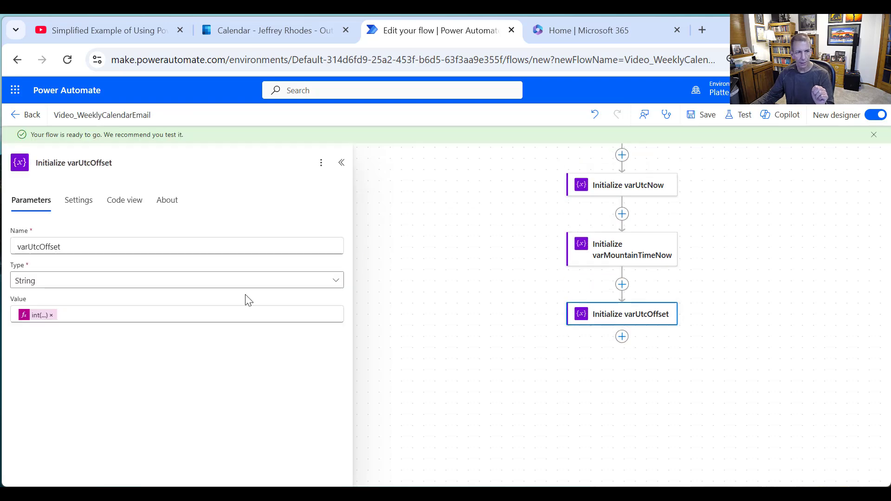
click(79, 282)
click(59, 320)
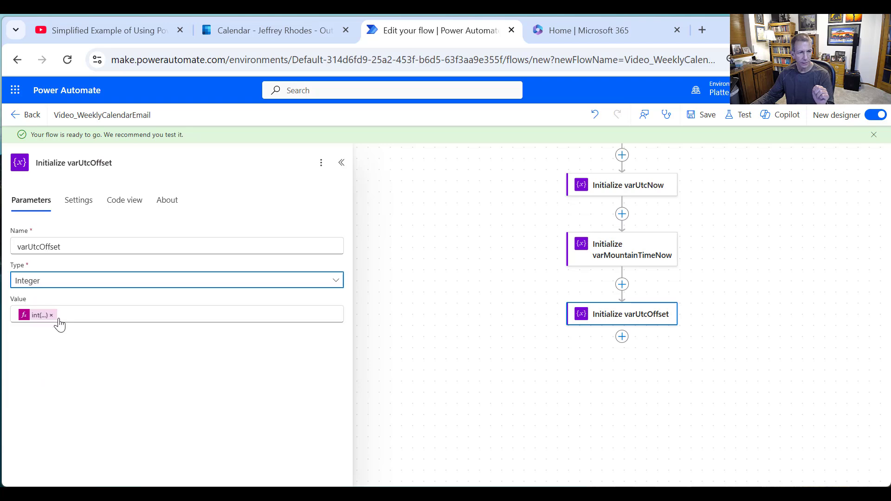
click(699, 120)
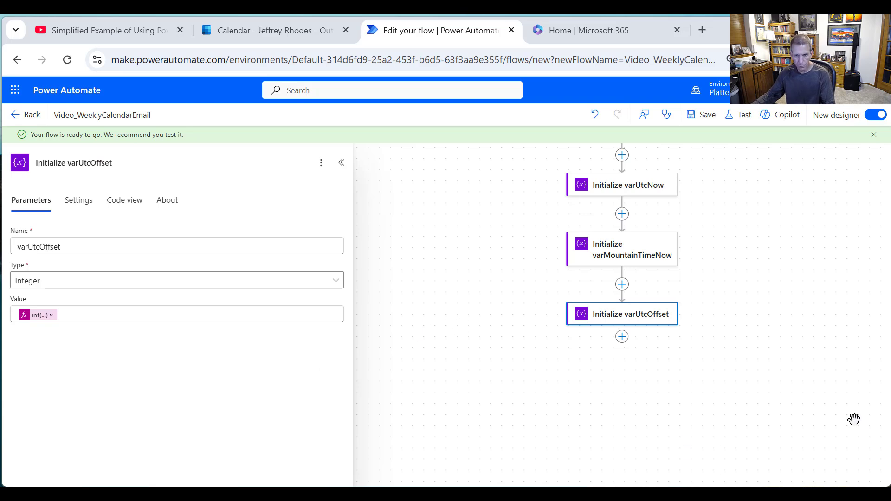
- Add an Initialize variable action after the Initialize varUtcOffset action
click(622, 338)
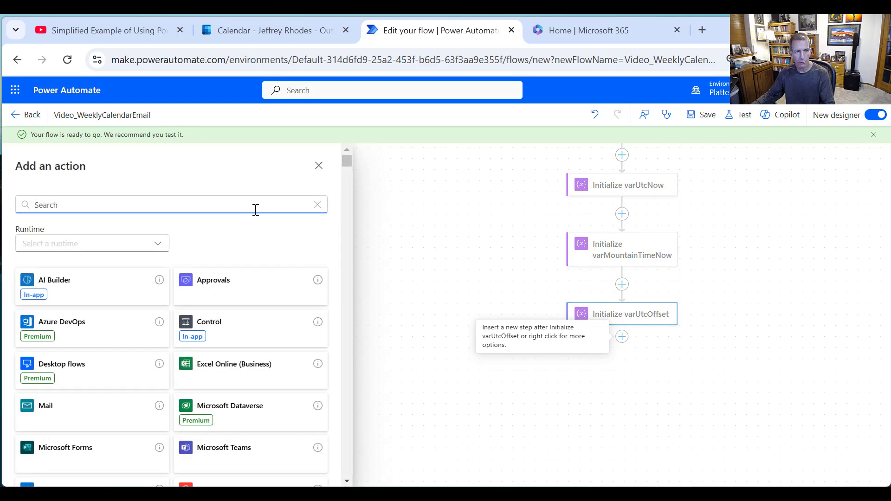
text(va)
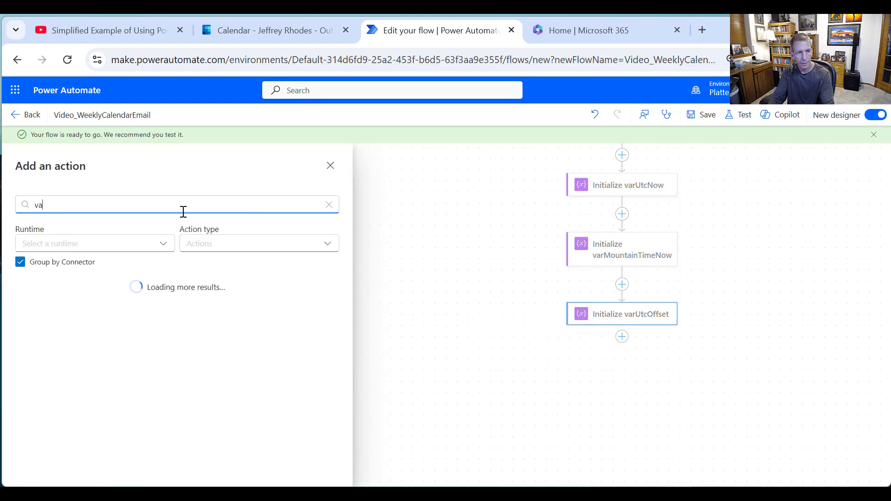
text(riable)
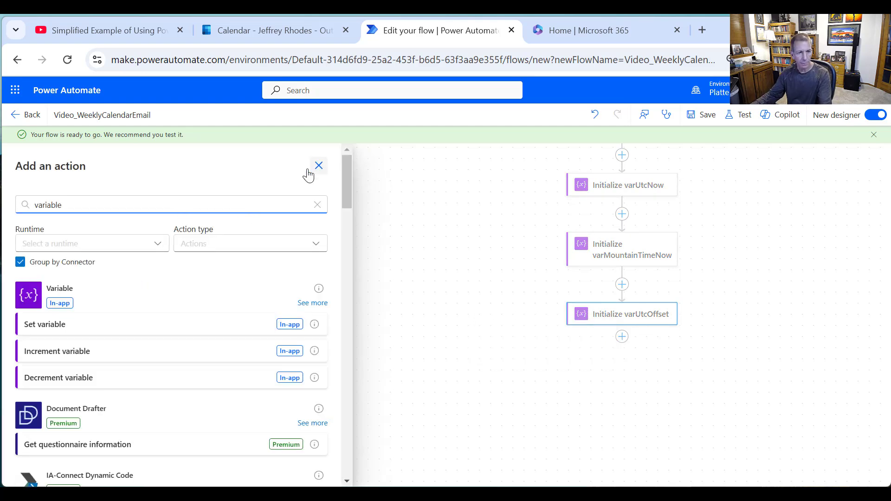
click(312, 303)
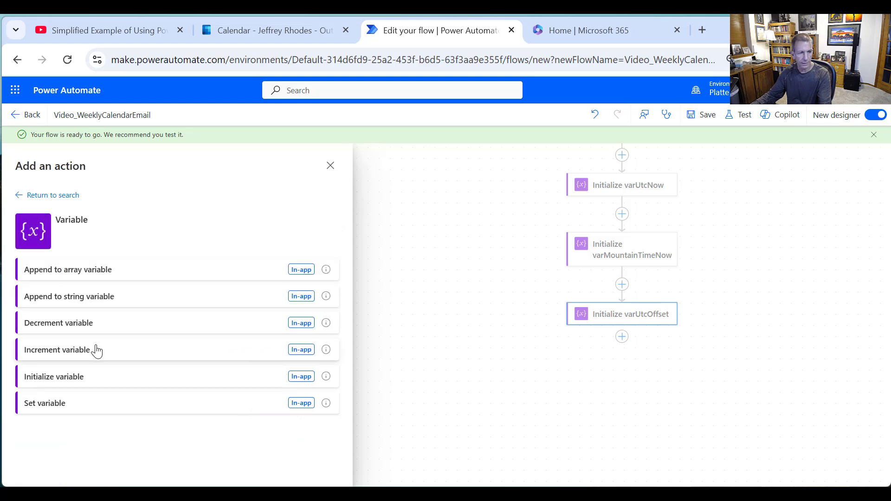
click(83, 377)
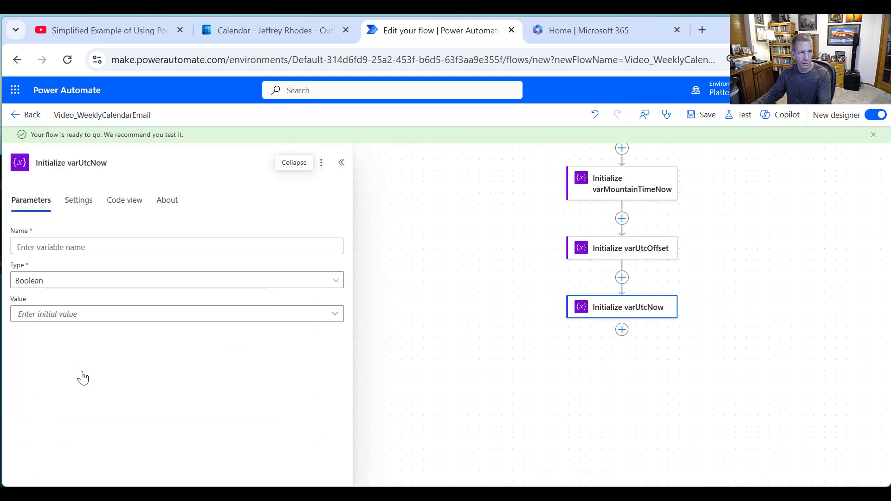
- Name the new variable varStartDate and set its type to String
click(102, 244)
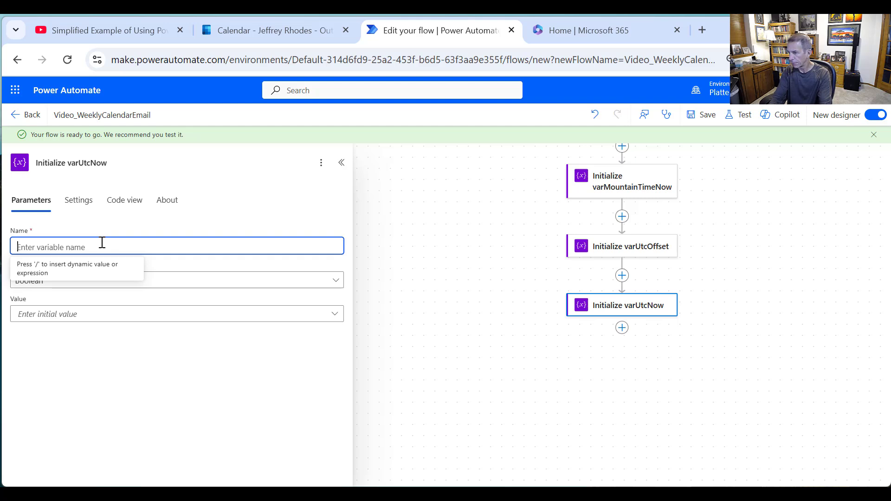
text(varStart)
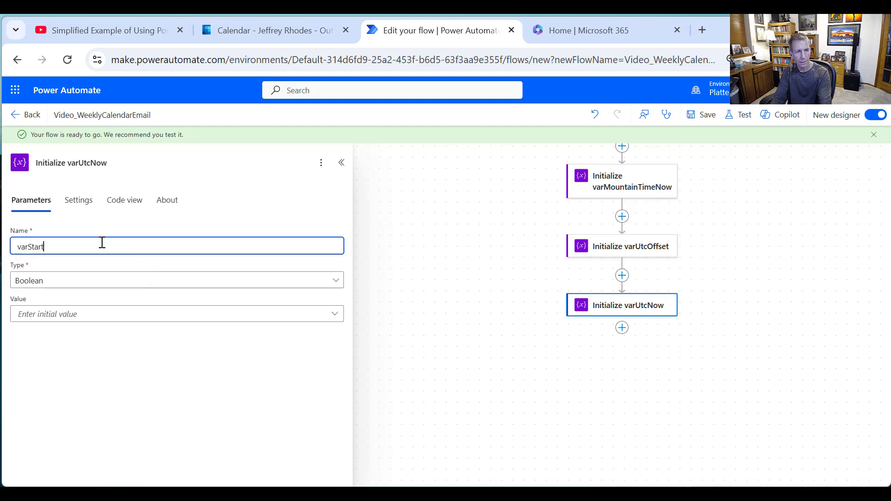
text(Date)
click(58, 280)
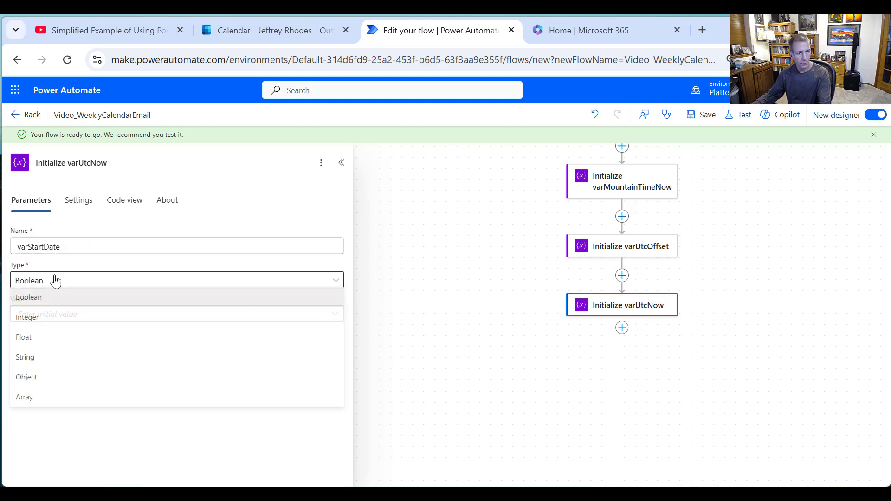
click(48, 360)
- Rename the new variable action as "Initialize varStartDate"
double_click(74, 246)
key(ctrl+c)
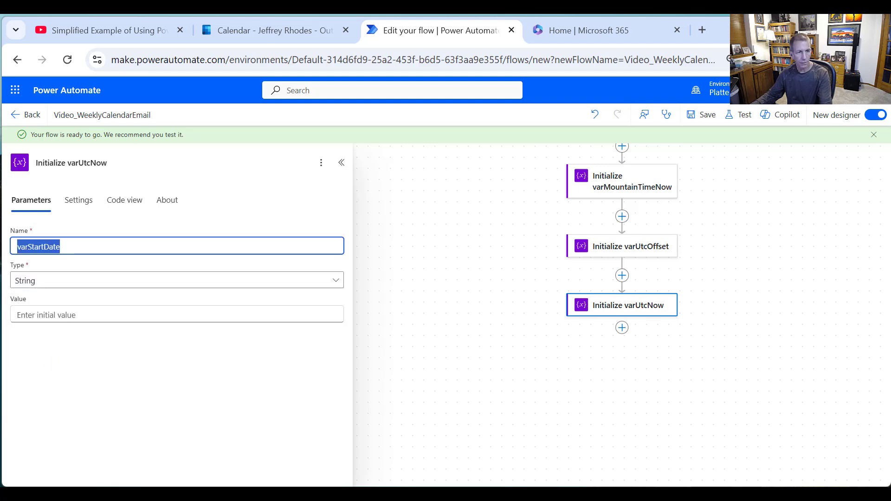
double_click(70, 160)
key(ctrl+v)
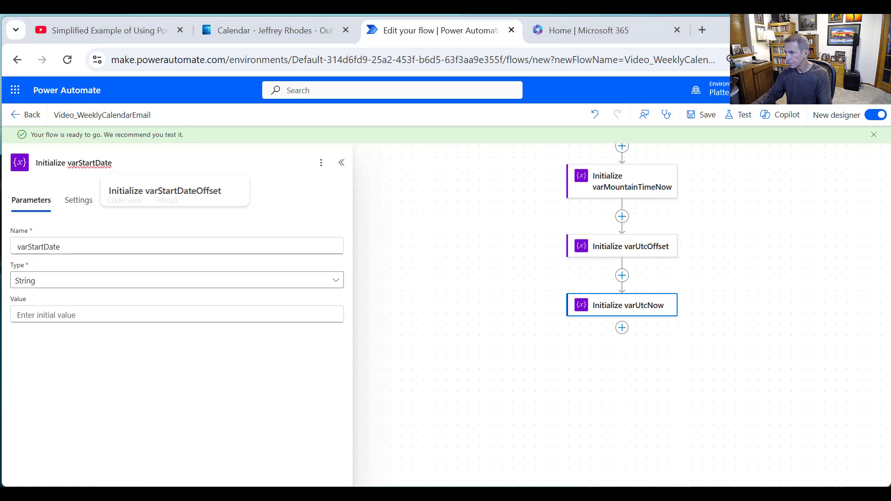
key(Return)
- Set the value of varStartDate to the varMountainTimeNow variable and save the flow
click(95, 317)
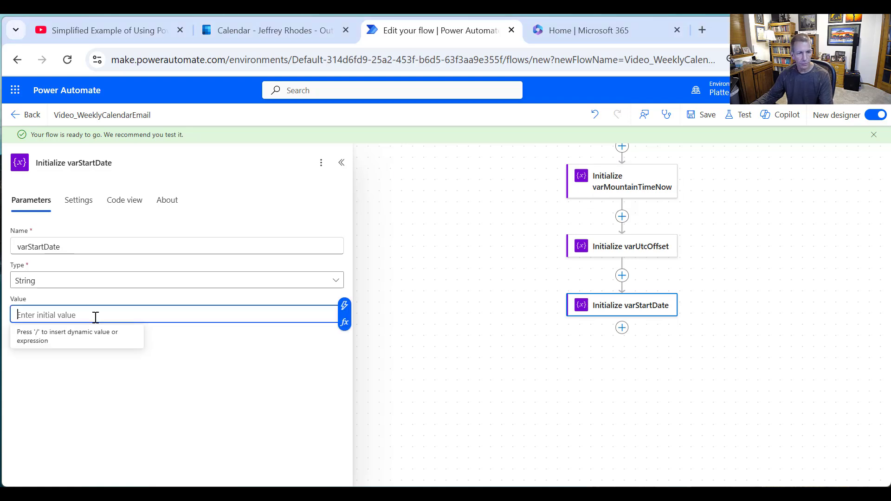
click(349, 310)
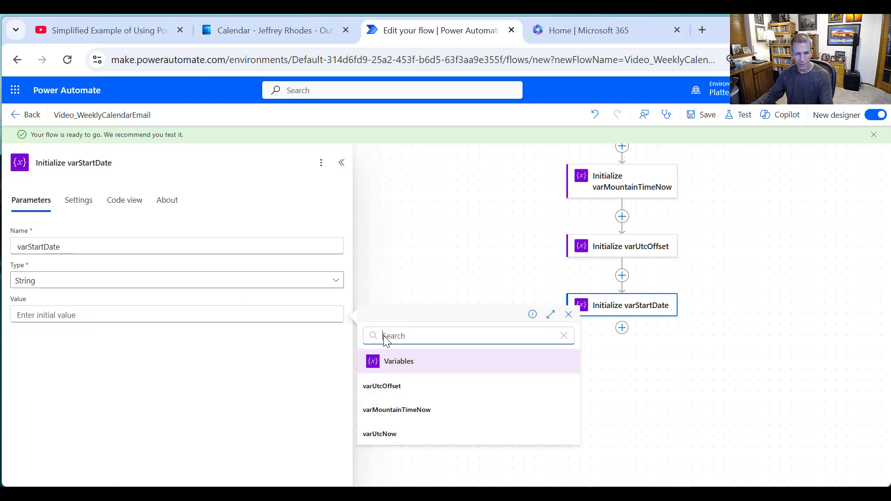
click(402, 408)
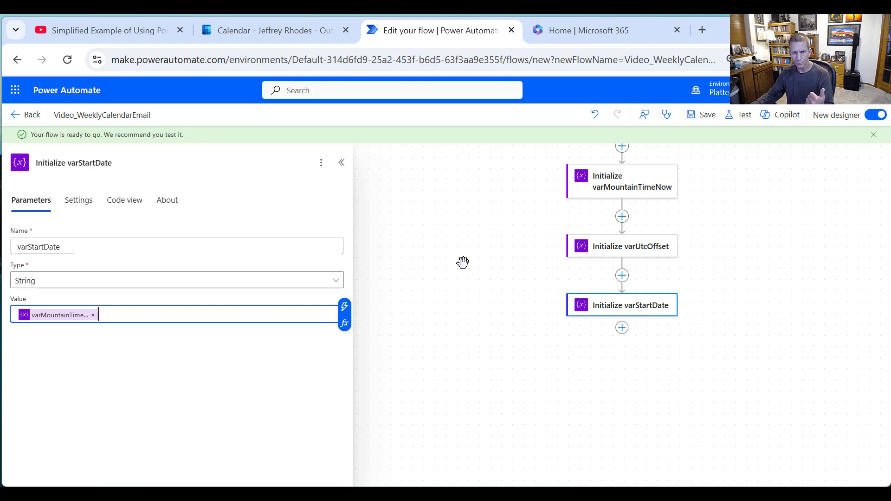
click(703, 117)
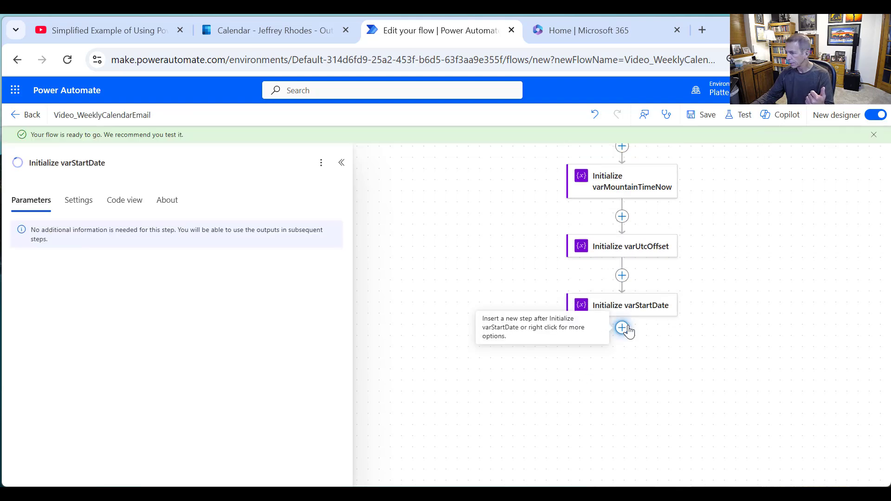
- Add an Initialize variable action after the Initialize varStartDate action
click(622, 328)
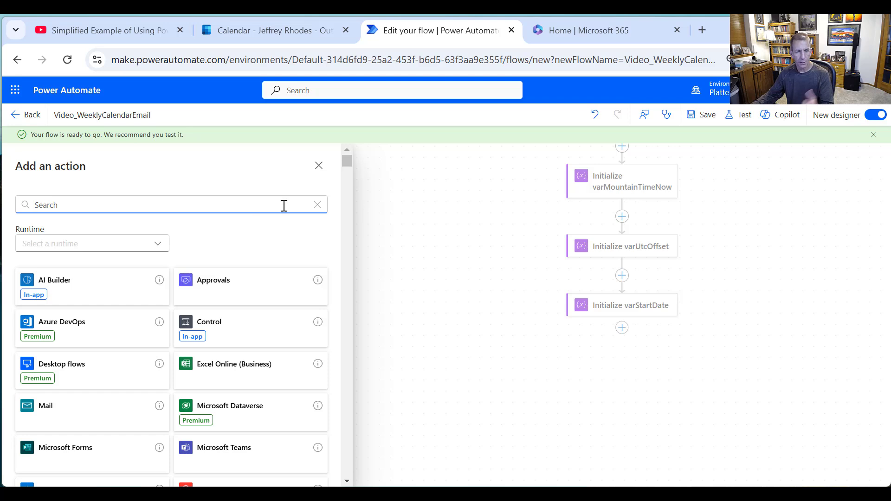
text(vari)
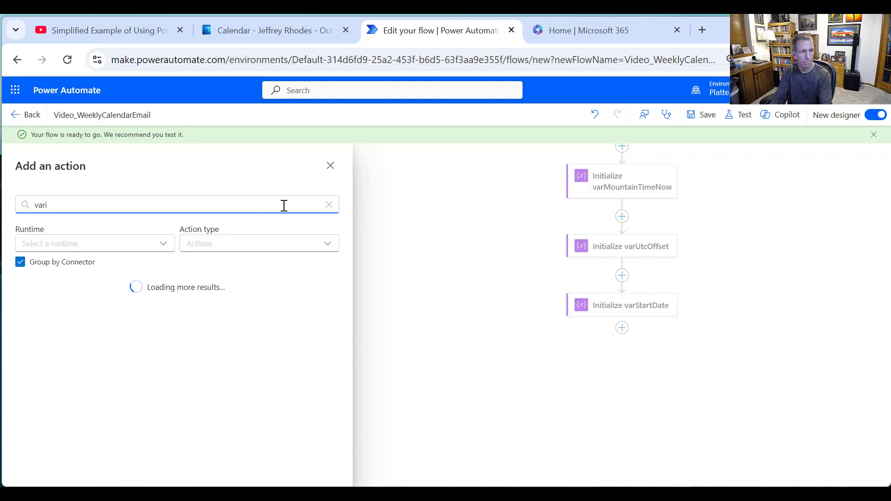
text(able)
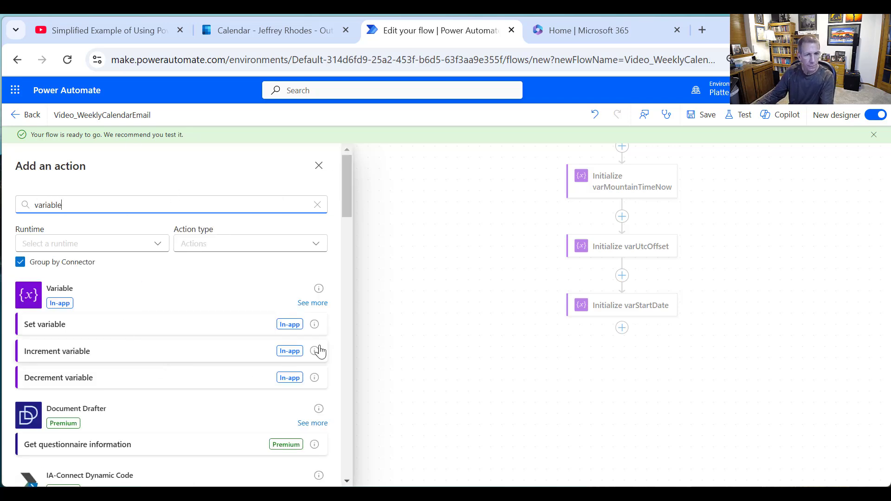
click(312, 304)
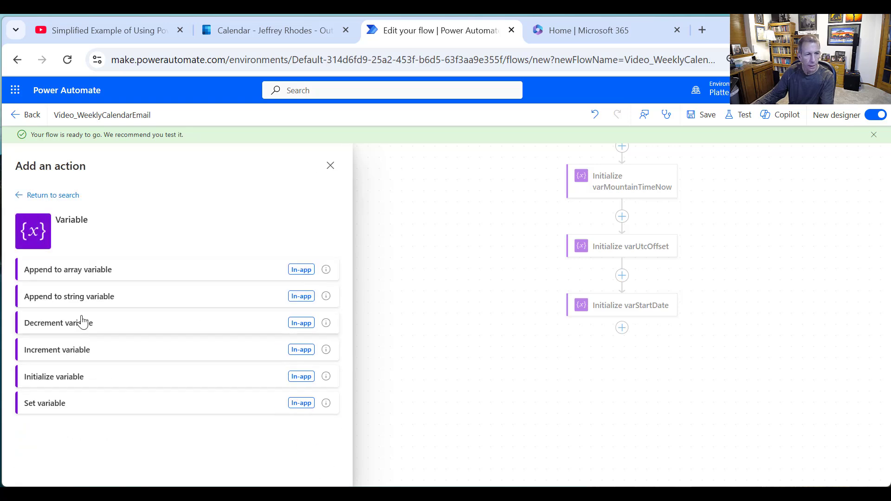
click(77, 375)
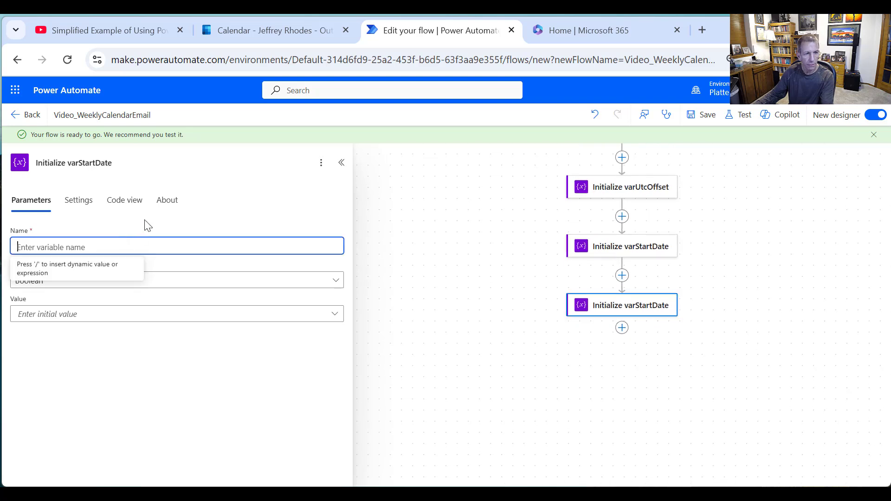
- Name the new variable varStartDateOffset, with type Integer and an initial value of 0
text(varStartDateOffset)
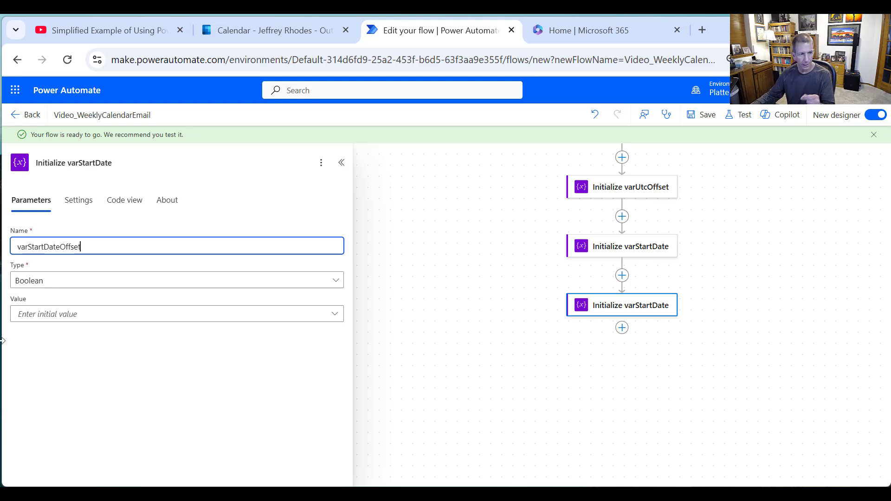
click(48, 282)
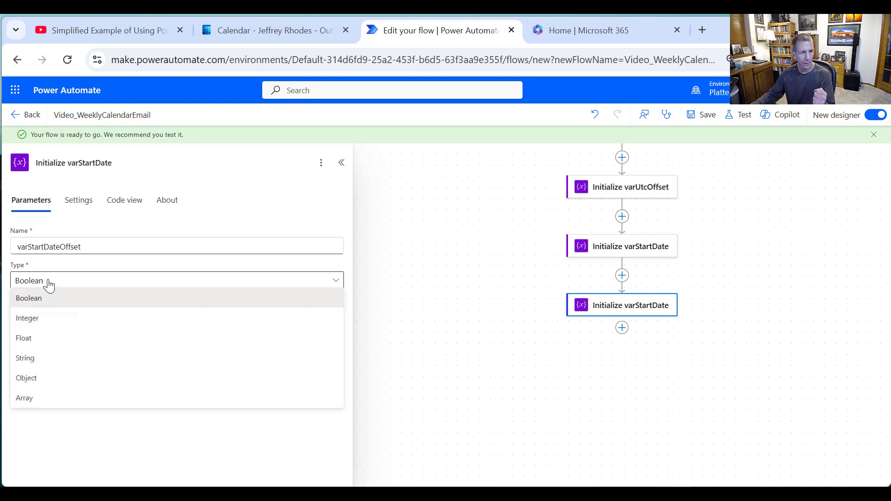
click(67, 320)
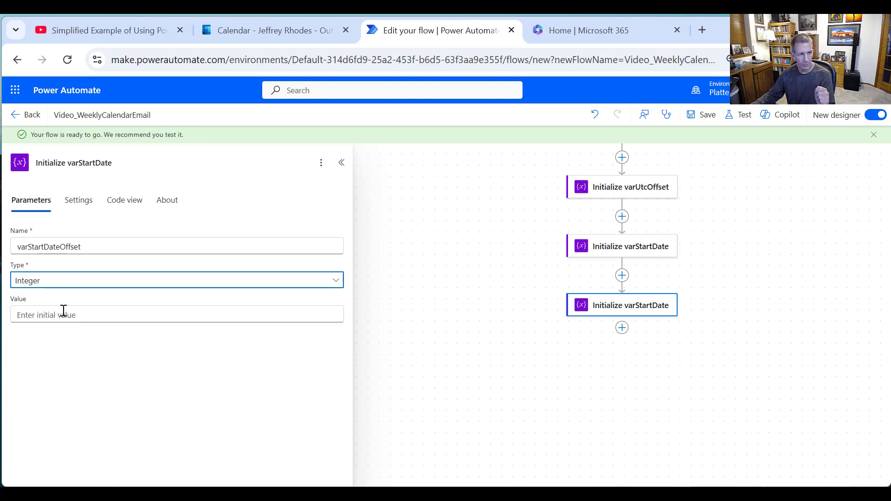
click(63, 312)
text(0)
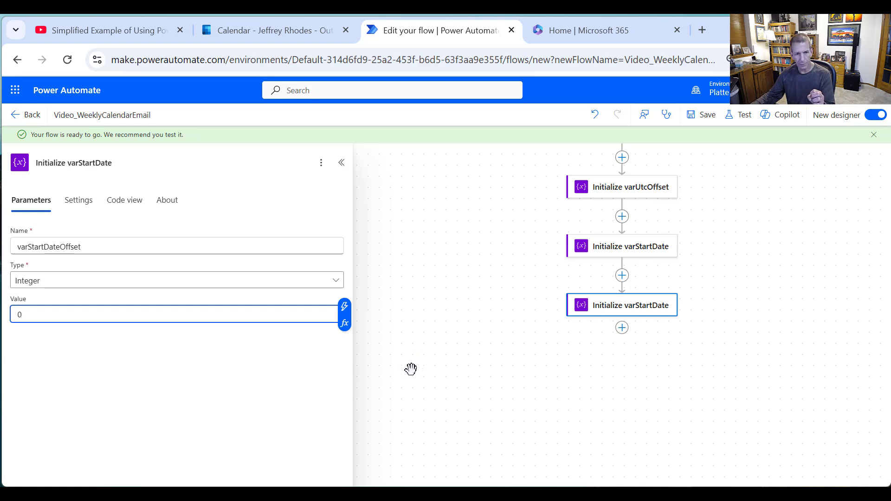
click(432, 370)
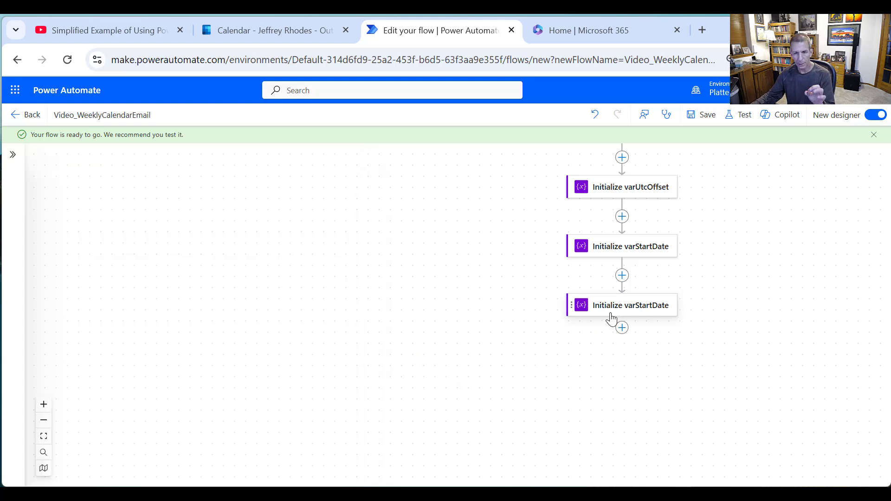
- Rename the last variable action as "Initialize varStartDateOffset"
click(632, 314)
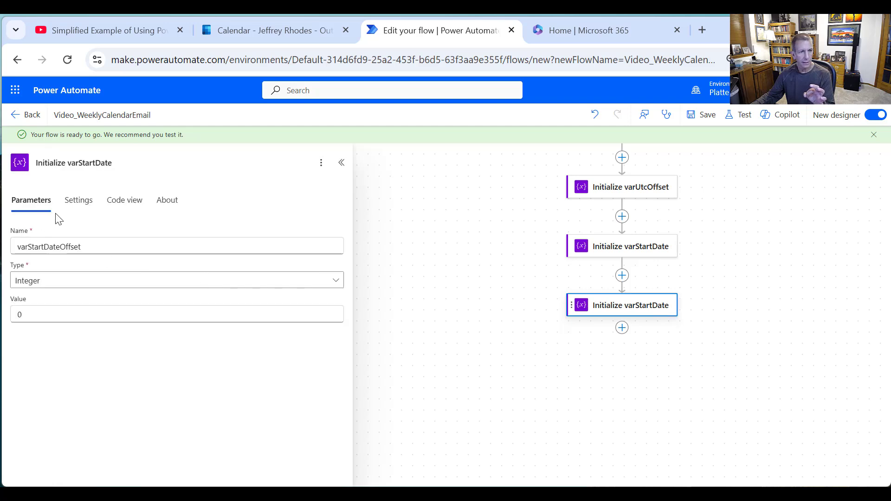
drag(93, 245, 29, 245)
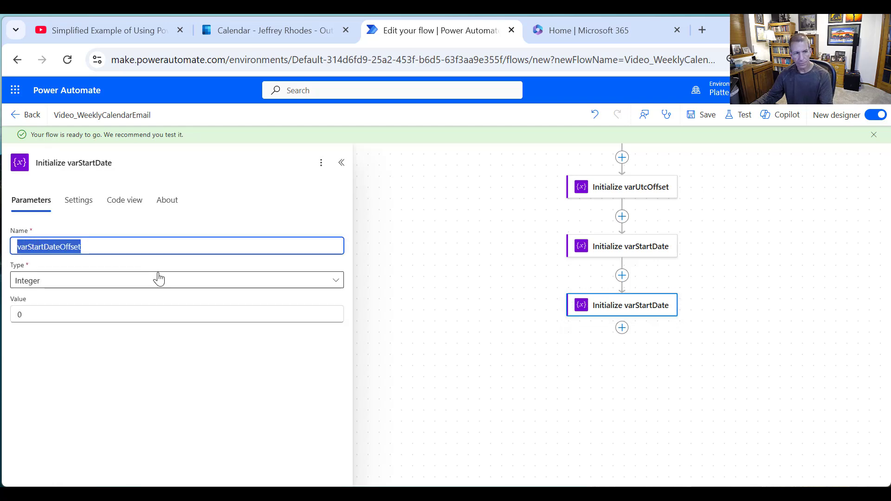
click(101, 163)
double_click(100, 165)
text(varStartDateOffset)
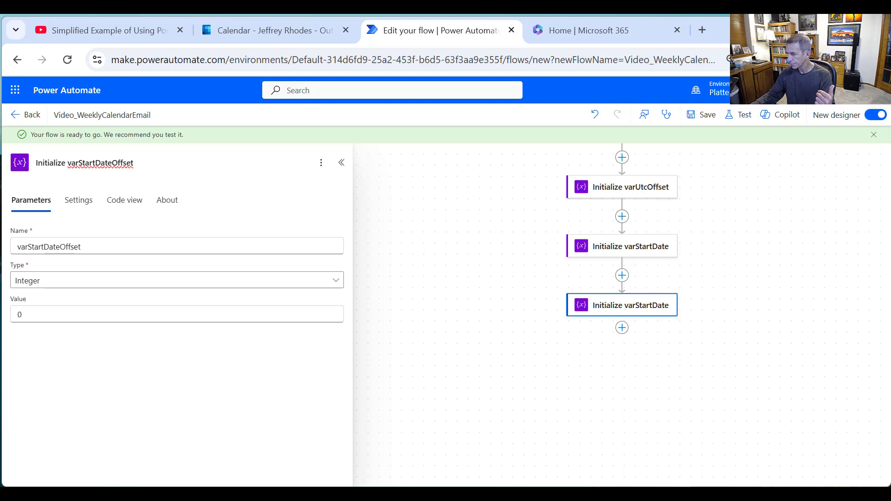
- Add a Do until loop after Initialize varStartDateOffset and name it "Do until Start Date is Monday"
click(622, 338)
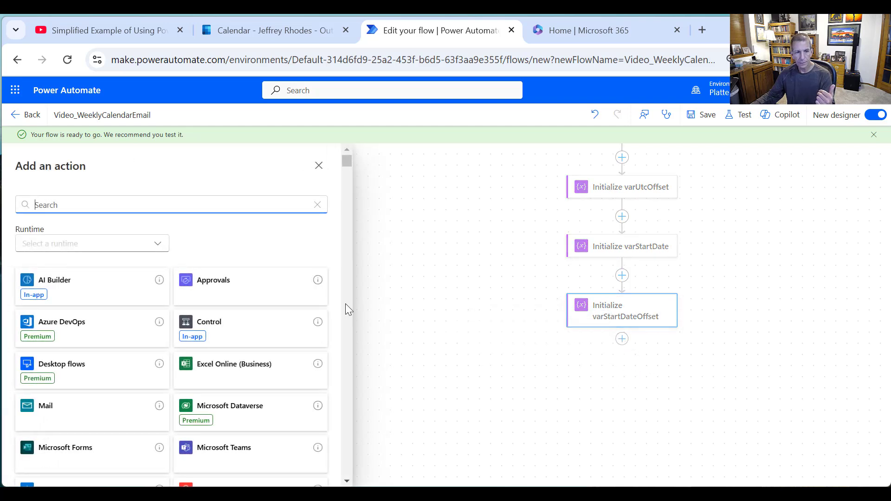
click(221, 329)
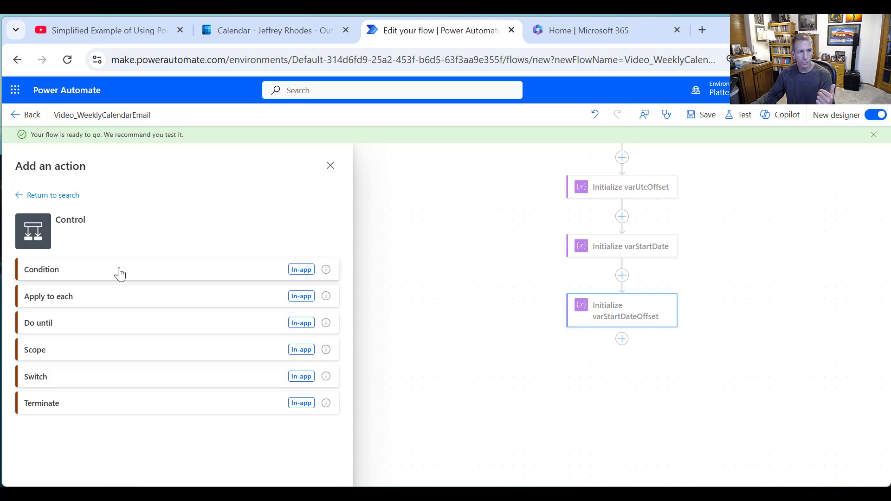
click(63, 321)
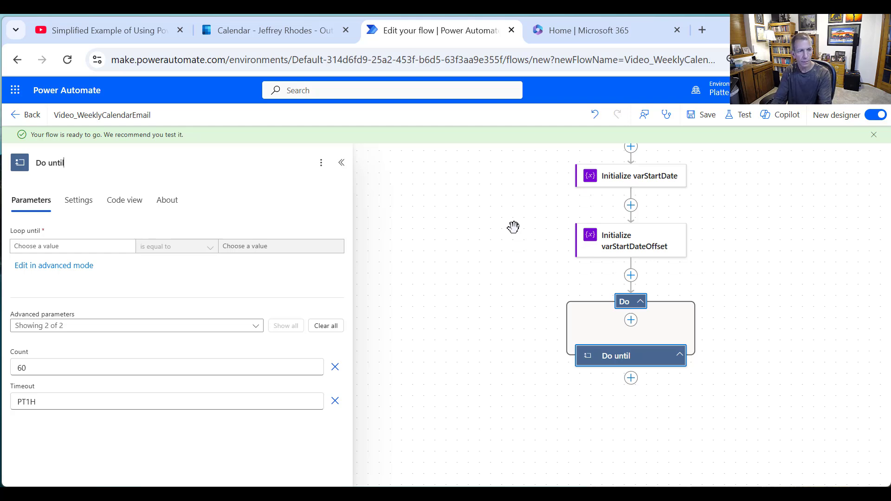
text(Start Dat)
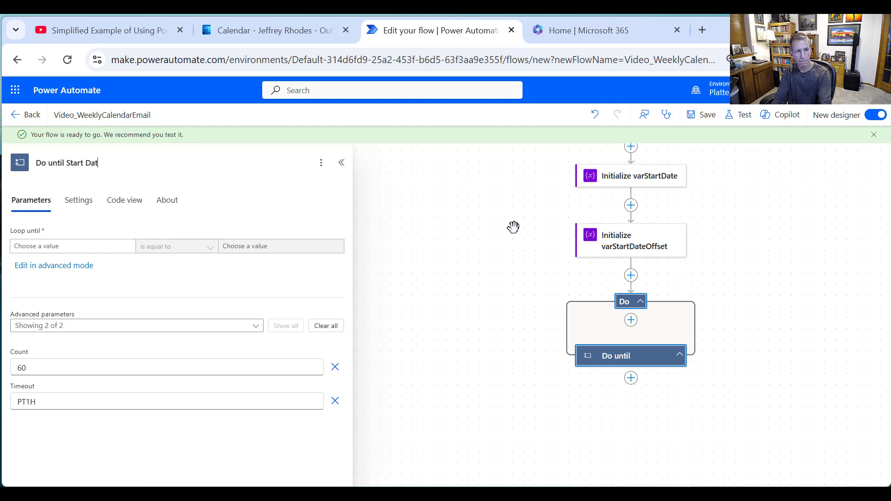
text(e is Monday)
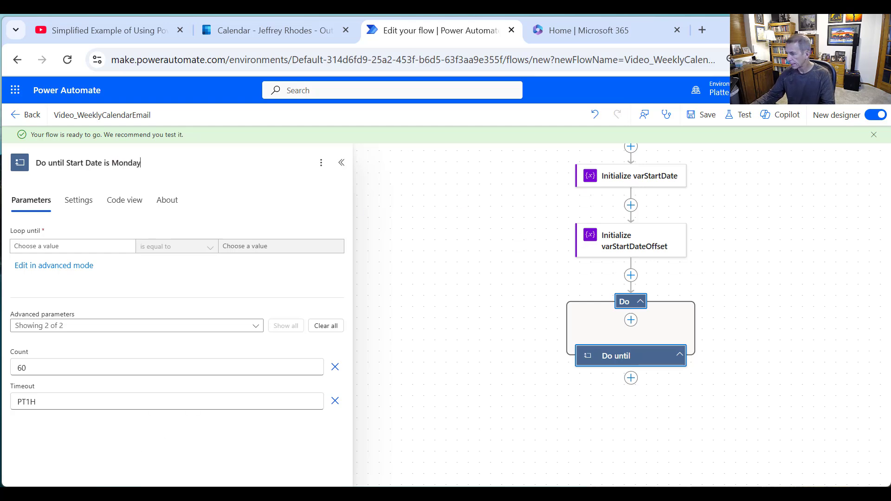
key(Return)
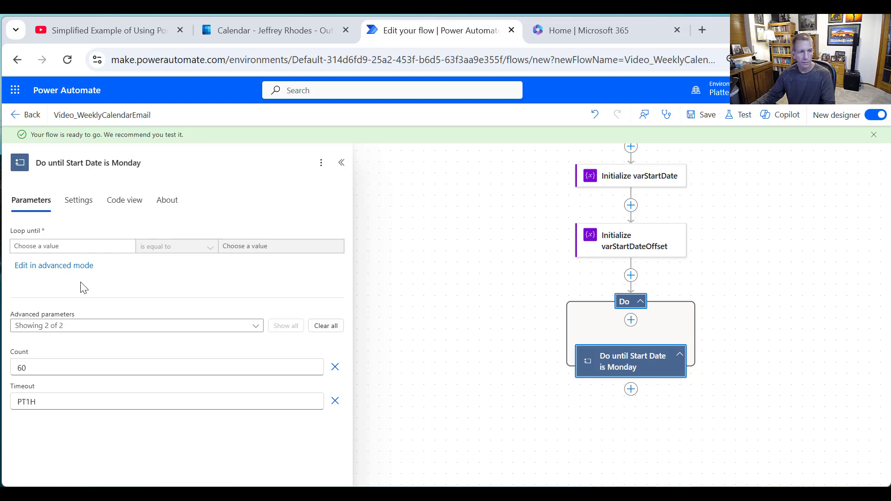
- Begin an expression with the dayOfWeek() function for the first value of the loop's Loop until condition
click(88, 246)
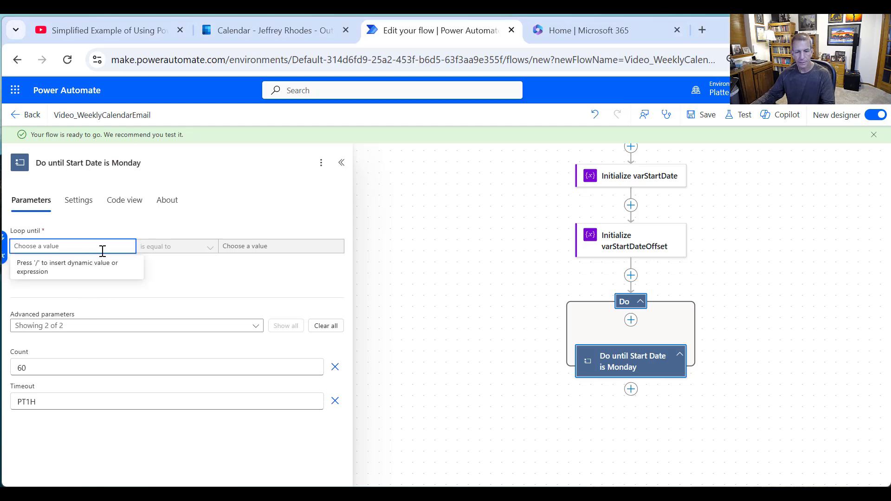
click(3, 255)
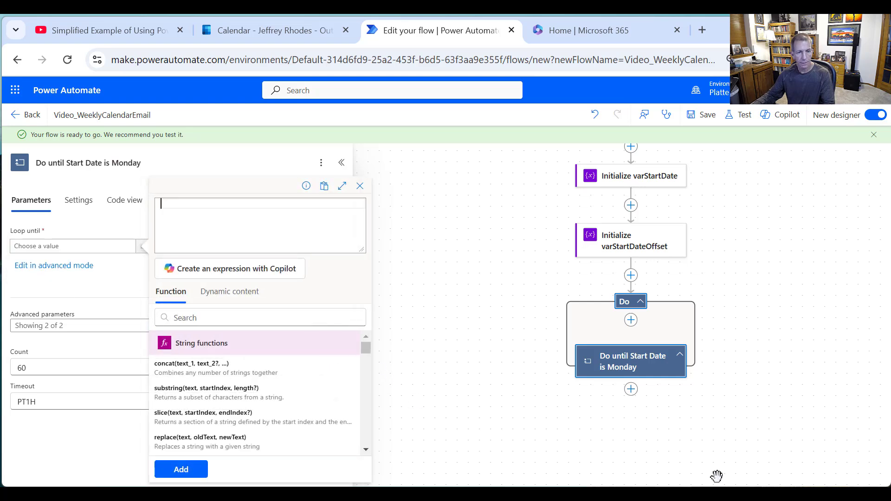
text(day)
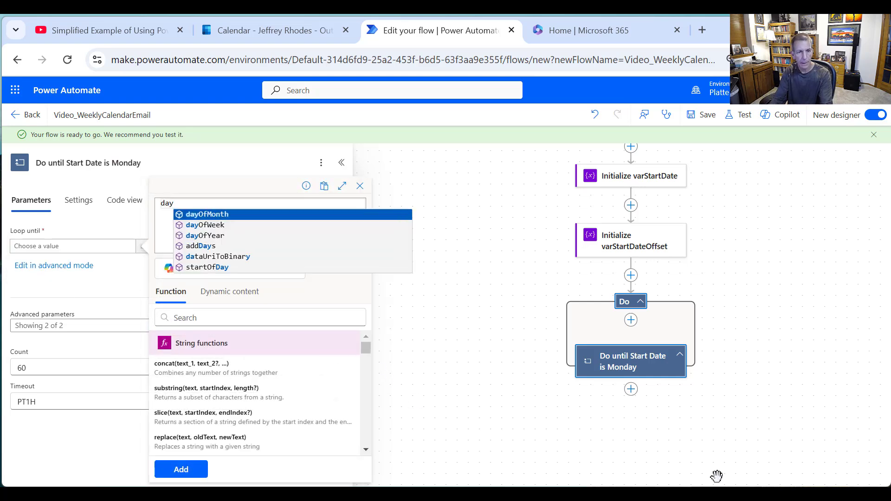
text(OfWeek)
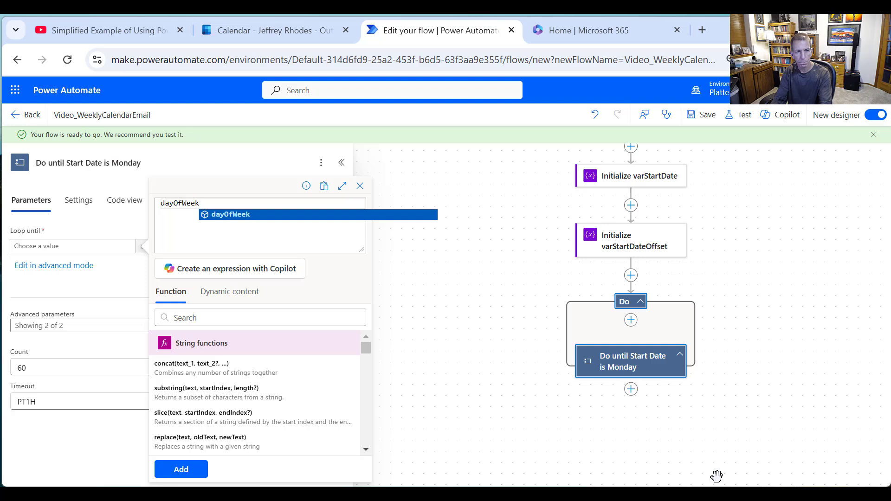
text(()
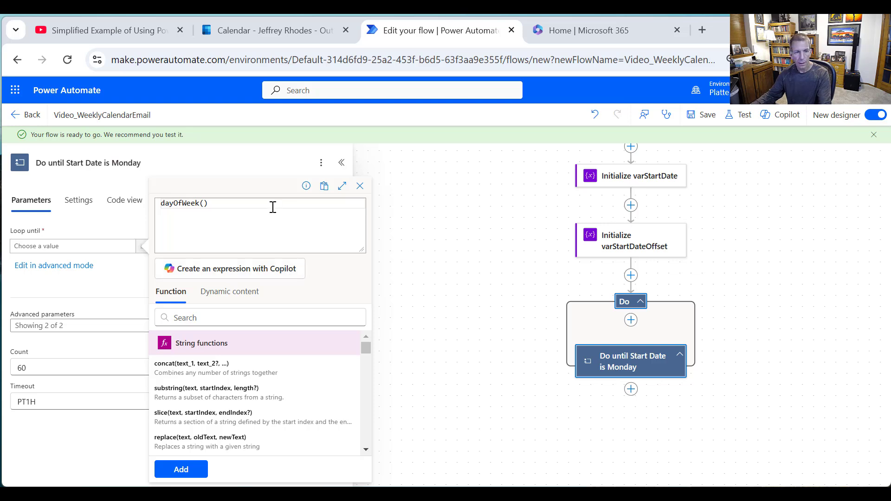
click(205, 205)
click(201, 203)
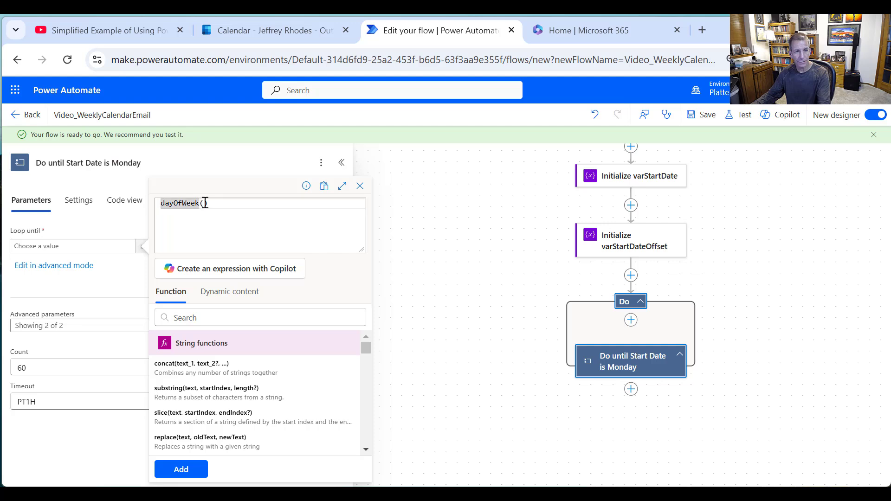
click(204, 203)
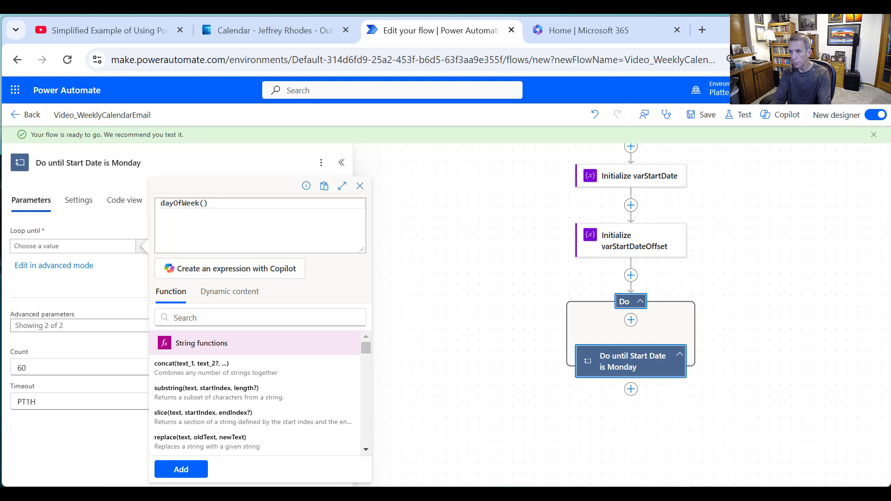
- Nest addDays inside dayOfWeek with varStartDate and varStartDateOffset as its arguments, and add the expression to the condition
text(add)
text(Day)
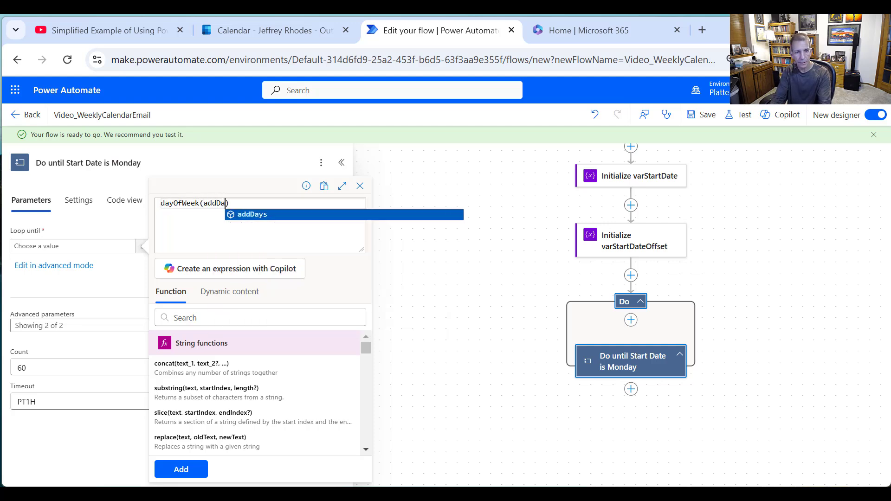
text(s)
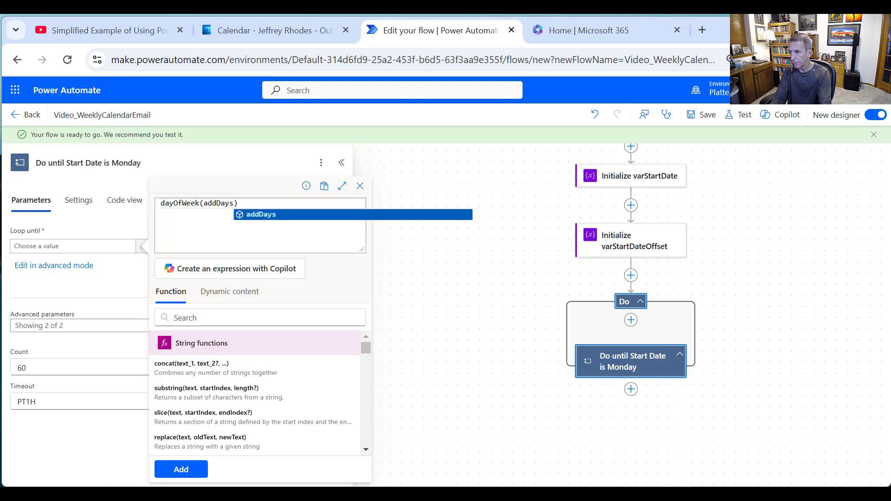
text(()
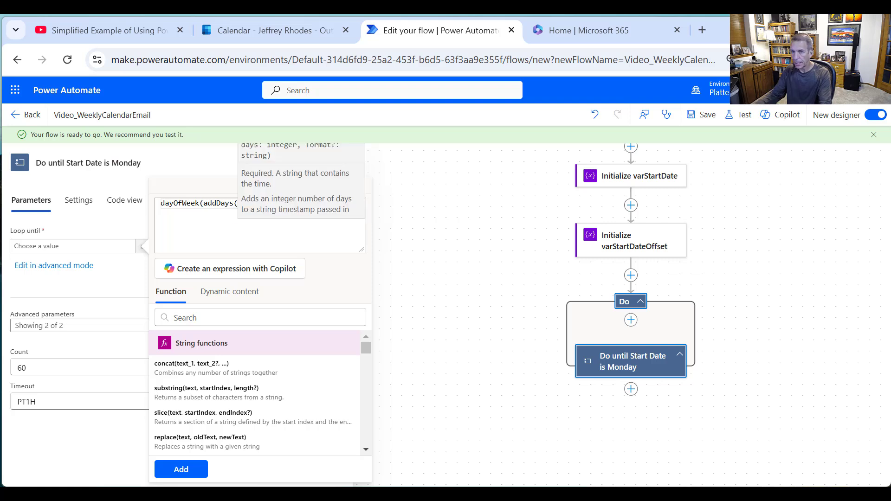
click(234, 297)
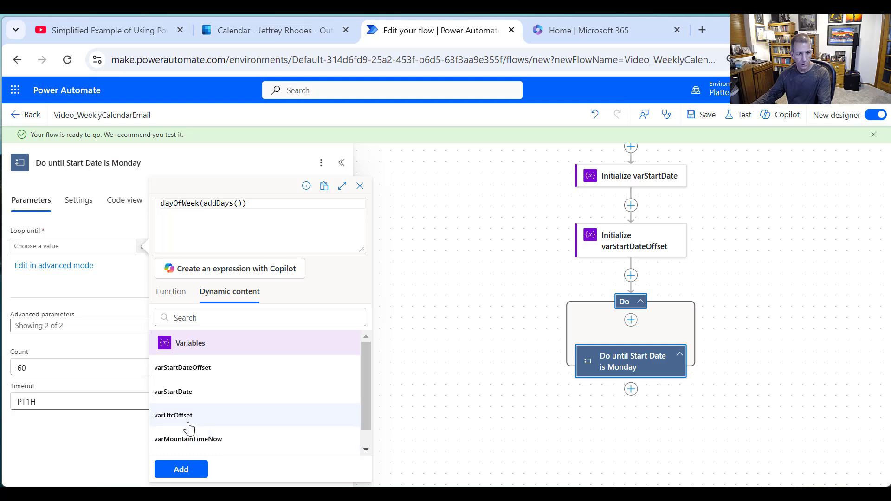
click(180, 398)
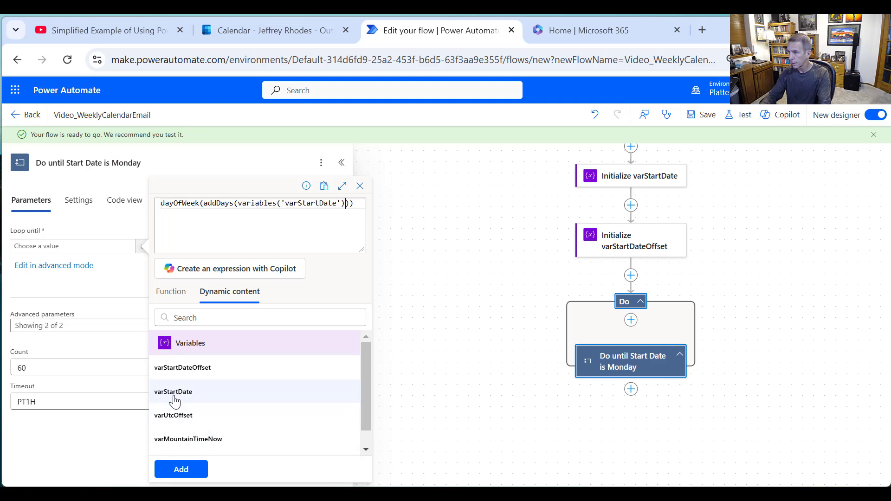
text(,)
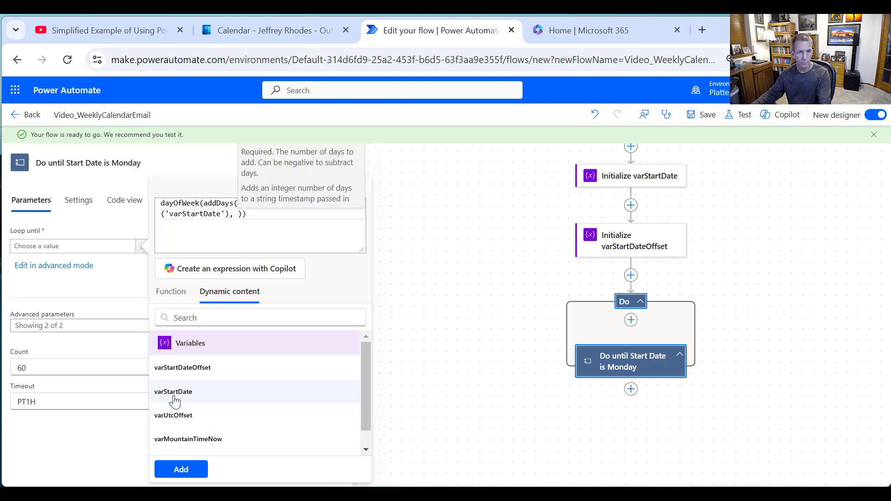
click(202, 372)
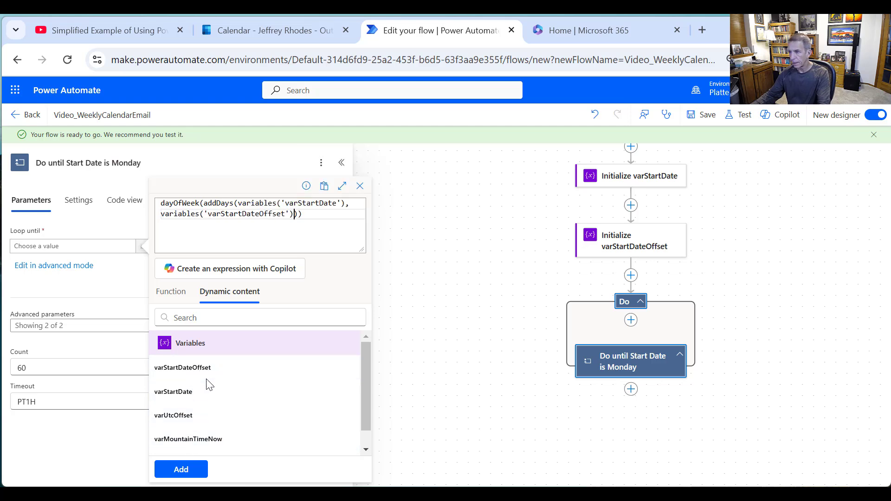
click(198, 470)
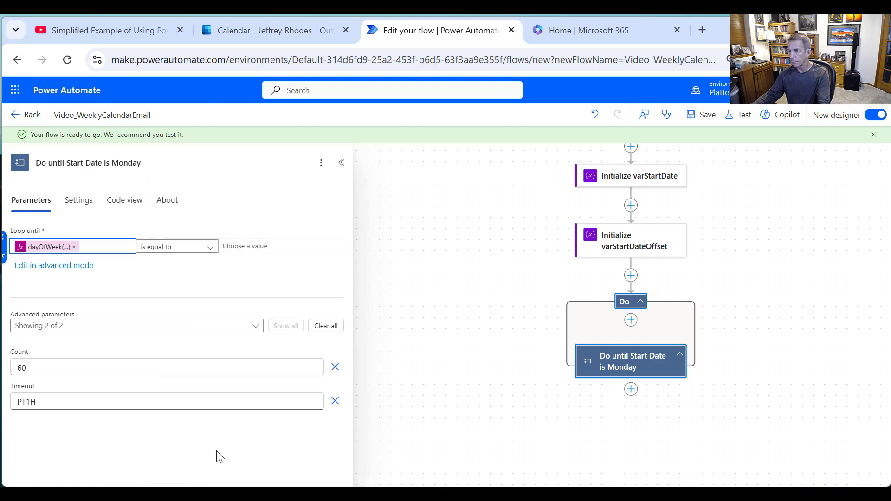
- Complete the Loop until condition so the dayOfWeek expression is equal to 1
key(alt+Tab)
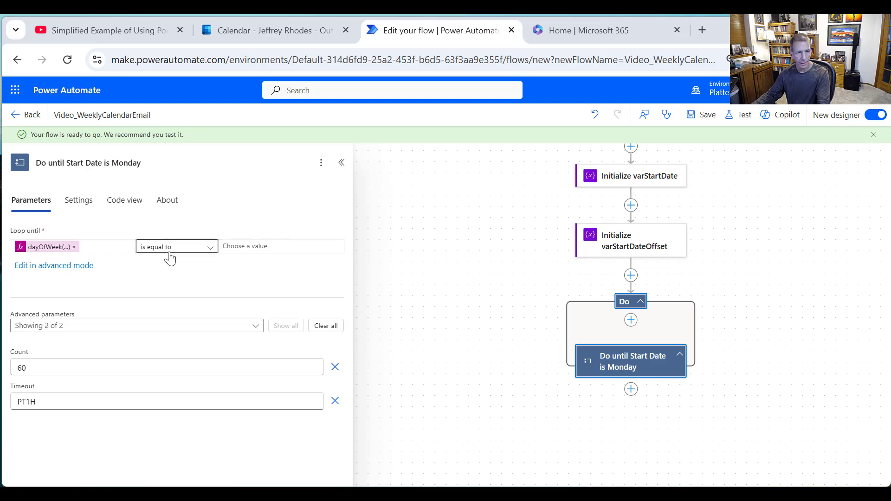
click(279, 247)
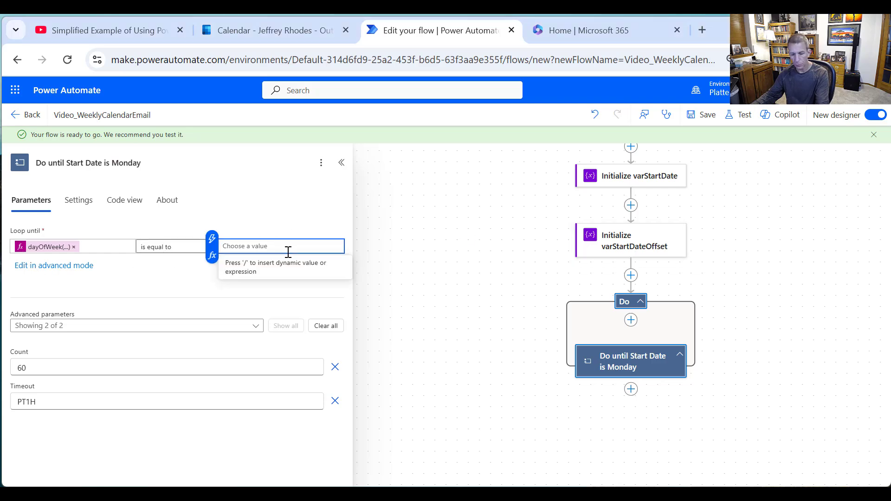
text(1)
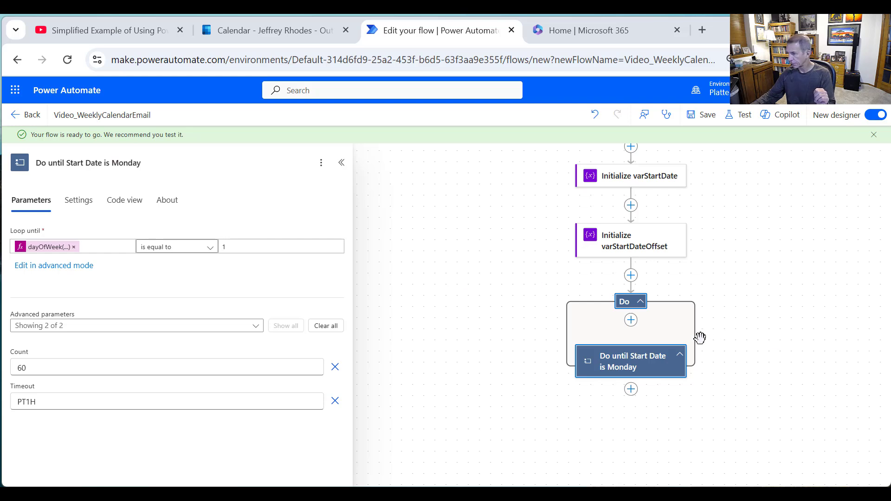
- Add an Increment variable action inside the Do until loop
click(630, 321)
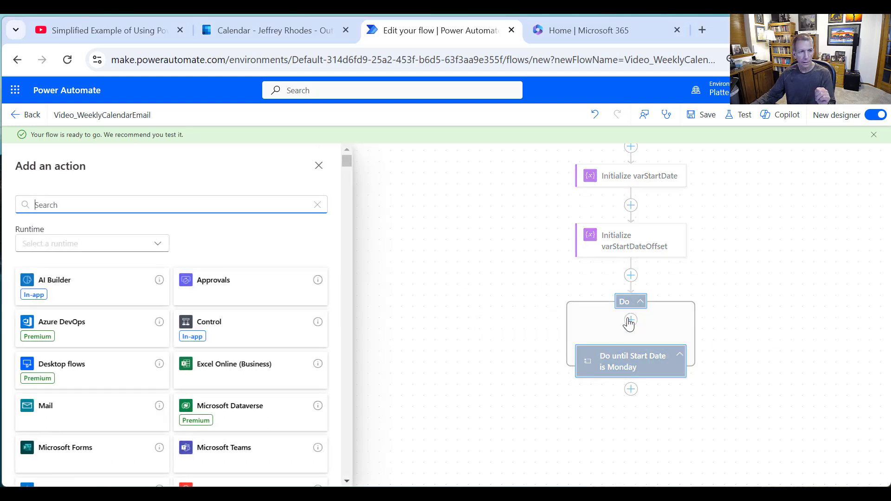
text(v)
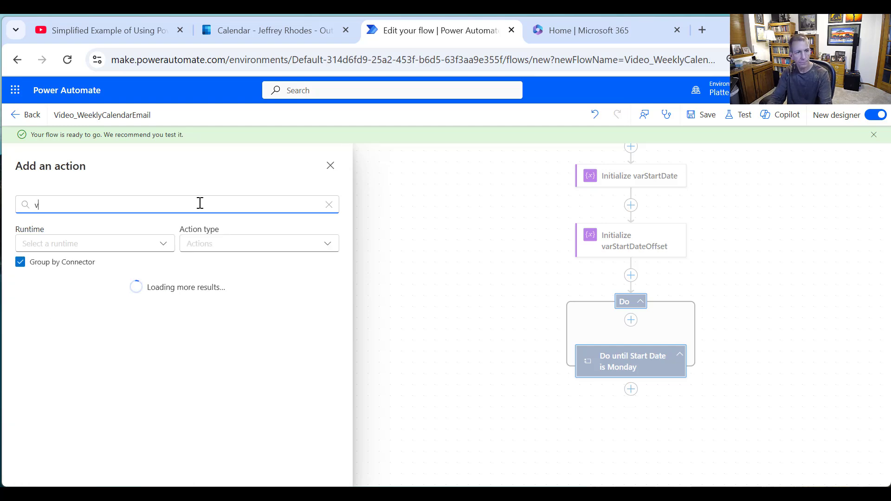
text(ar)
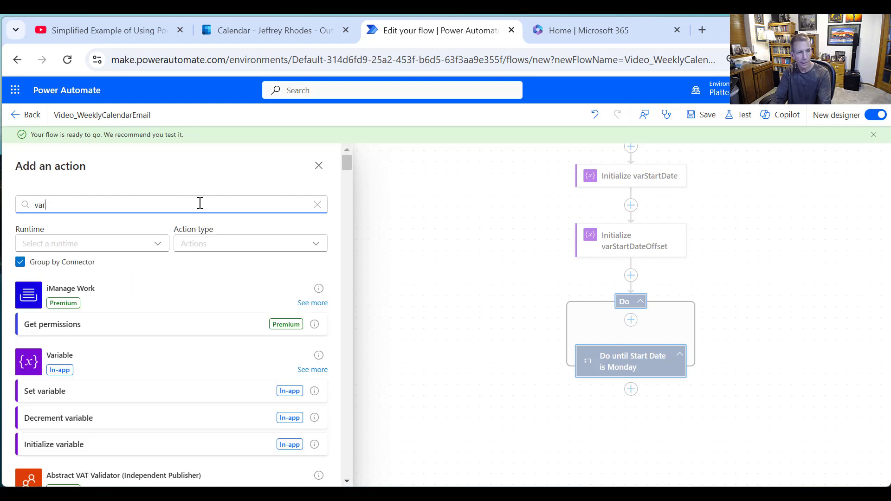
text(iable)
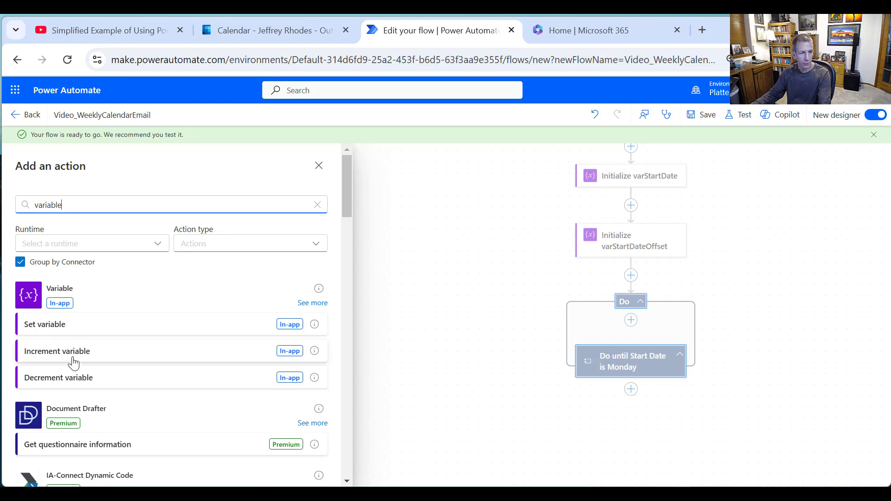
click(78, 351)
- Set the increment action to increase varStartDateOffset by a value of 1
click(120, 253)
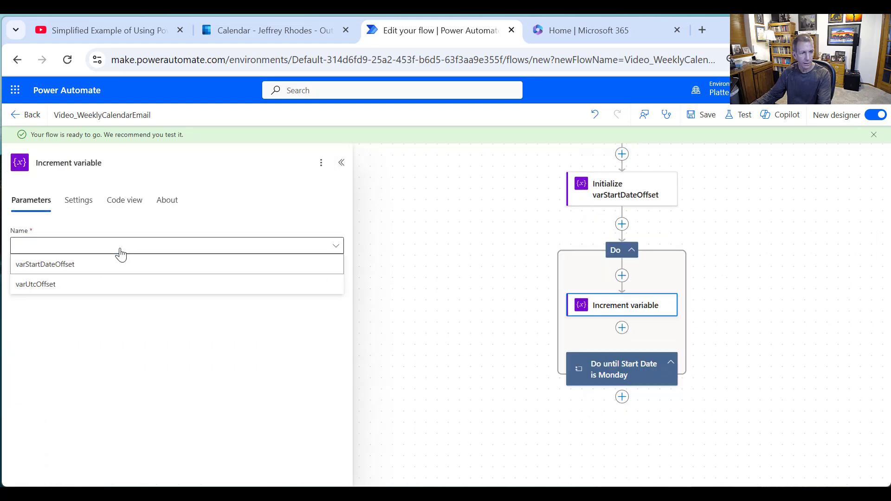
click(95, 269)
click(91, 282)
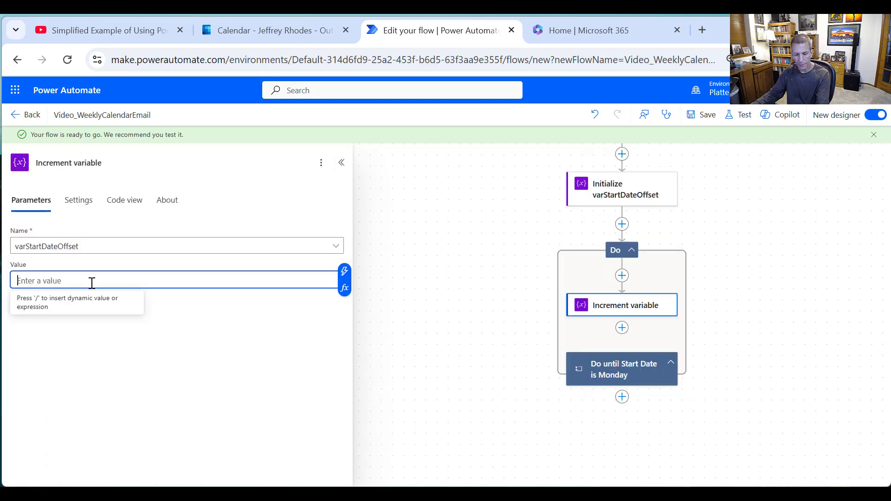
text(1)
- Rename the increment action as "Increment varStartDateOffset" and close its settings
double_click(94, 162)
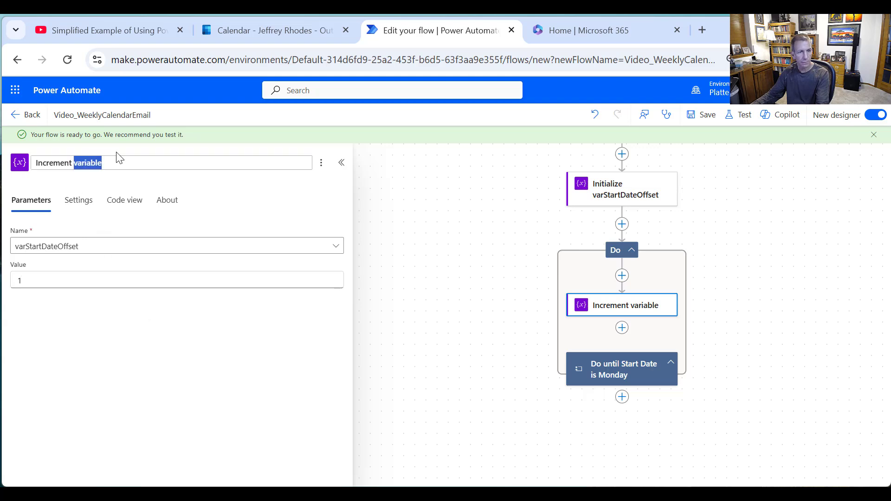
text(var)
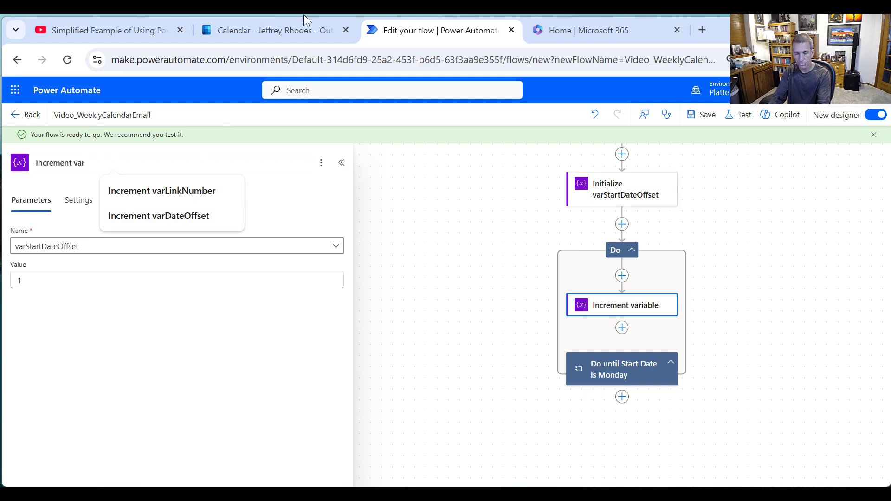
text(StartDateOffset)
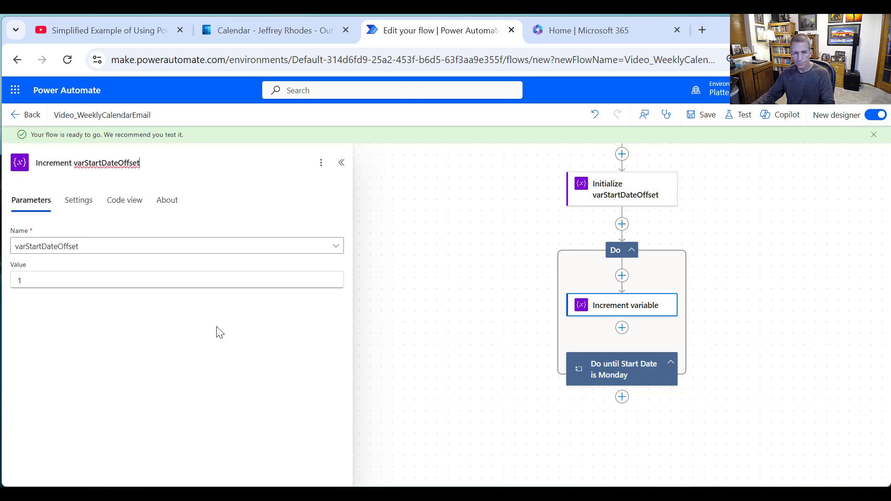
click(396, 344)
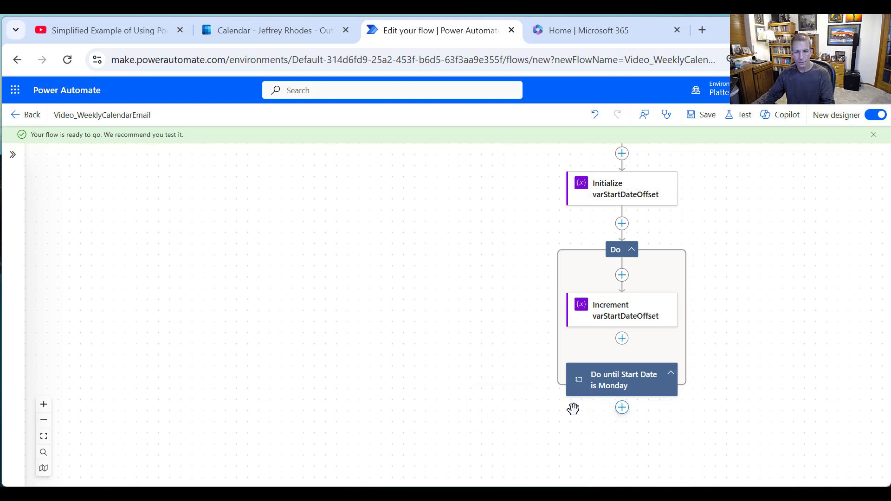
- Add a Set variable action after the Do until loop and choose varStartDate as its variable
click(622, 407)
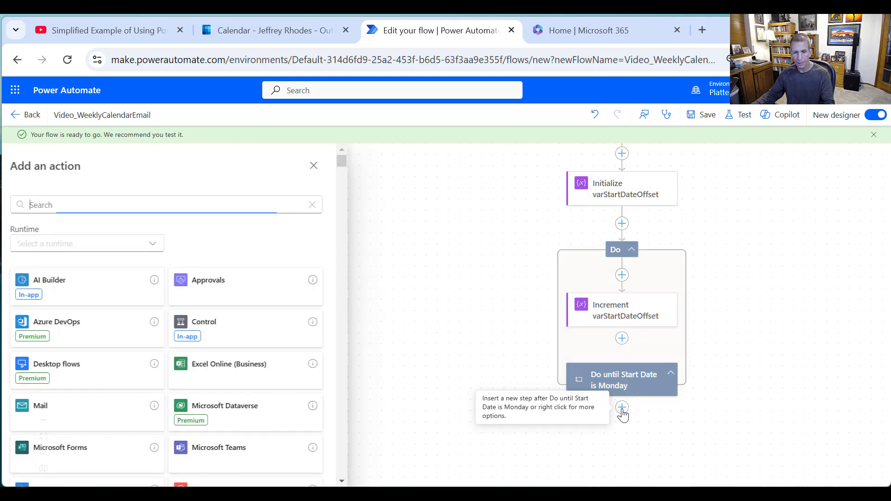
click(172, 203)
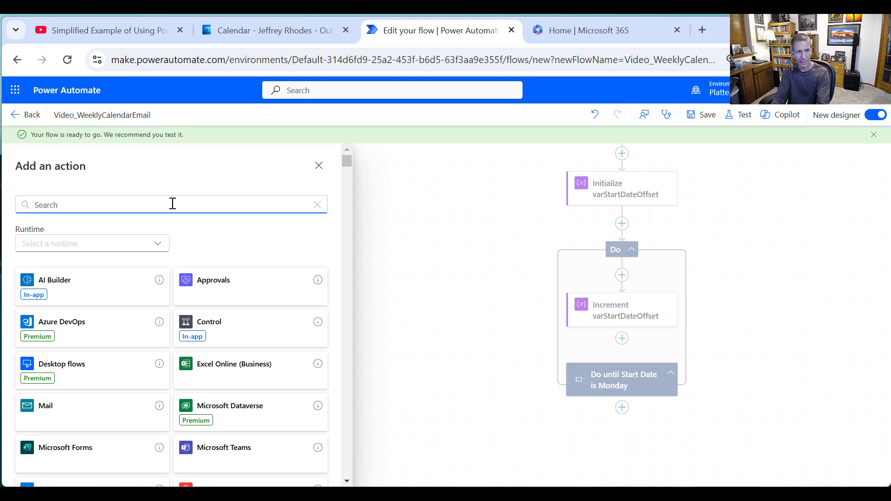
text(va)
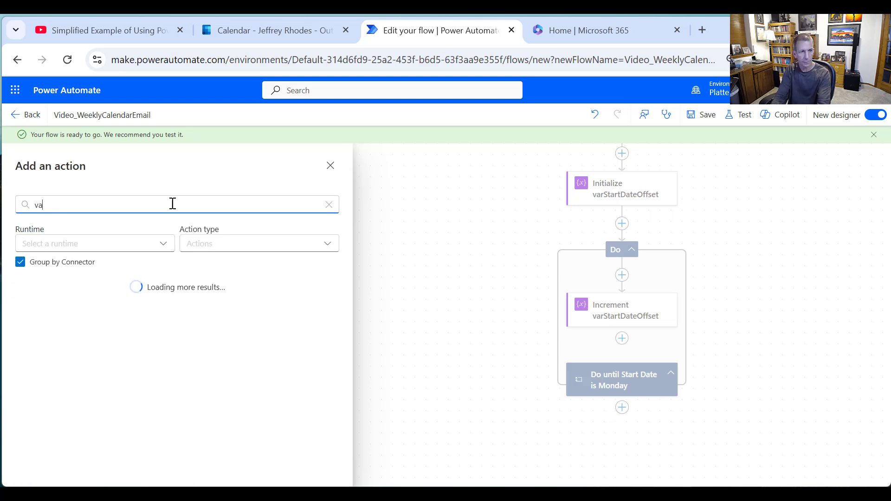
text(riable)
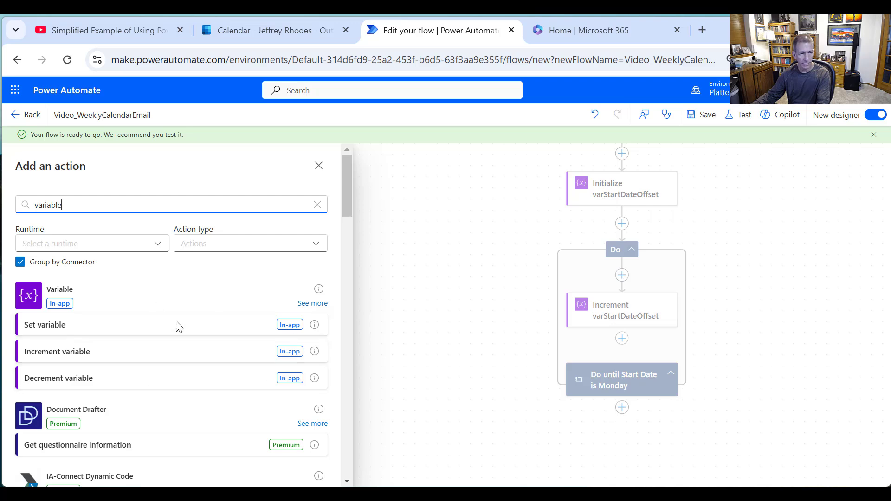
click(137, 324)
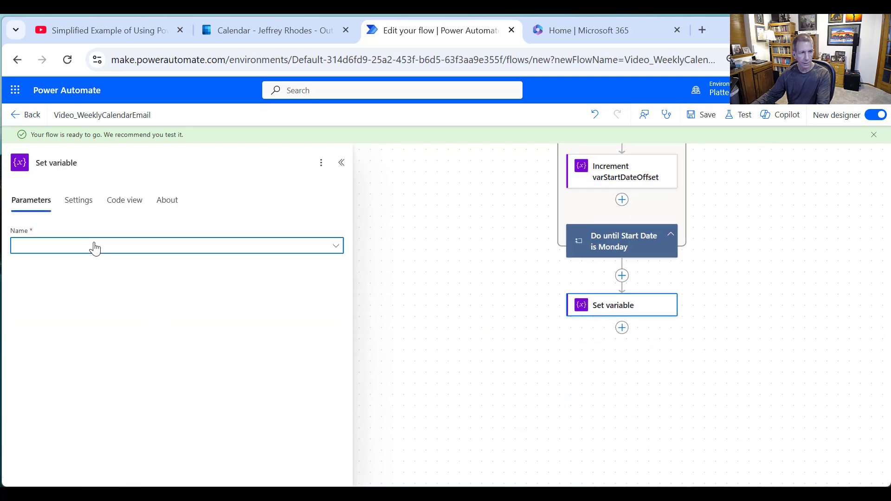
click(94, 248)
click(56, 290)
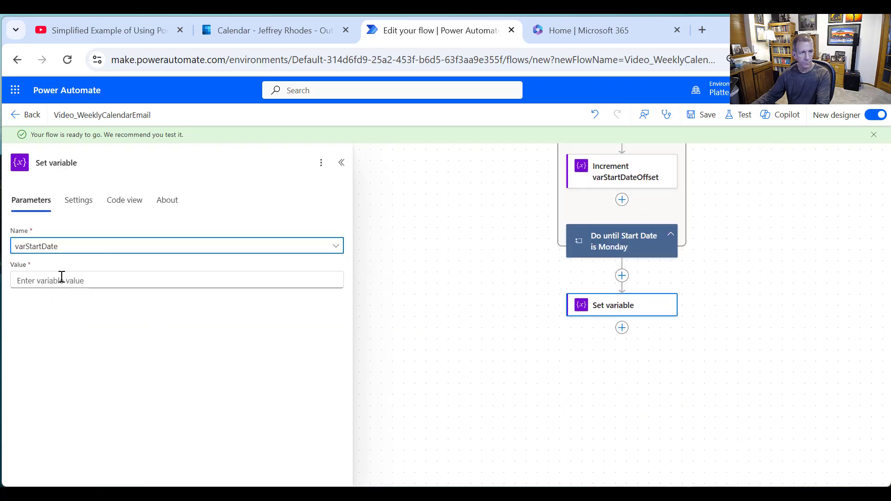
- Set the value of varStartDate to the expression addDays(variables('varMountainTimeNow'), variables('varStartDateOffset'))
click(88, 280)
click(349, 297)
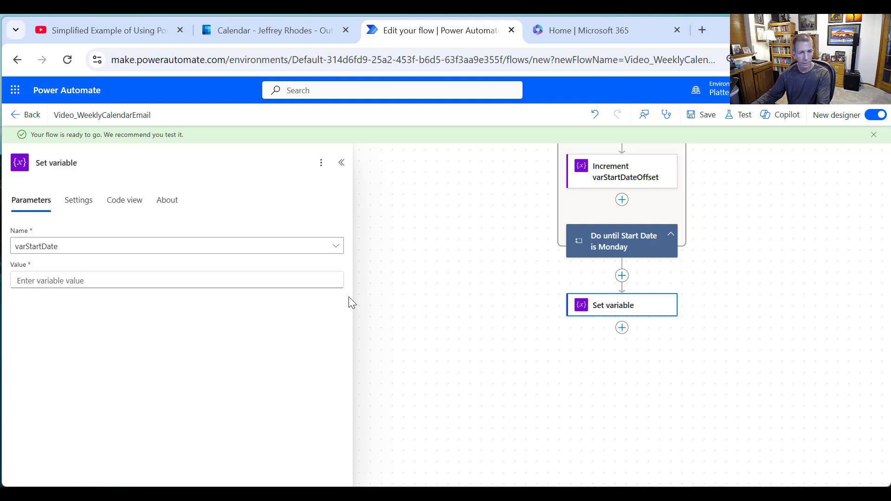
click(334, 280)
click(343, 290)
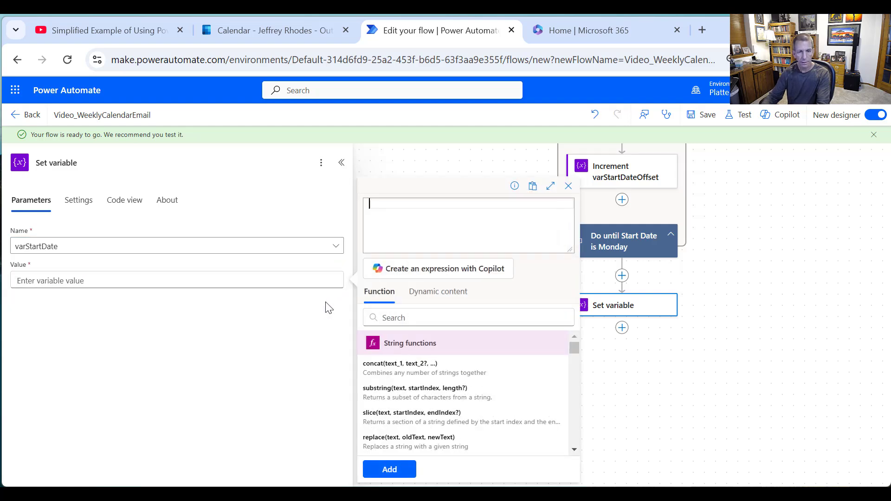
text(addDays)
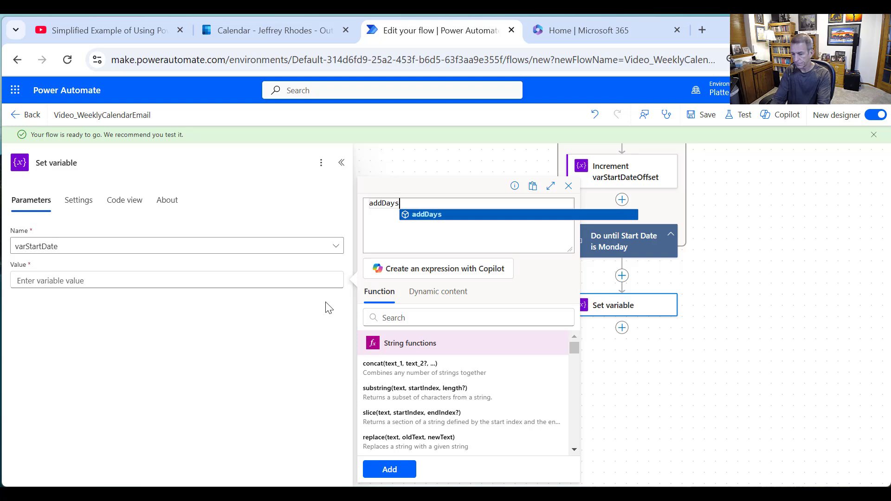
key(Return)
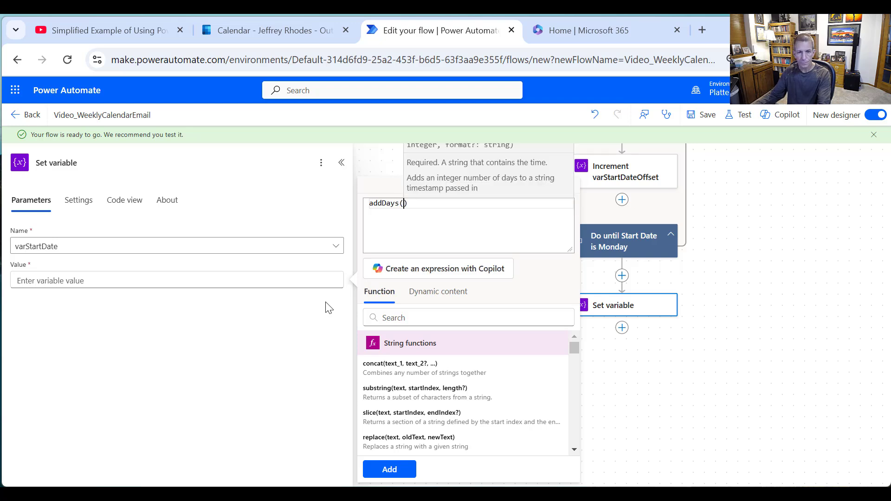
click(425, 298)
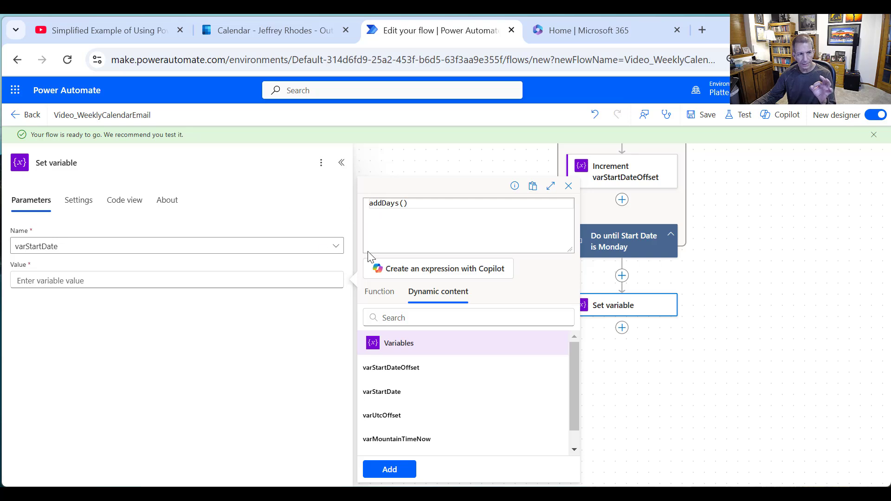
click(392, 446)
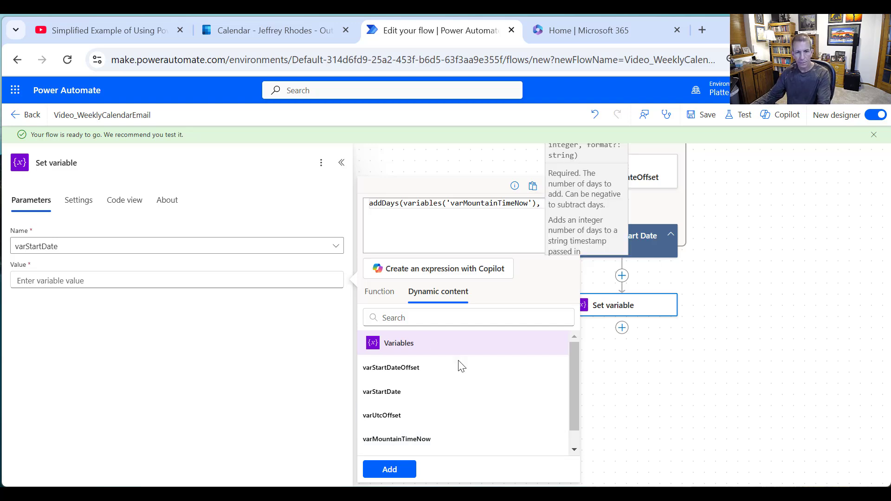
click(405, 374)
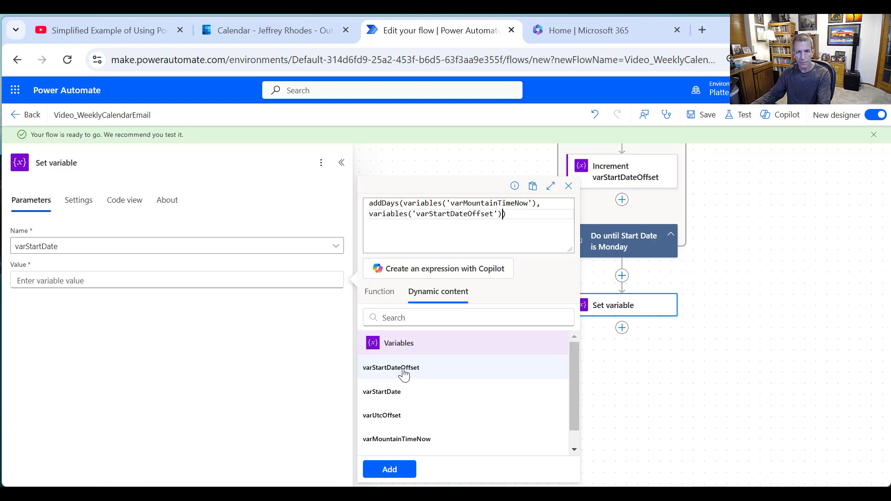
click(395, 474)
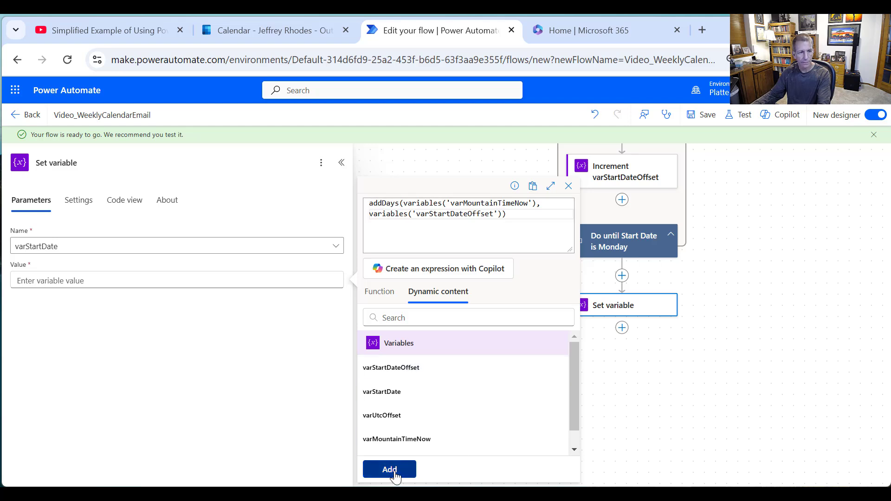
click(395, 471)
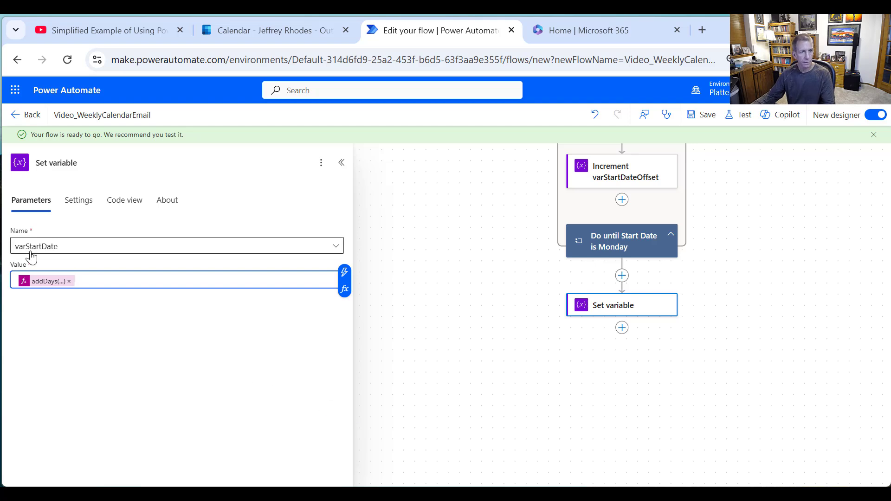
- Rename the Set variable action as "Set varStartDate" and close its settings
double_click(63, 162)
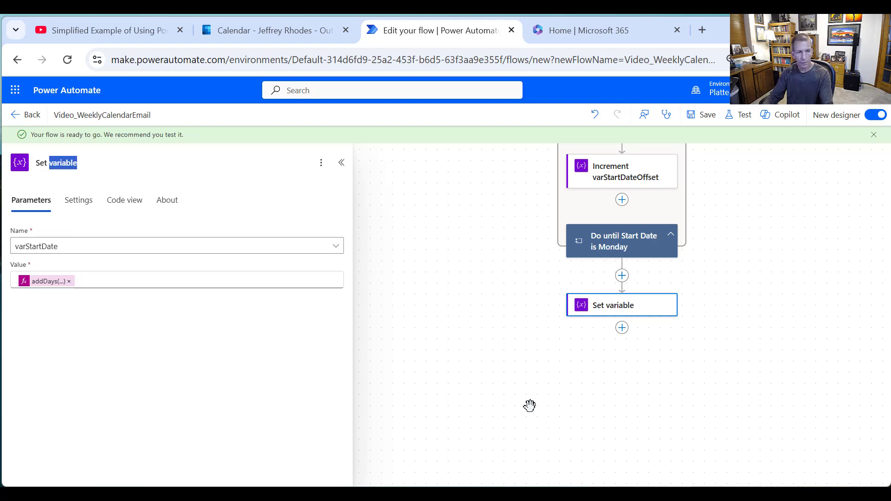
text(varStart)
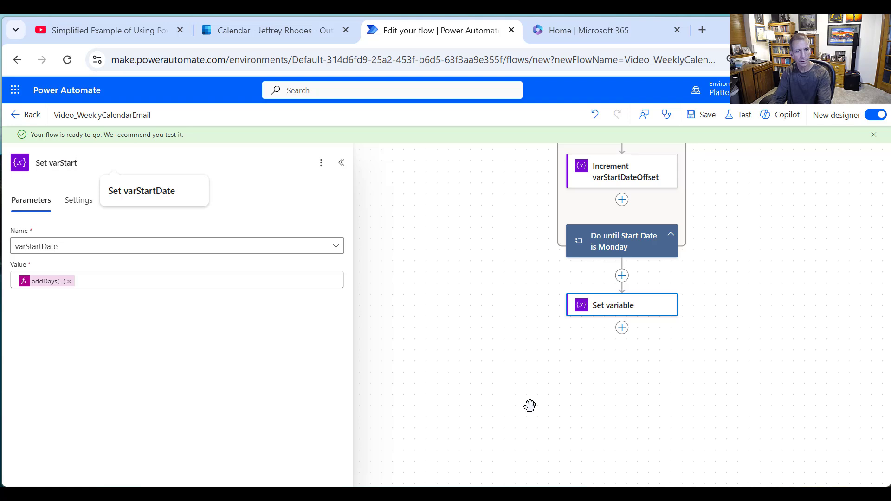
text(Date)
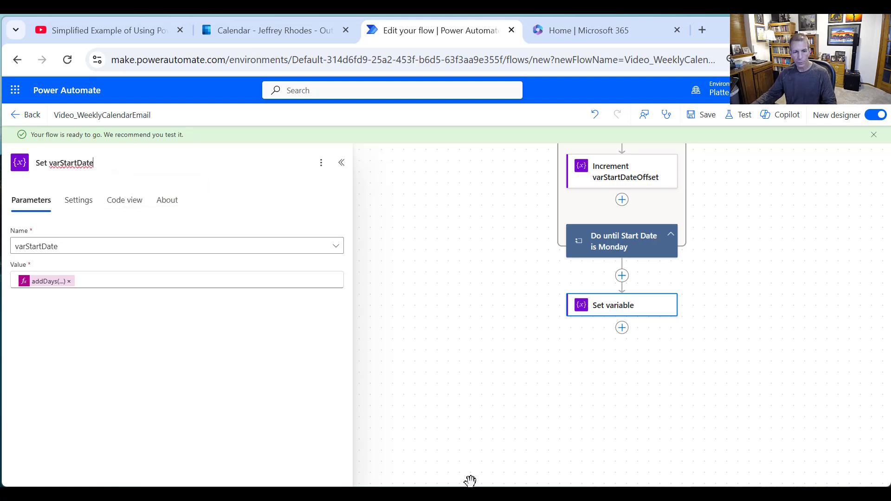
click(404, 412)
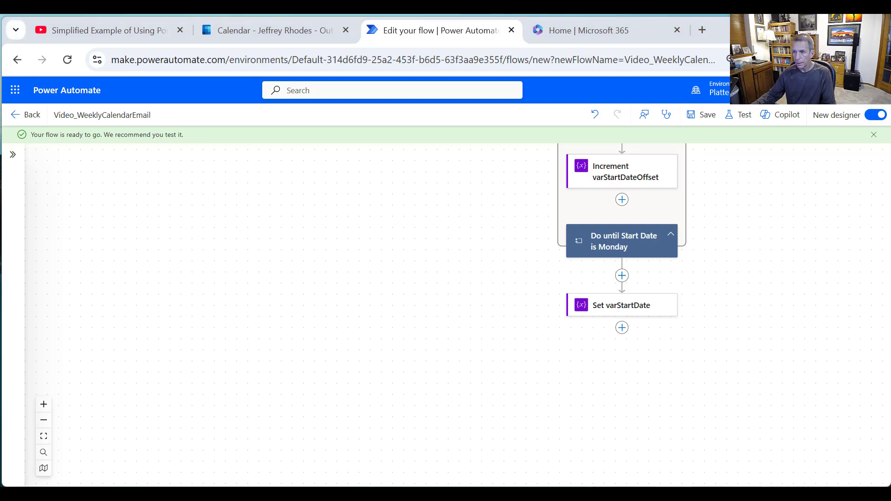
- Add an Initialize variable action after the Set varStartDate action
click(622, 327)
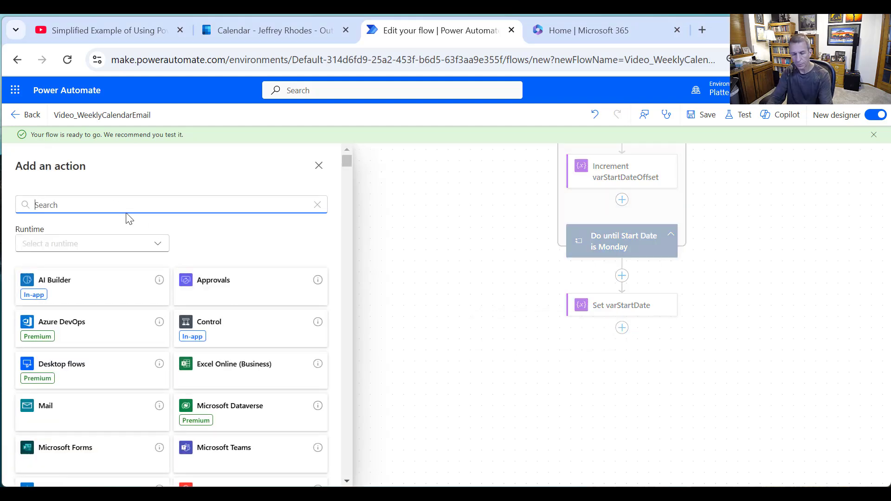
text(variable)
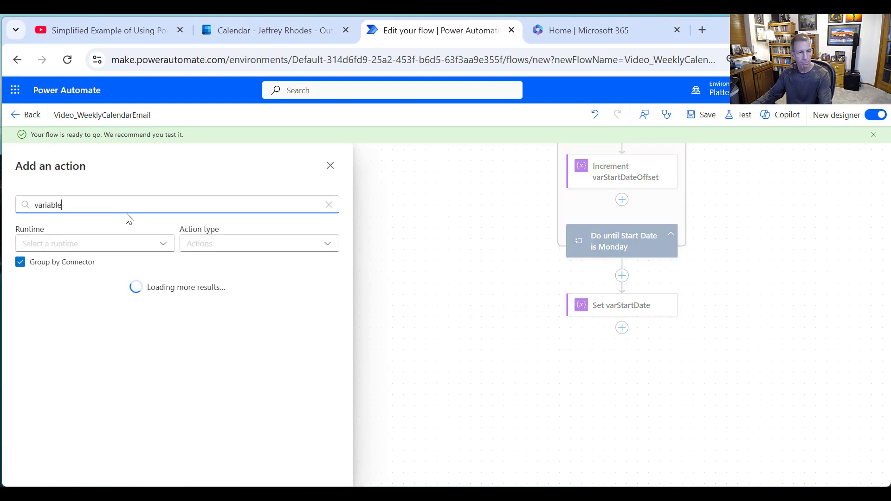
click(318, 304)
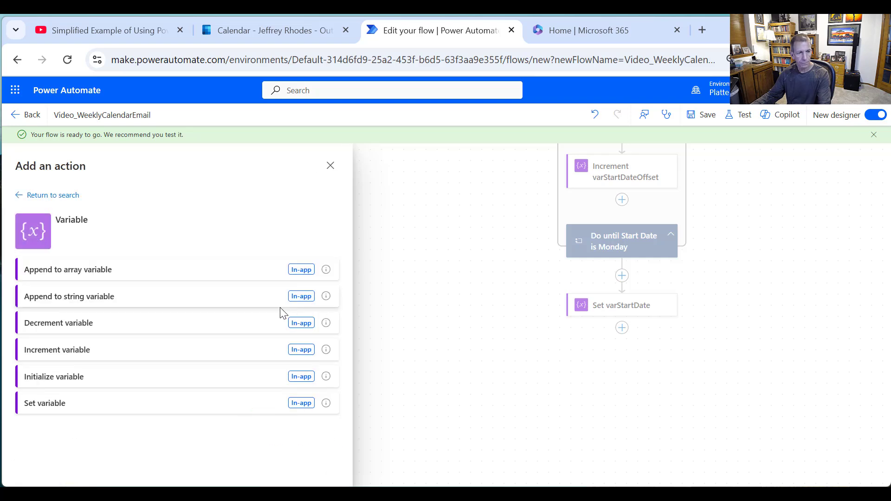
click(84, 378)
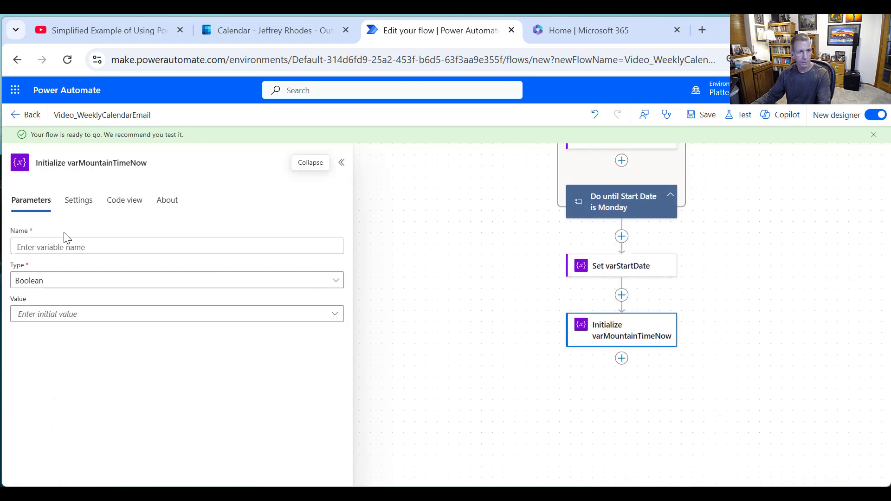
- Name the new variable varEndDate and set its type to String
click(73, 245)
text(var)
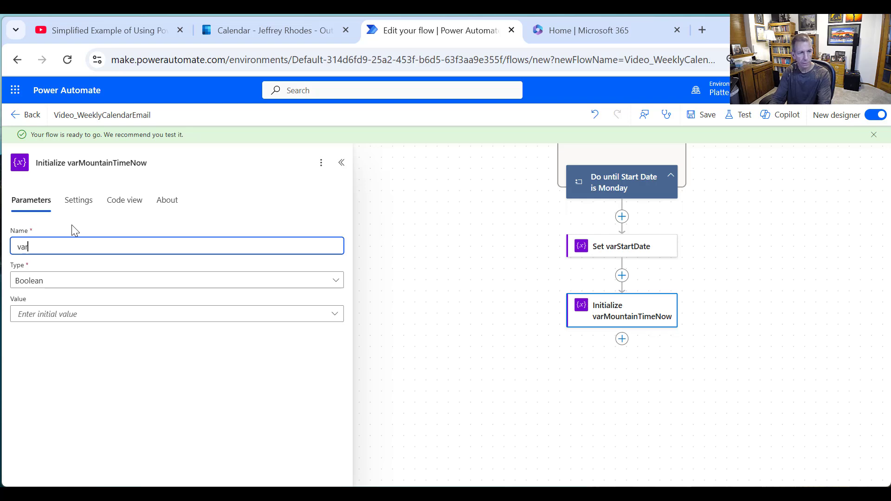
text(EndDate)
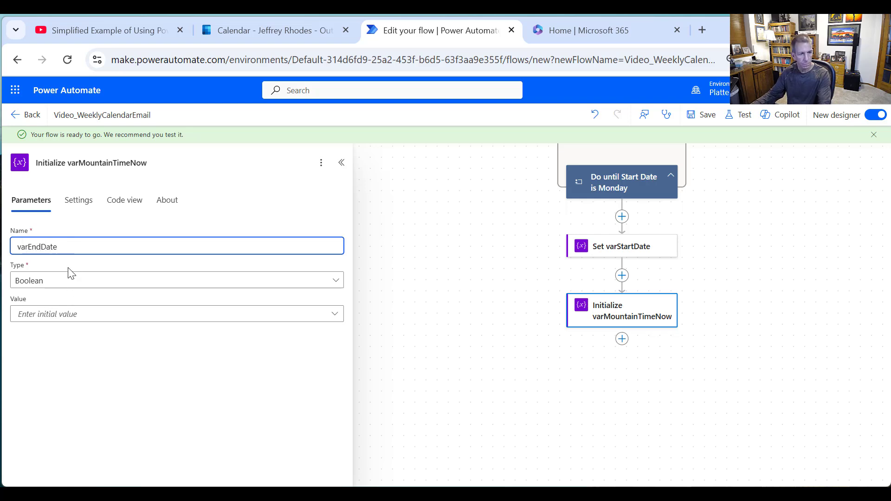
click(68, 282)
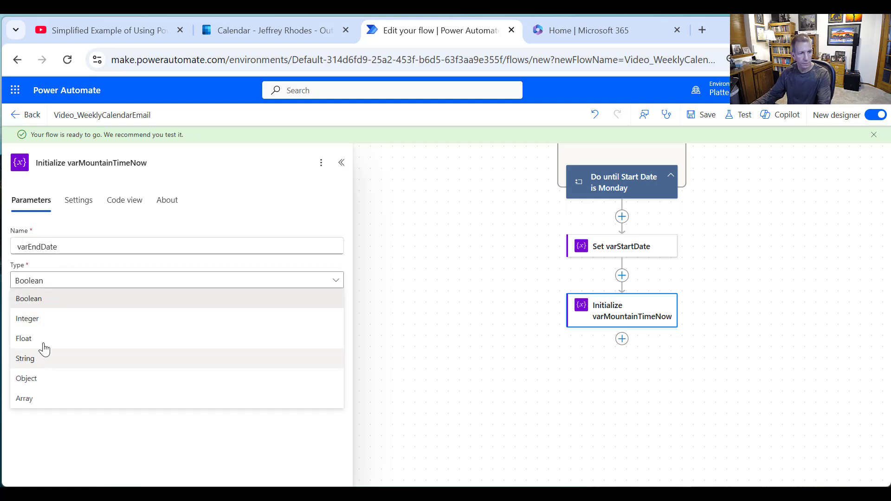
click(41, 358)
- Rename the new initialize action as "Initialize varEndDate", reusing the variable's name
double_click(75, 245)
key(ctrl+c)
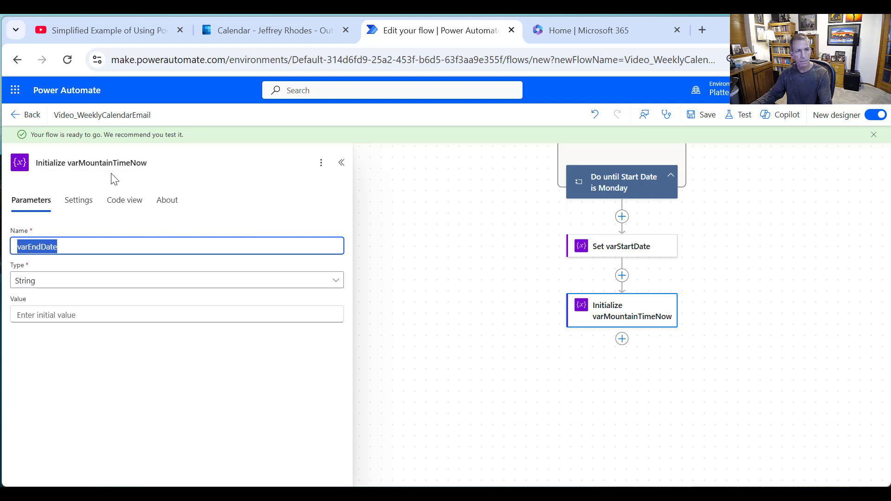
click(119, 160)
double_click(119, 158)
key(ctrl+v)
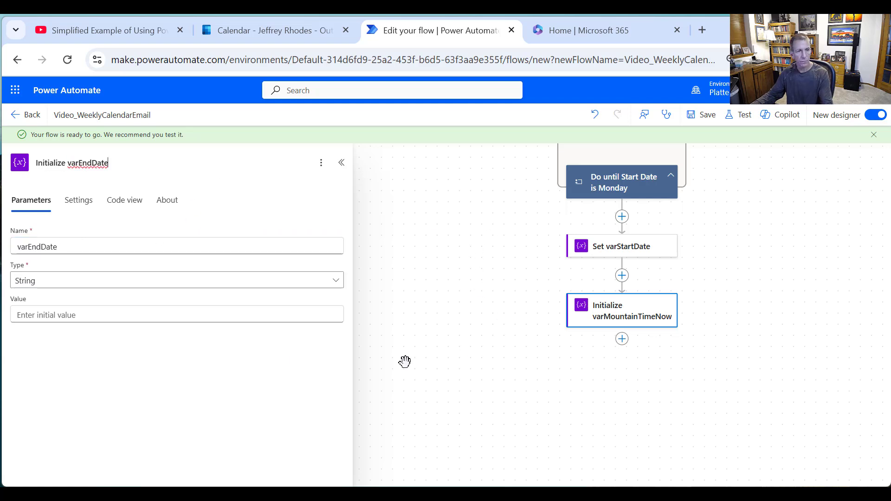
click(133, 321)
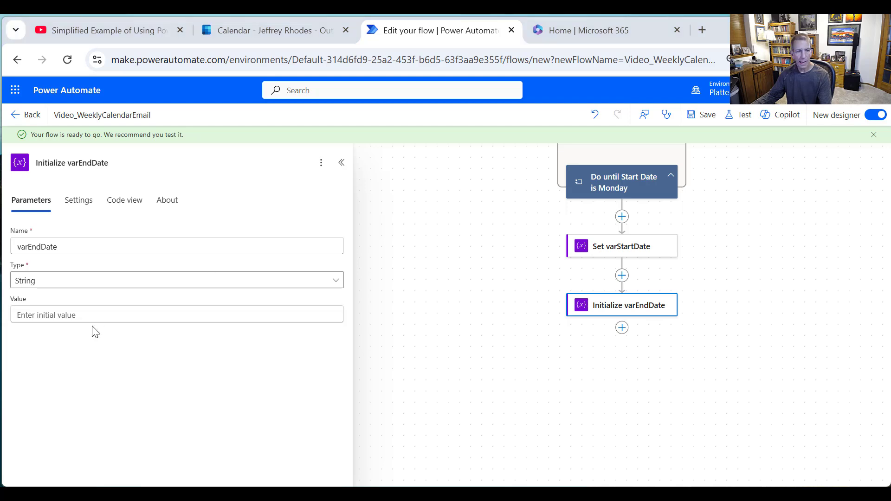
click(108, 311)
text(add)
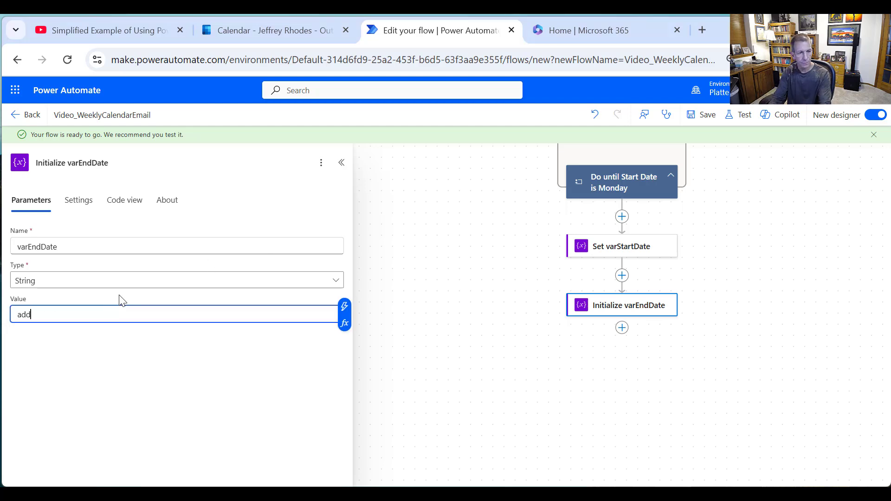
key(BackSpace)
key(BackSpace)
key(BackSpace)
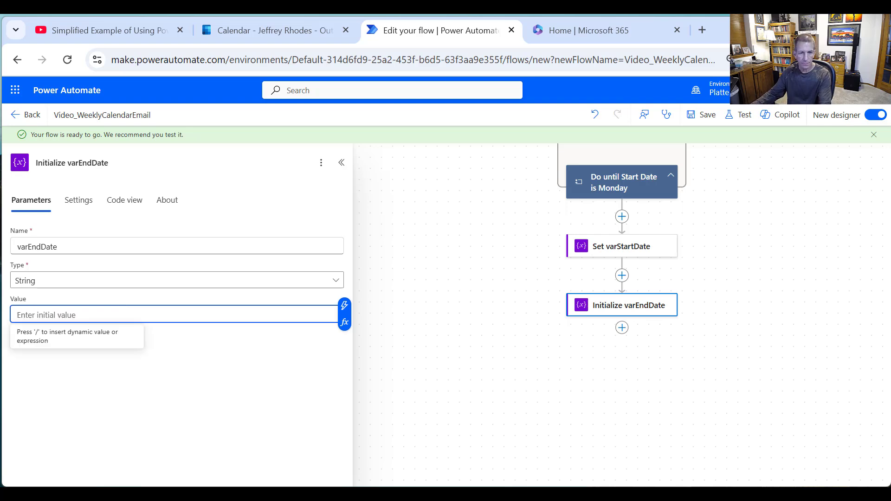
- Set the initial value of varEndDate to the expression addDays(variables('varStartDate'), 4)
click(345, 322)
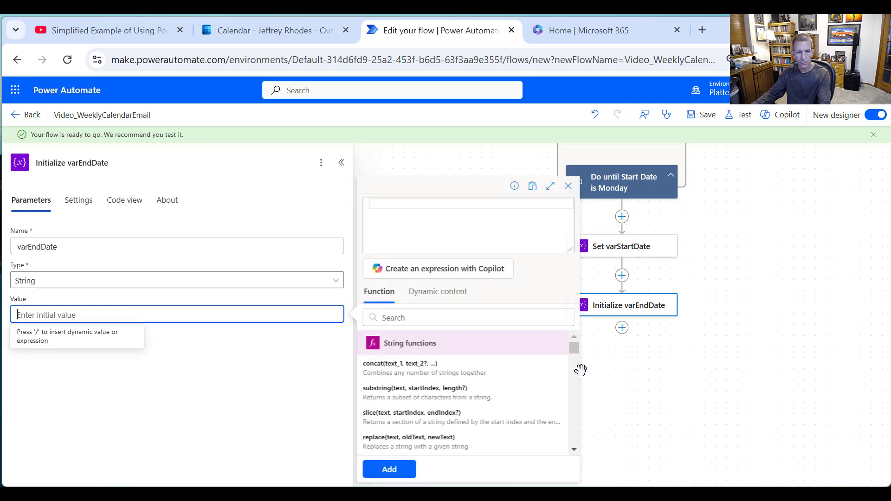
text(addDays()
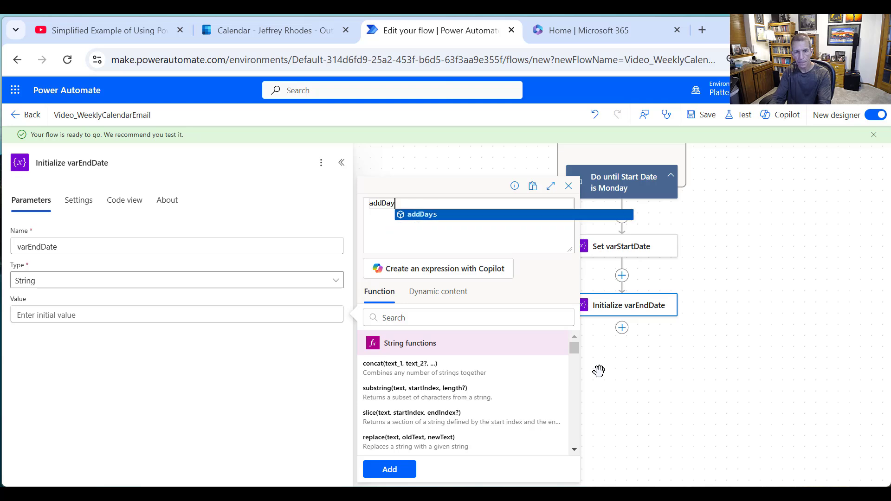
click(446, 292)
click(393, 397)
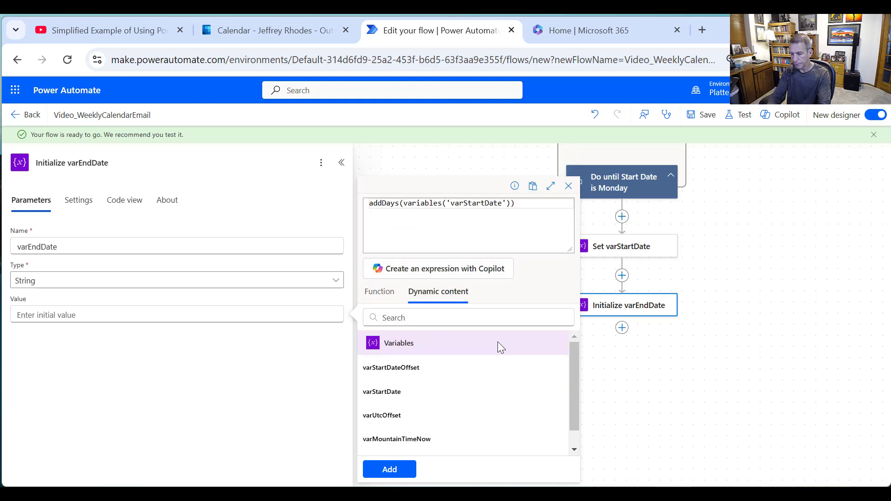
text(, 4)
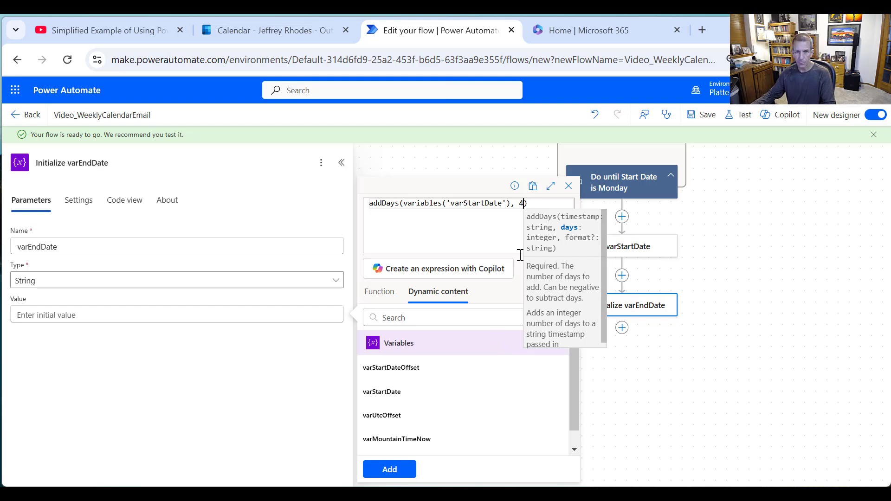
click(461, 230)
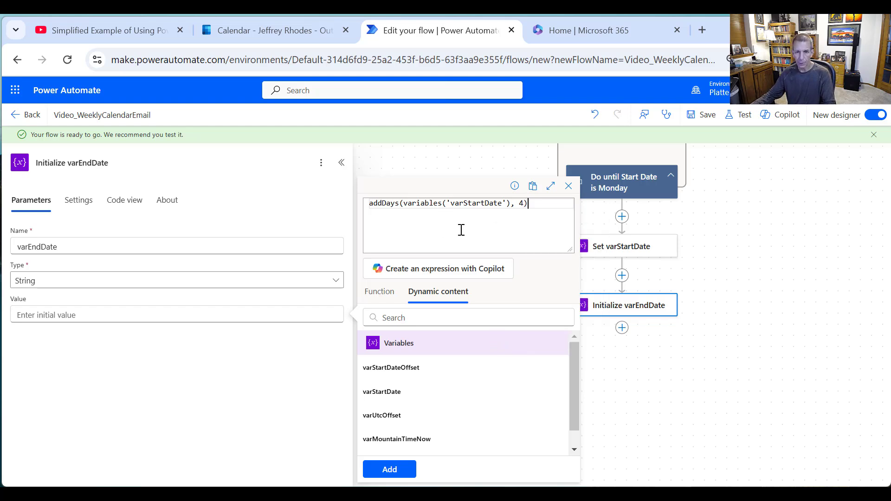
click(392, 469)
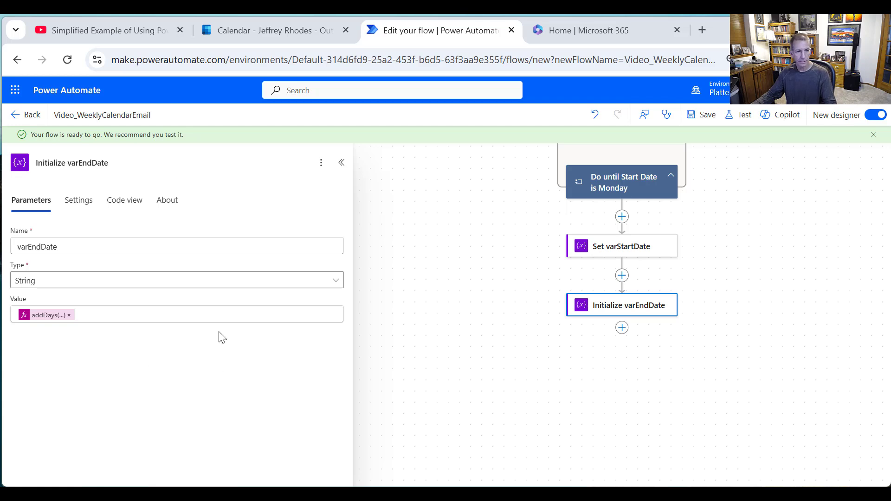
- Add another Initialize variable action after the Initialize varEndDate action
click(622, 328)
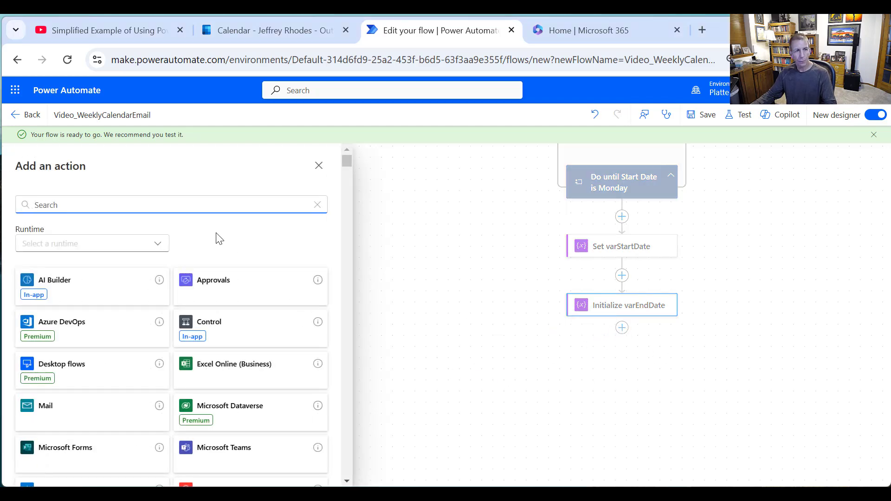
text(b)
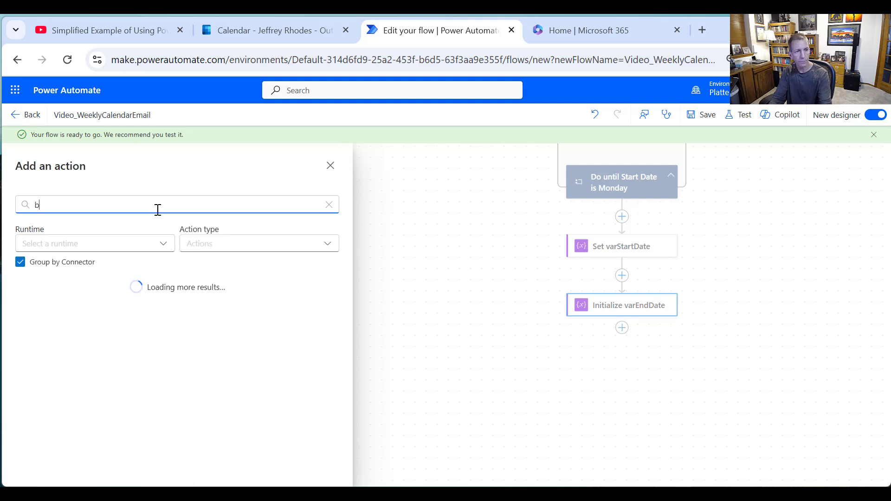
text(l)
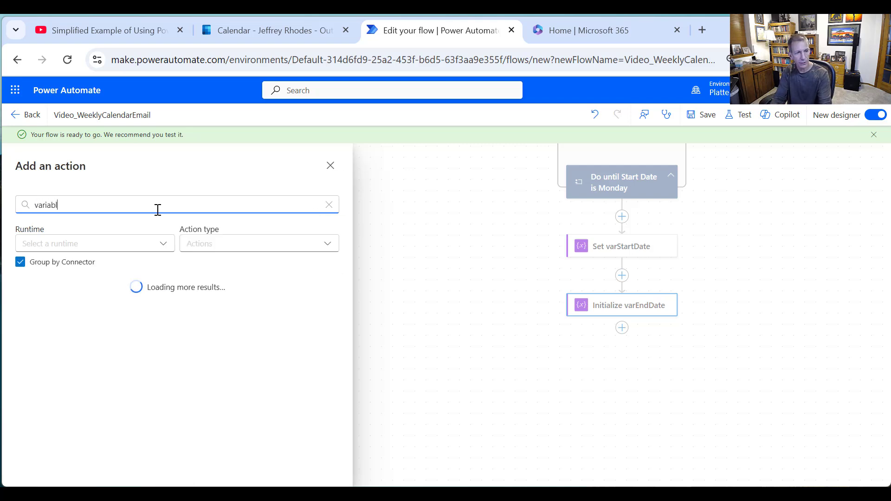
text(e)
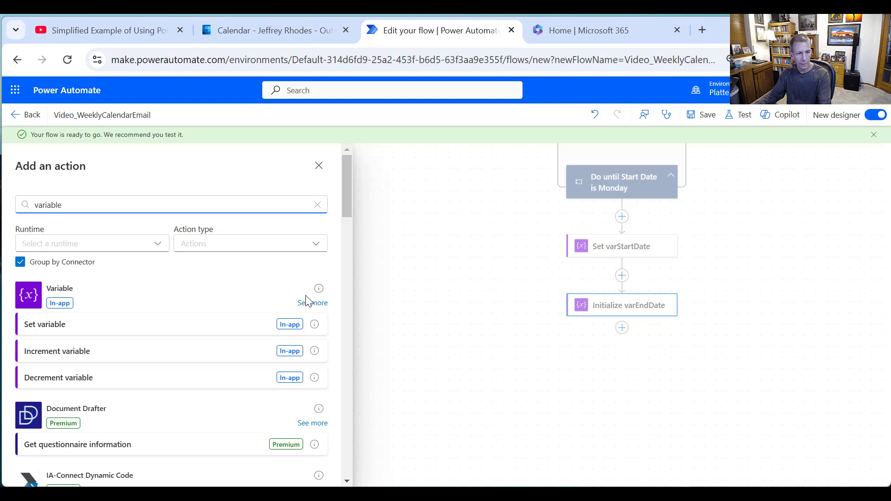
click(319, 304)
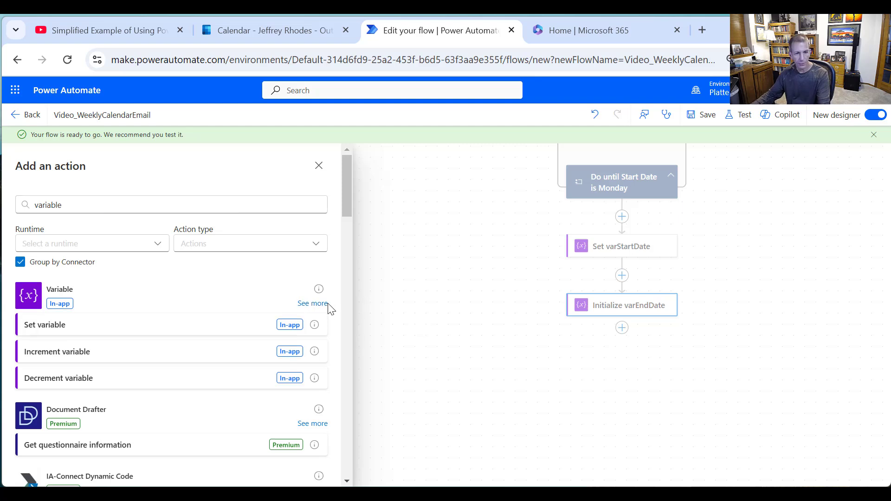
click(309, 304)
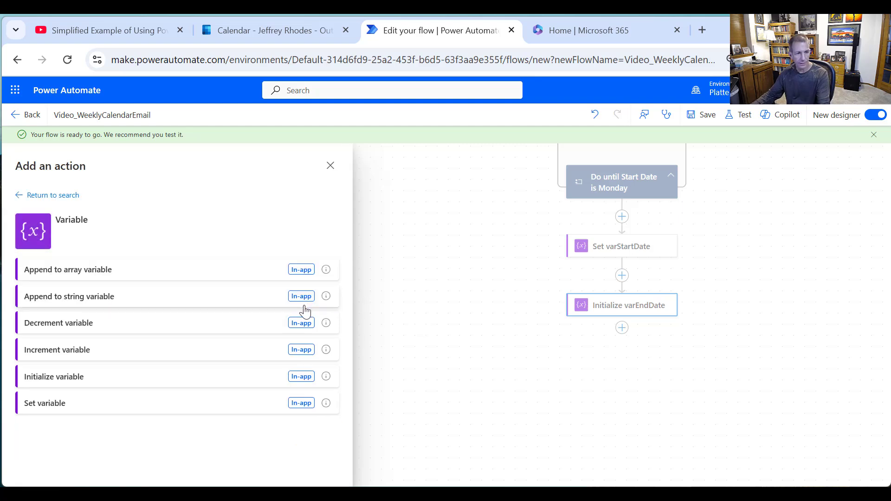
click(71, 377)
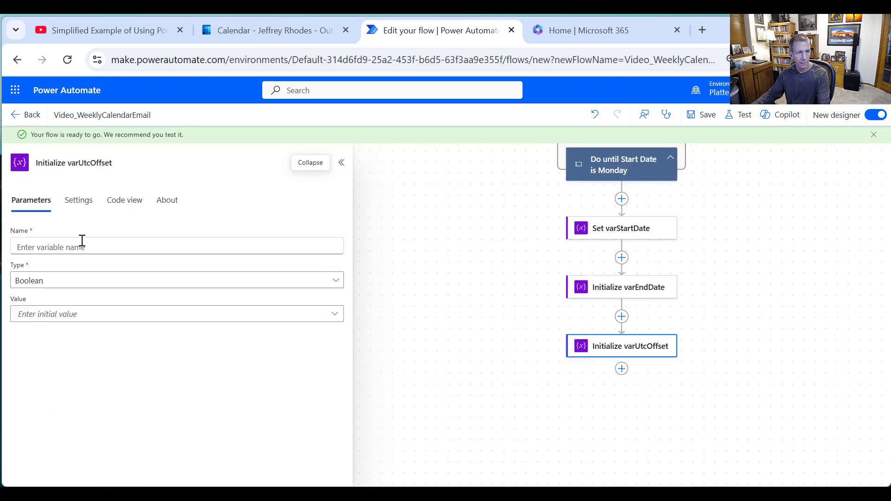
- Name the new variable varWeeklySchedule and set its type to String
click(82, 246)
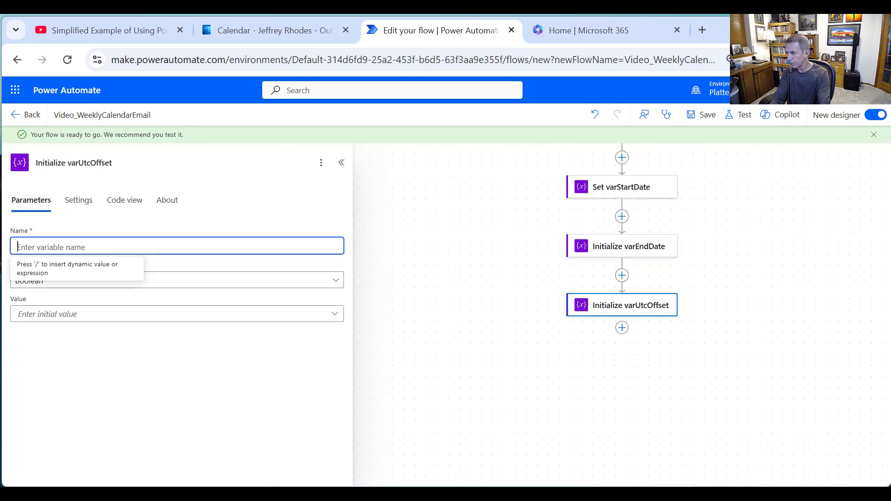
text(var)
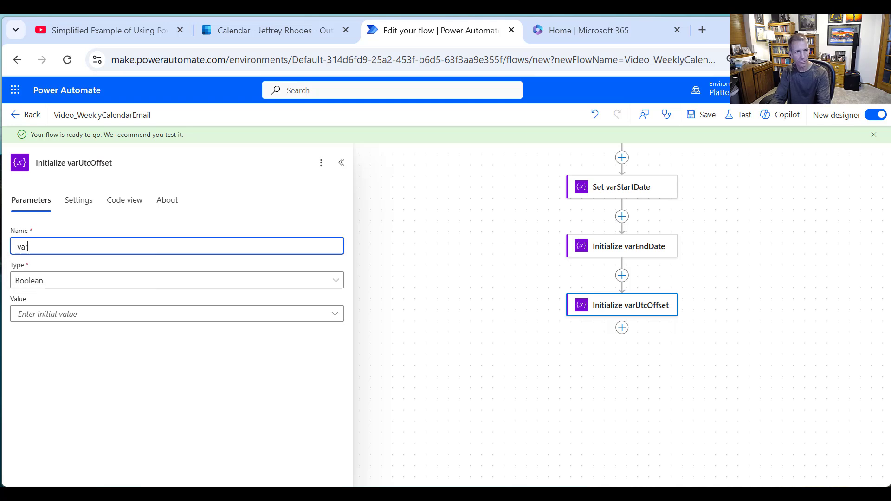
text(Weekly)
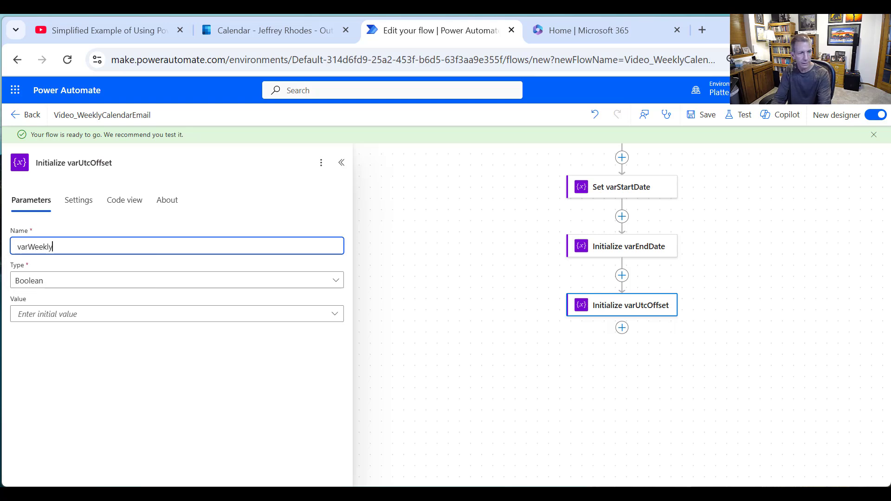
text(Schedule)
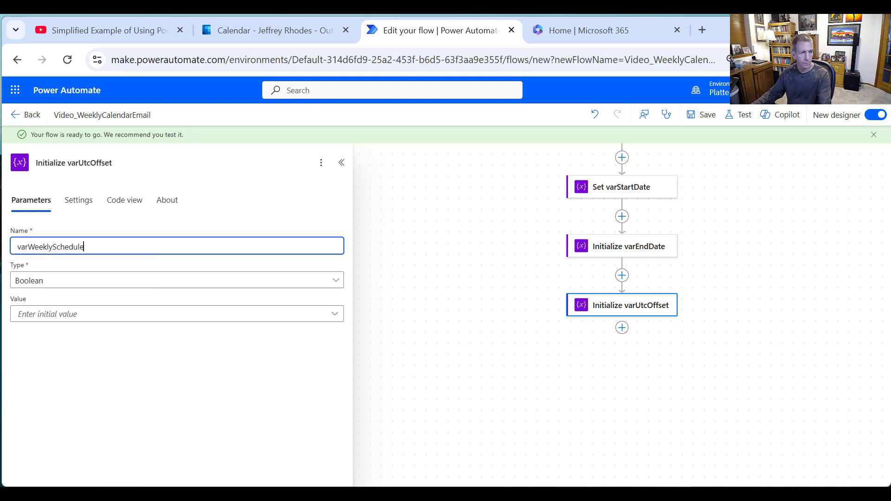
double_click(42, 250)
key(ctrl+c)
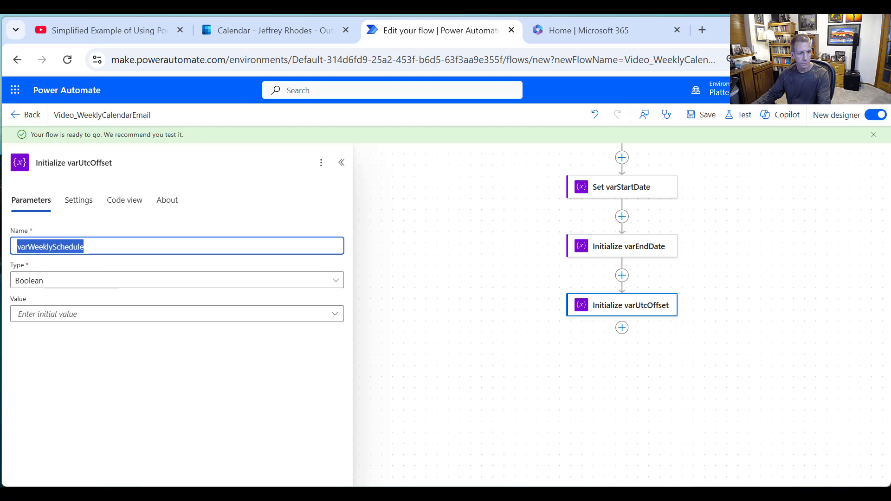
click(35, 282)
click(43, 358)
- Rename the new action as "Initialize varWeeklySchedule", reusing the variable's name
click(100, 162)
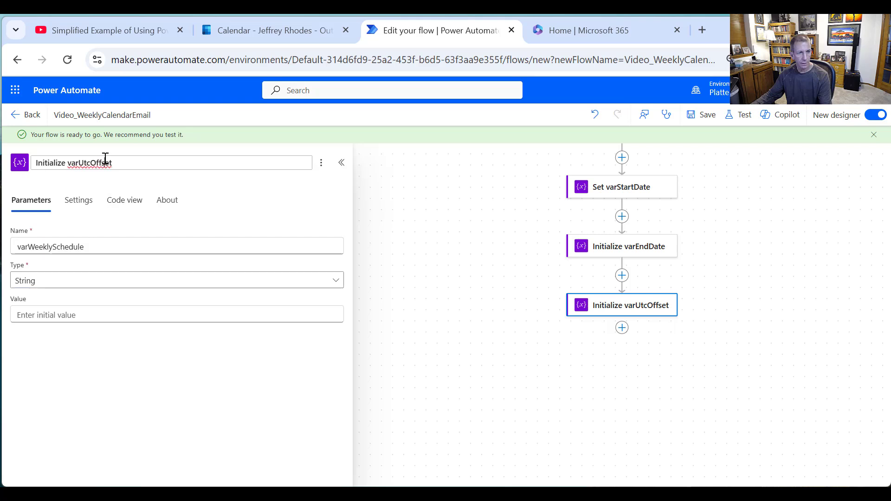
double_click(90, 162)
key(ctrl+v)
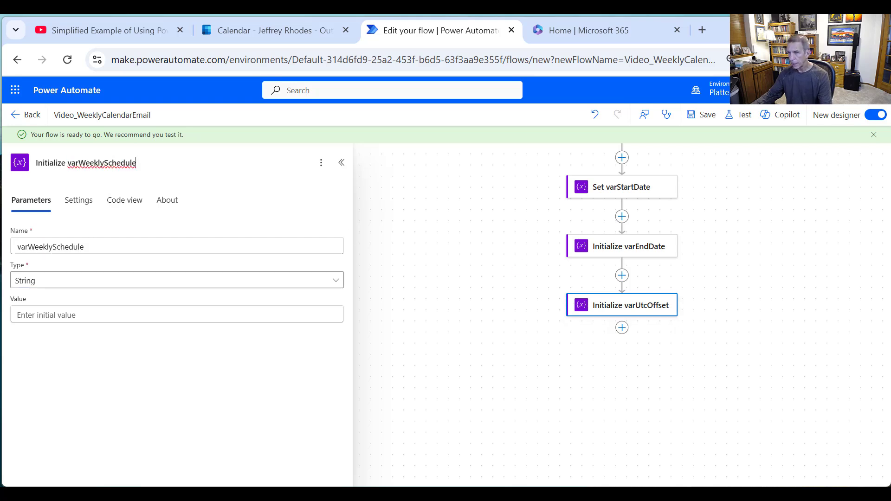
key(Return)
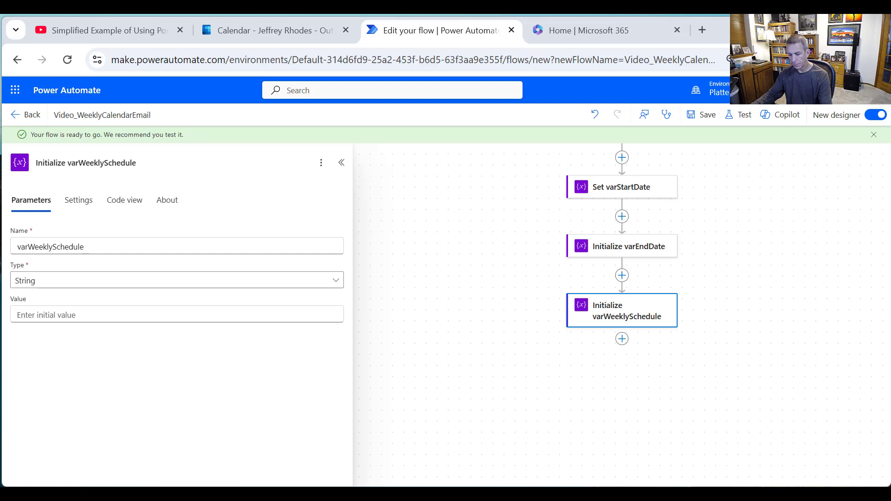
- Enter HTML as the initial value: 1px solid black collapsed table borders and a colspan="4" heading reading "Weekly Schedule for", the owner's name and "from"
click(100, 314)
text(<style> table, th, td {   border: 1px solid black;   border-collapse: collapse; } </style> <table> <tr><th colspan="4">Weekly Schedule for Jeff Rhodes from)
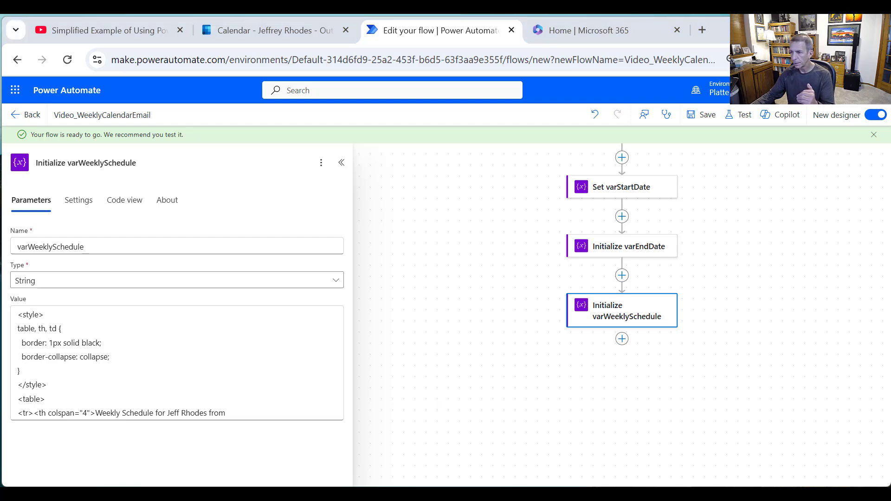
- Insert the expression formatDateTime(variables('varStartDate'), 'D') after "from" in the table heading
click(250, 414)
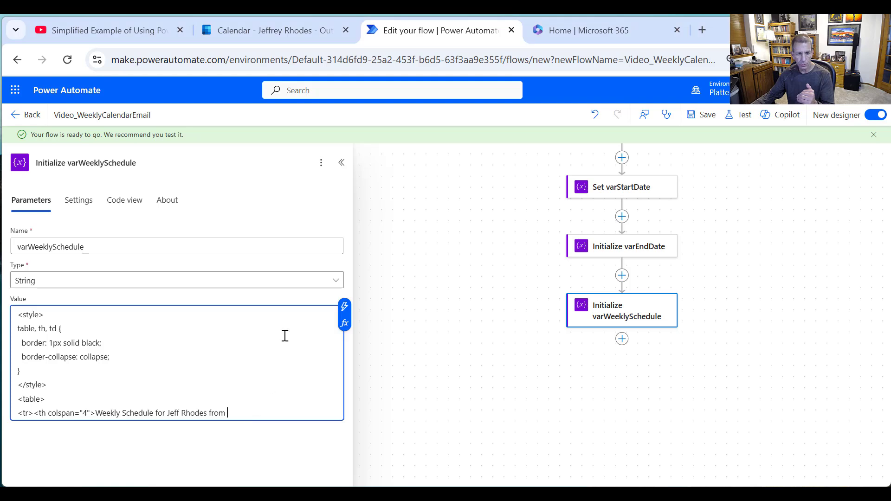
click(344, 324)
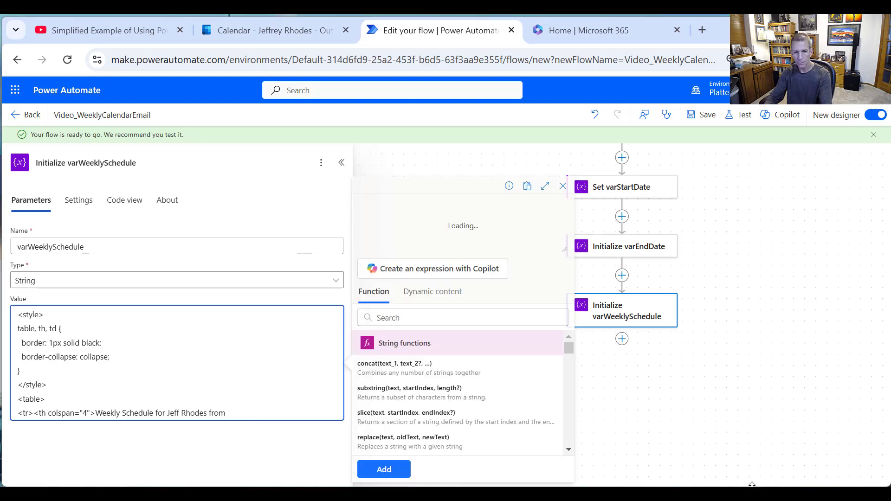
text(format)
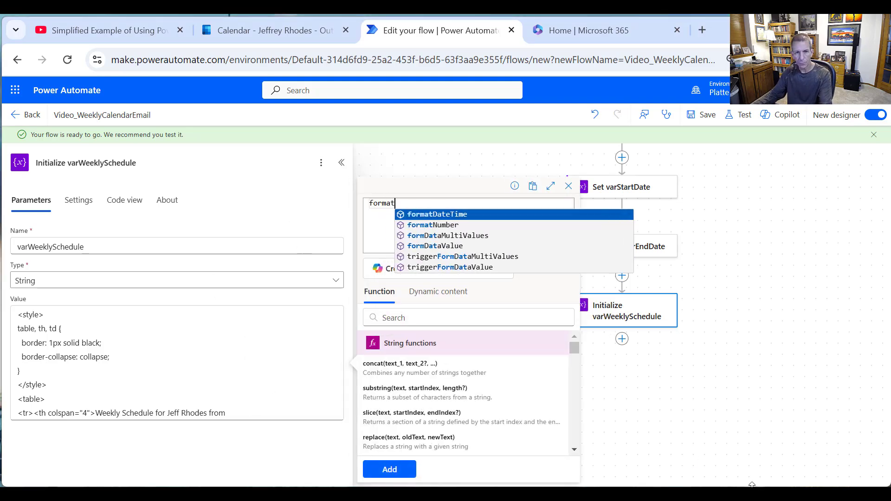
key(Tab)
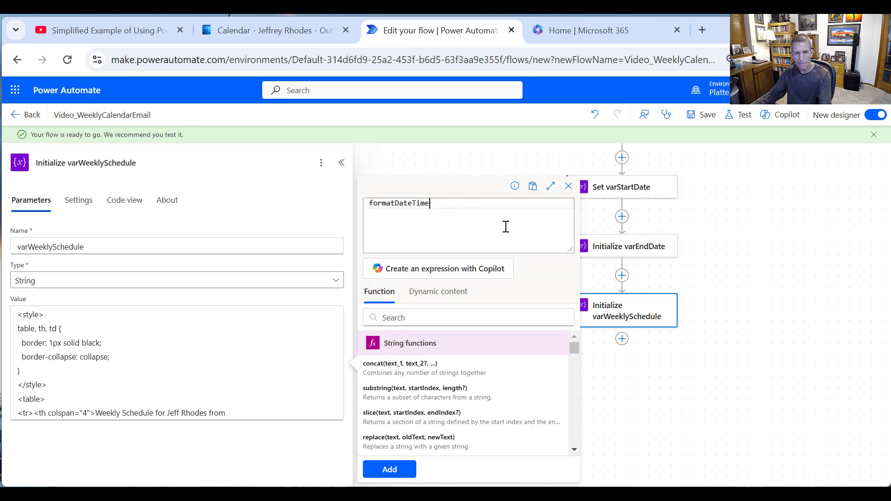
text(()
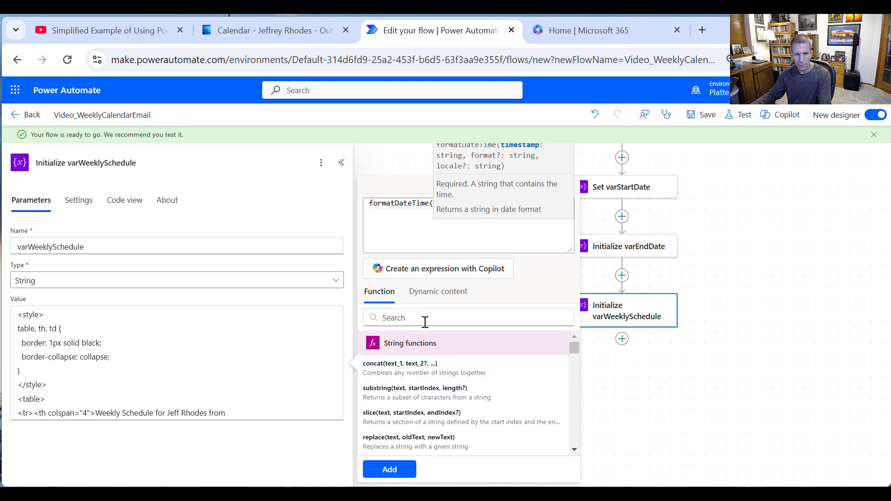
click(438, 292)
click(404, 415)
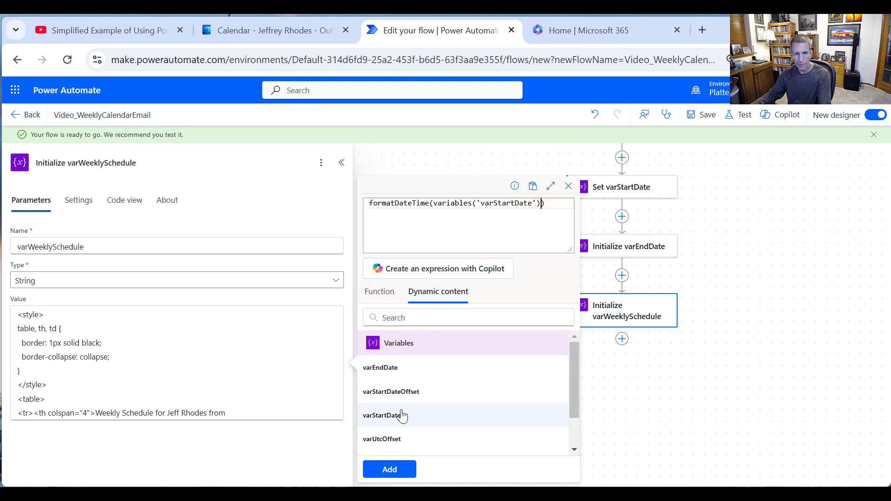
text(, )
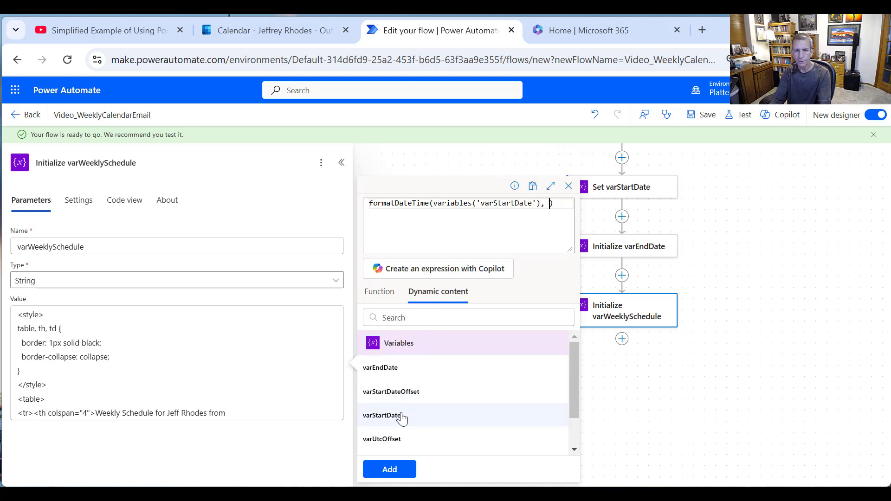
text(')
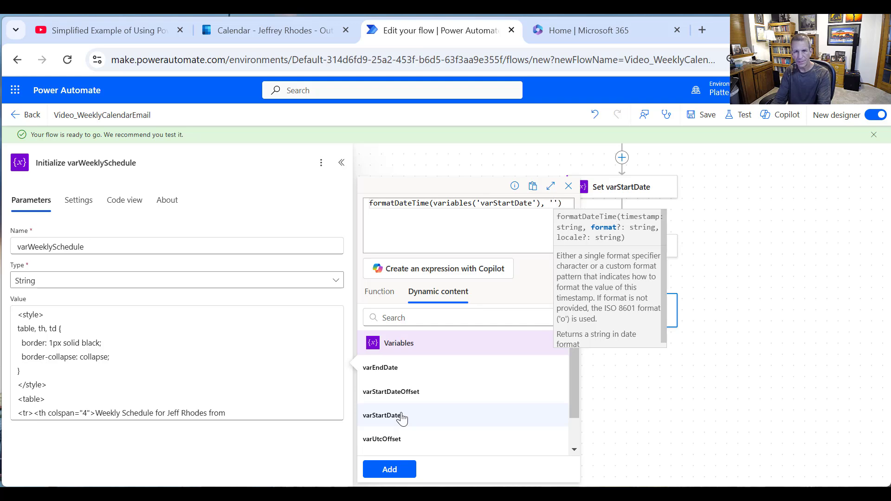
text(D)
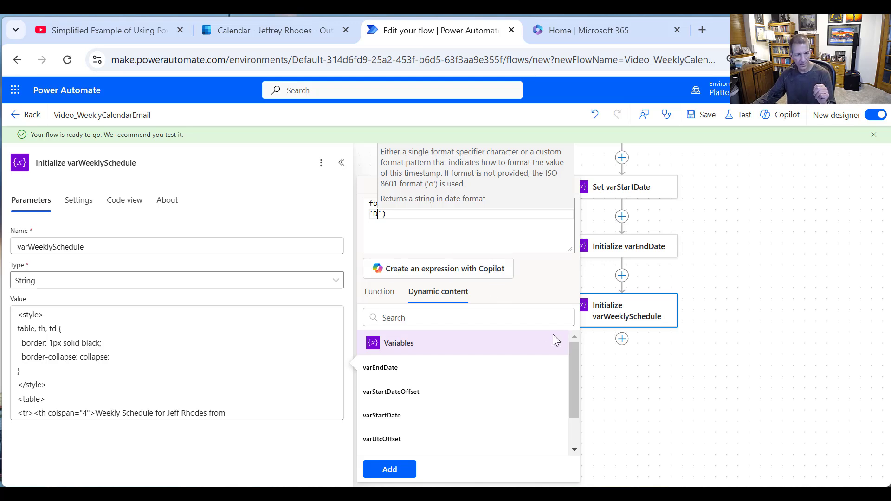
click(392, 468)
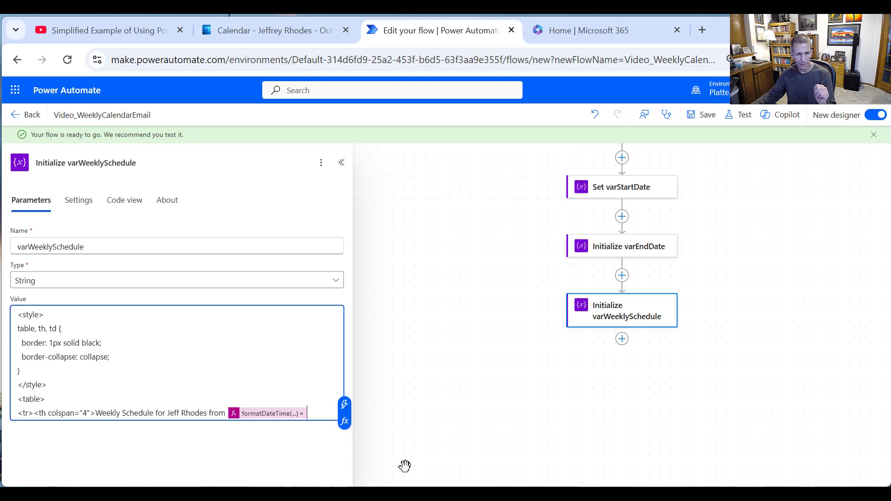
- Continue the table heading with "to" followed by the expression formatDateTime(variables('varEndDate'), 'D')
text(to)
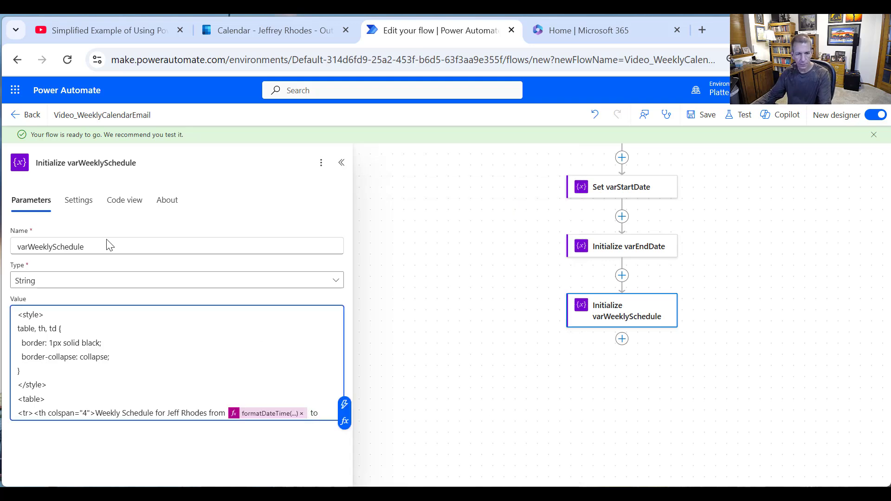
click(344, 422)
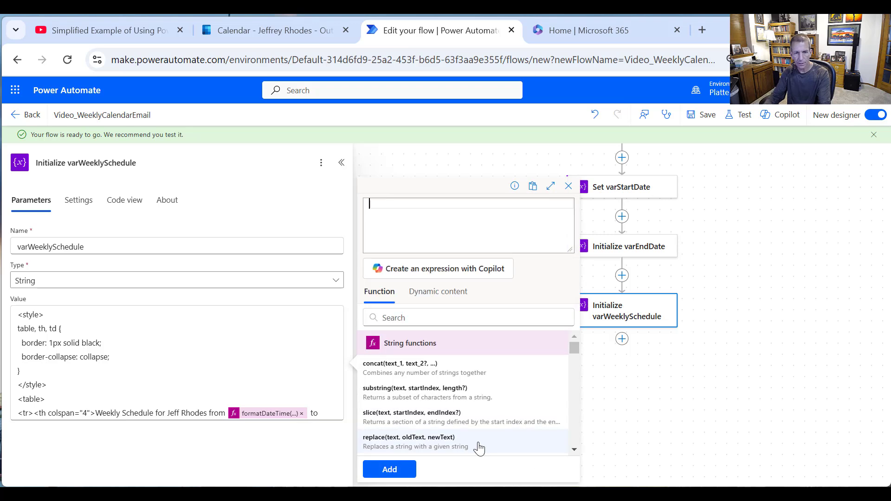
text(format)
key(Tab)
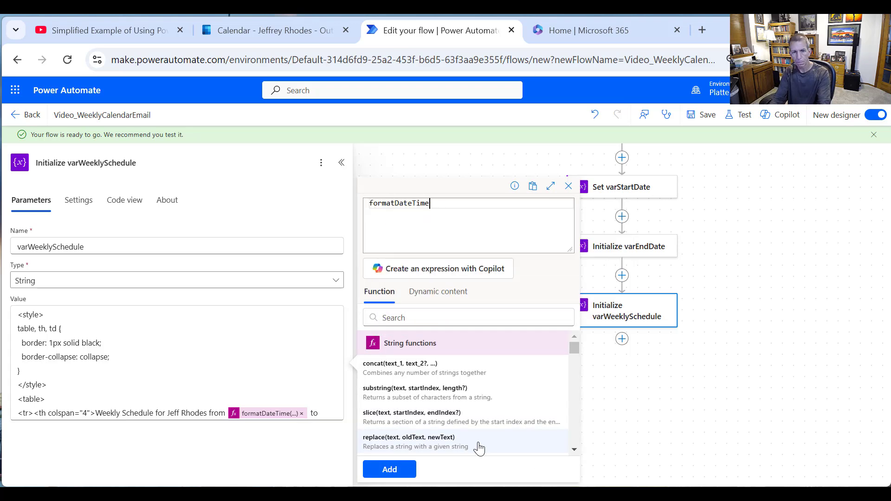
text(()
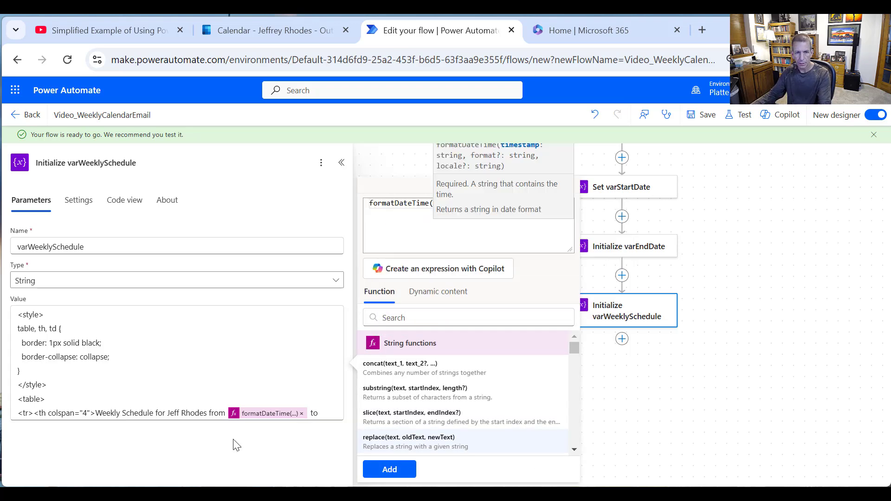
click(438, 291)
scroll(417, 406, down, 2)
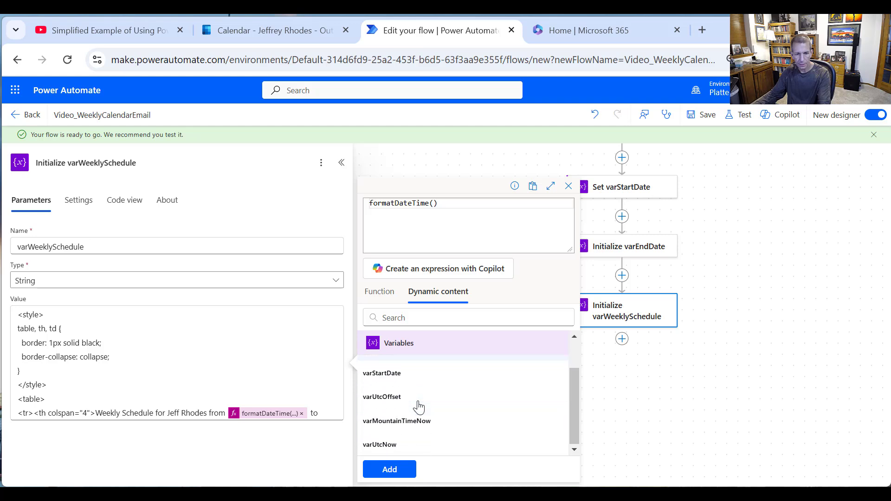
scroll(420, 437, up, 3)
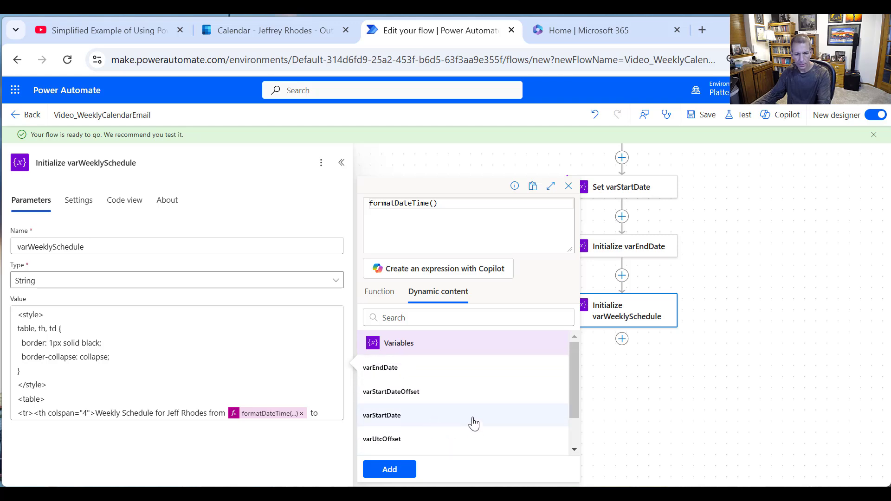
click(400, 375)
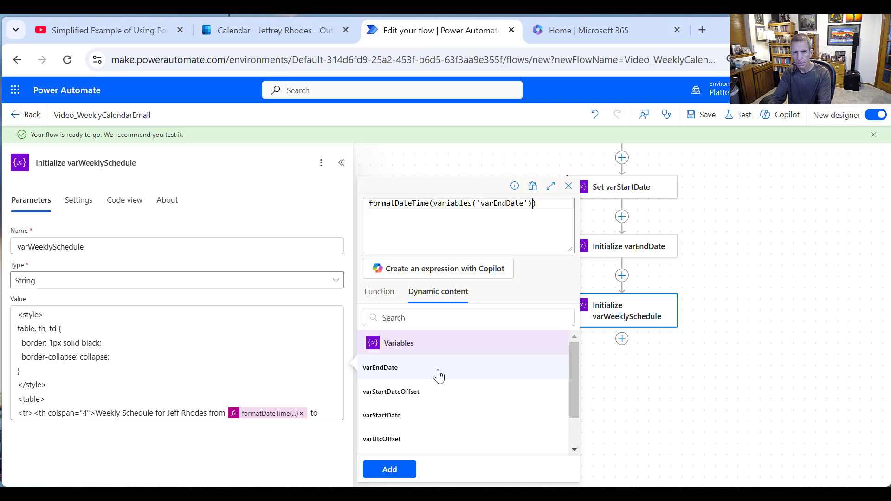
text(, ')
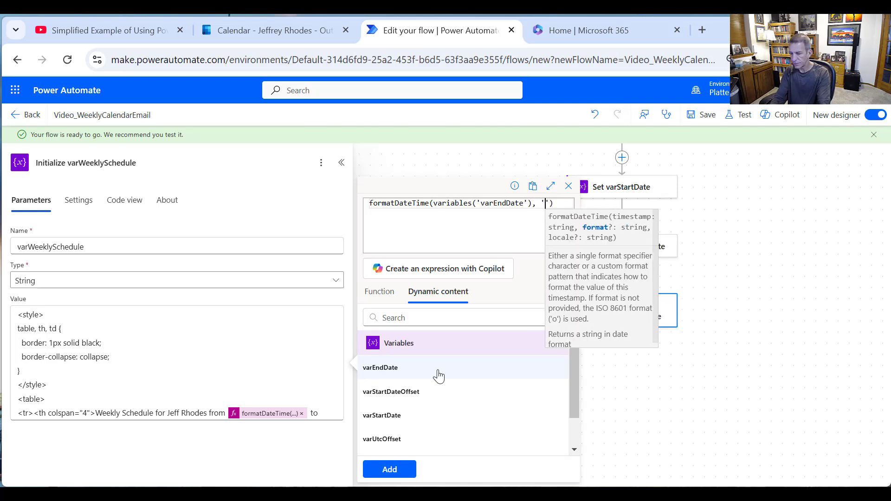
text(D)
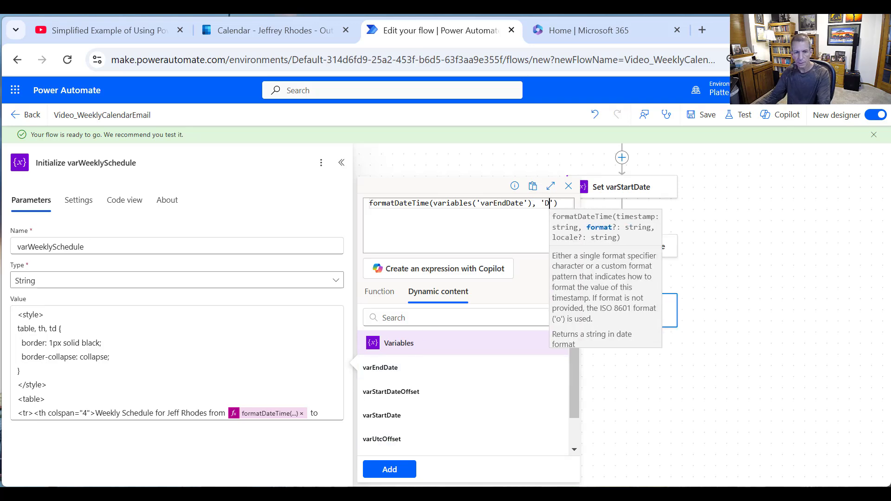
click(389, 470)
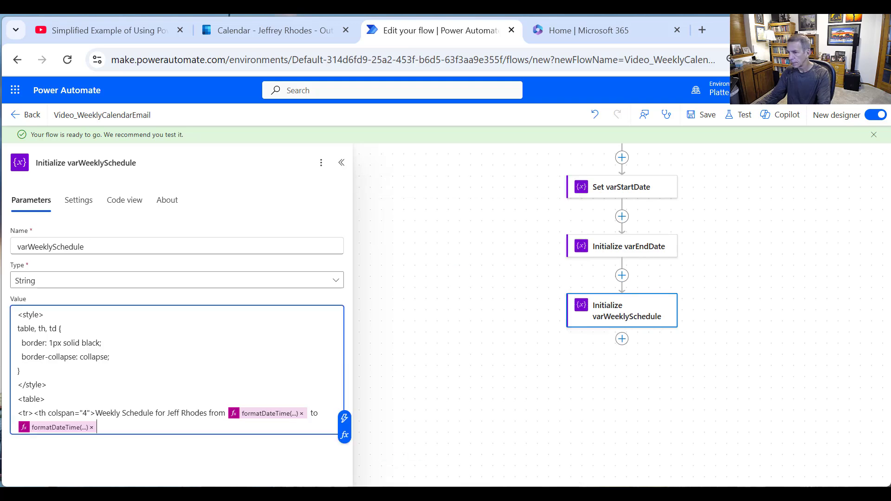
- Close the heading row with </th></tr> and add an HTML header row with Subject, Start Time, End Time and Status columns
key(alt+Tab)
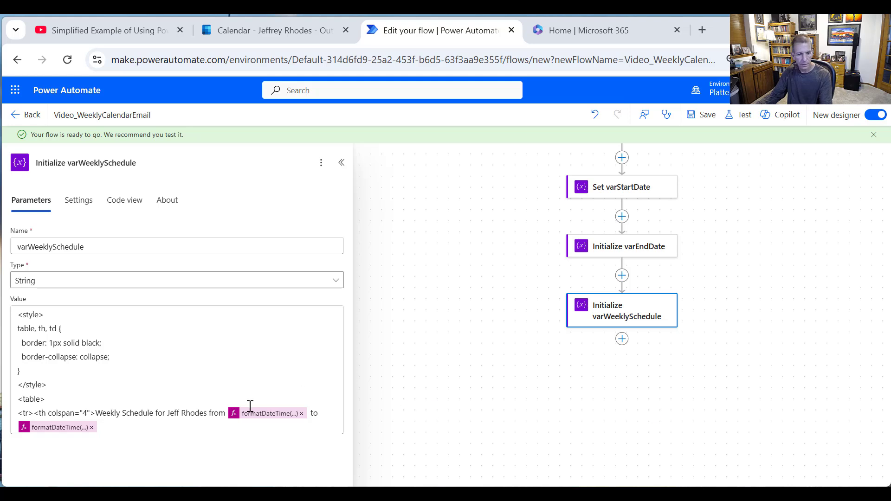
click(125, 424)
key(ctrl+v)
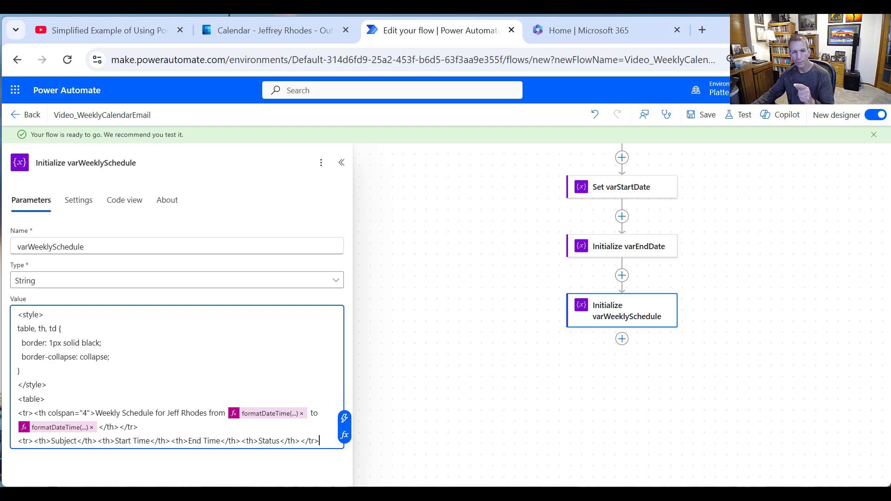
click(484, 404)
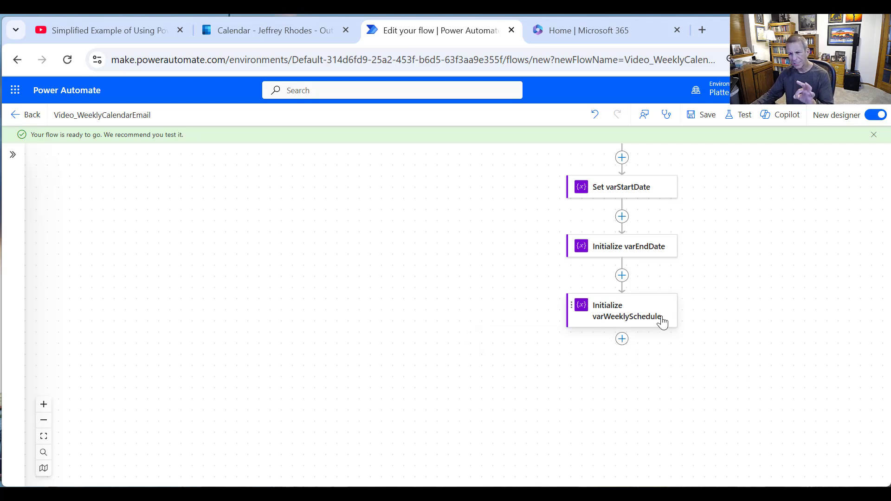
- Add an Initialize variable action after Initialize varWeeklySchedule and name its variable varCalendarStartDateTime
click(622, 339)
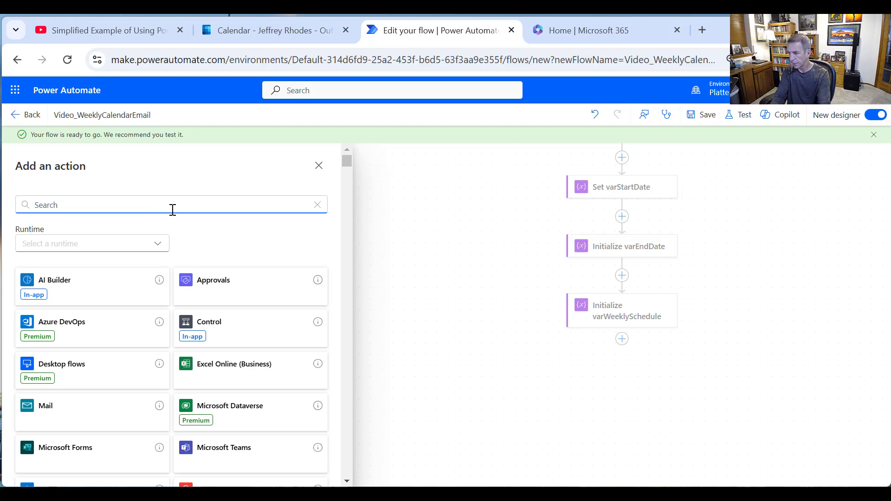
text(variables)
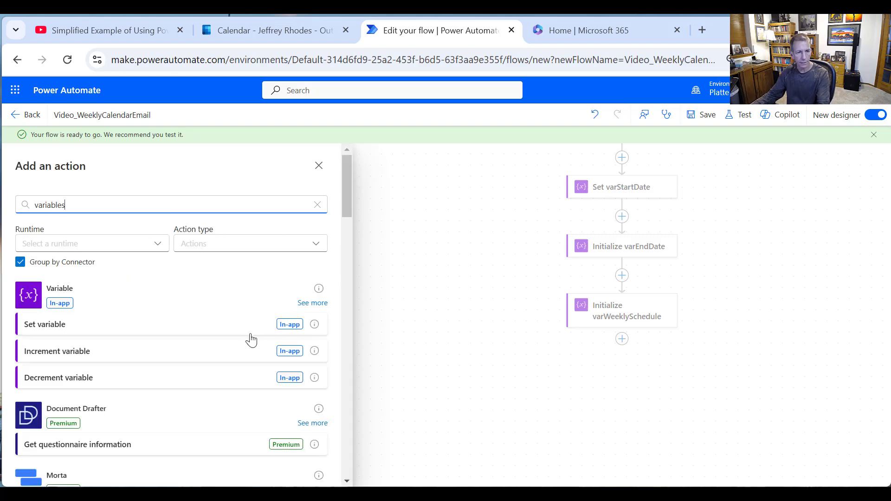
click(313, 304)
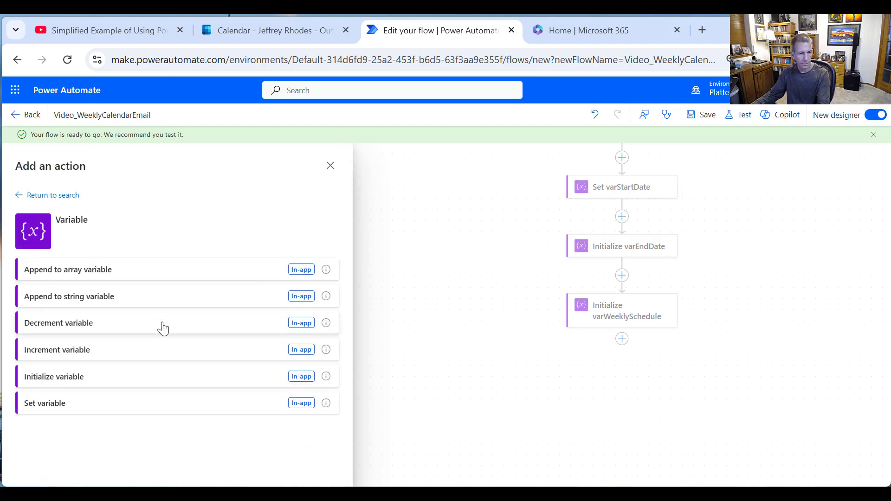
click(74, 376)
text(varCalendar)
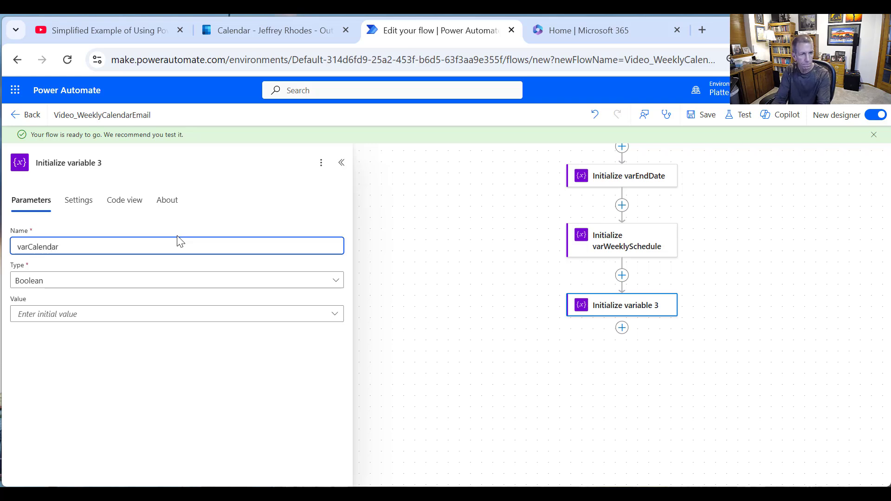
text(StartDate)
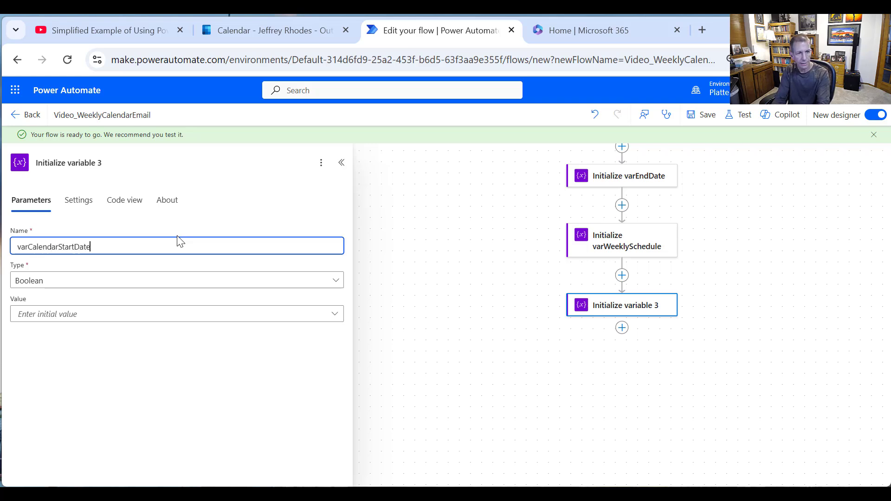
text(Time)
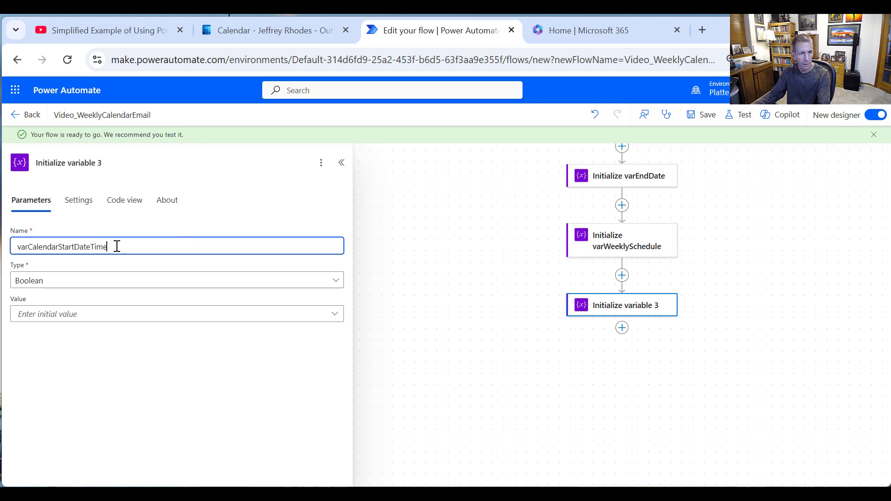
- Rename the new action as "Initialize varCalendarStartDateTime", reusing the variable's name, and set its type to String
double_click(117, 246)
key(ctrl+c)
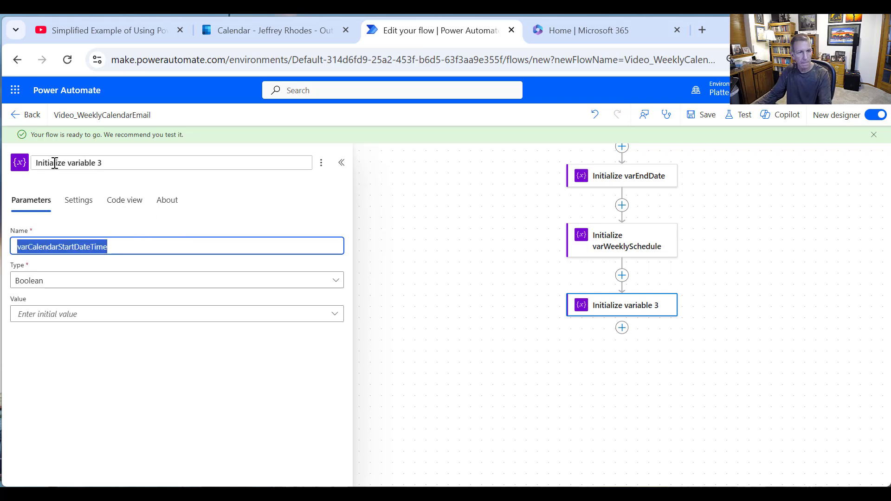
drag(69, 163, 270, 179)
key(ctrl+v)
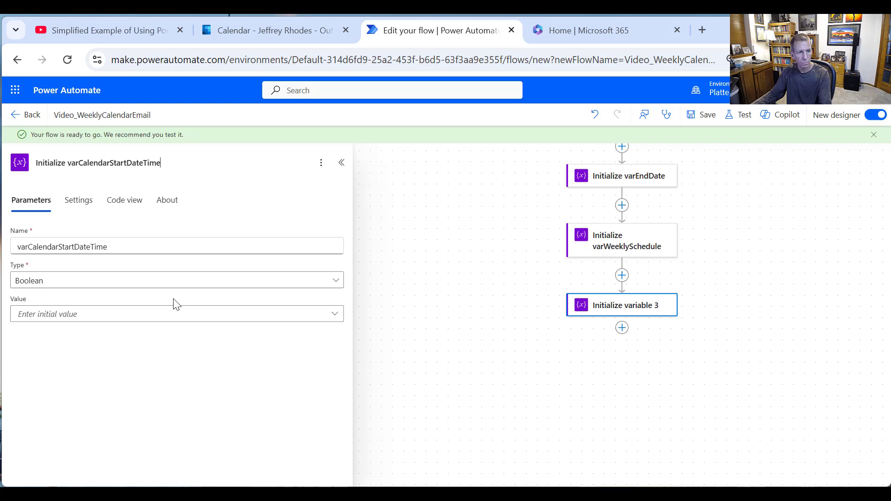
click(85, 284)
click(49, 357)
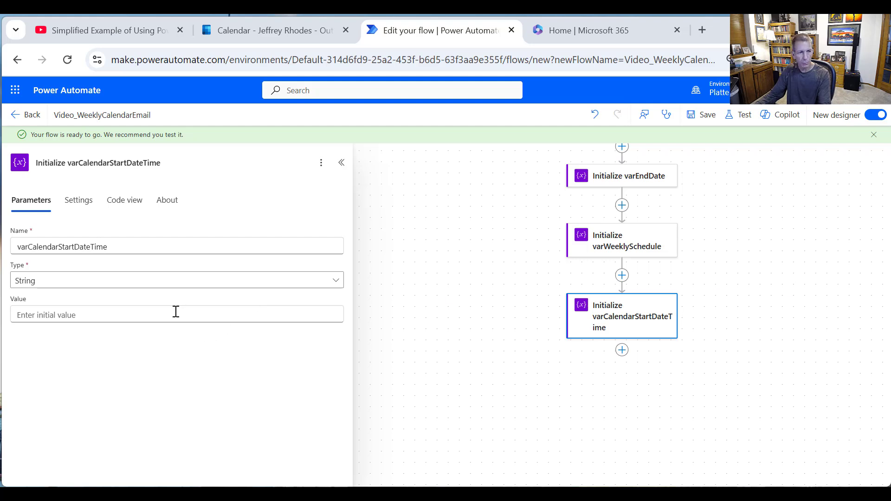
- Set the initial value of varCalendarStartDateTime to the expression formatDateTime(variables('varStartDate'), 'D')
click(132, 310)
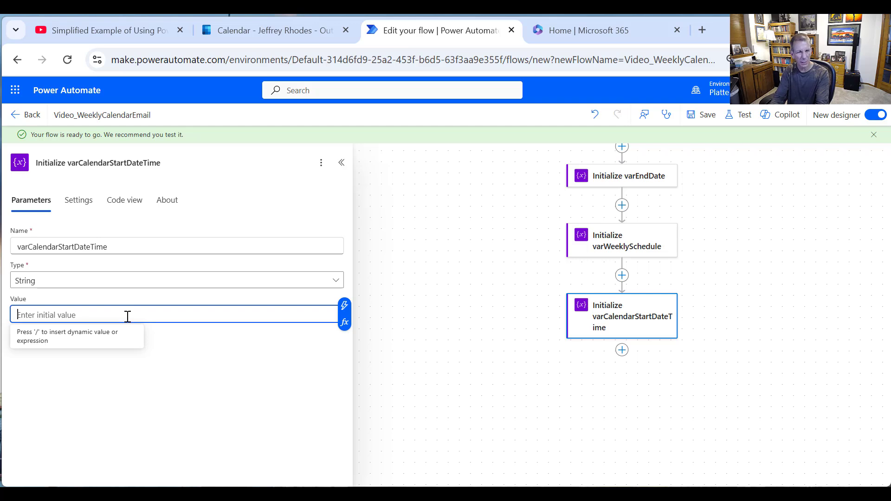
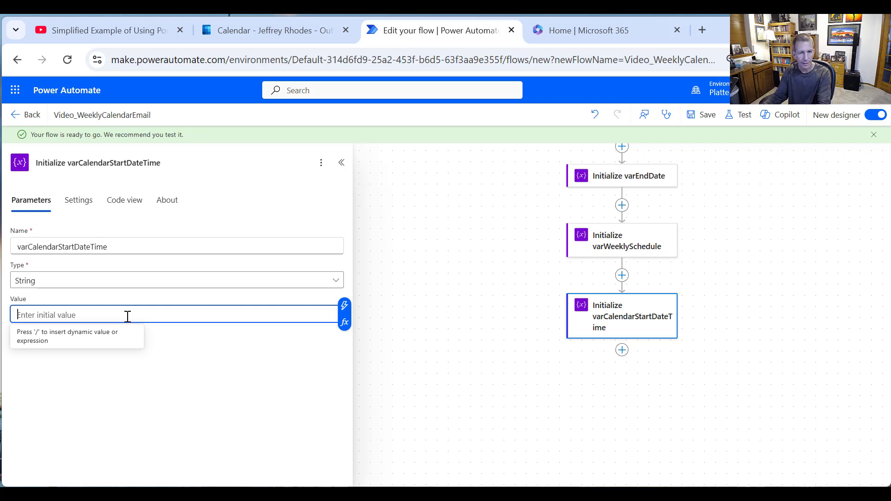
click(344, 322)
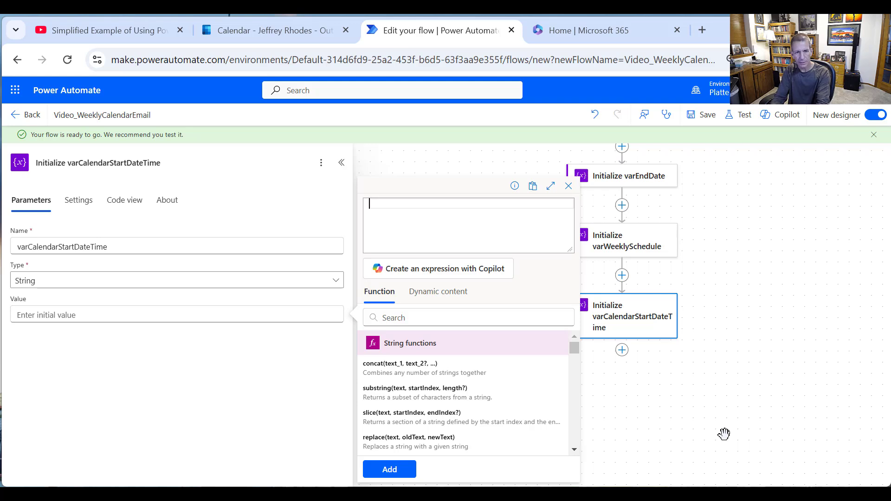
text(formatDateTime()
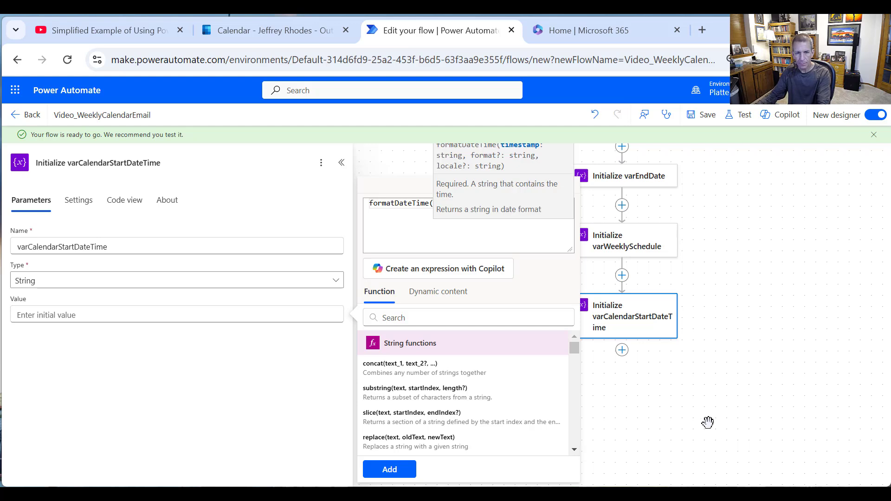
click(439, 295)
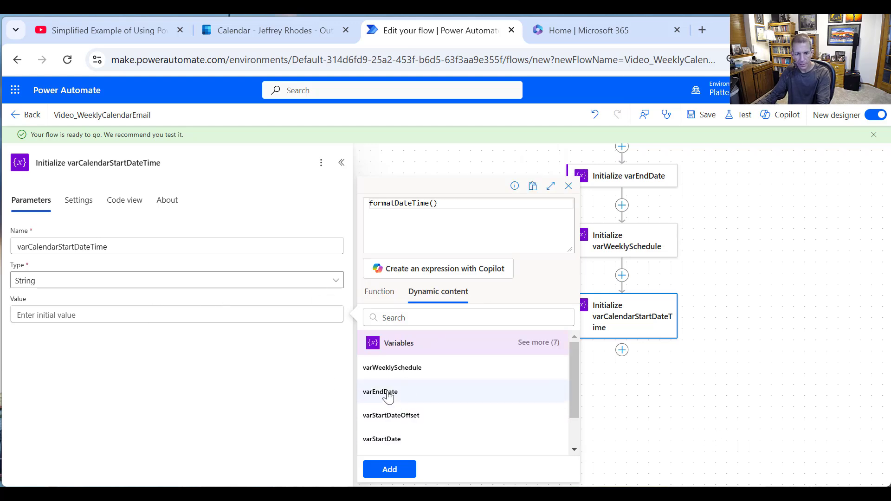
click(399, 446)
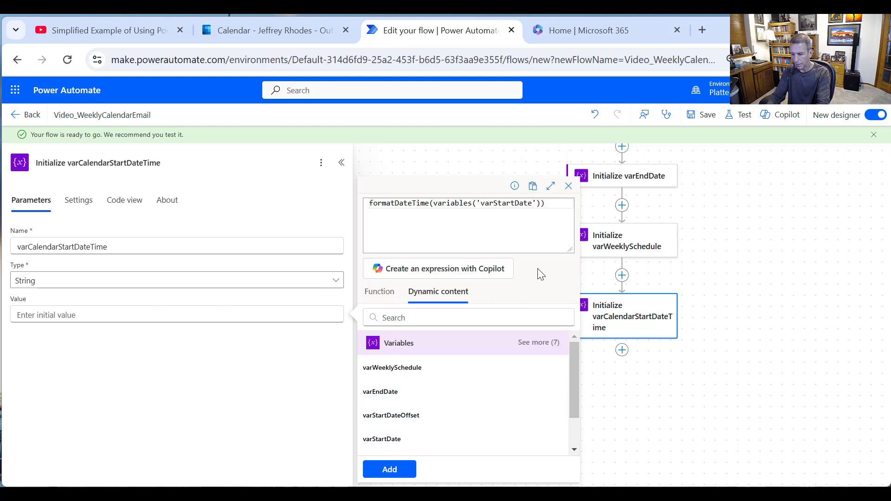
text(, 'D')
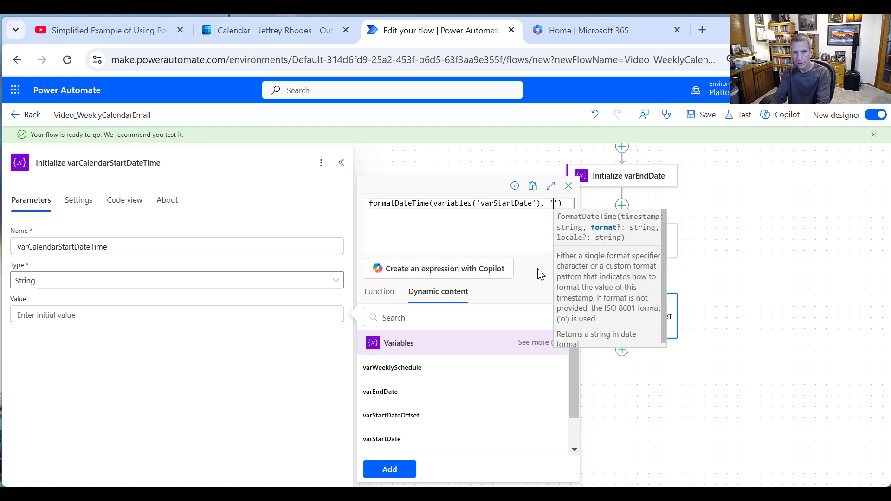
click(397, 471)
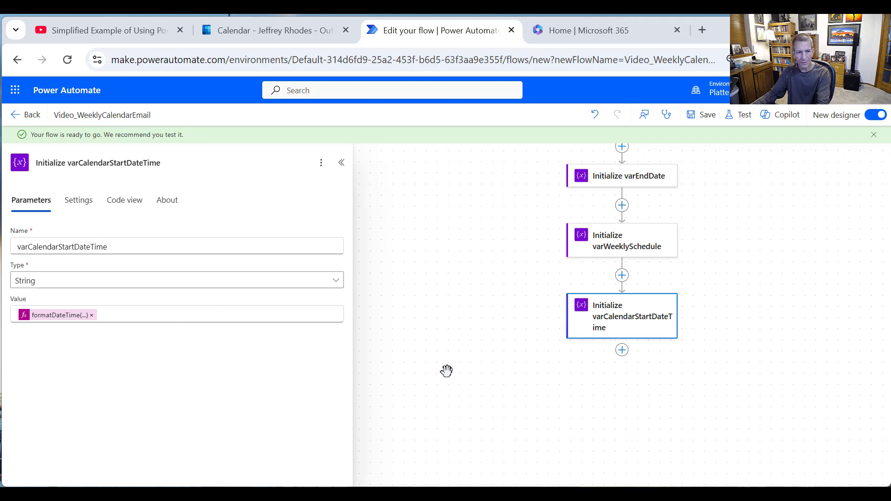
- Add an Initialize variable action after Initialize varCalendarStartDateTime and name its variable varCalendarEndDateTime
click(621, 351)
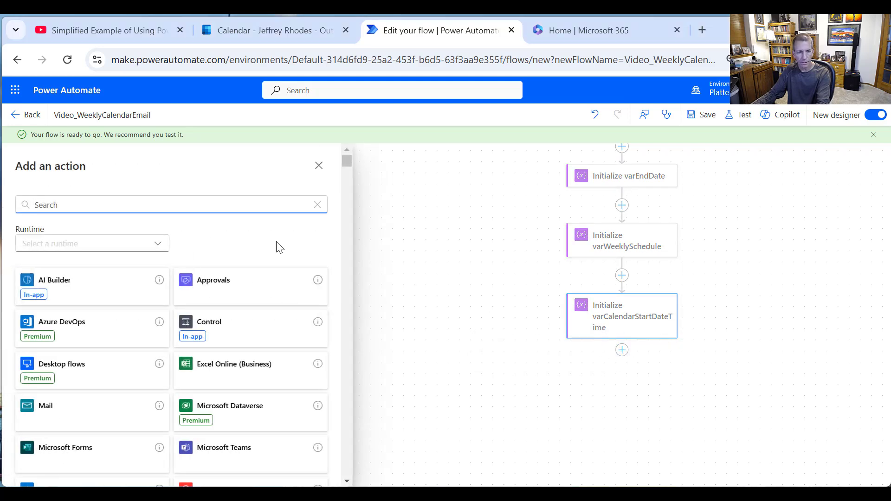
text(vare)
key(BackSpace)
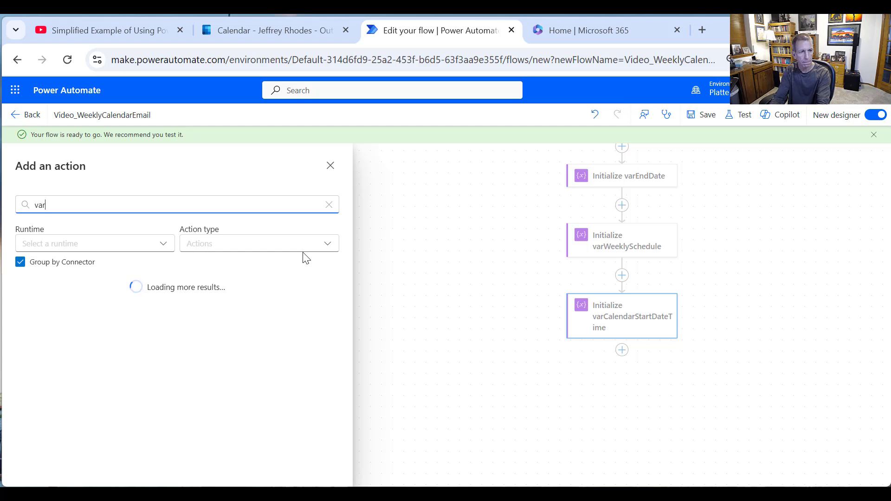
text(iables)
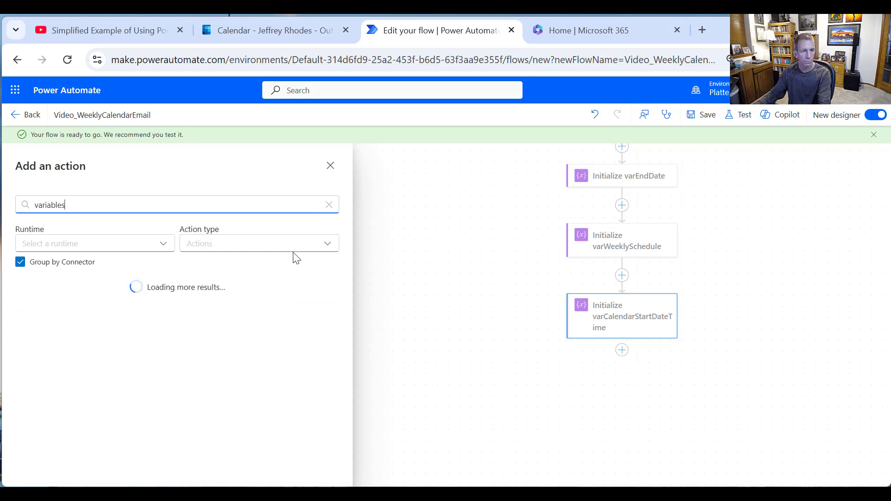
click(319, 301)
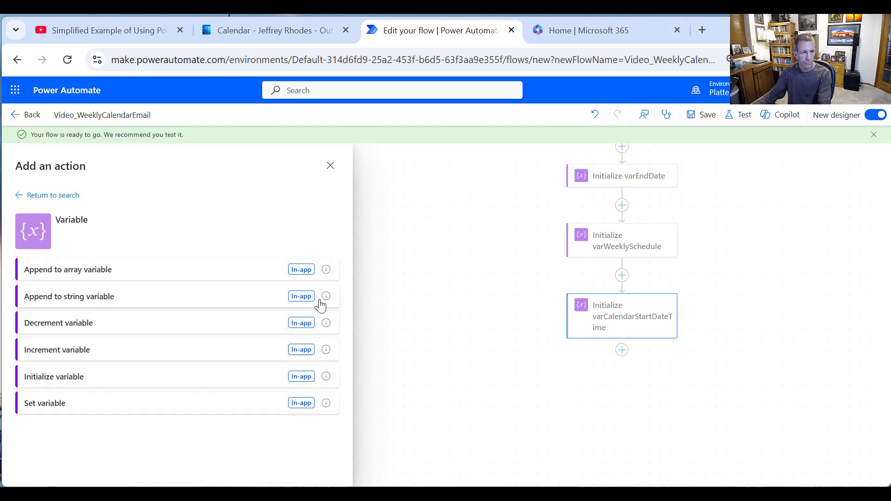
click(91, 375)
click(73, 248)
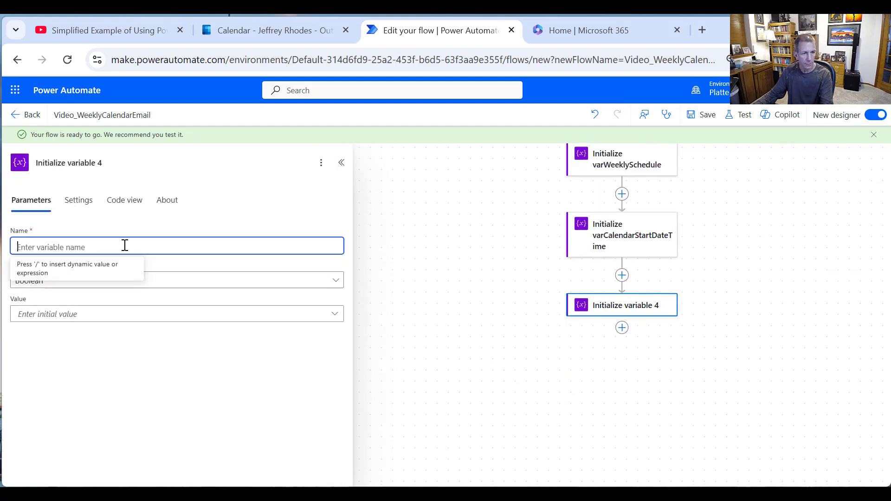
text(varCalendarStartDateTime)
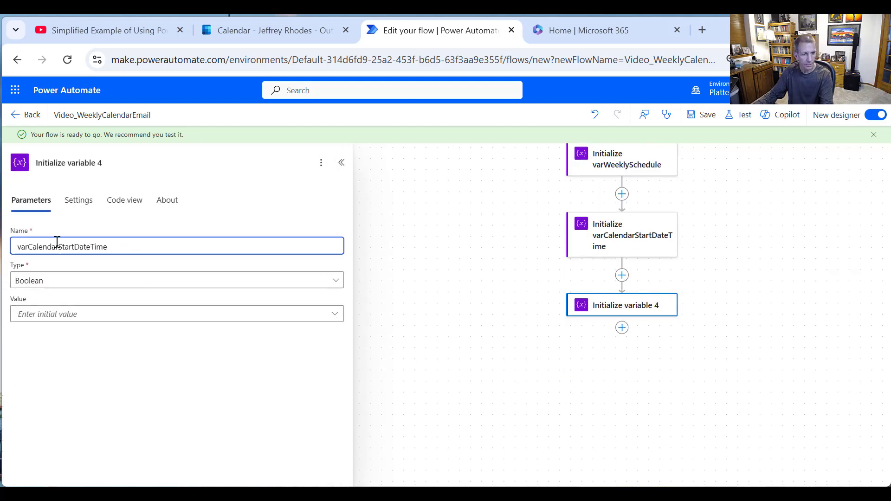
drag(58, 247, 75, 248)
text(End)
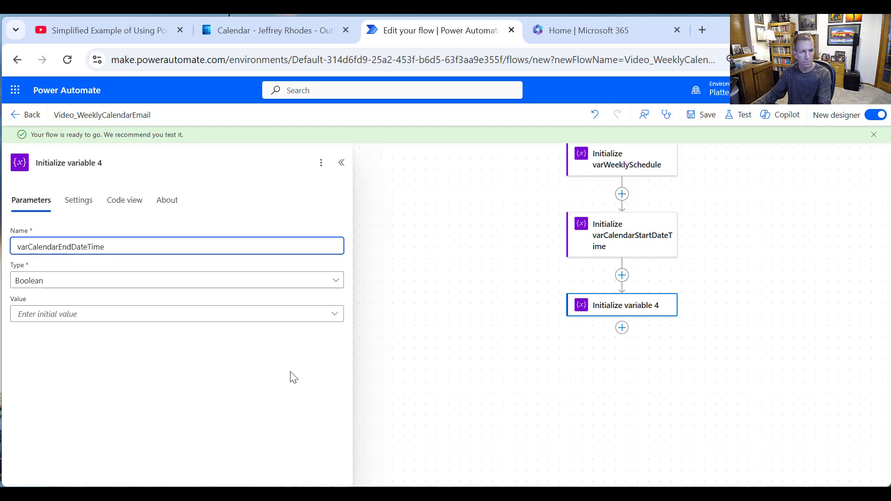
- Rename the new action as "Initialize varCalendarEndDateTime", reusing the variable's name, and set its type to String
key(ctrl+a)
key(ctrl+c)
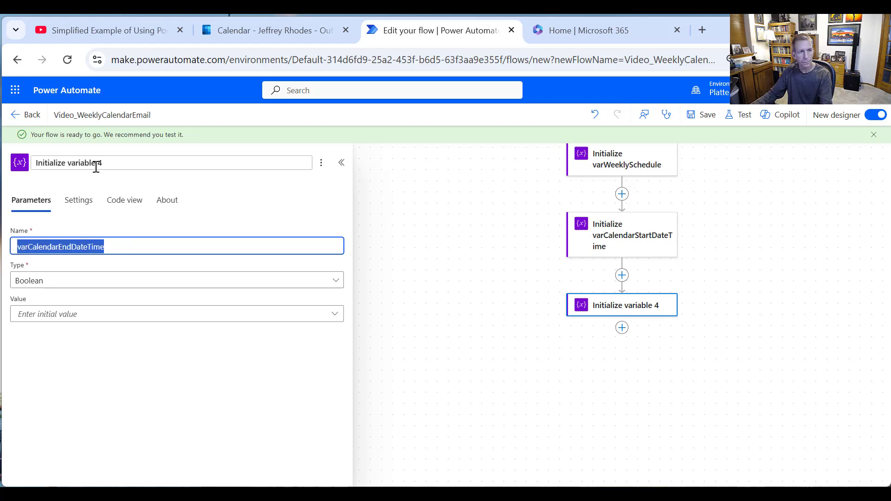
drag(109, 159, 66, 159)
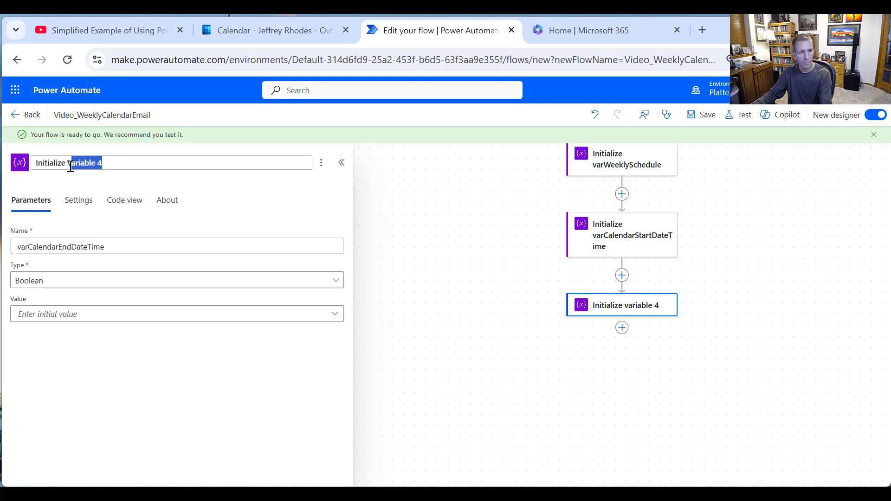
key(ctrl+v)
click(95, 284)
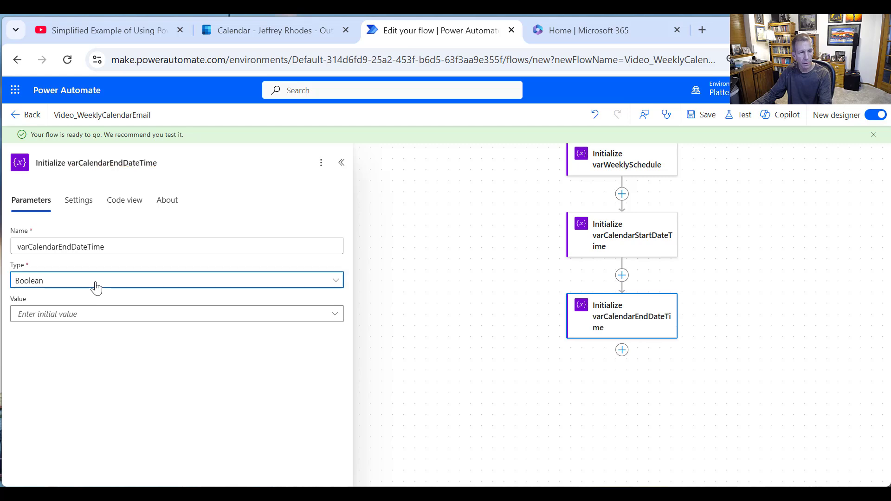
click(57, 360)
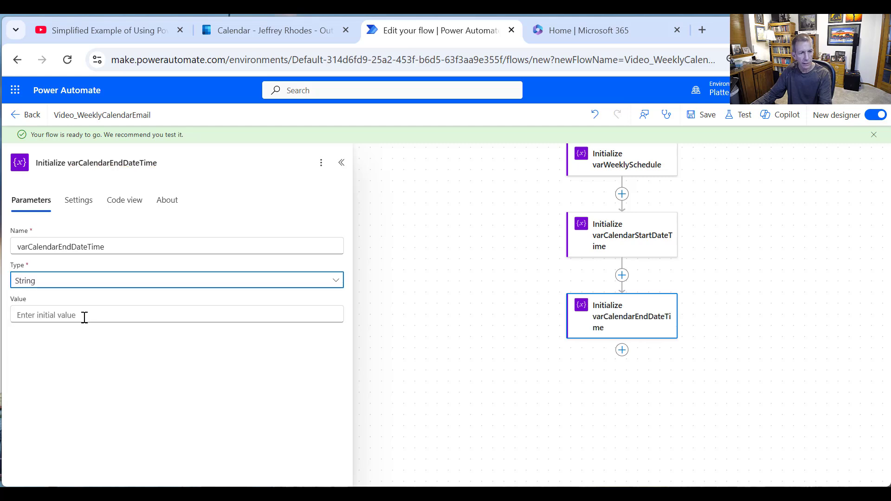
- Write the expression formatDateTime(variables('varEndDate'), 'D') for the initial value of varCalendarEndDateTime
click(84, 316)
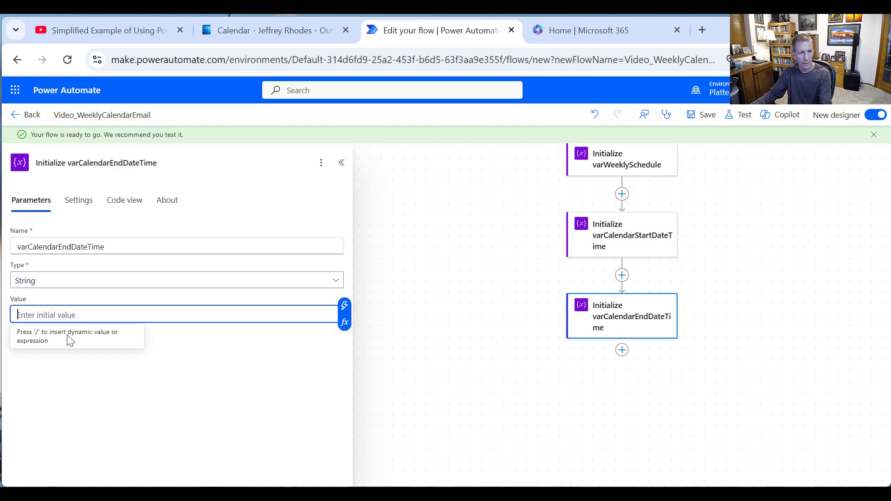
click(344, 325)
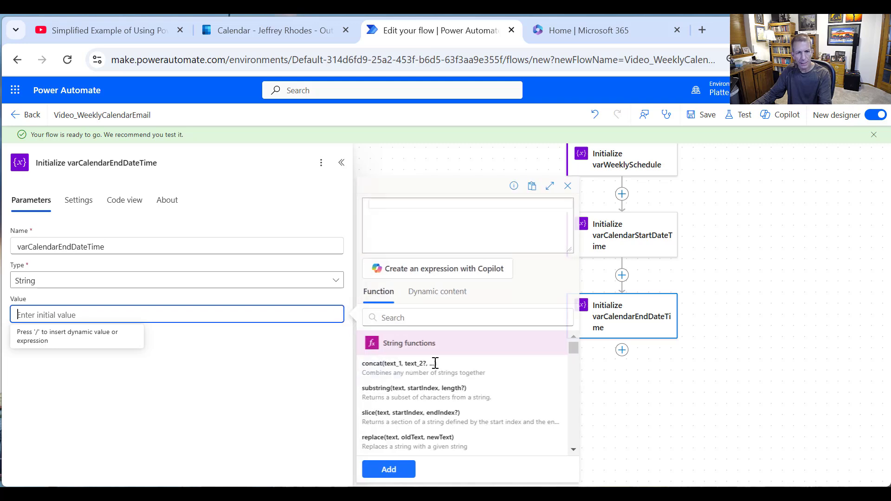
text(farm)
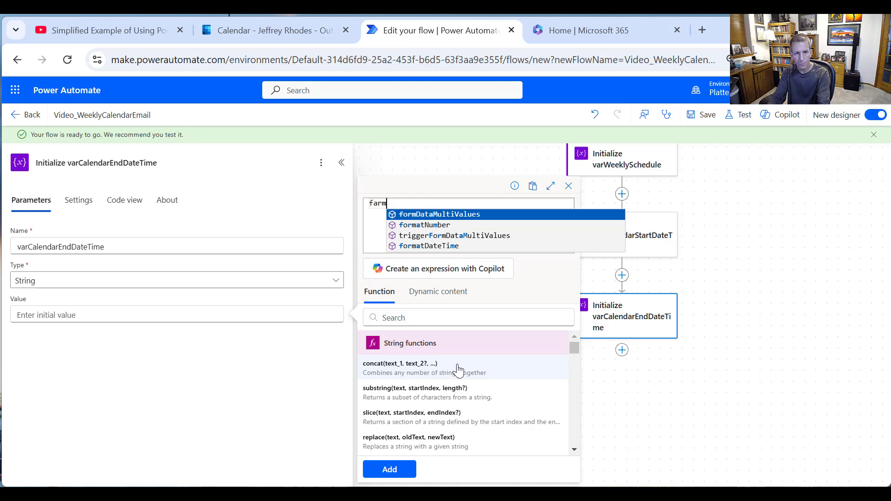
key(BackSpace)
key(BackSpace)
key(BackSpace)
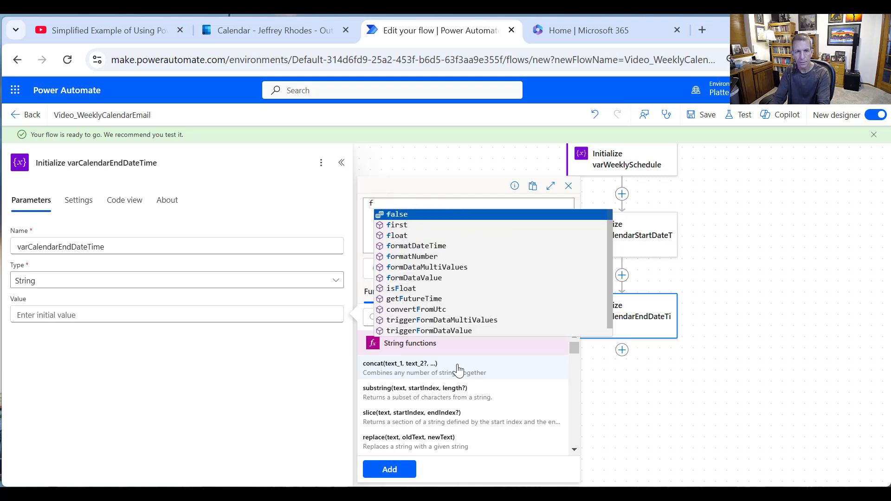
text(ormat)
key(Return)
text(()
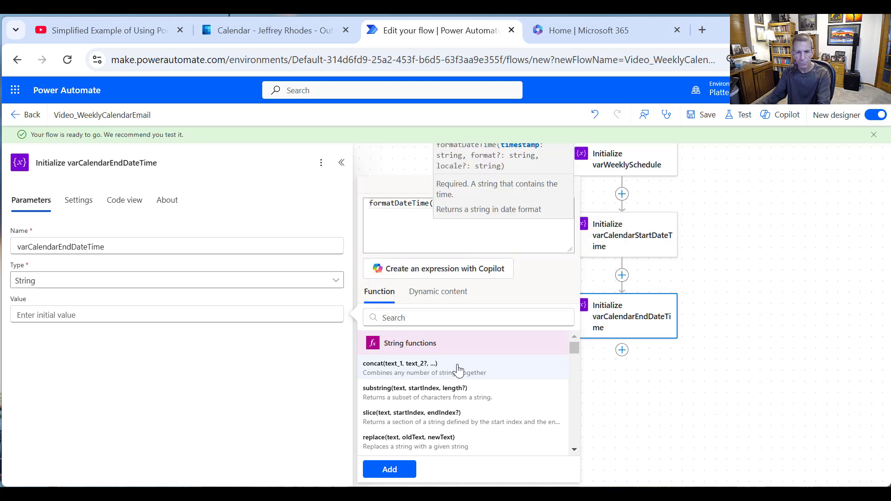
click(438, 292)
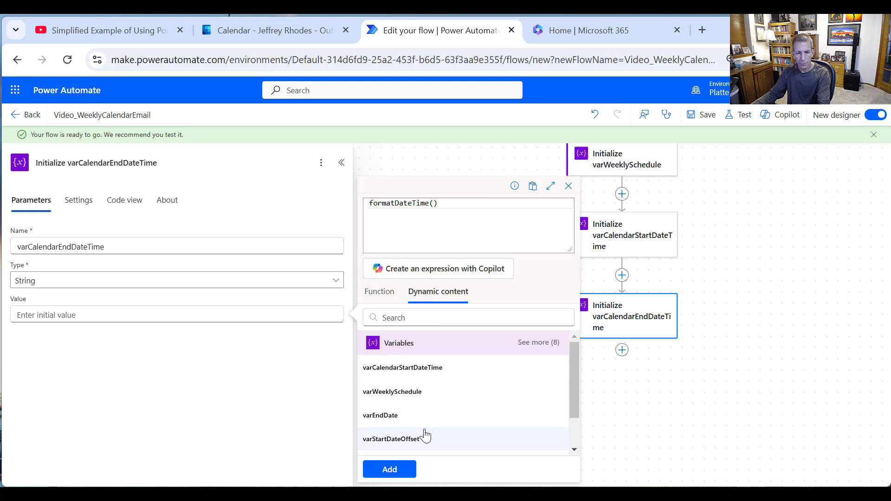
click(408, 423)
text(, )
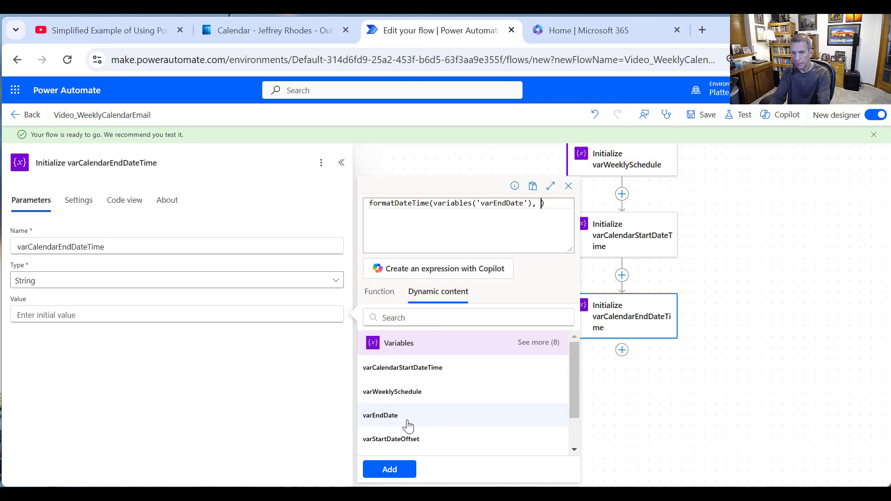
text('D)
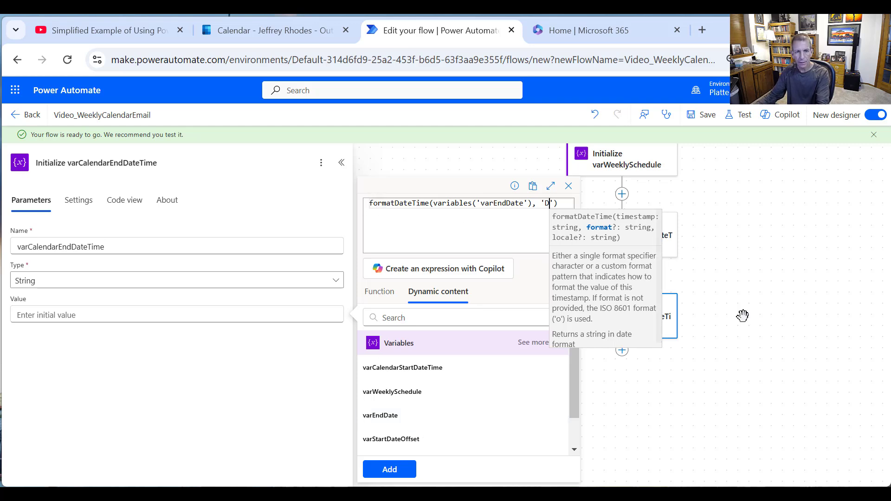
- Wrap the formatDateTime expression in addHours with 23 hours and insert it as the initial value of varCalendarEndDateTime
key(Home)
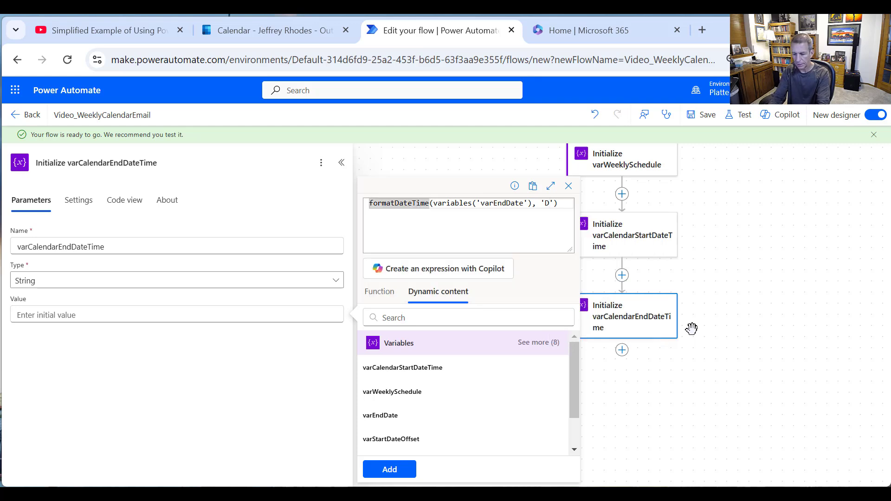
text(addHours)
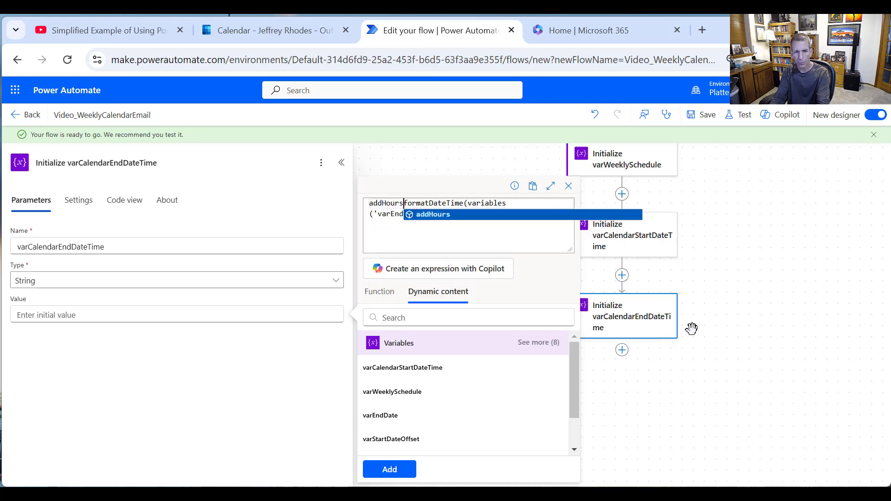
text(()
key(End)
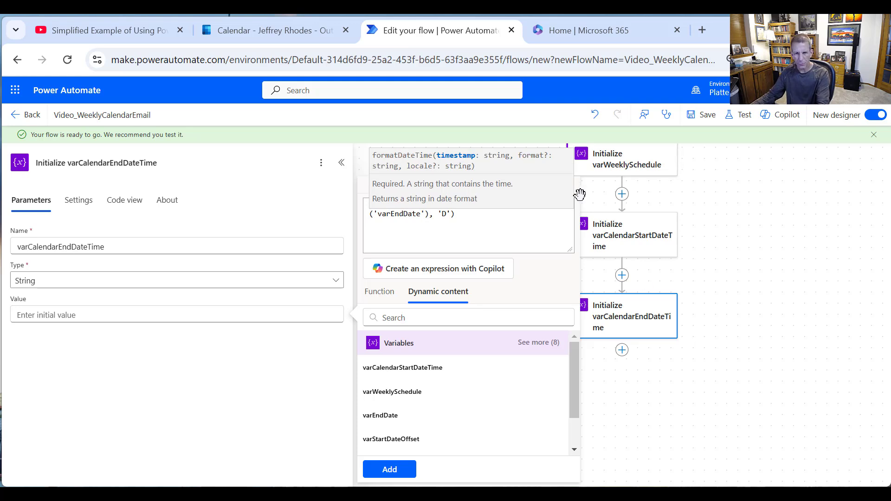
click(519, 214)
text(, 23)
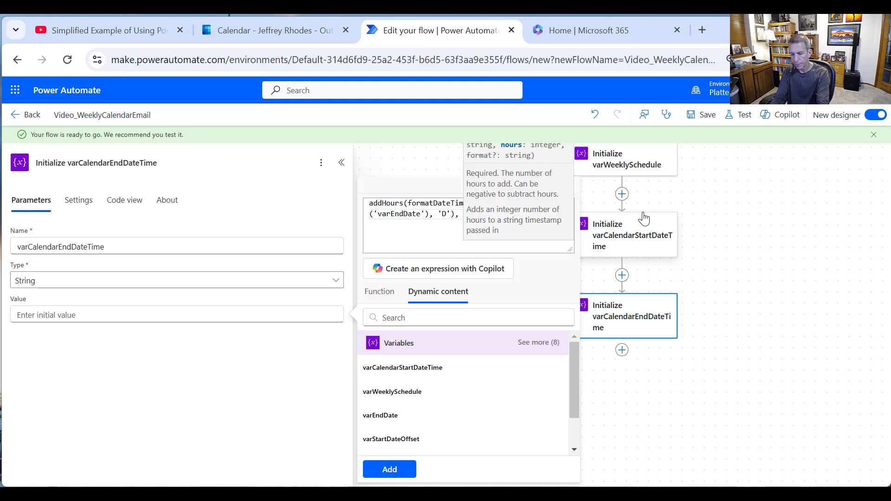
text())
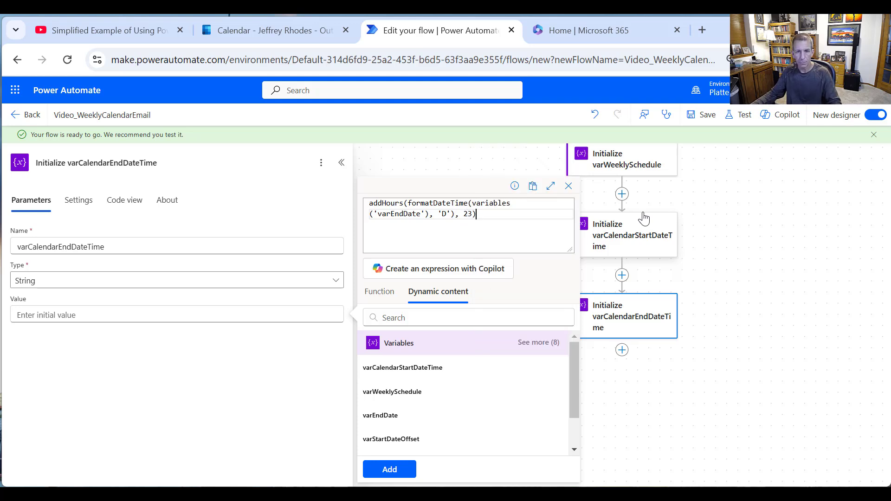
click(408, 473)
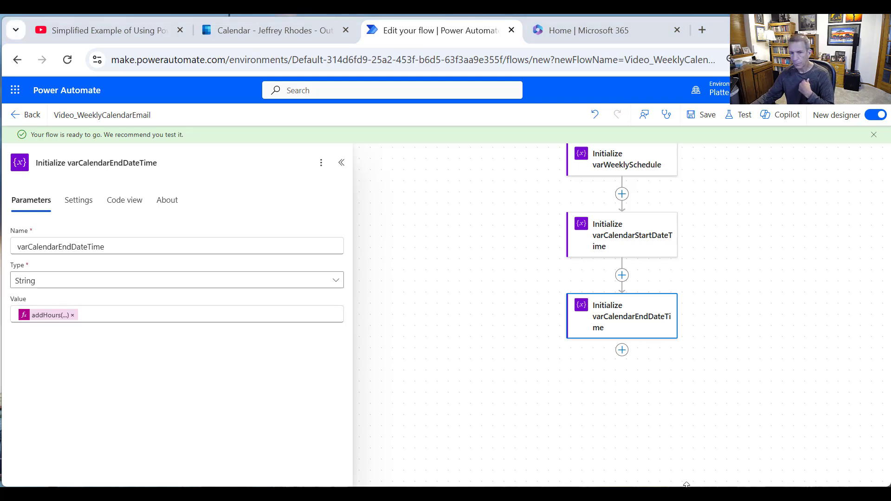
- Add an Initialize variable action after Initialize varCalendarEndDateTime and name its variable varLoopDate
click(620, 354)
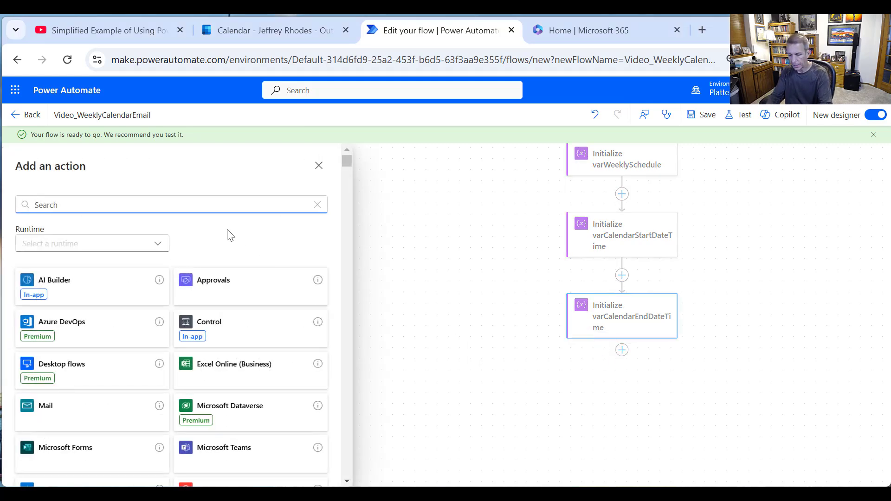
text(variable)
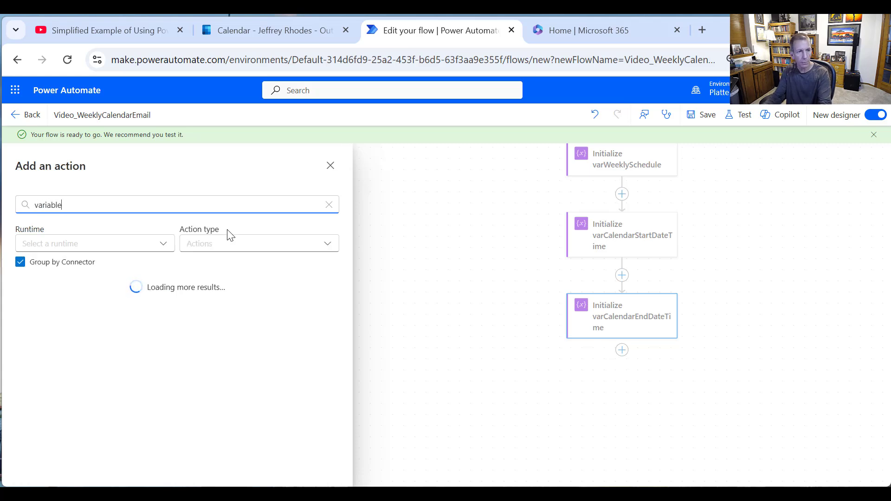
click(324, 303)
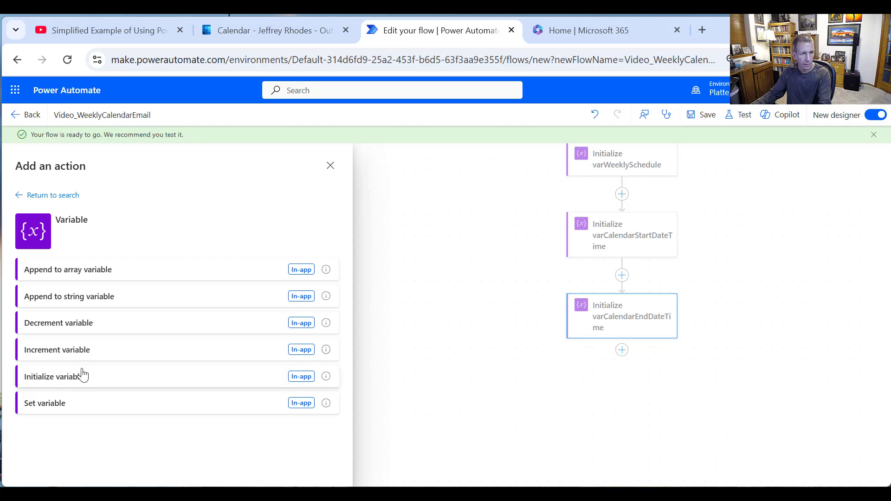
click(58, 382)
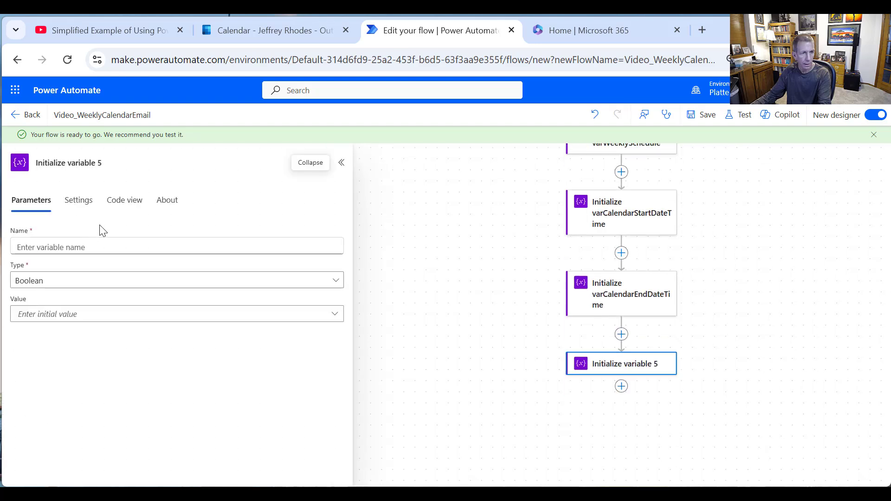
click(103, 250)
text(var)
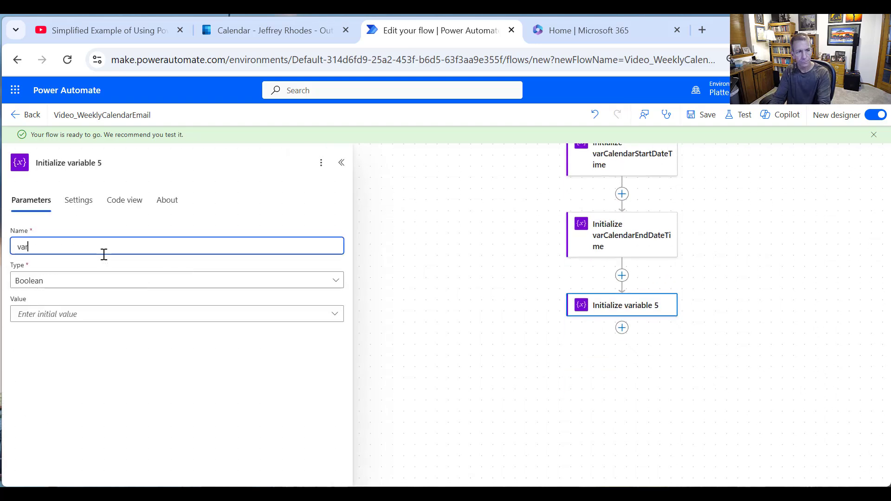
text(LoopDate)
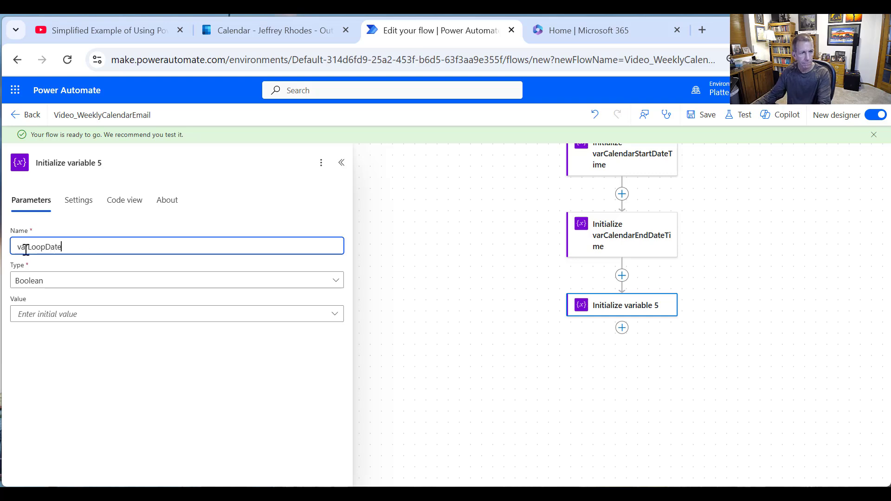
- Set the type of varLoopDate to String and return to its name for reuse in the action title
click(38, 281)
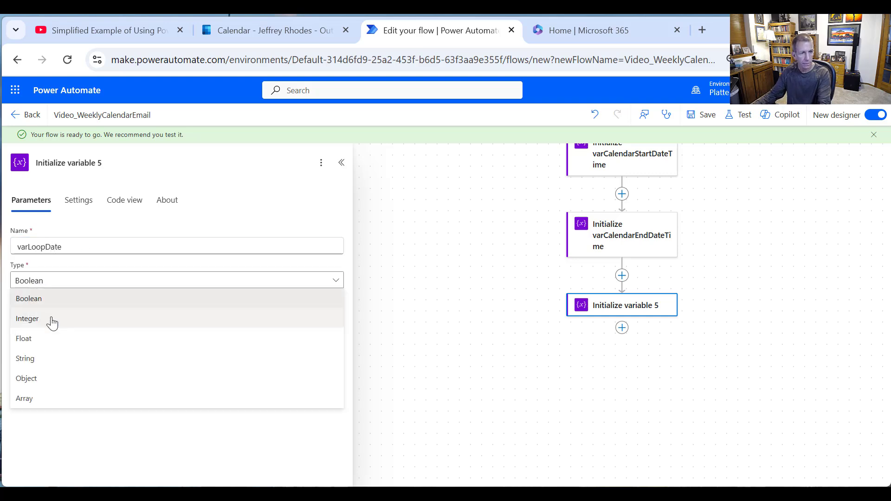
click(36, 360)
click(63, 247)
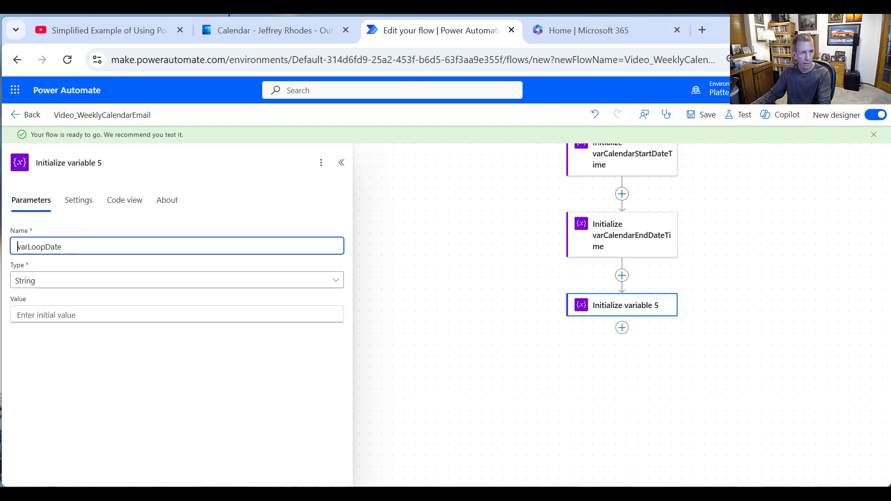
- Rename the "Initialize variable 5" action to "Initialize varLoopDate", reusing its variable name
key(ctrl+a)
key(ctrl+c)
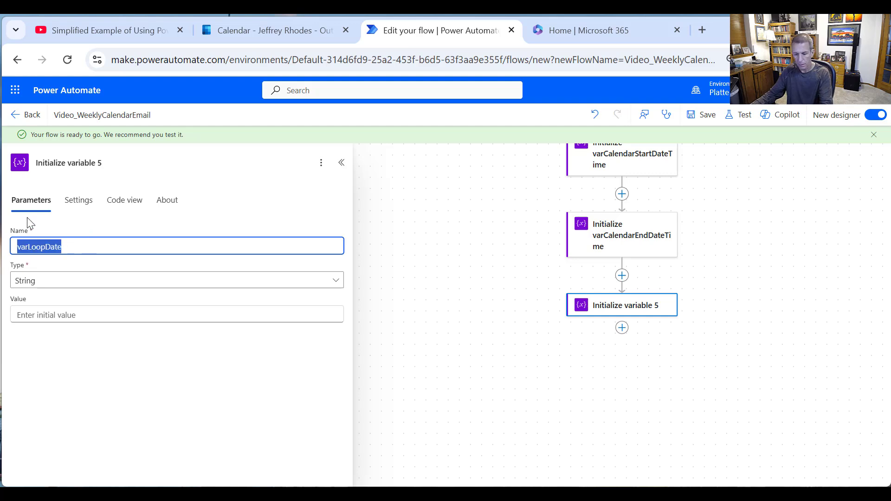
click(115, 163)
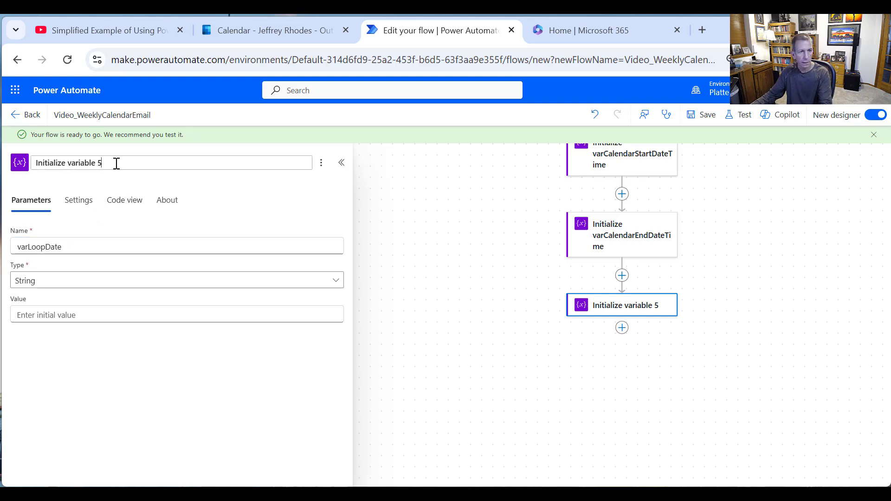
drag(116, 164, 73, 166)
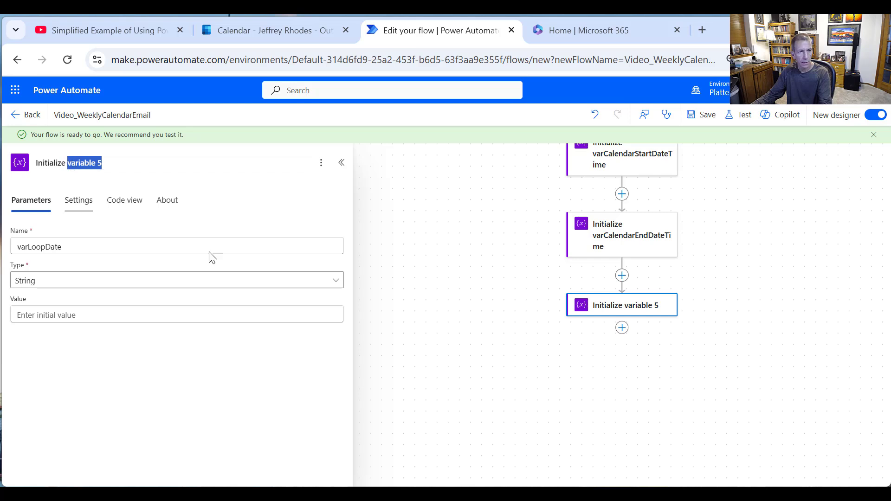
key(ctrl+v)
- Set the initial value of varLoopDate to the varCalendarStartDateTime variable
click(87, 319)
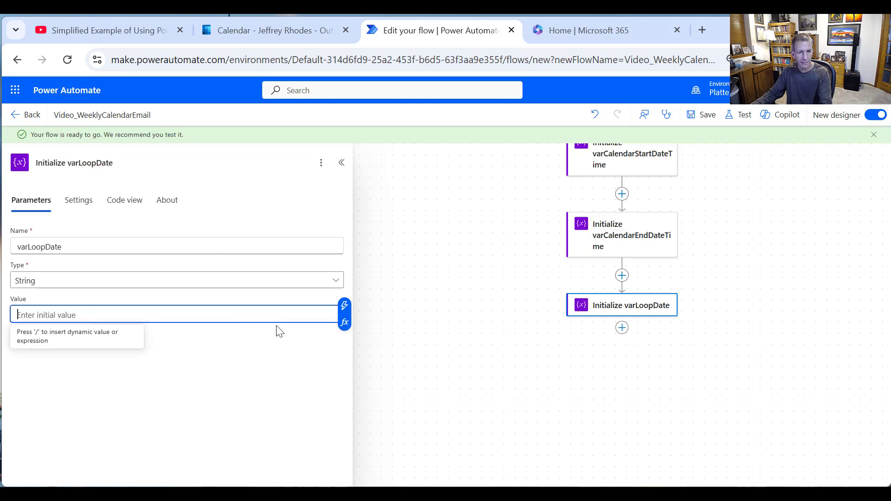
click(344, 305)
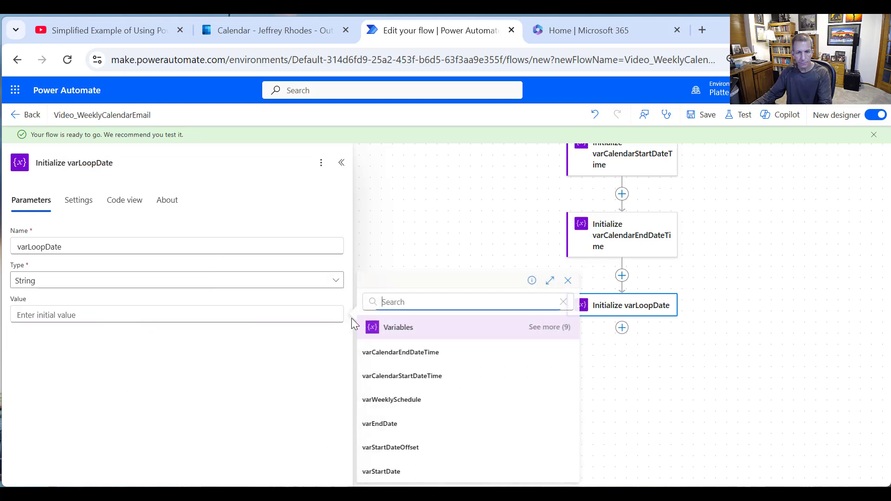
click(444, 375)
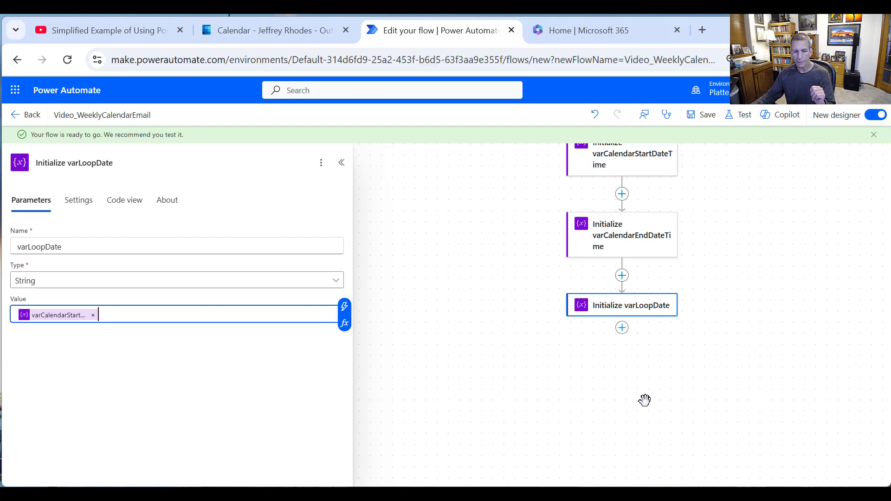
- Add the Office 365 Outlook action "Get calendar view of events (V3)" after Initialize varLoopDate
click(626, 331)
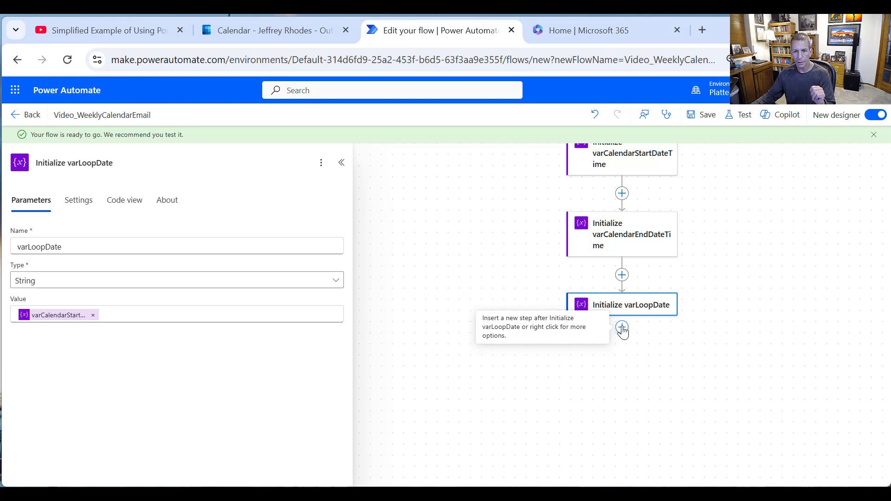
click(627, 331)
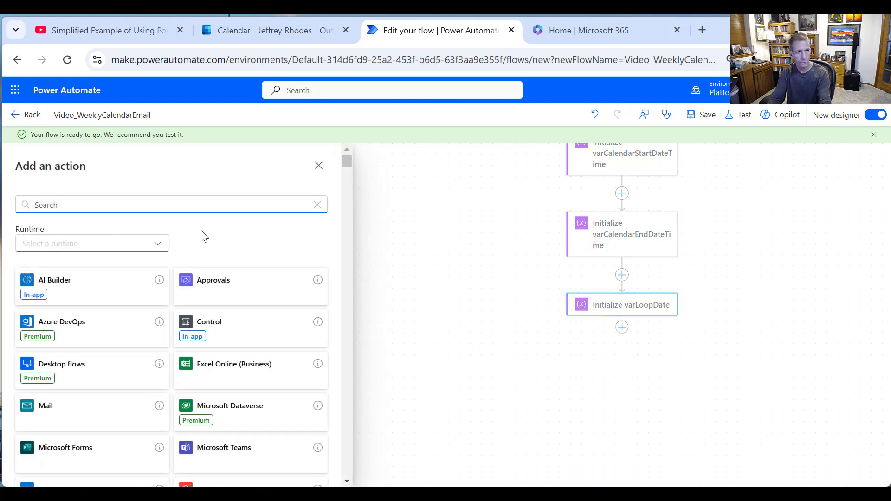
text(outlook)
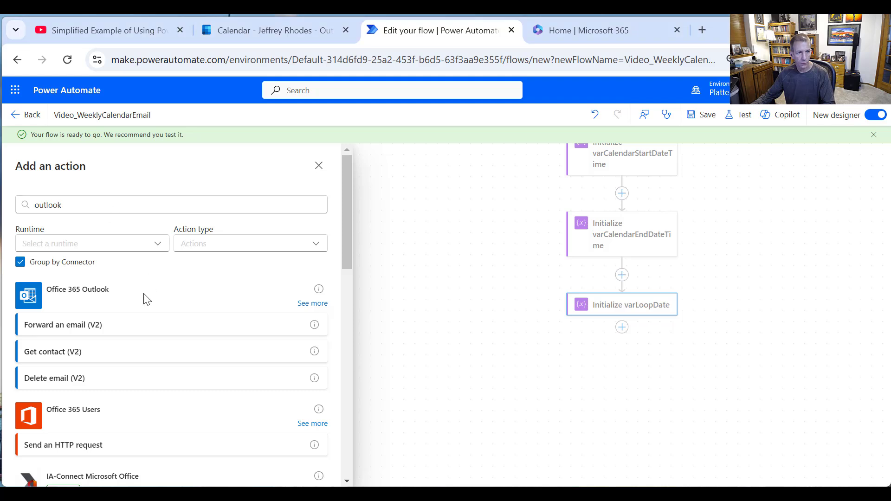
click(312, 304)
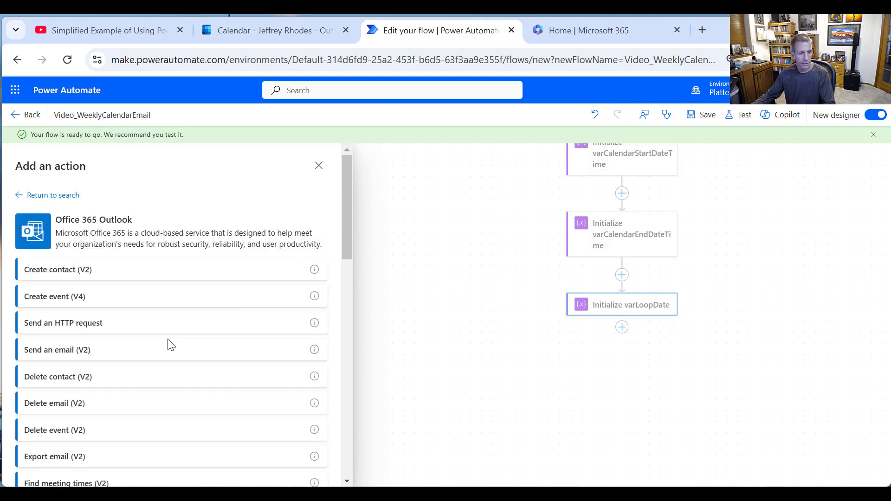
scroll(169, 342, down, 3)
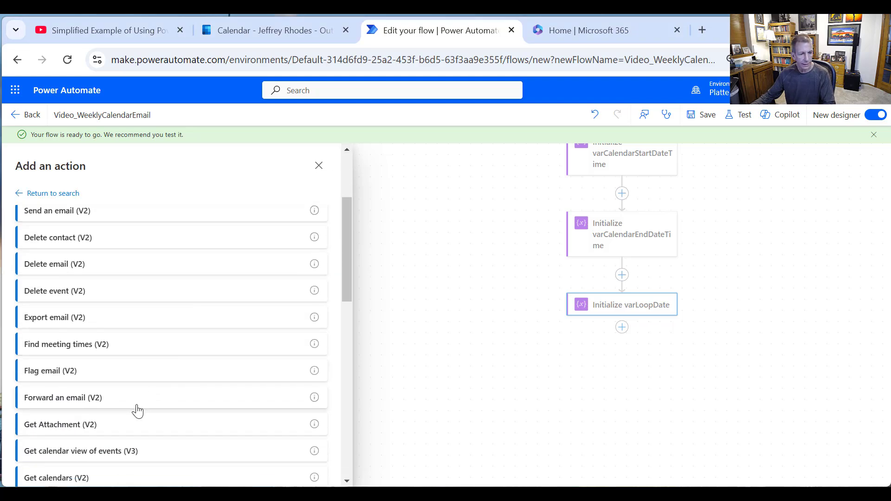
click(124, 452)
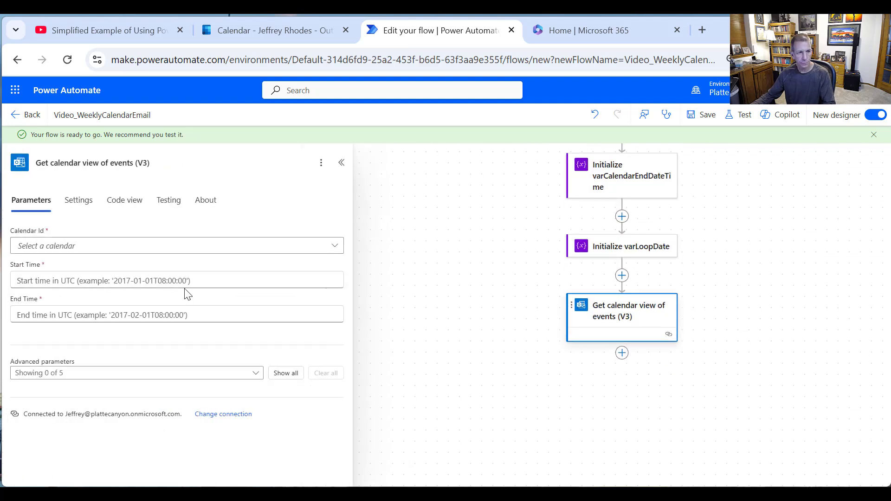
- Select Calendar as the calendar to read and set the start time to the varCalendarStartDateTime variable
click(166, 251)
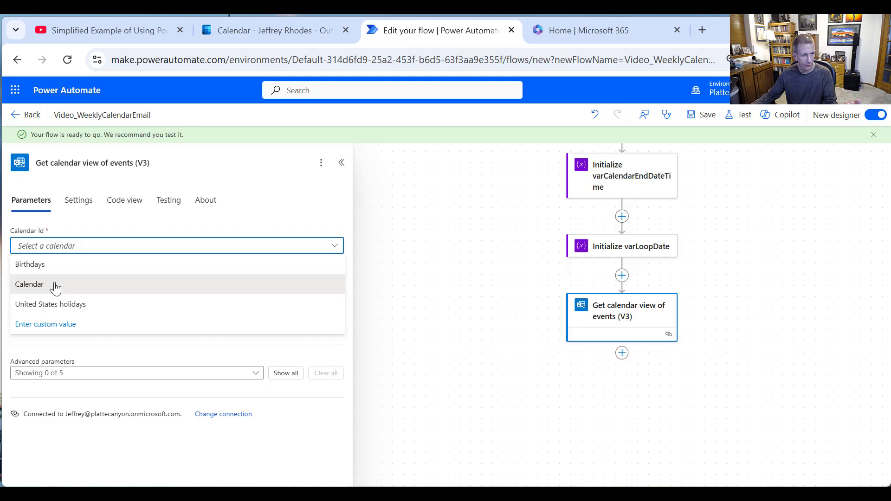
click(55, 288)
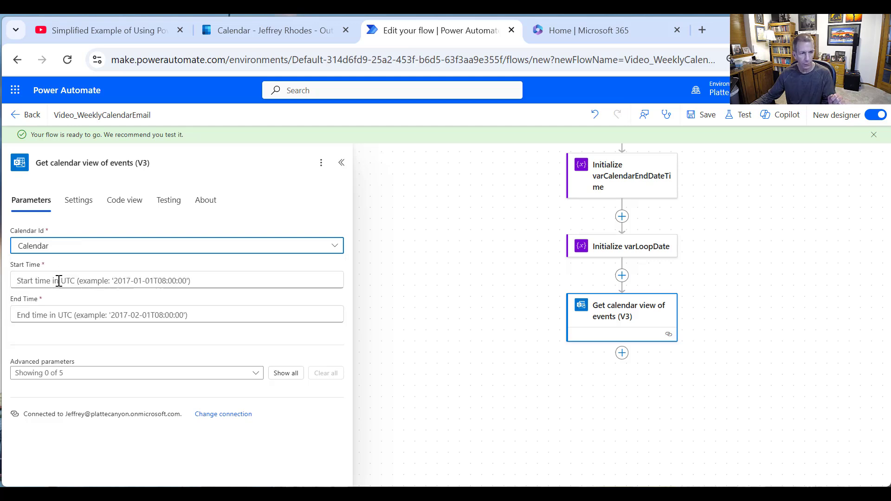
click(60, 281)
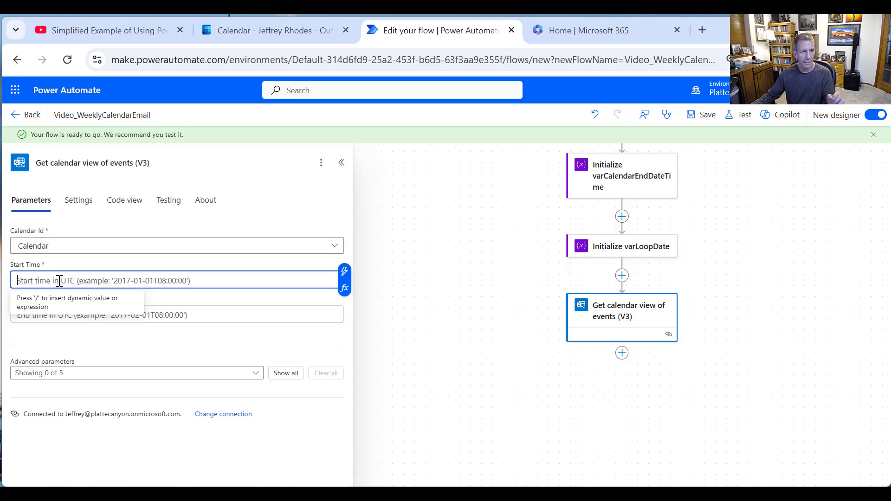
click(345, 270)
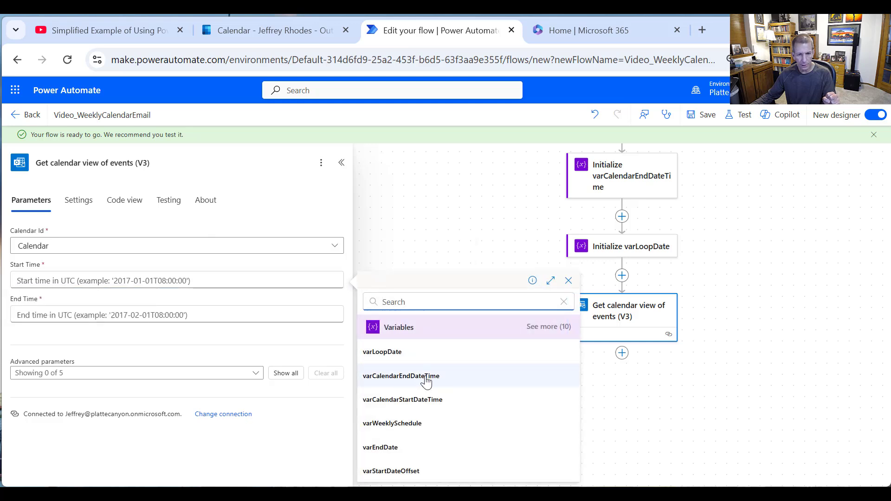
click(421, 400)
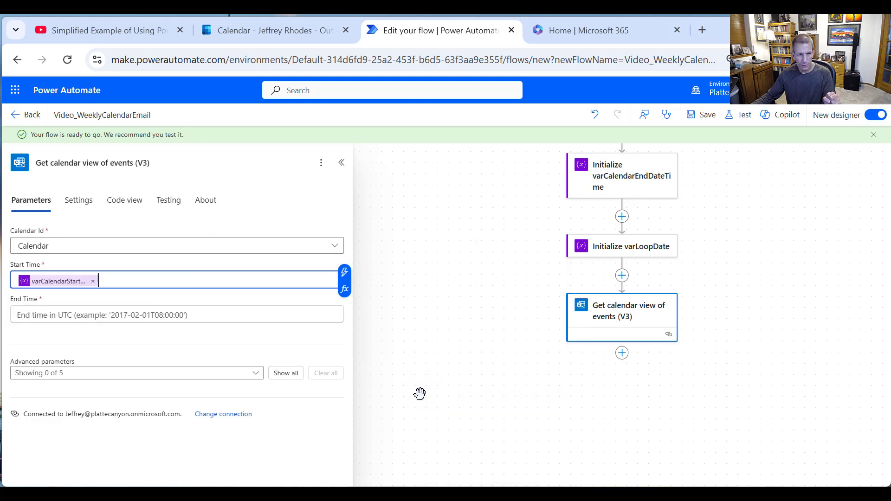
- Set the end time of the calendar view action to the varCalendarEndDateTime variable
click(158, 314)
click(344, 309)
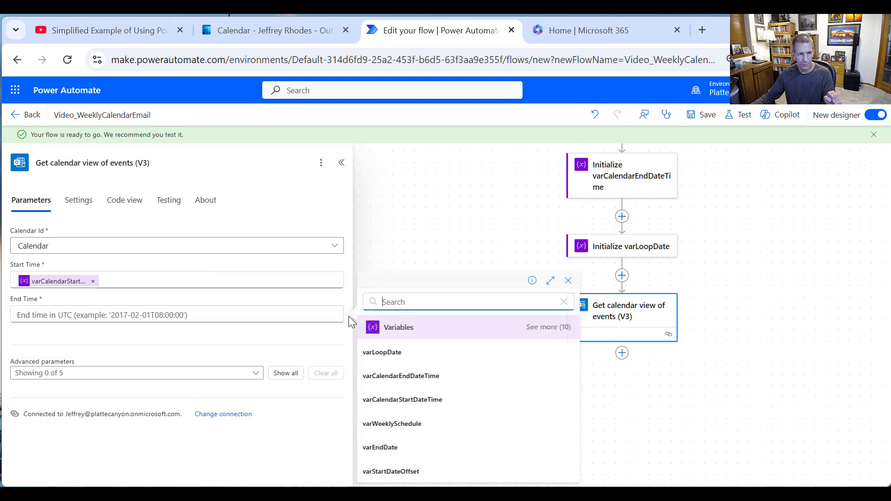
click(394, 372)
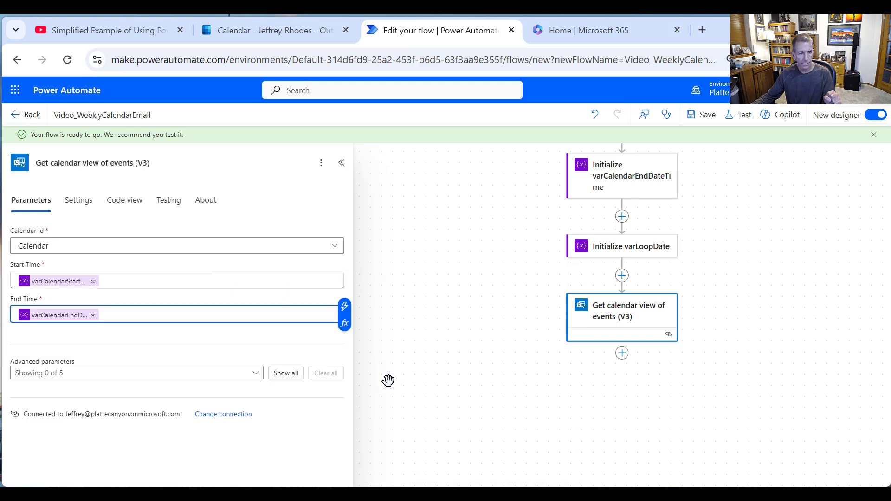
- Show all advanced parameters of the calendar view action and set Order By to "Start/DateTime asc"
click(279, 377)
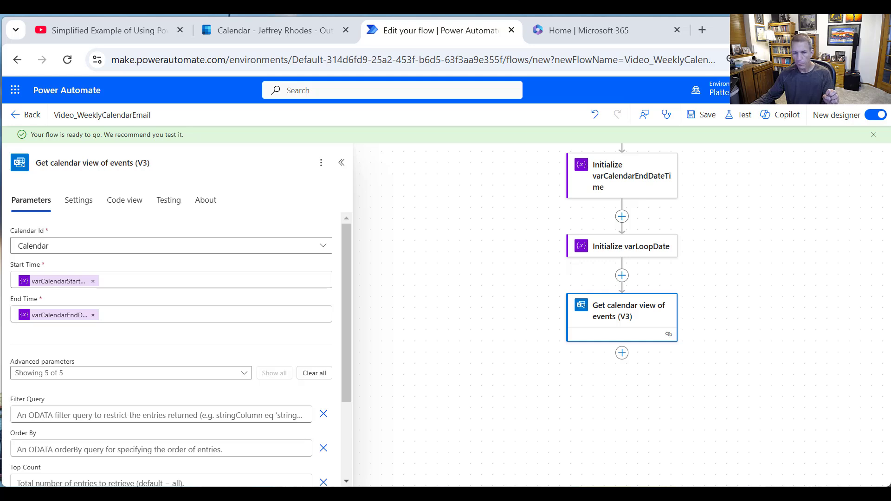
scroll(103, 403, down, 2)
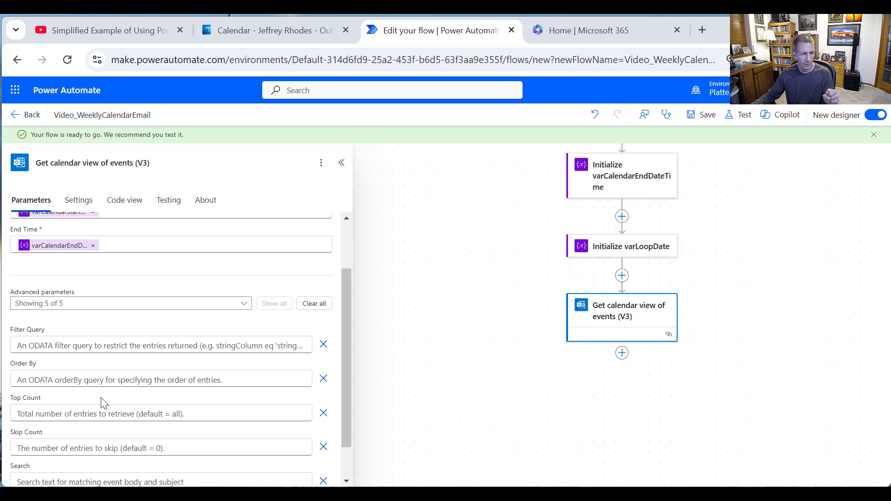
click(57, 379)
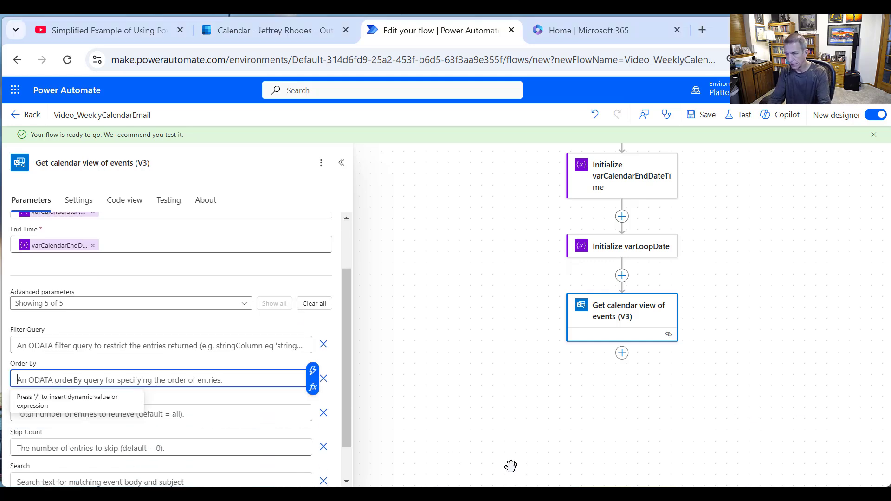
text(St)
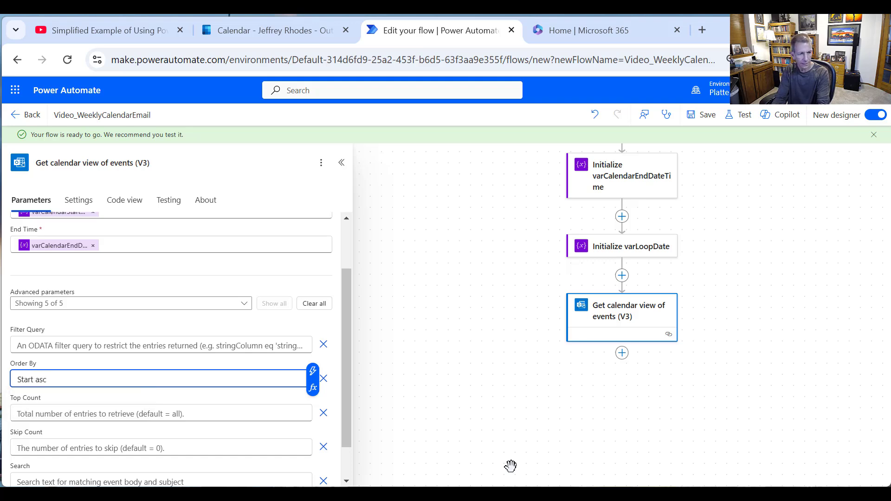
text(art/)
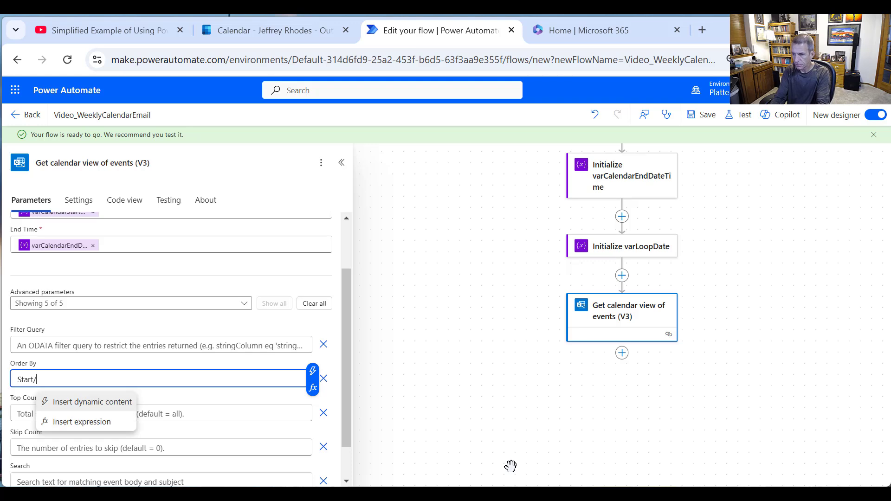
text(DateTi)
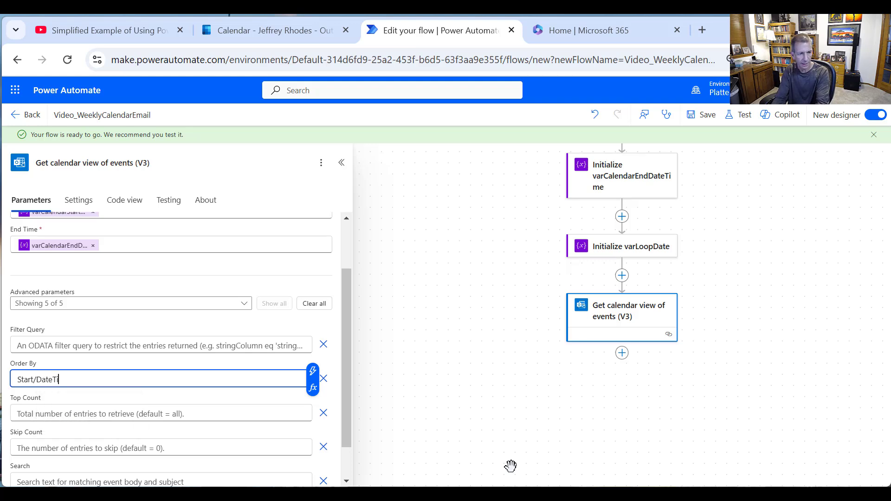
text(me asc)
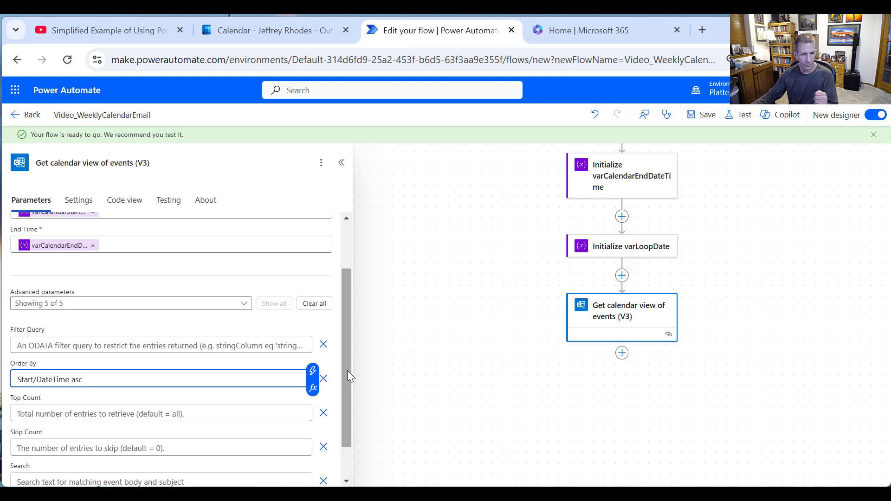
scroll(347, 370, down, 1)
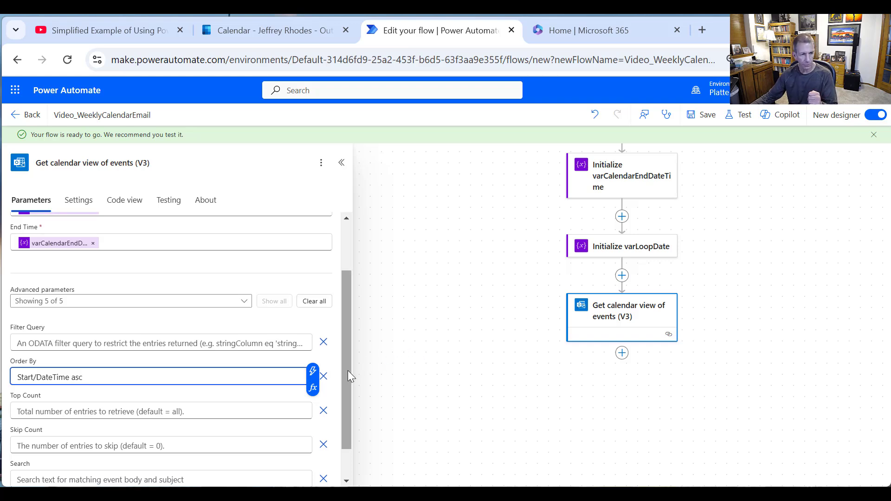
click(478, 347)
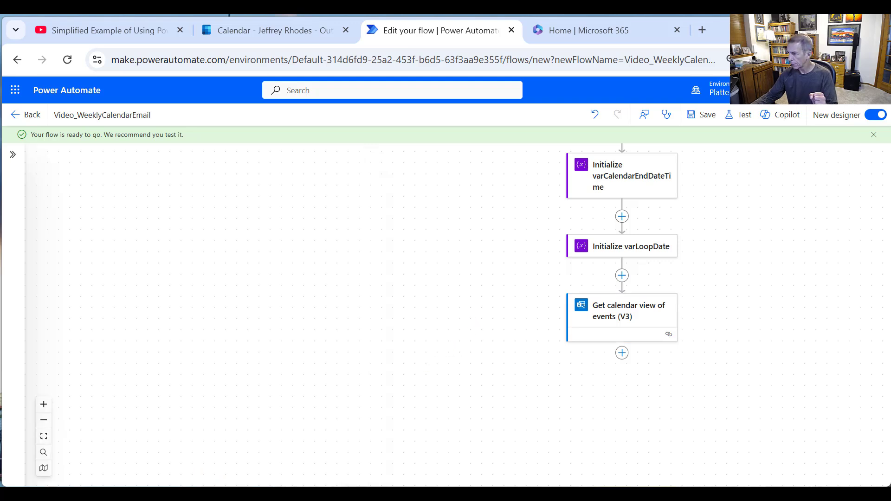
- Add an Apply to each control after the "Get calendar view of events (V3)" action
click(622, 354)
click(253, 339)
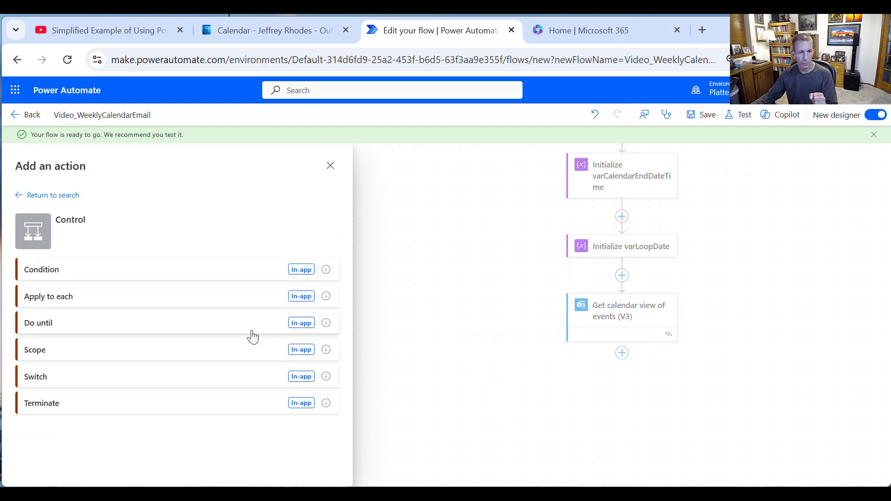
click(96, 301)
- Rename the Apply to each loop to "Loop through Events"
click(112, 159)
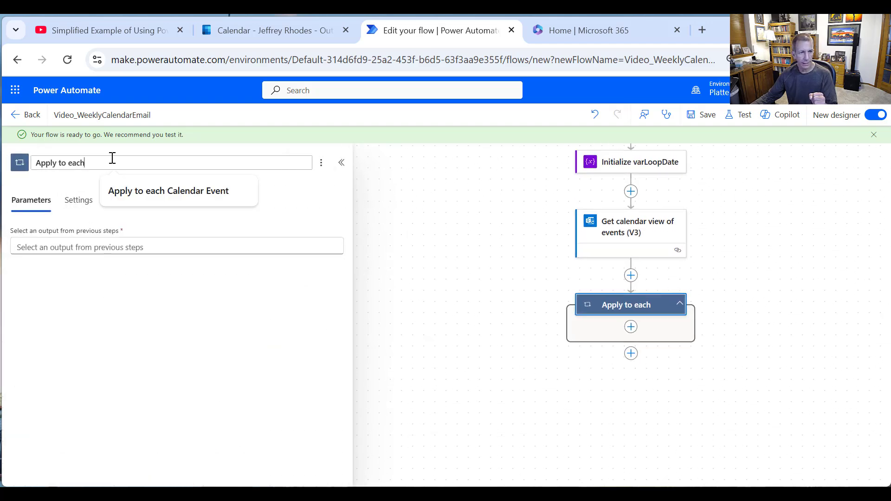
drag(112, 159, 21, 173)
text(Loo)
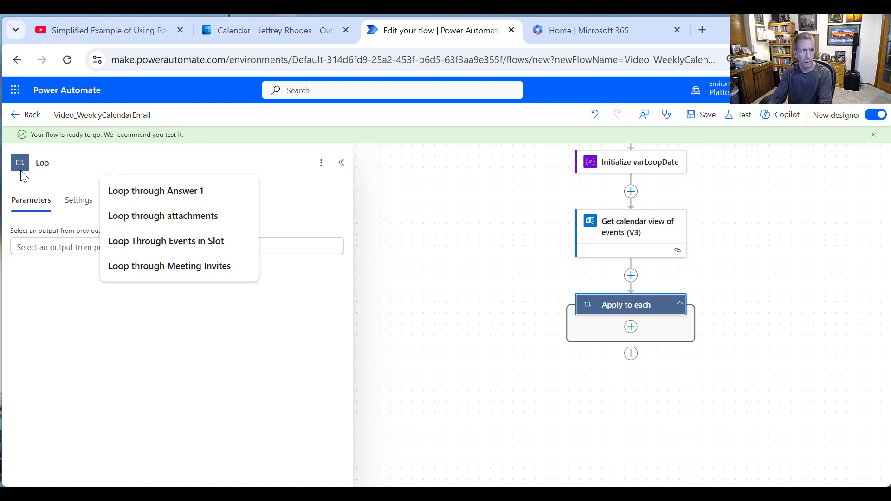
text(p through E)
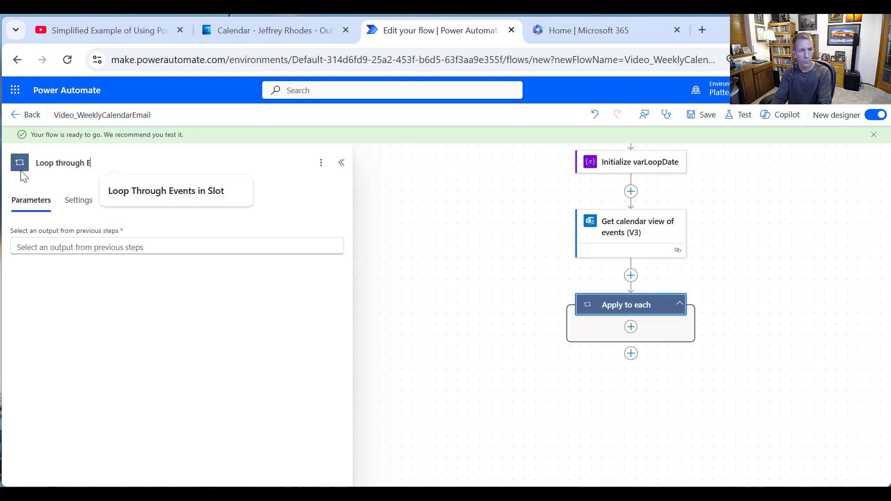
text(vents)
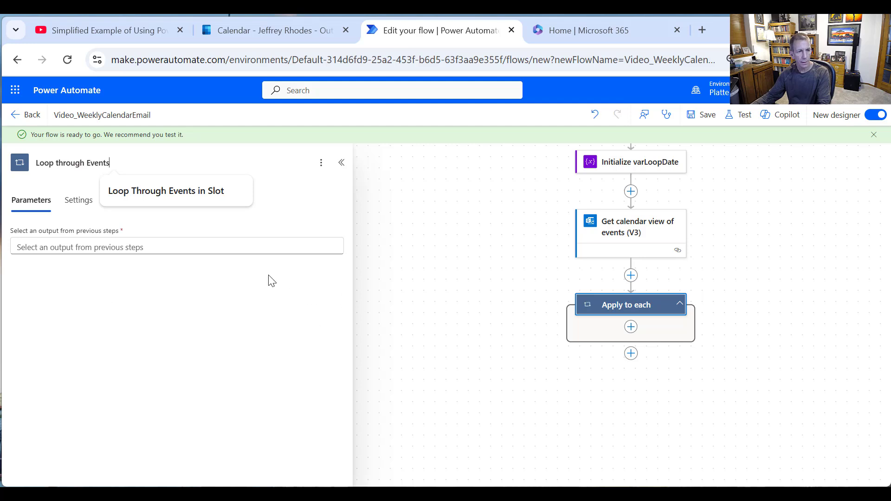
- Set the loop's input to the body/value output of the calendar view action
click(194, 244)
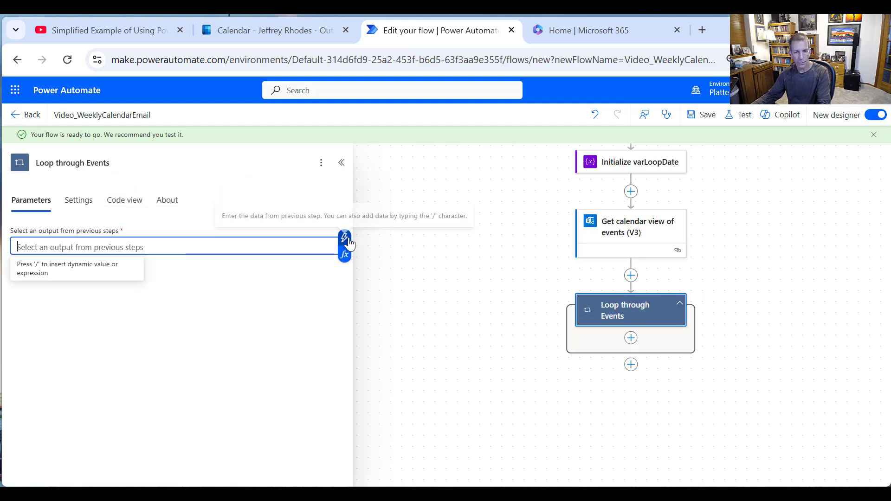
click(348, 241)
click(380, 315)
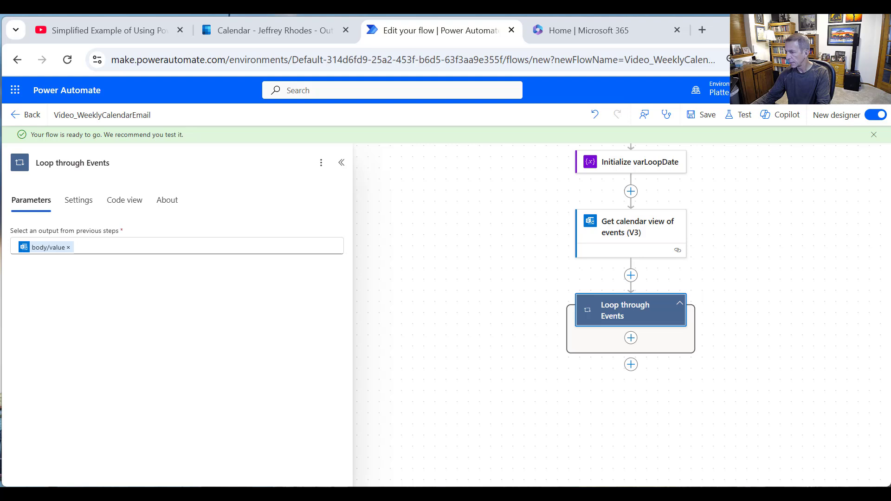
- Add a Condition control inside the Loop through Events loop and rename it "Check if new Day"
click(631, 338)
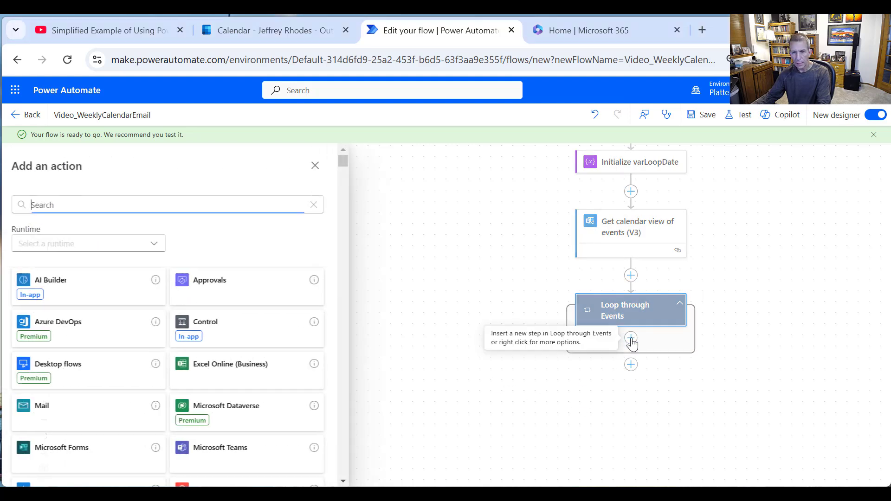
click(276, 333)
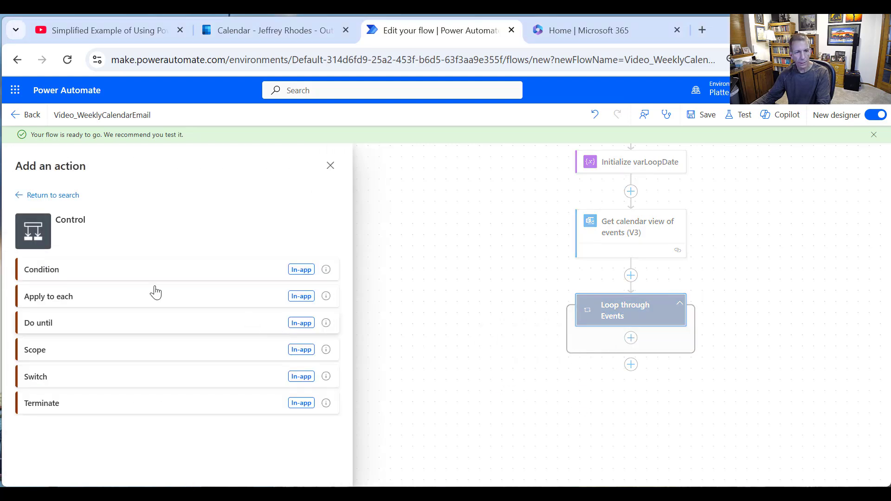
click(63, 276)
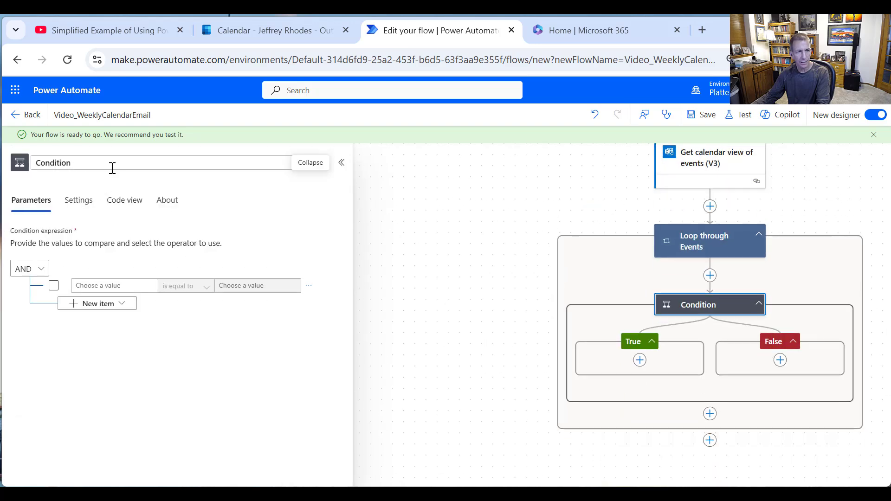
drag(112, 168, 36, 165)
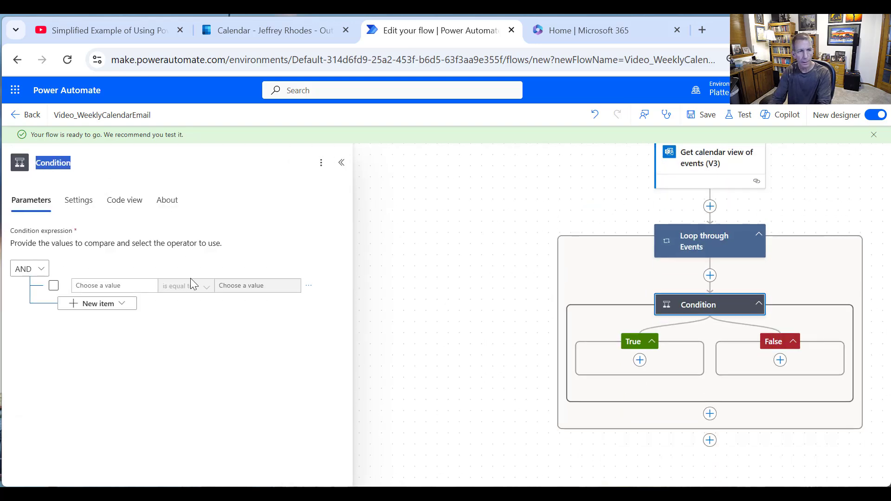
text(Check if)
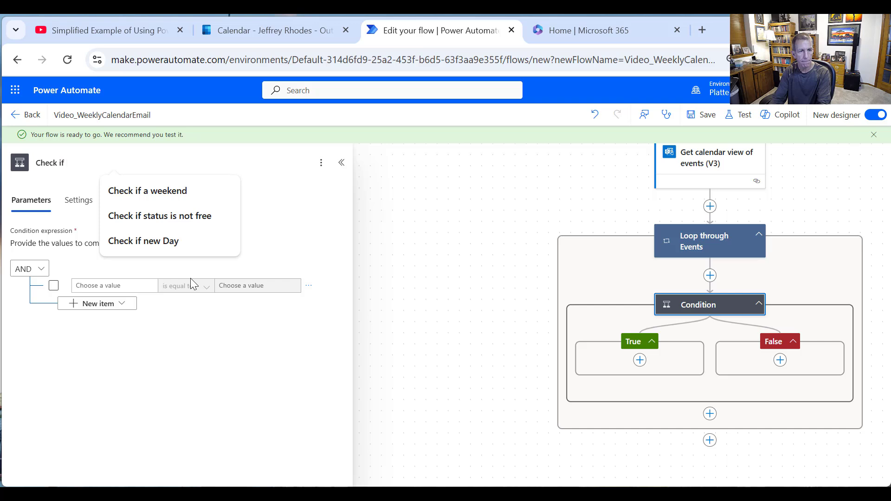
text( new Day)
key(Return)
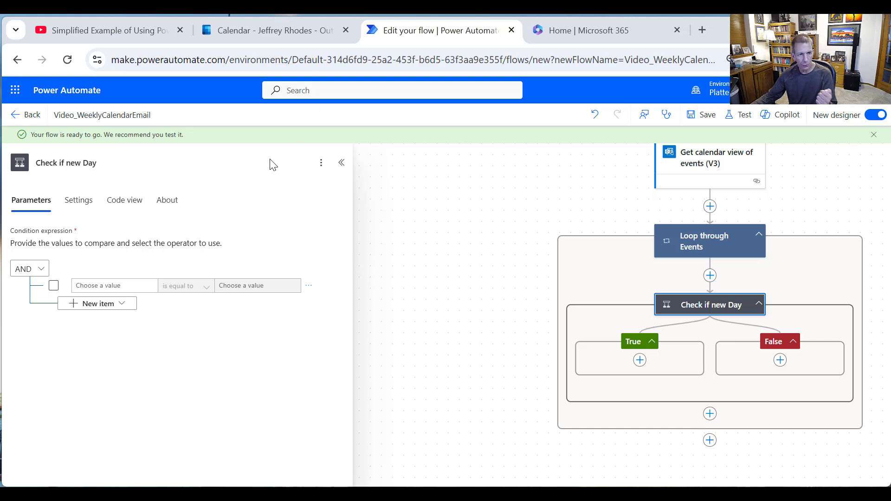
- Set the condition's first value to the expression formatDateTime(item()?['start'], 'D'), using the event's Start time
click(132, 286)
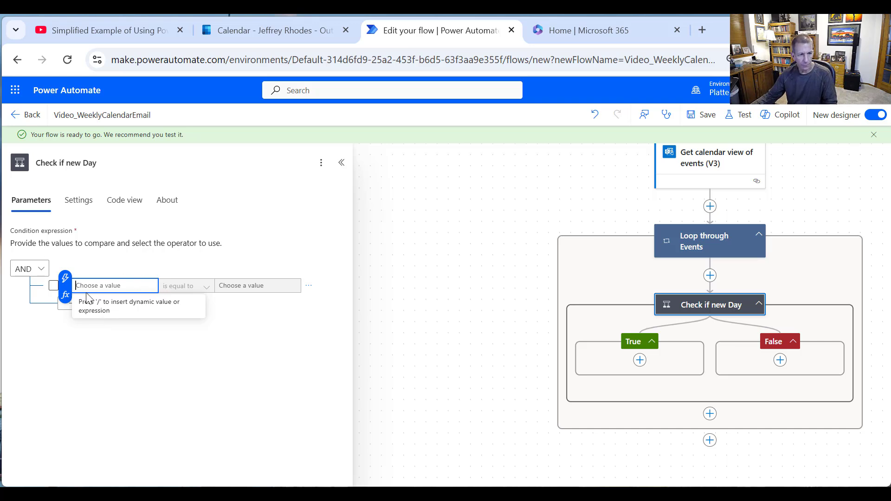
click(65, 294)
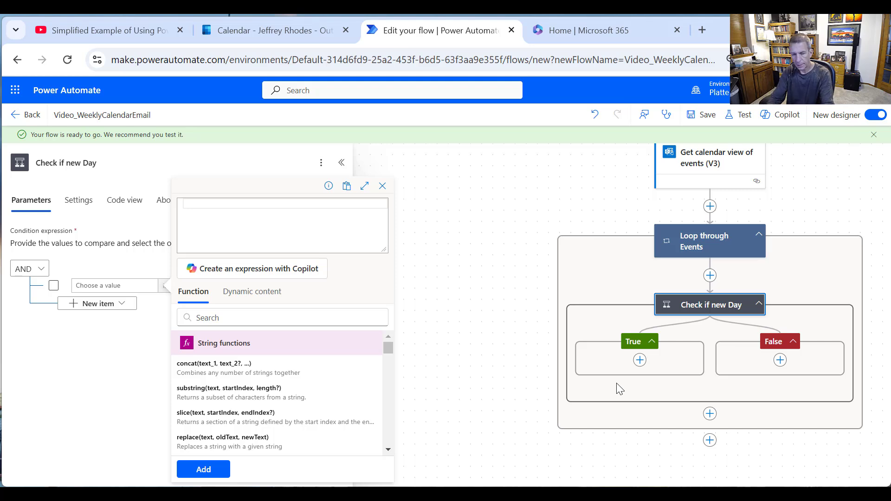
text(formatDateTime)
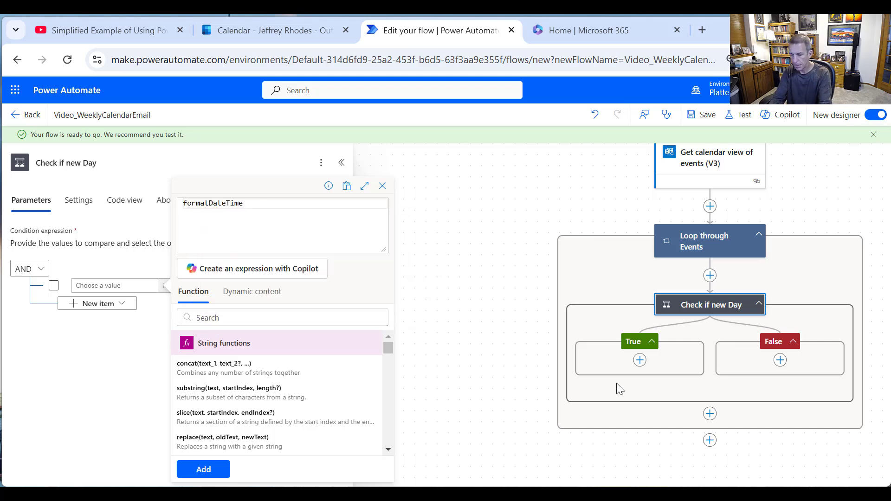
text(()
click(240, 293)
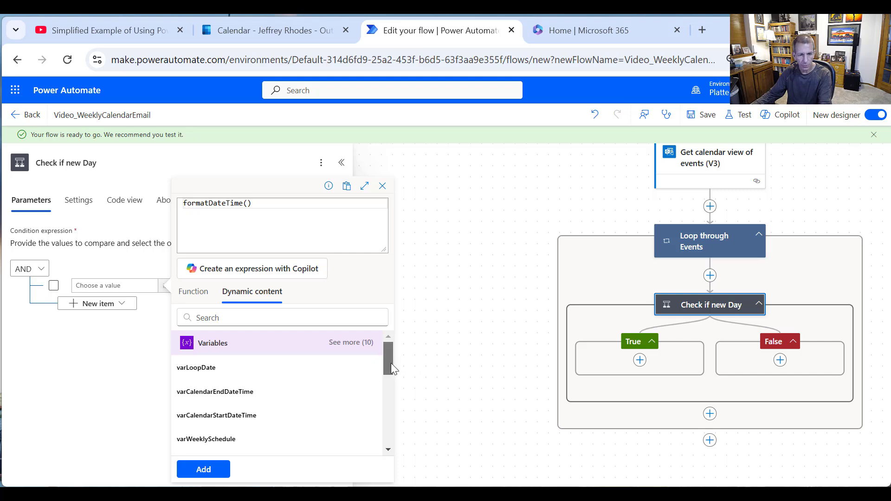
drag(391, 363, 398, 412)
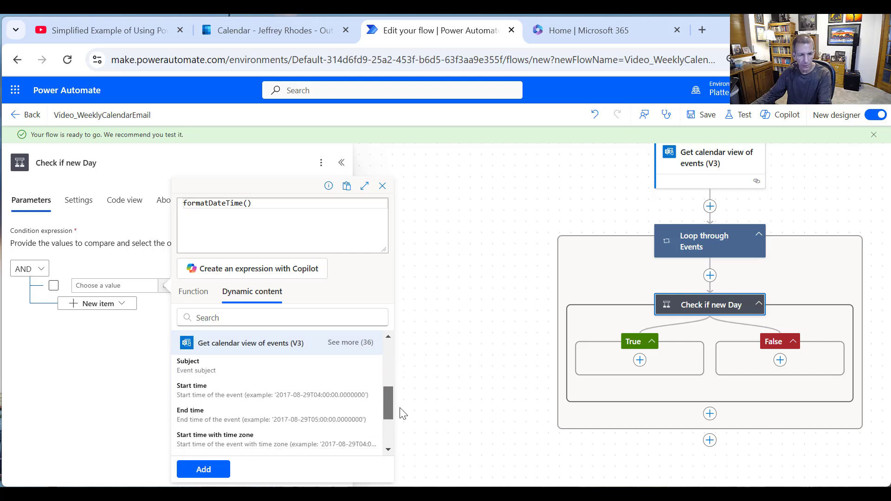
click(263, 402)
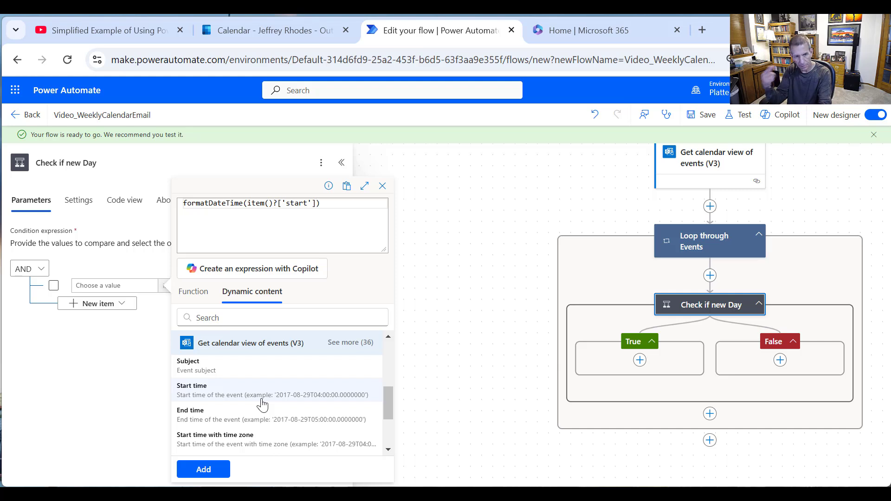
text('D)
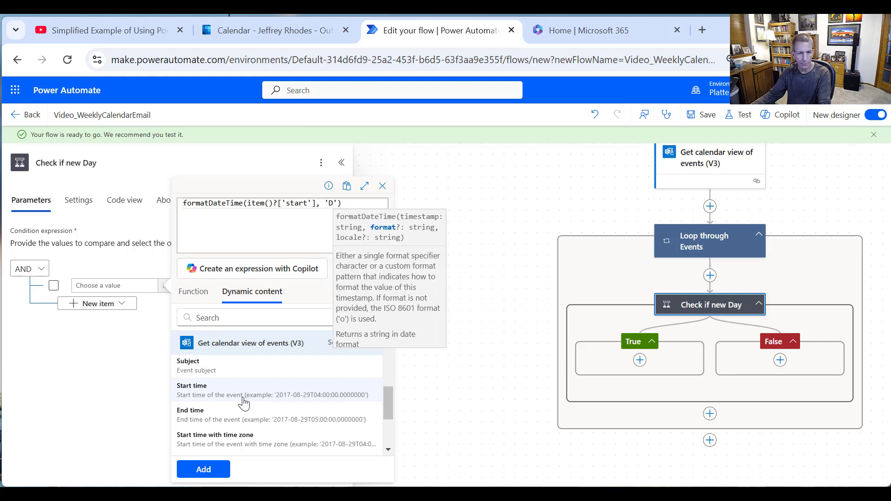
click(204, 470)
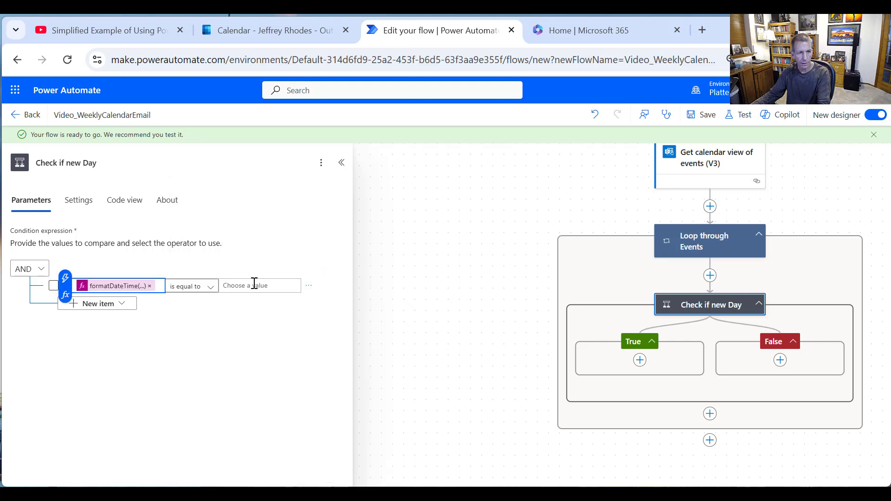
- Set the condition's operator to "is not equal to" and its comparison value to the varLoopDate variable
click(201, 292)
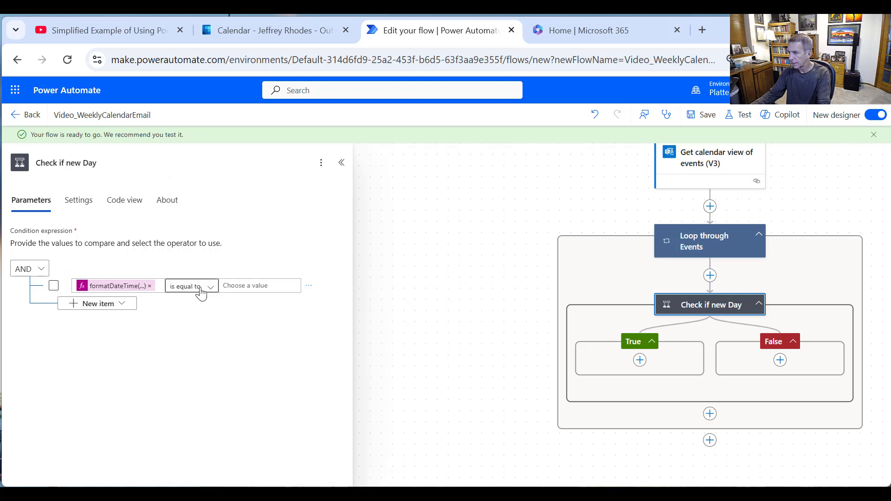
click(204, 293)
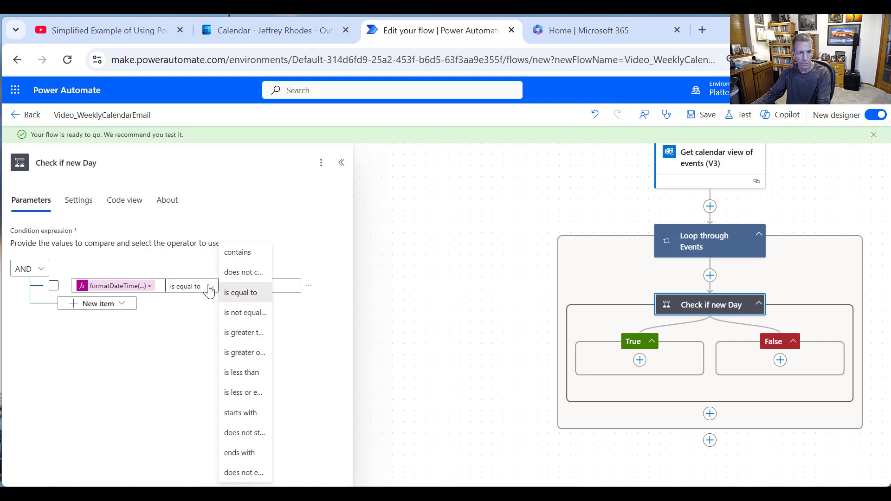
click(249, 314)
click(274, 289)
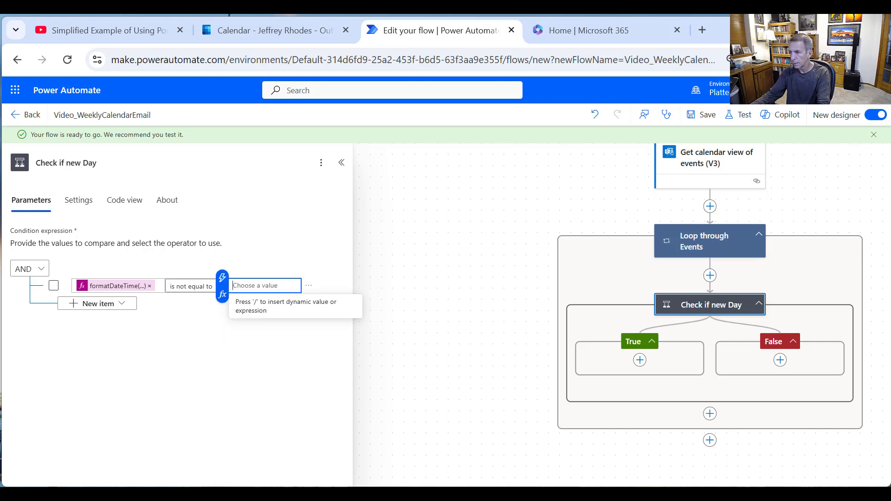
click(271, 289)
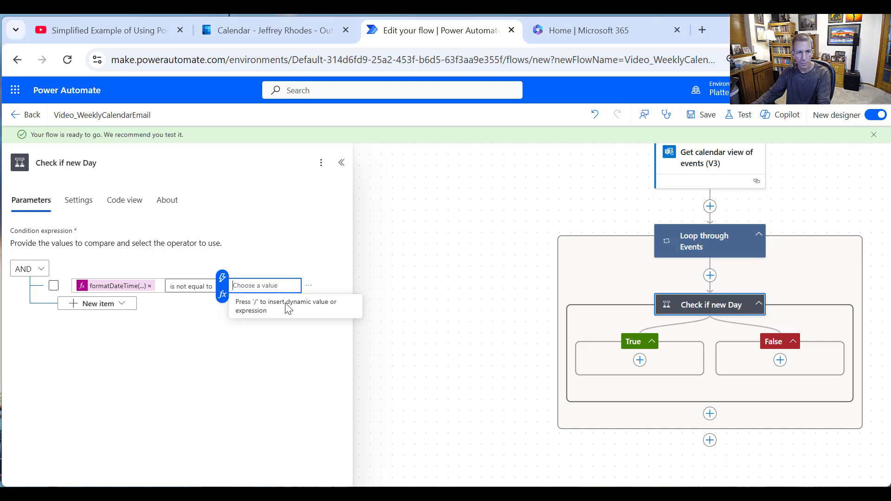
click(222, 278)
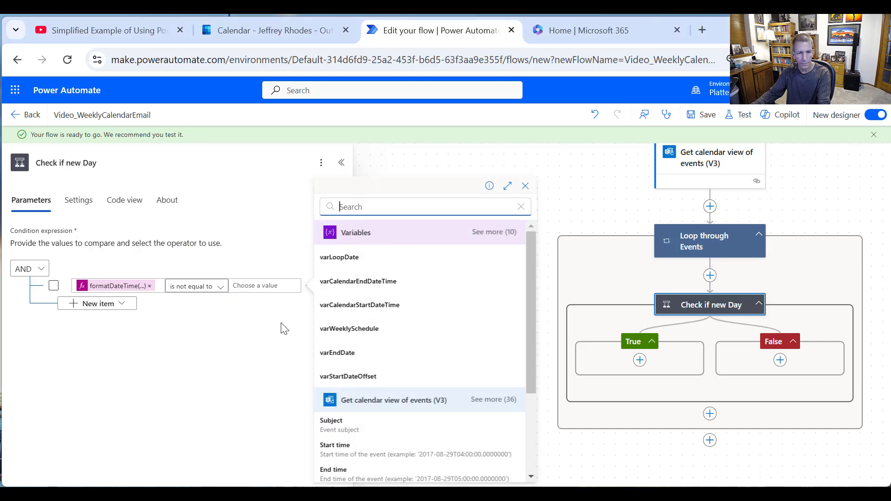
click(343, 258)
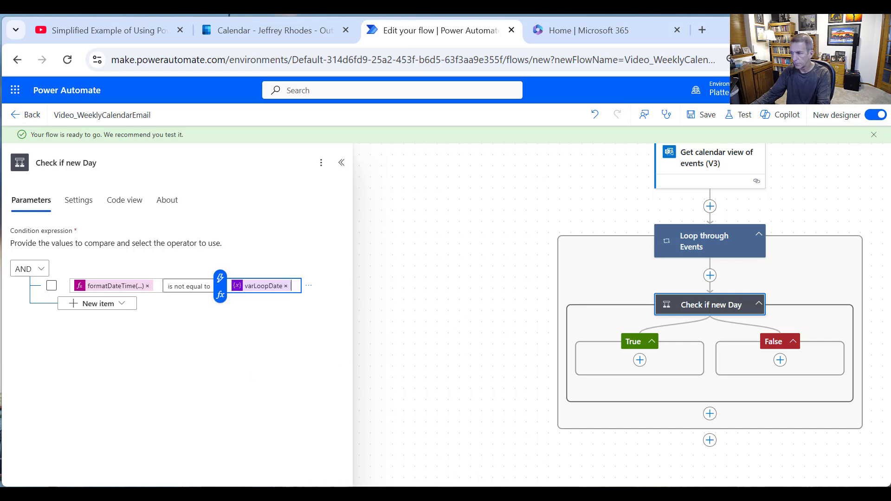
- Add an Append to string variable action in the condition's True branch, targeting varWeeklySchedule
click(639, 360)
click(36, 199)
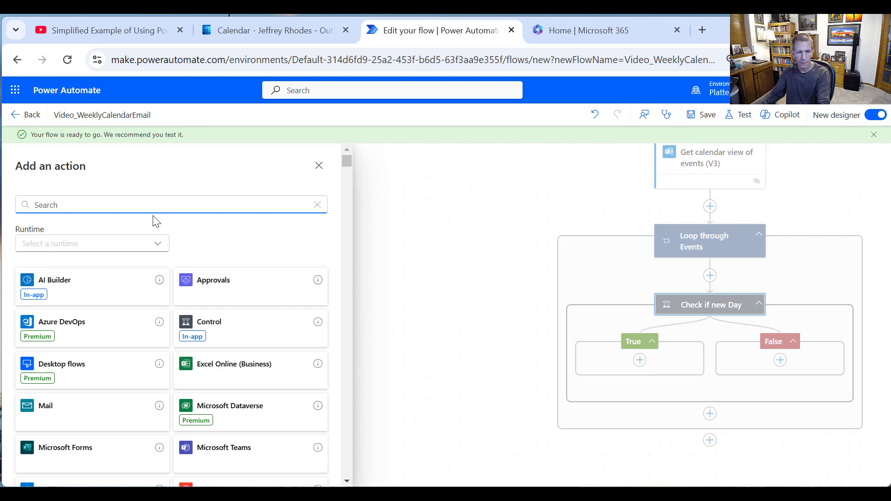
text(variables)
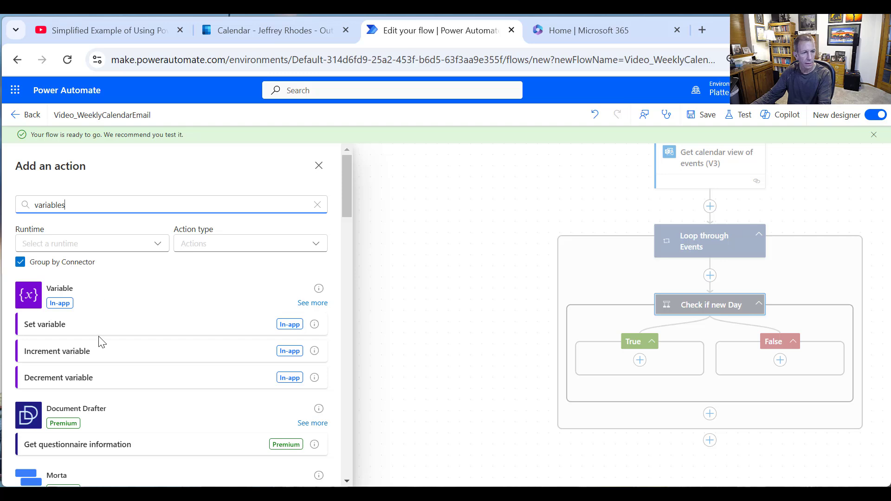
click(300, 305)
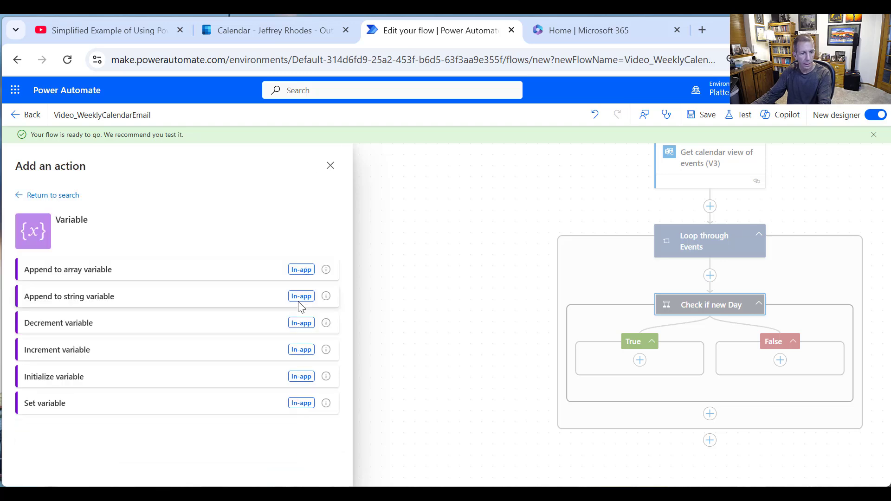
click(79, 303)
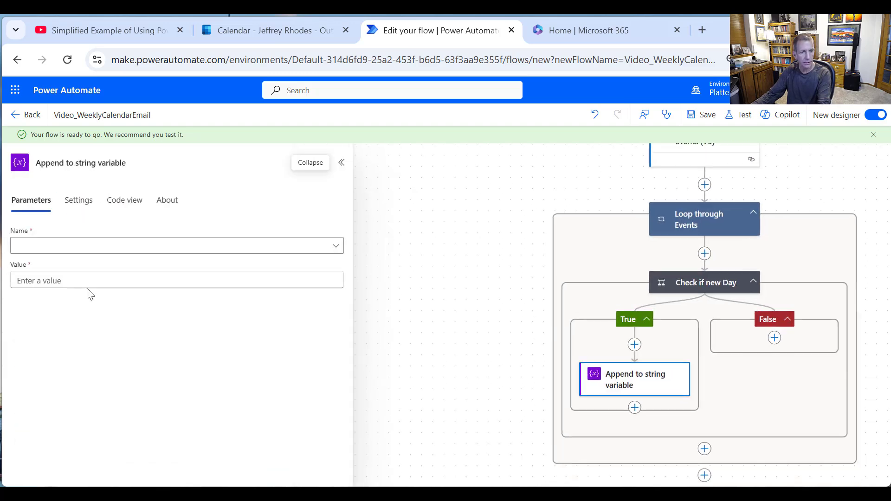
click(79, 244)
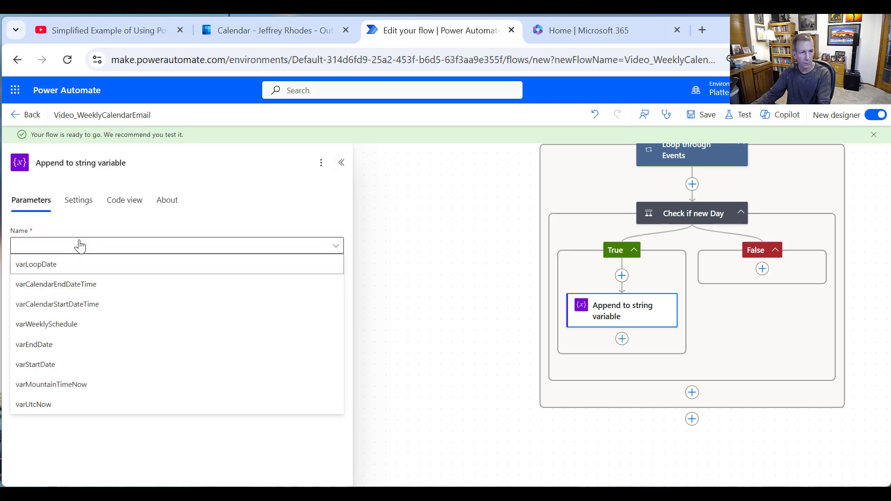
click(68, 328)
- Rename the append action to "Append to varWeeklySchedule"
click(124, 163)
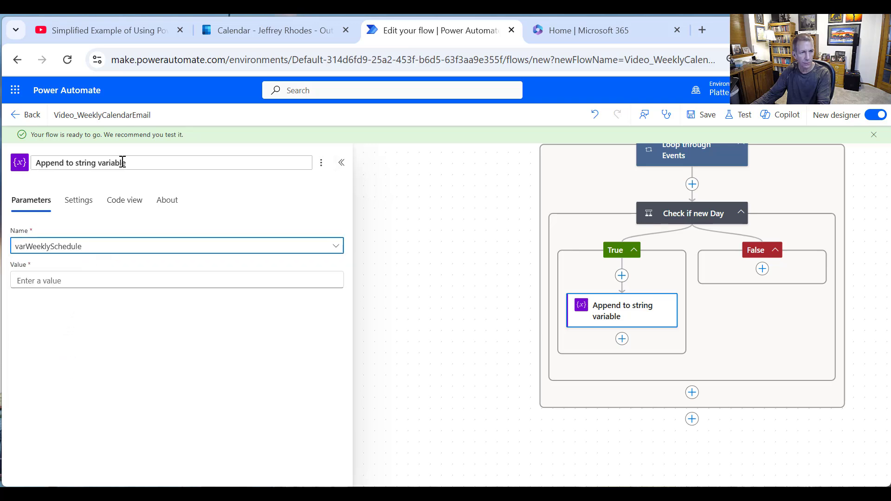
drag(126, 162, 77, 152)
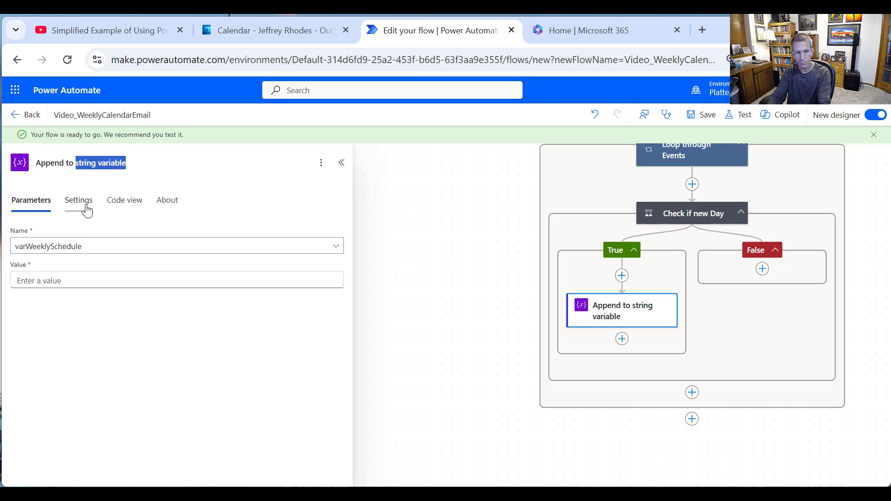
text(varWe)
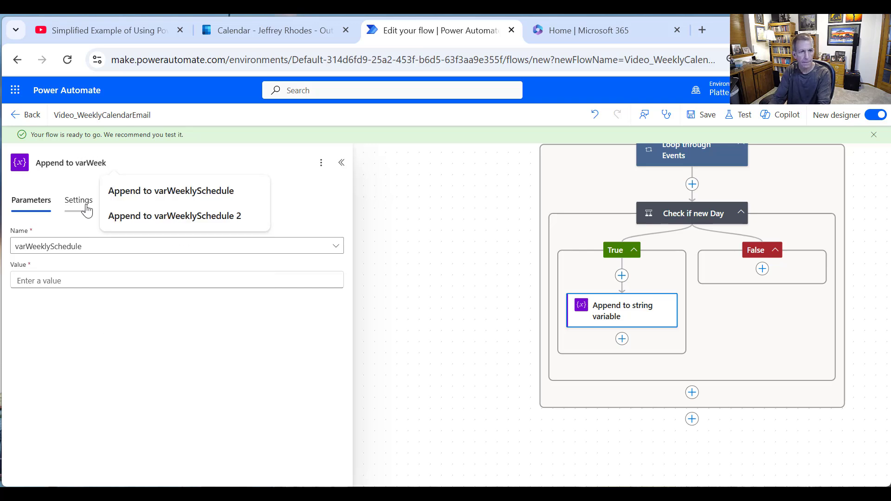
text(ek)
click(144, 188)
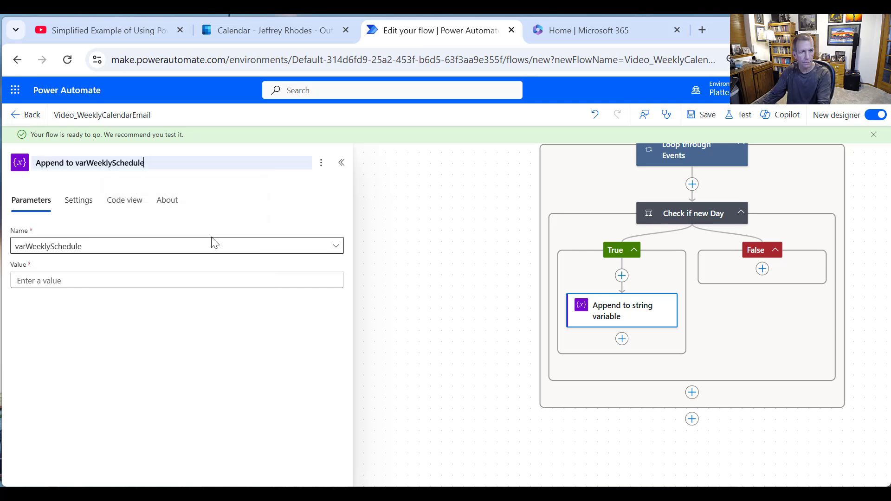
- Enter the opening table header markup <tr><th colspan="4"> as the value of the append action
click(105, 281)
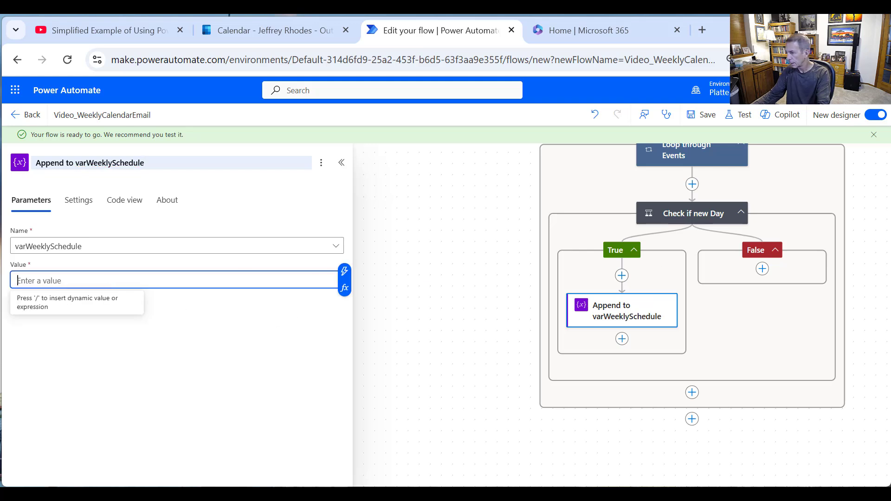
key(alt+Tab)
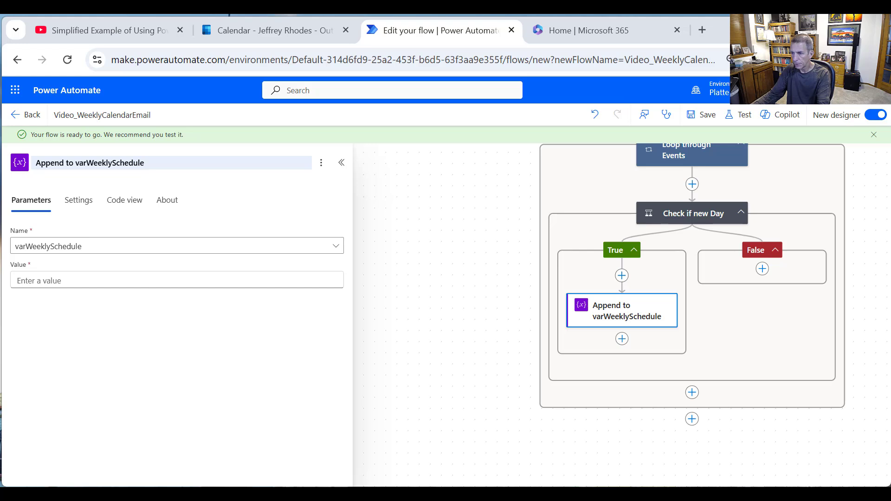
click(51, 279)
text(<tr><th colspan="4">)
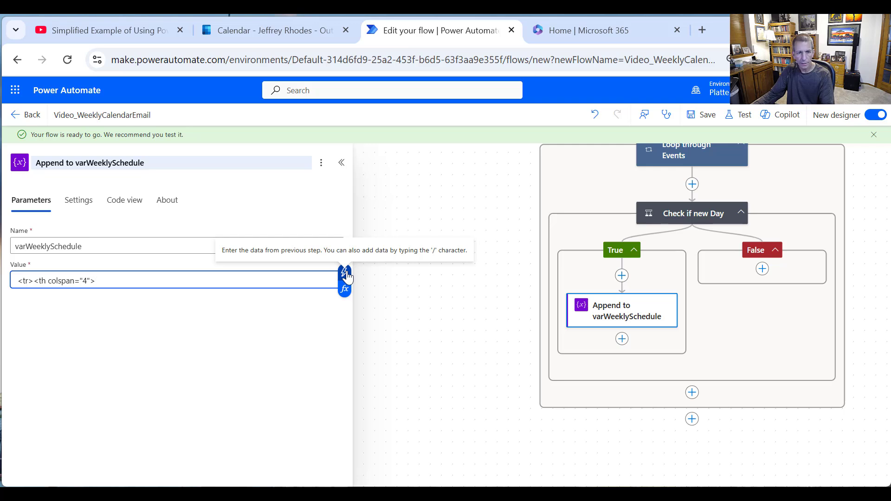
- Add the expression formatDateTime(item()?['start'], 'D') followed by the closing markup </th></tr> to the append action's value
click(345, 289)
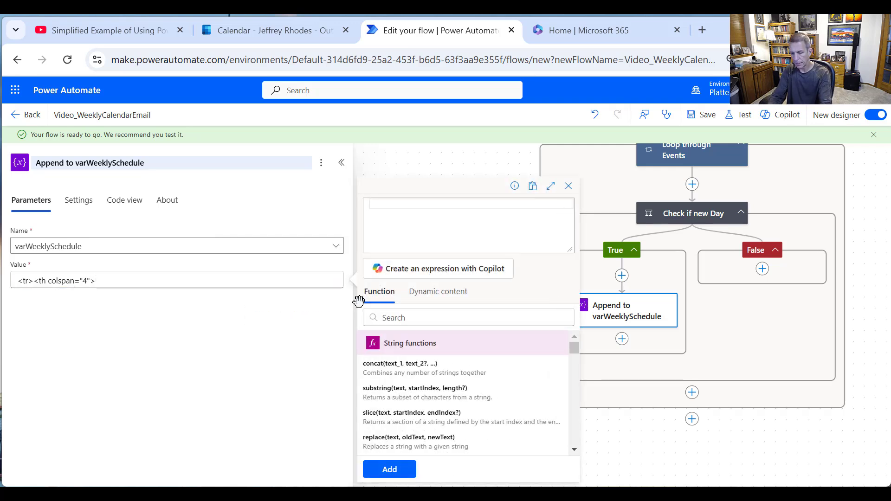
text(forma)
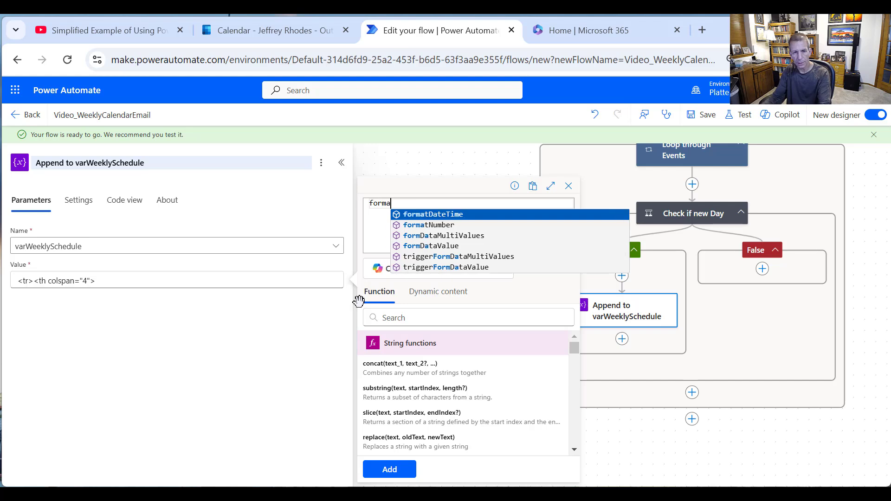
key(Return)
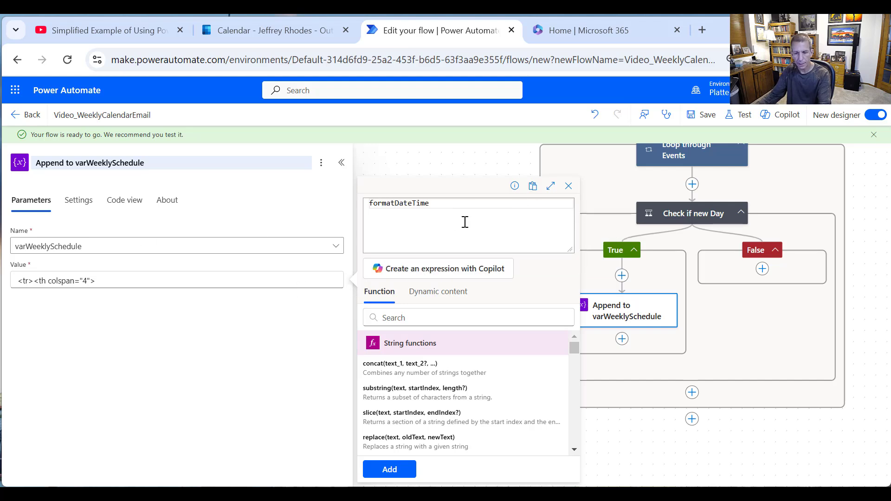
text(()
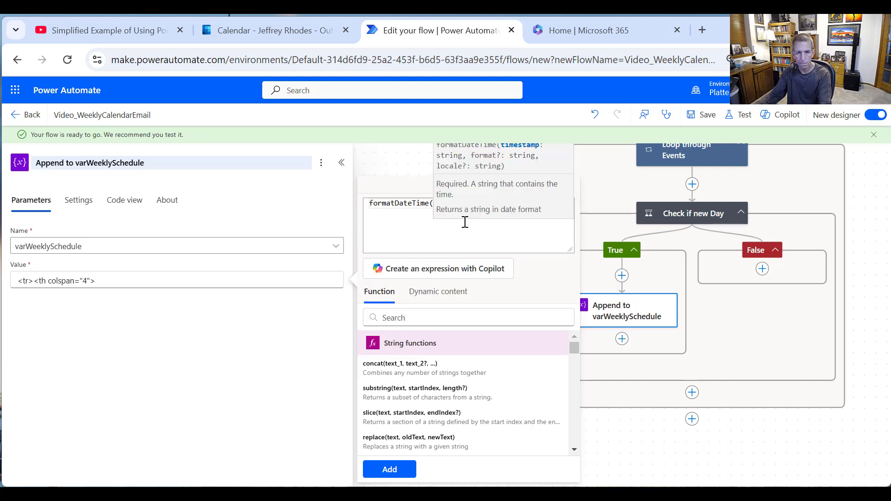
click(423, 291)
scroll(445, 408, down, 5)
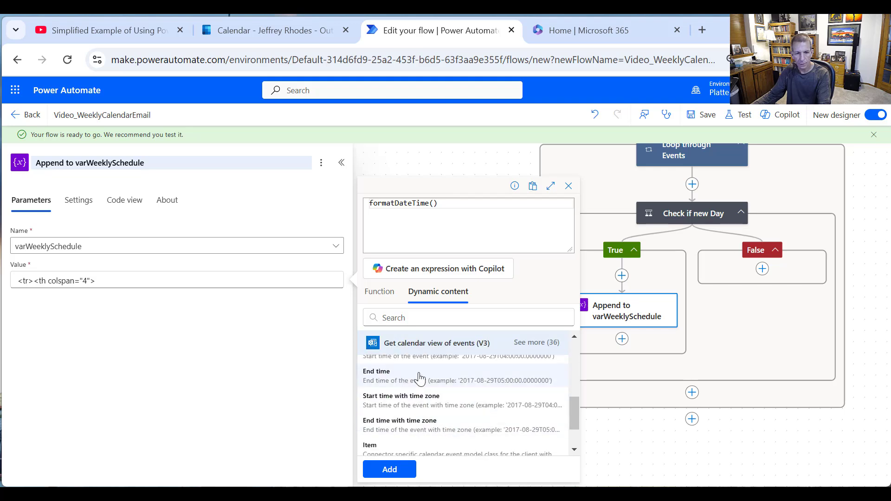
scroll(418, 384, up, 3)
click(413, 418)
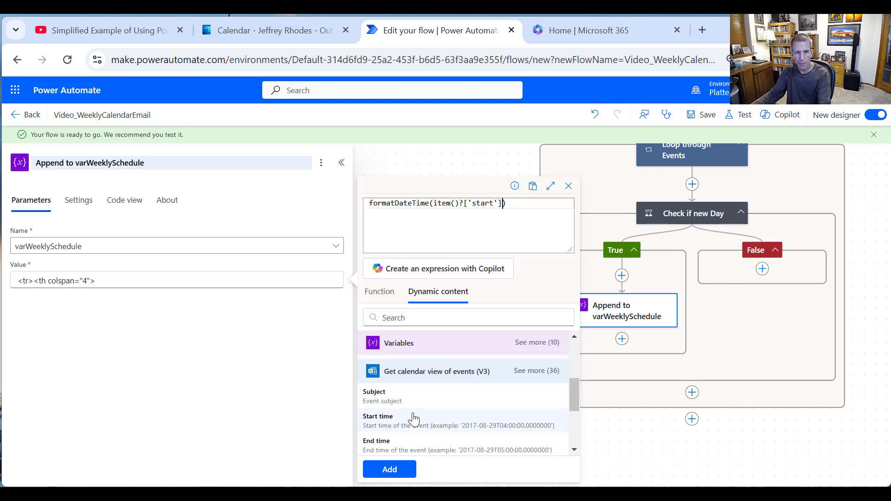
text(, ')
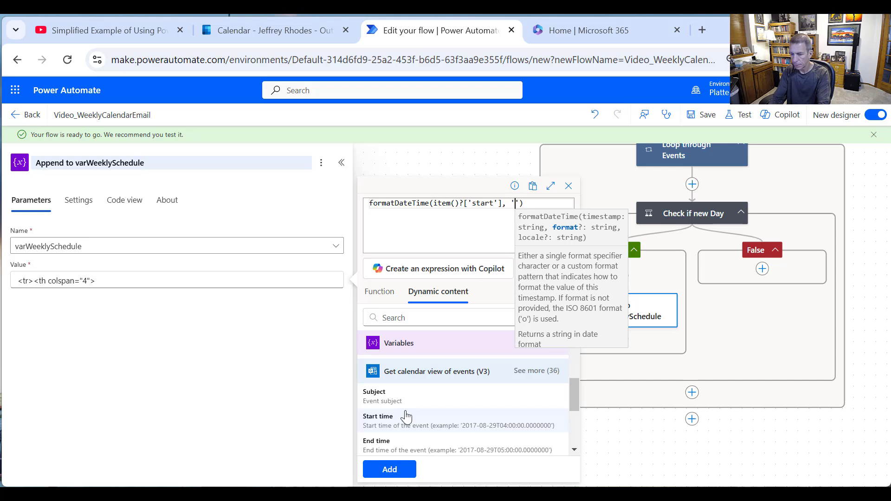
text(D)
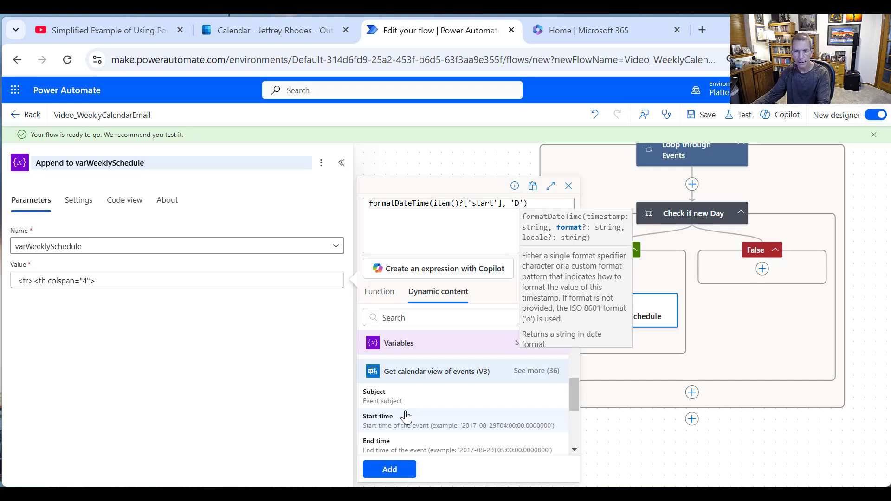
click(402, 470)
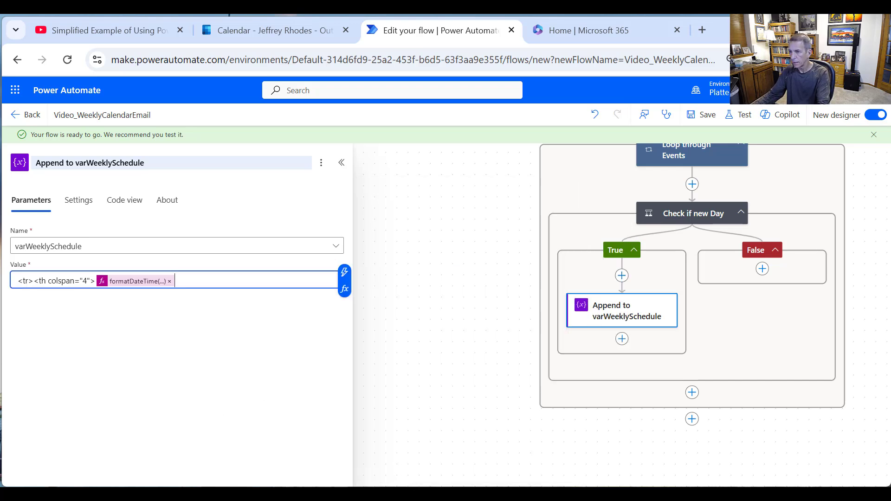
key(alt+Tab)
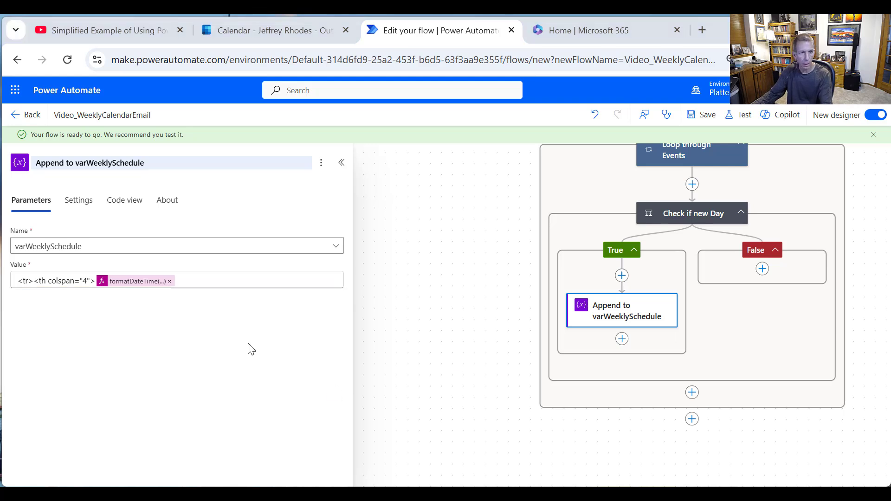
click(222, 280)
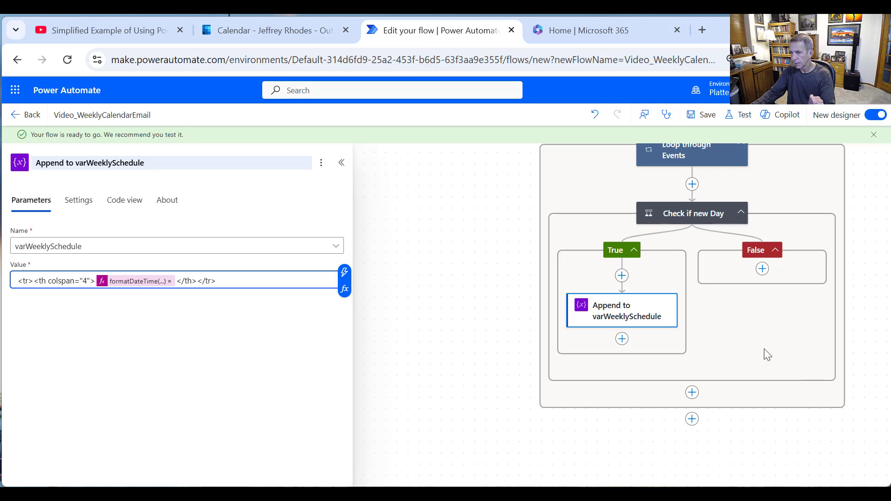
- Add a Set variable action for varLoopDate after the append action in the True branch, and rename it "Set varLoopDate"
click(623, 338)
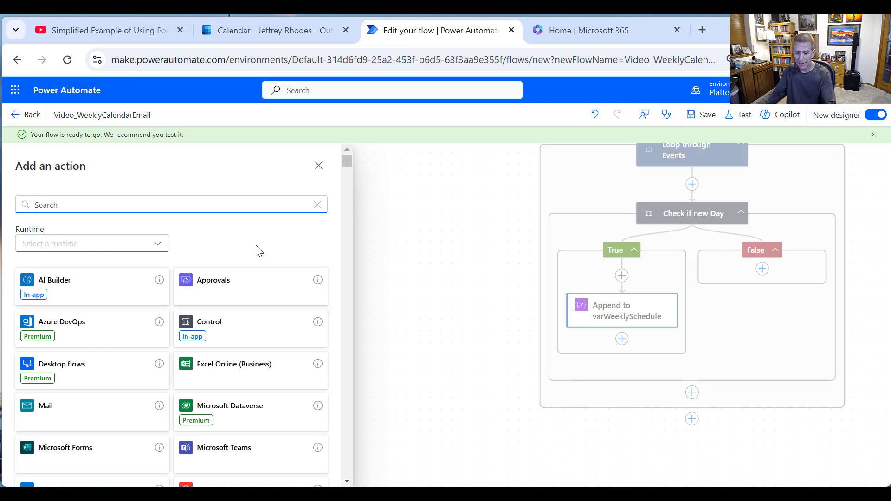
text(v)
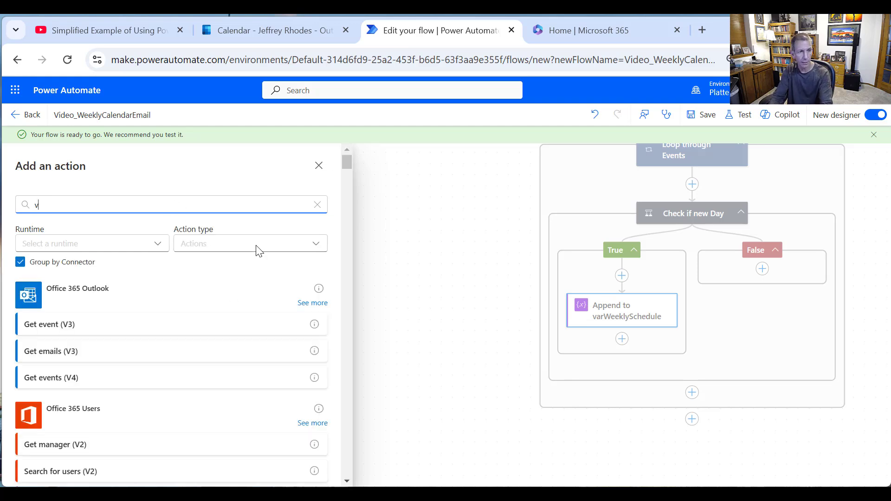
text(ariable)
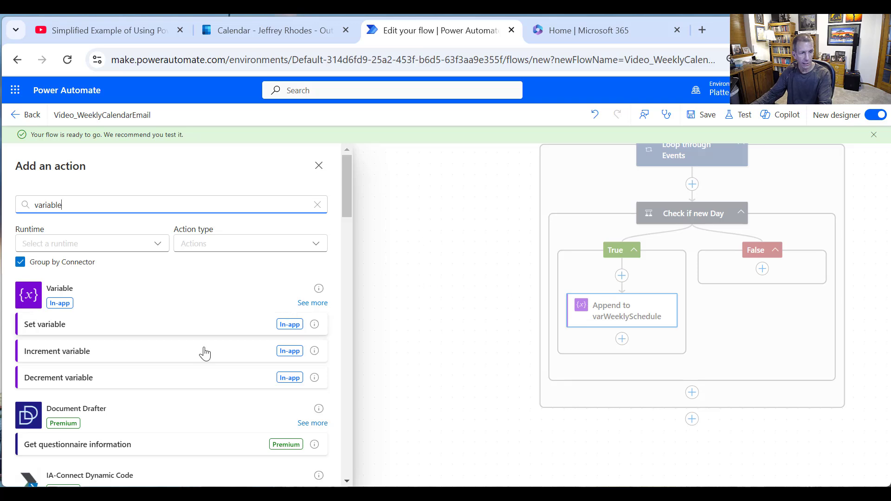
click(57, 327)
click(91, 246)
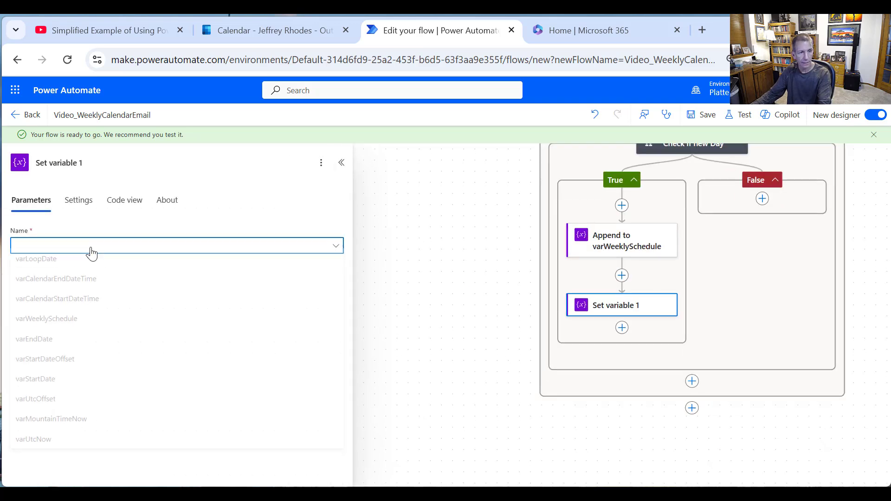
click(67, 265)
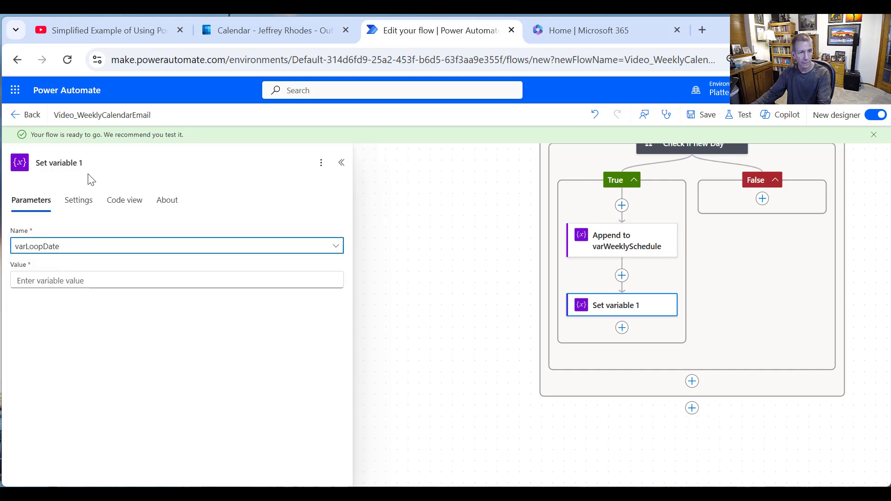
drag(82, 162, 59, 164)
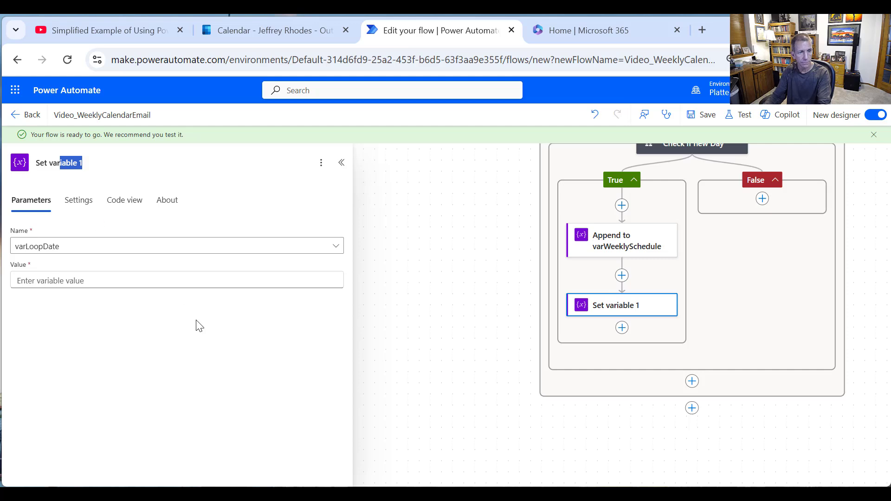
text(rLoopDat)
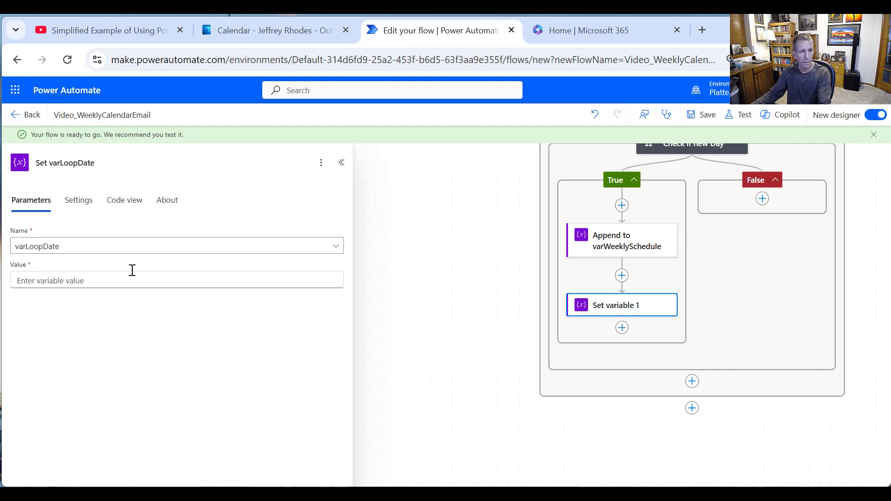
- Set the value of varLoopDate to the expression formatDateTime(item()?['start'], 'D') using the event's start time
click(133, 270)
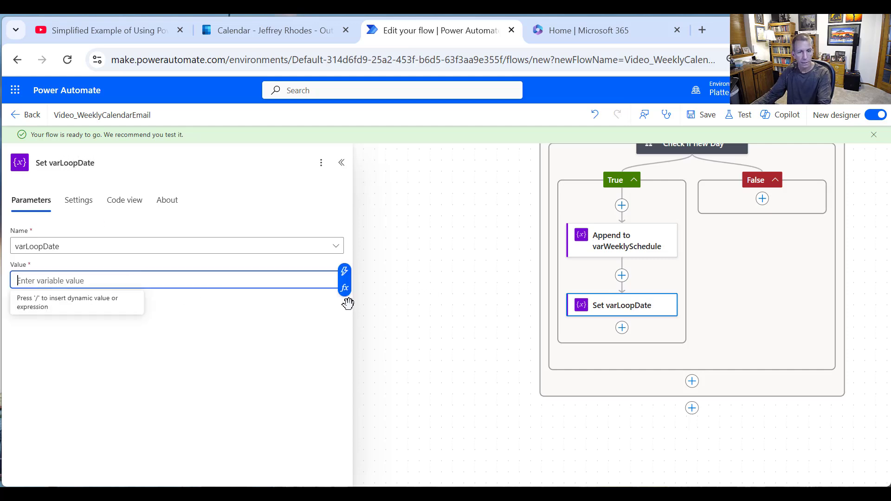
click(345, 288)
text(fo)
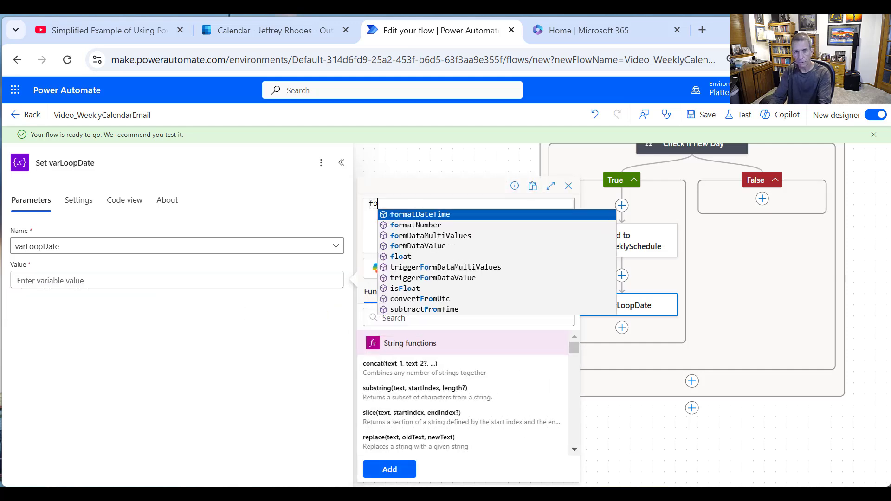
text(rmatDateTime()
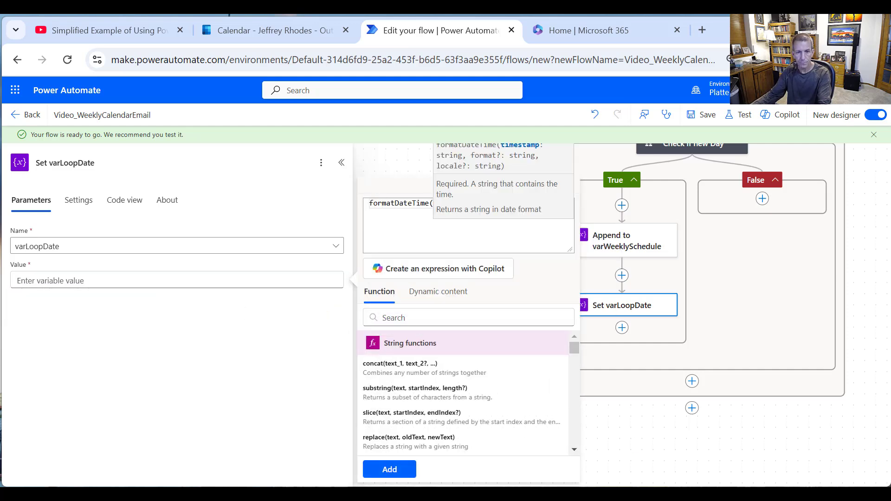
click(438, 291)
scroll(540, 400, down, 3)
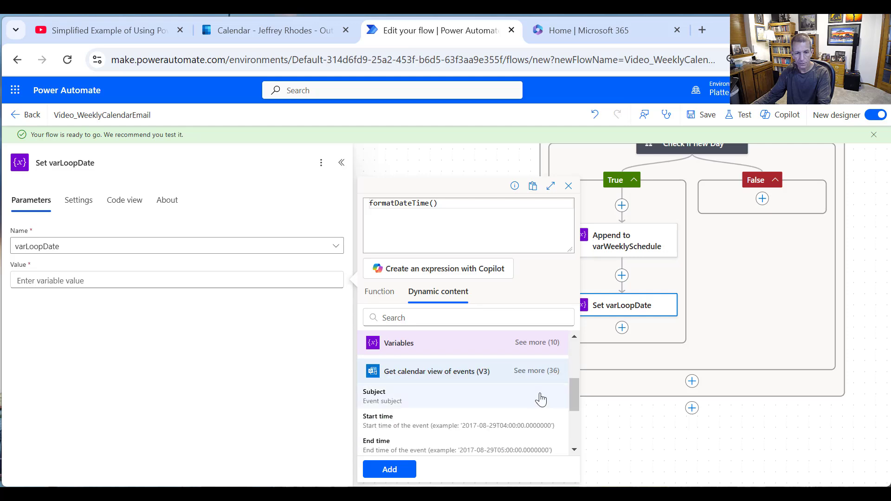
click(481, 427)
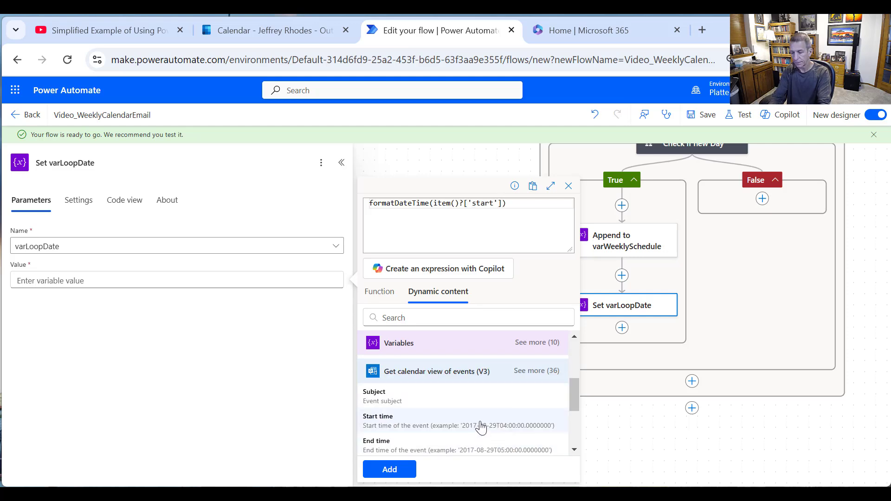
text(, )
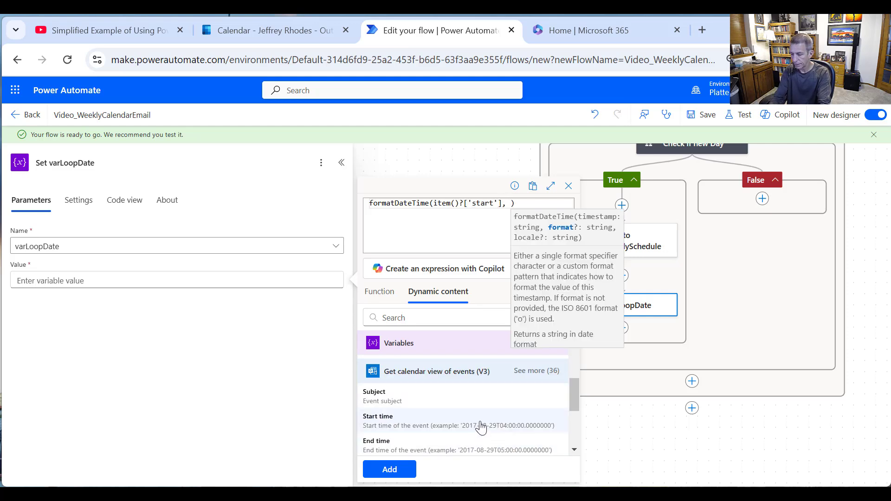
text('D')
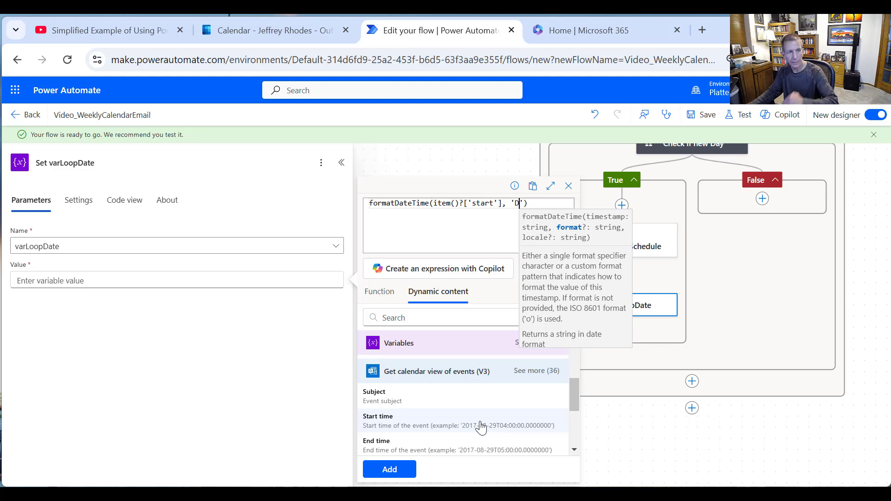
click(383, 472)
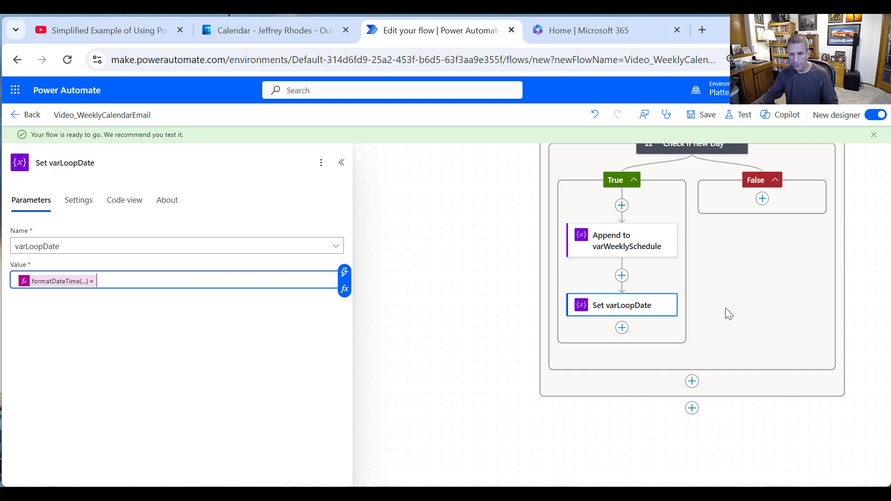
- Collapse the "Check if new Day" condition and add an Append to string variable action for varWeeklySchedule after it, inside the events loop
scroll(795, 258, up, 1)
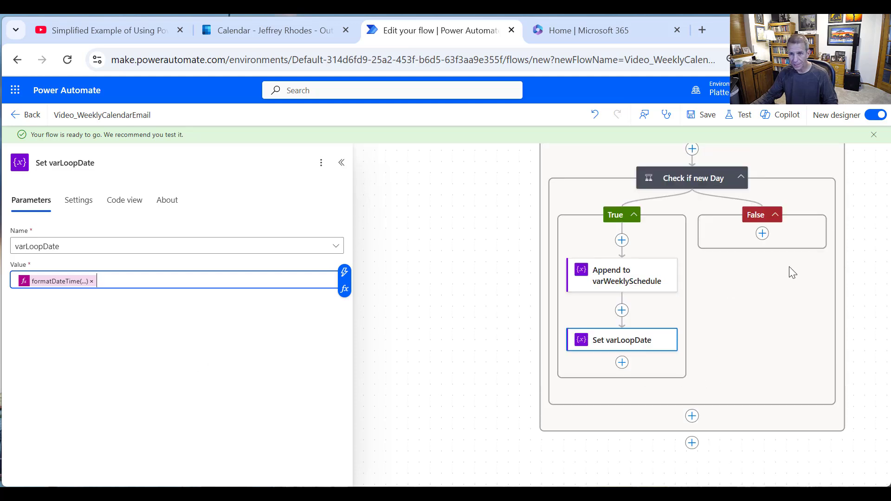
click(740, 180)
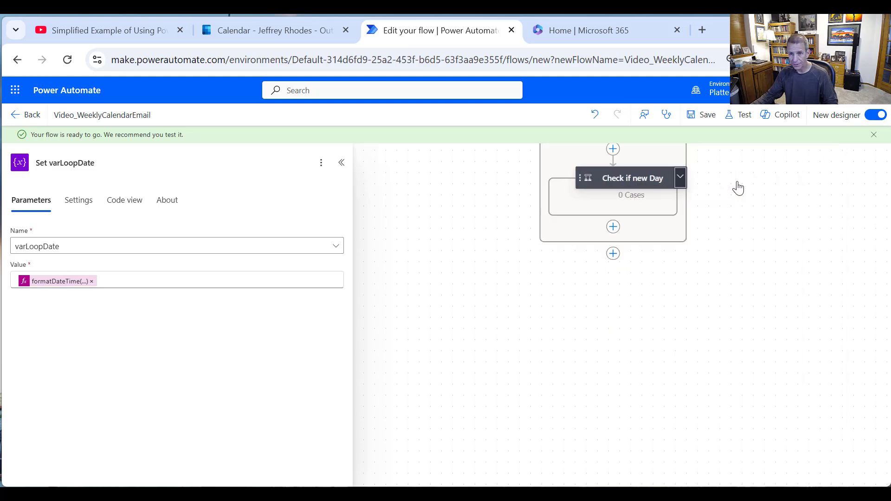
click(613, 226)
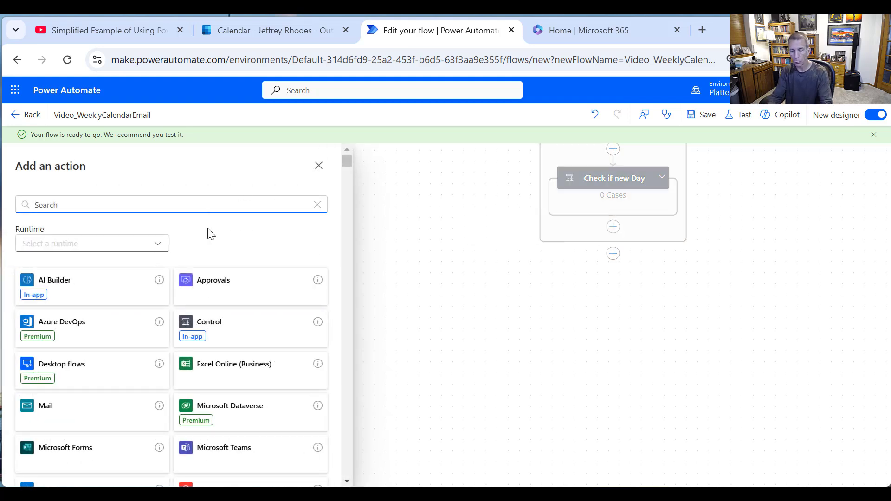
text(variable)
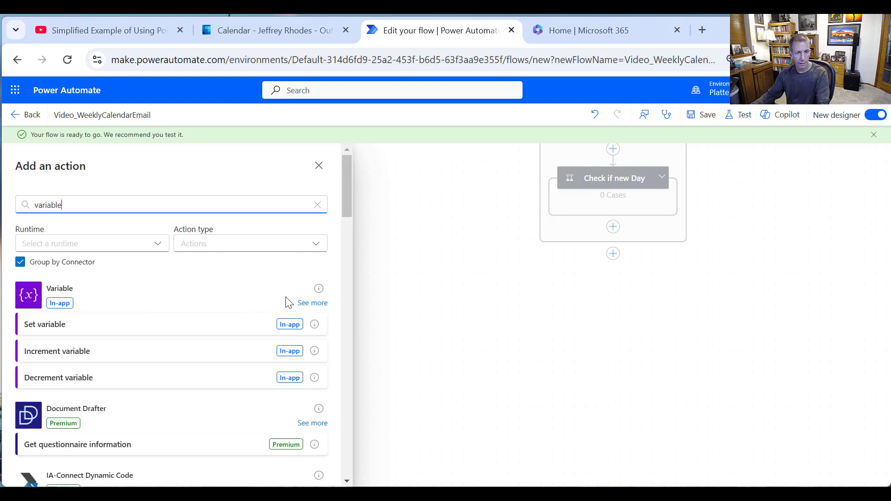
click(312, 302)
click(68, 299)
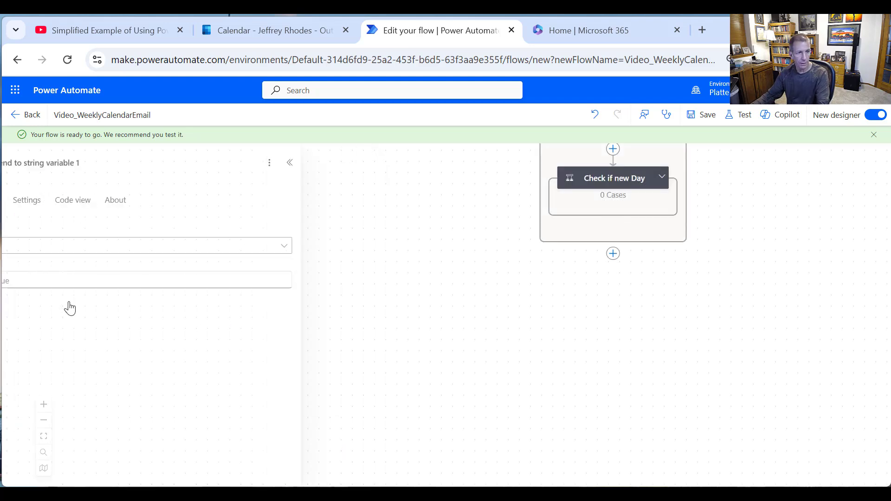
click(89, 249)
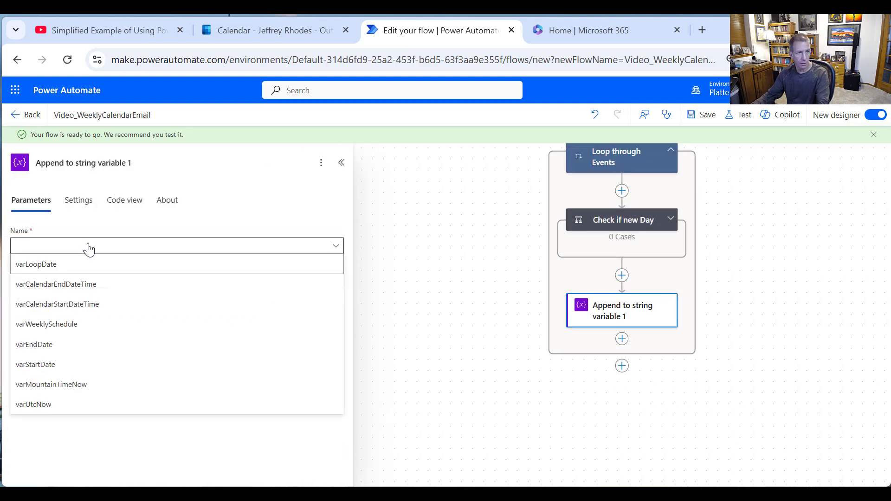
click(82, 325)
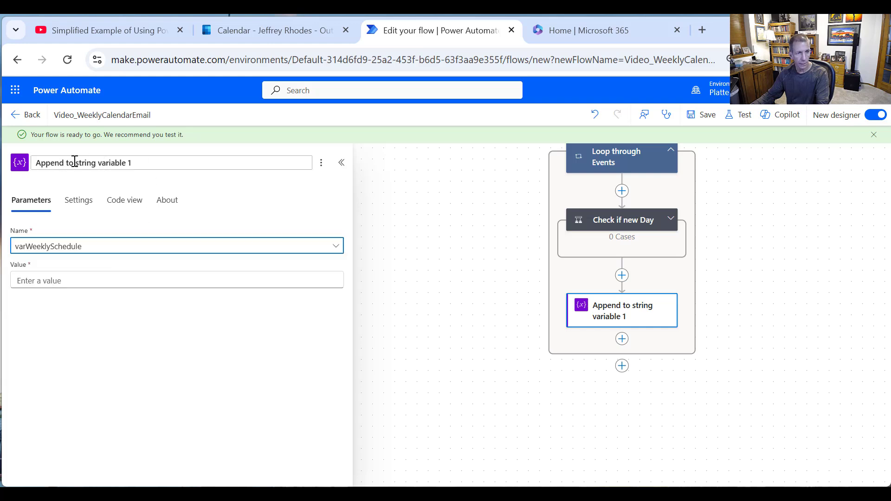
- Rename the new append action inside the events loop as "Append to varWeeklySchedule 2"
drag(75, 161, 213, 173)
text(var)
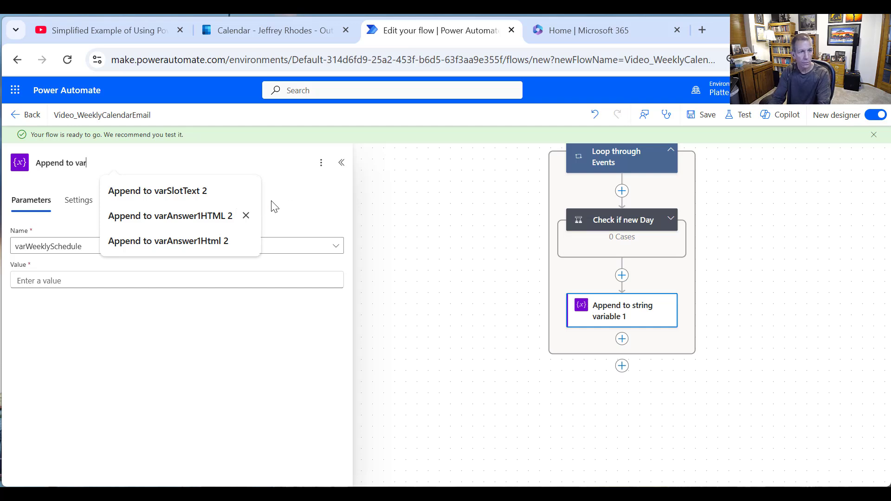
text(Weekly)
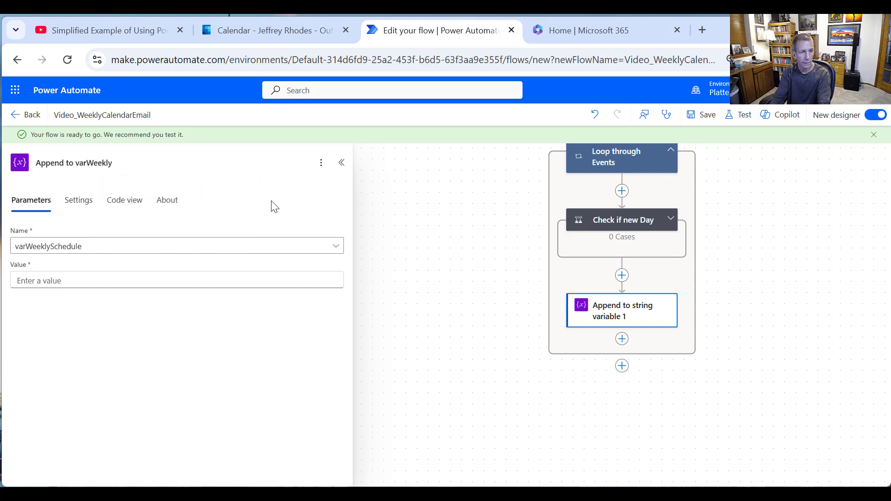
text(Schedule 2)
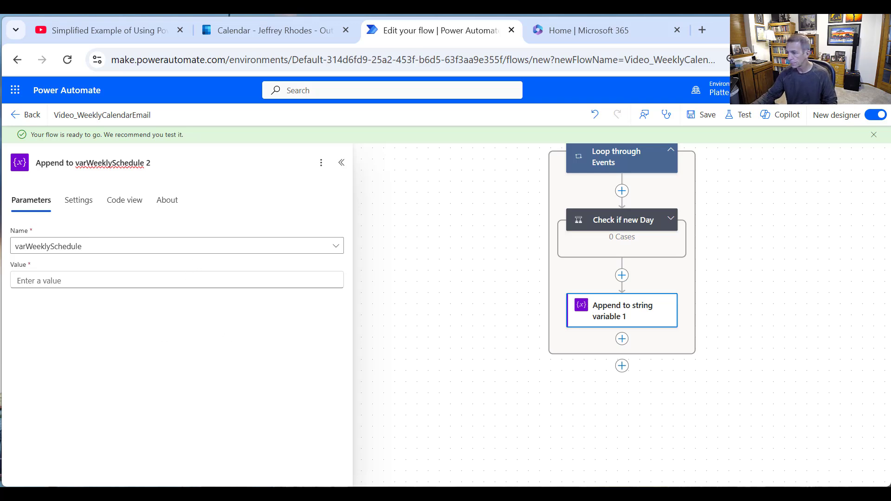
key(Return)
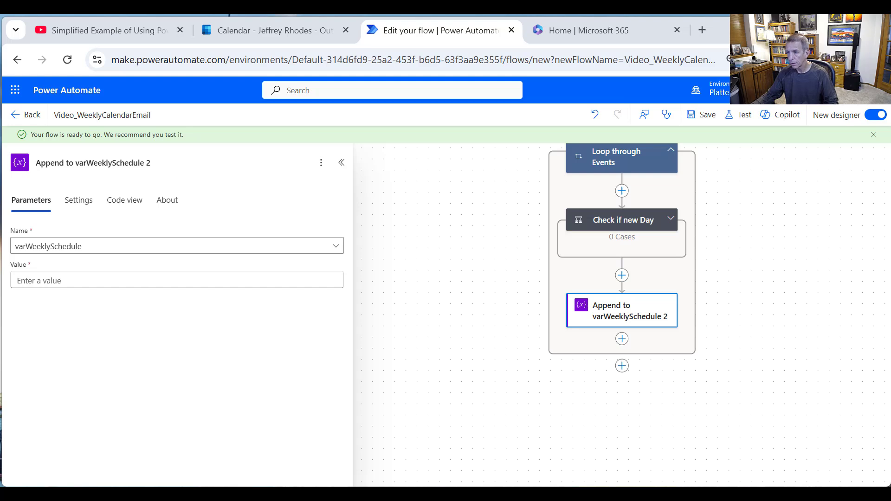
- Begin the append action's value with <tr><td>, the event's Subject, and the cell separator </td><td>
click(82, 278)
text(<tr><td>)
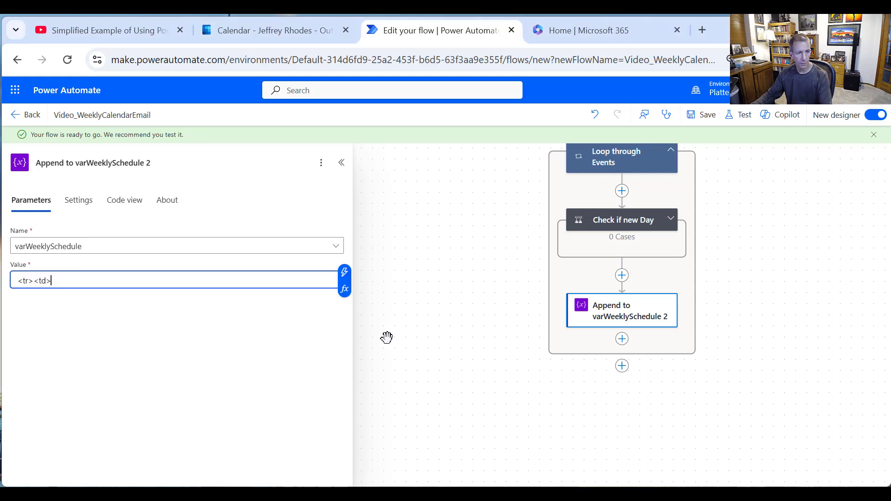
click(344, 278)
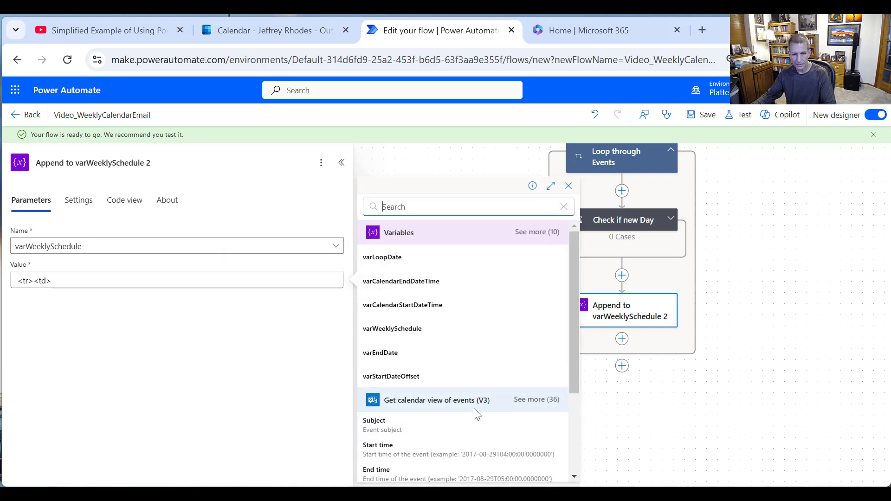
click(431, 423)
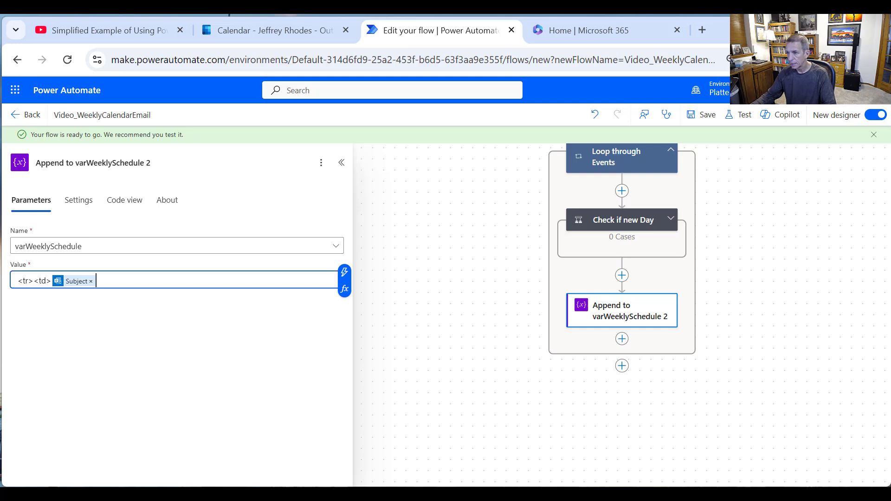
key(alt+Tab)
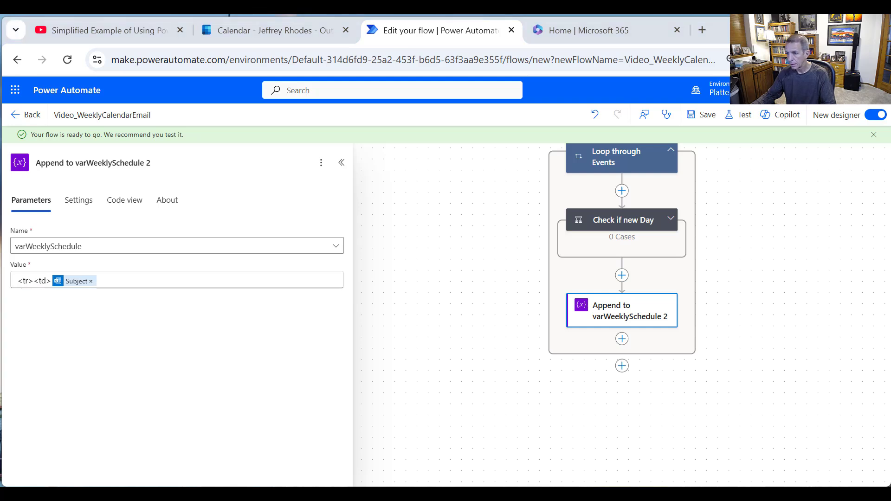
click(202, 285)
key(ctrl+v)
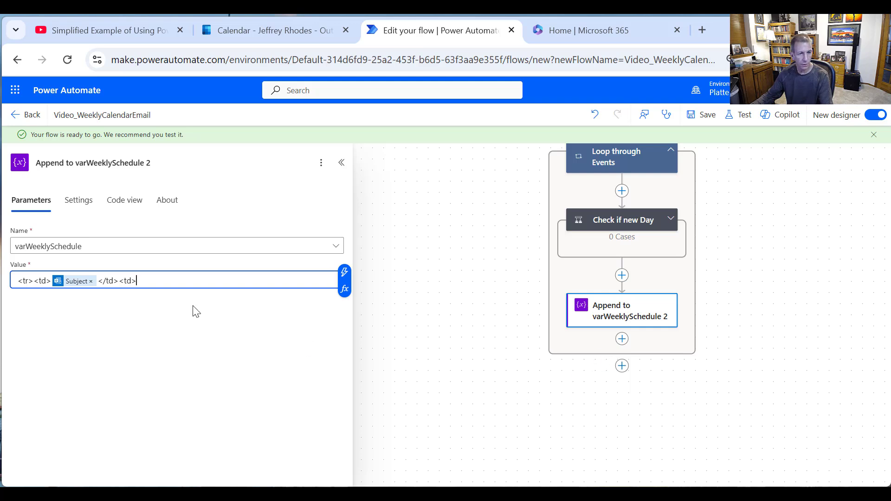
- Add the expression formatDateTime(item()?['start'], 'g') to the end of the value and copy its text for reuse
click(344, 295)
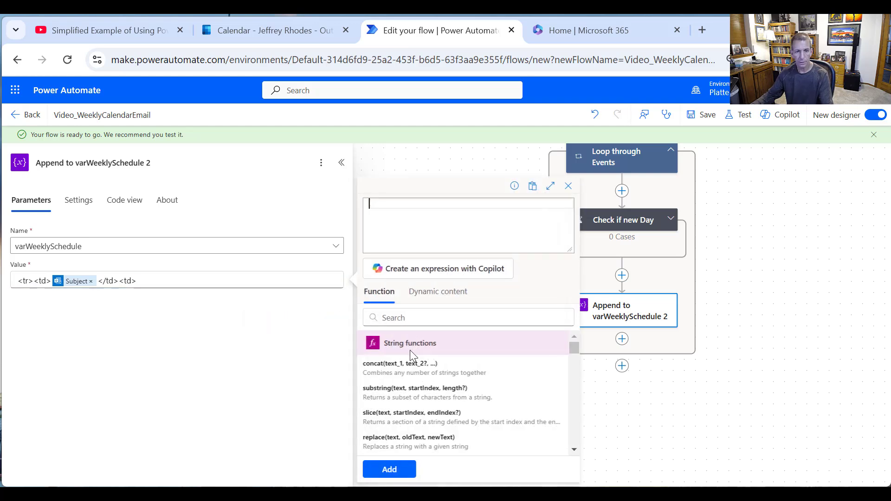
text(format)
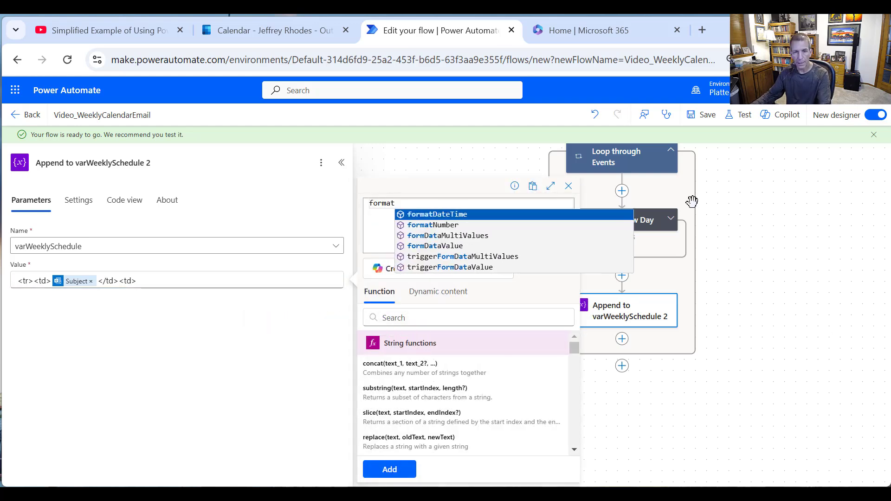
click(479, 213)
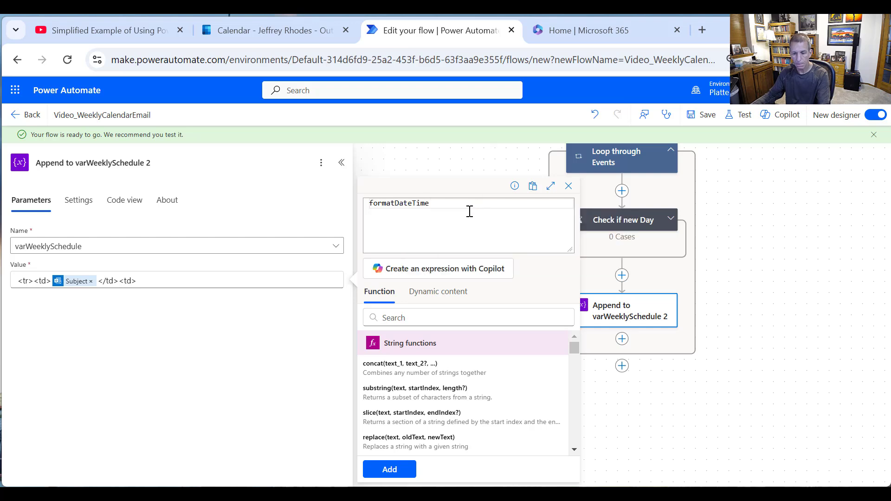
text(()
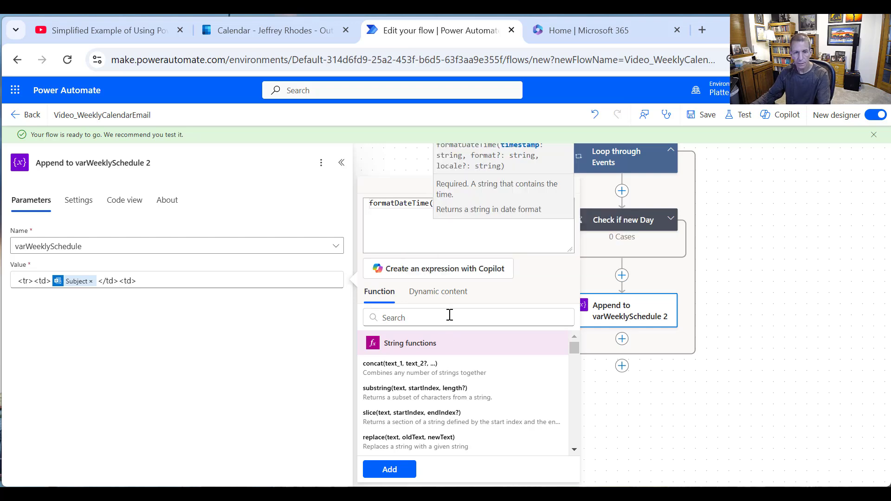
click(439, 292)
scroll(448, 409, down, 5)
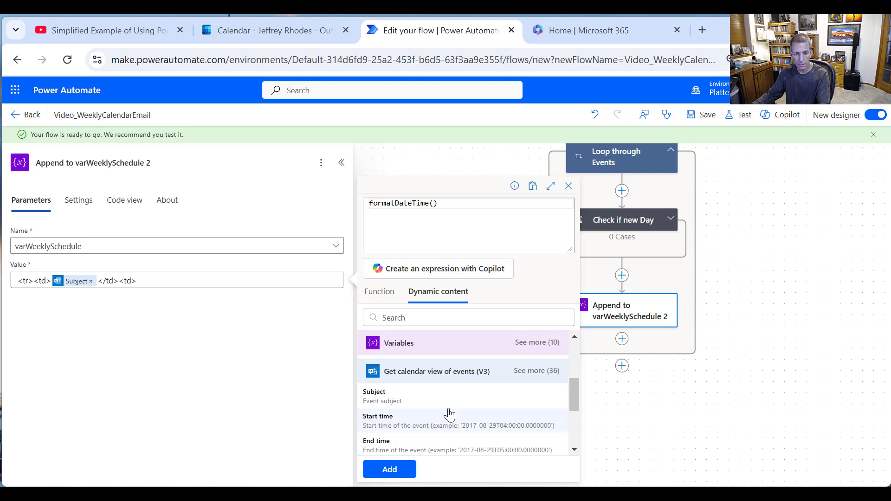
click(444, 422)
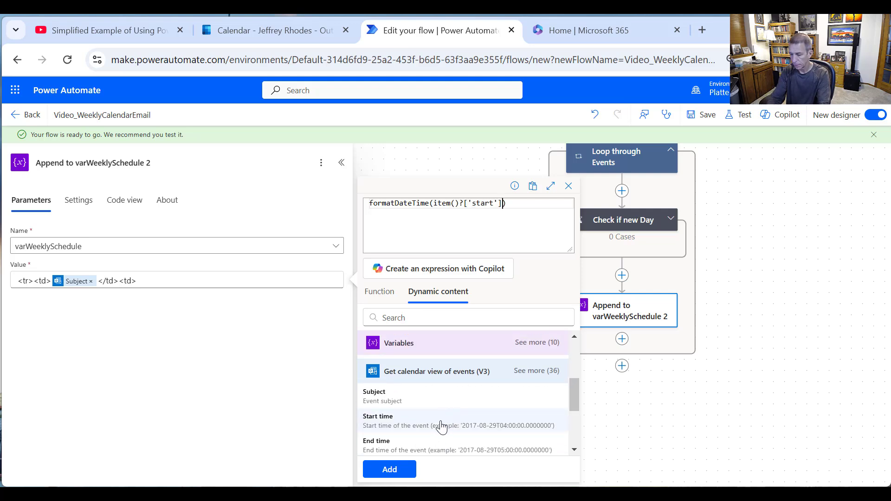
text(, 'D)
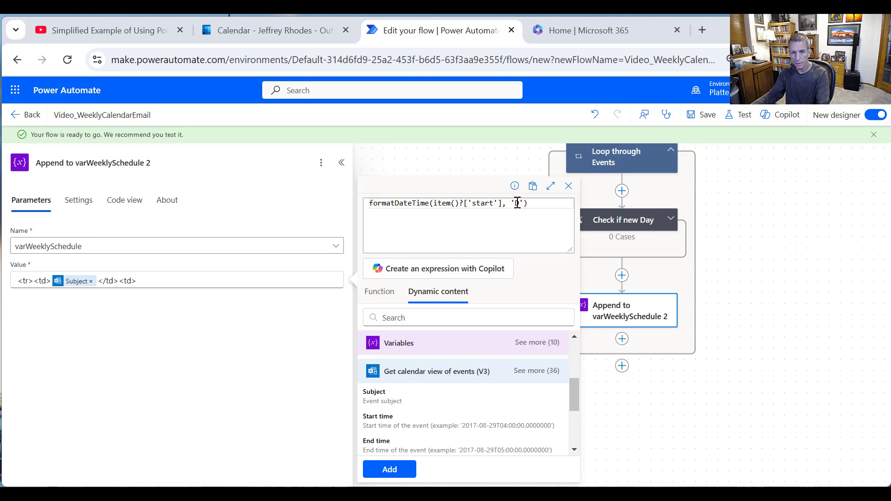
drag(514, 203, 523, 205)
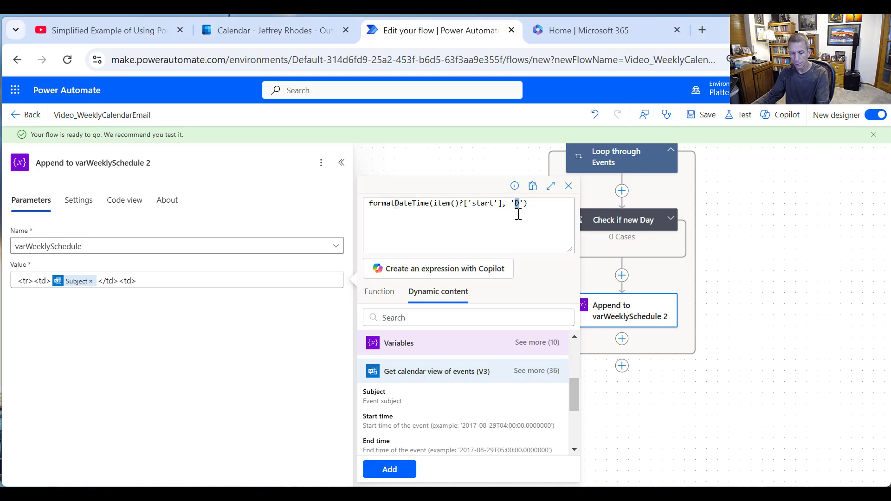
text(g)
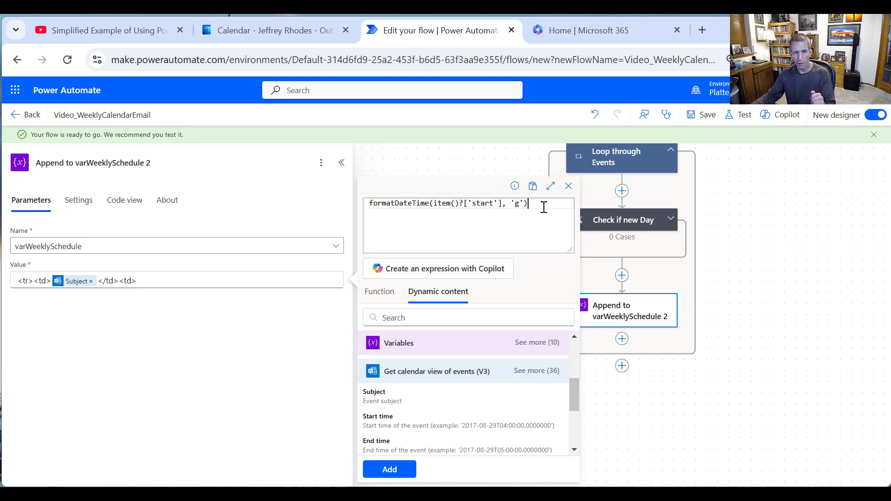
key(shift+Home)
key(ctrl+c)
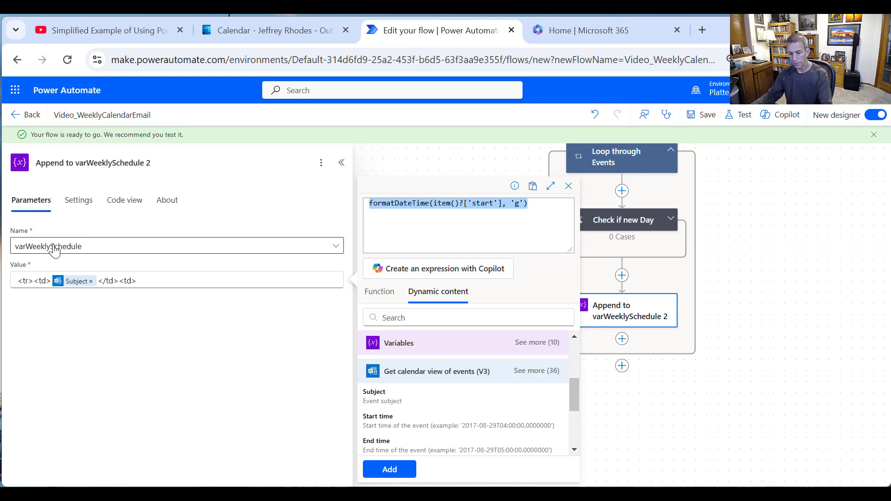
click(392, 470)
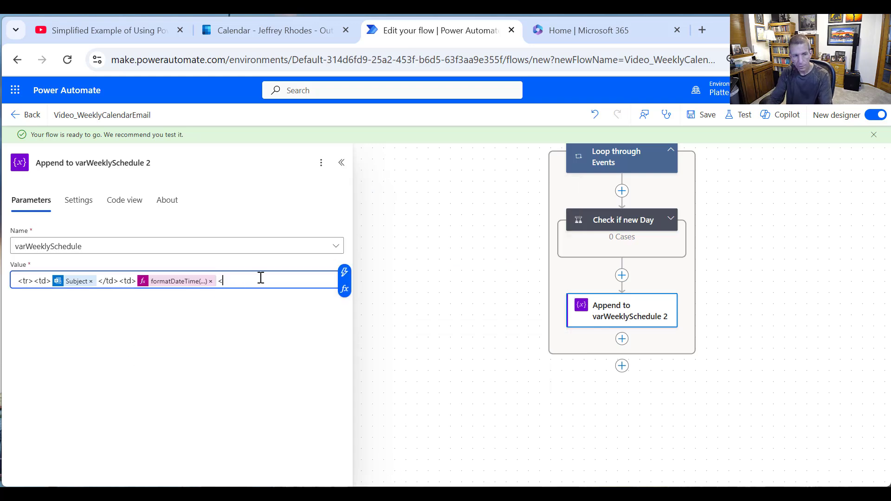
- Append the cell separator </td><td> after the start time expression in the value
text(</)
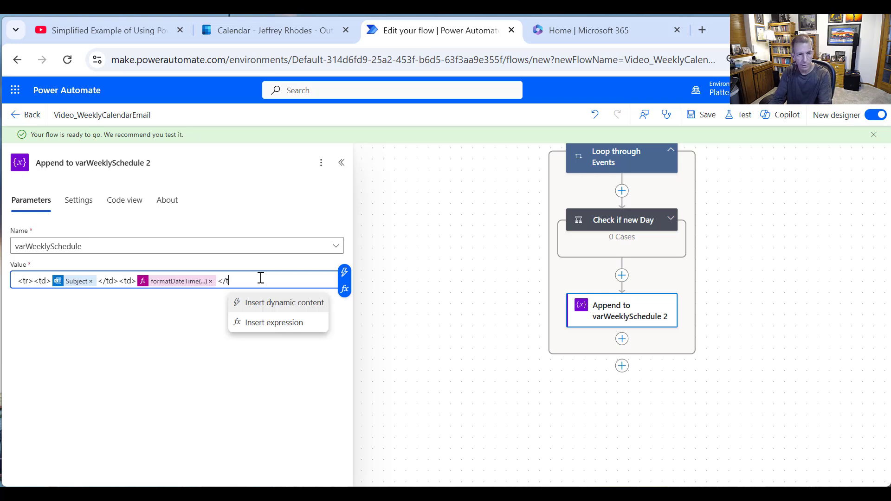
text(td><)
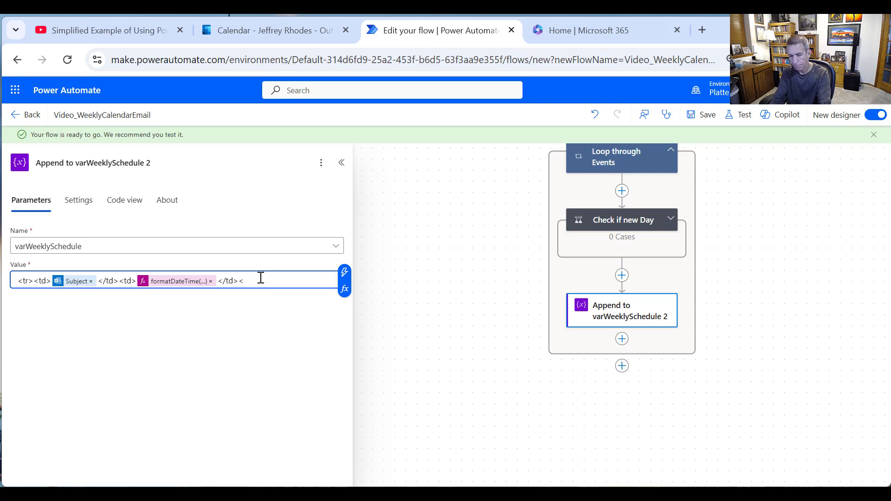
text(td)
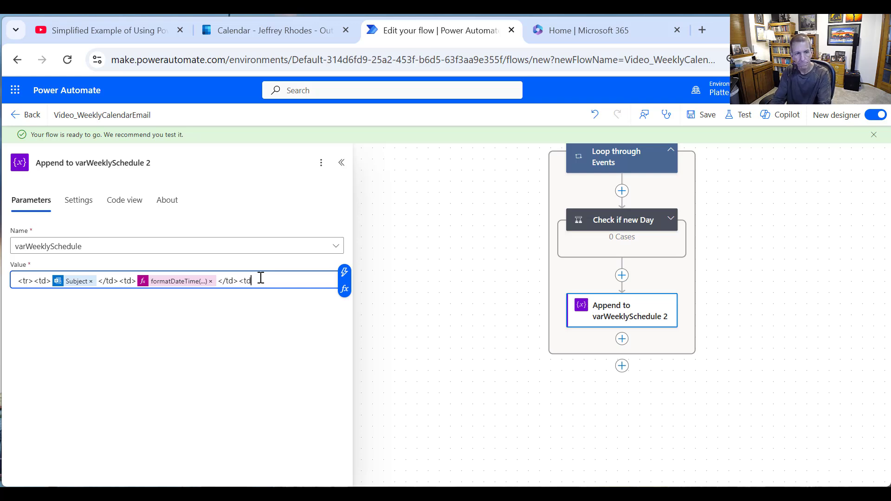
text(>)
click(346, 300)
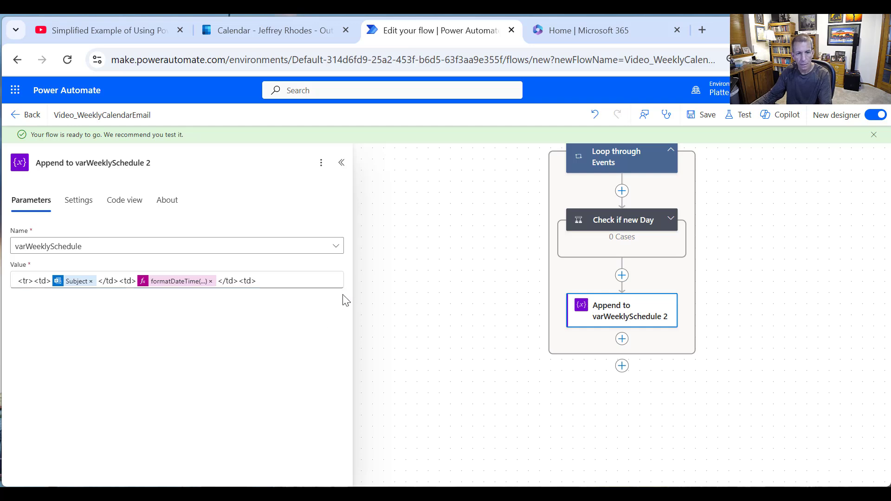
click(272, 280)
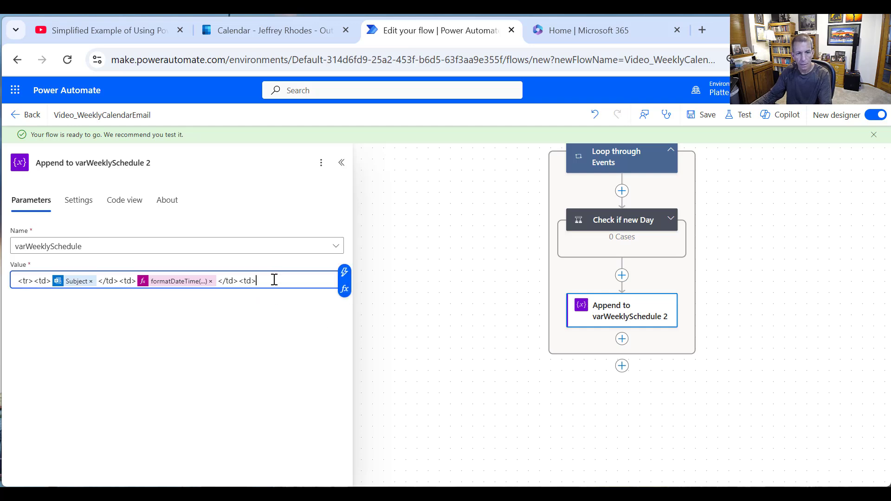
- Add the expression formatDateTime(item()?['end'], 'g') to the value by adapting the copied start time expression to the event's End time
click(346, 295)
key(ctrl+v)
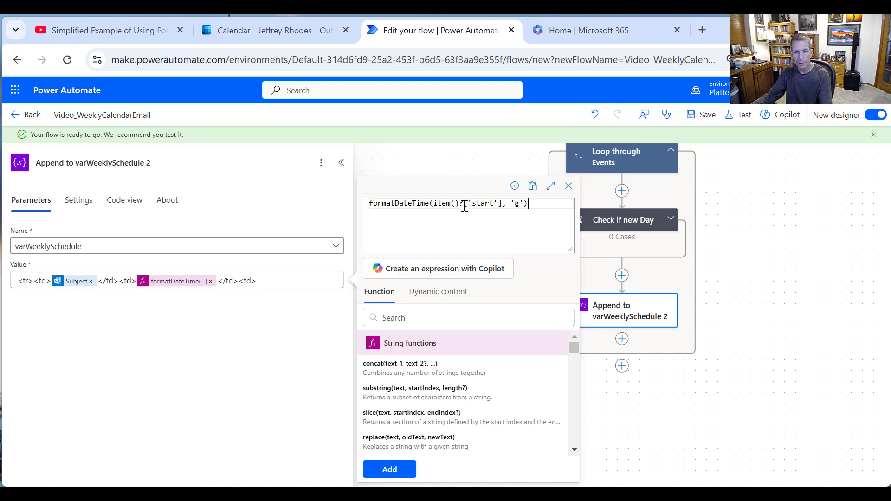
drag(434, 204, 498, 204)
key(Delete)
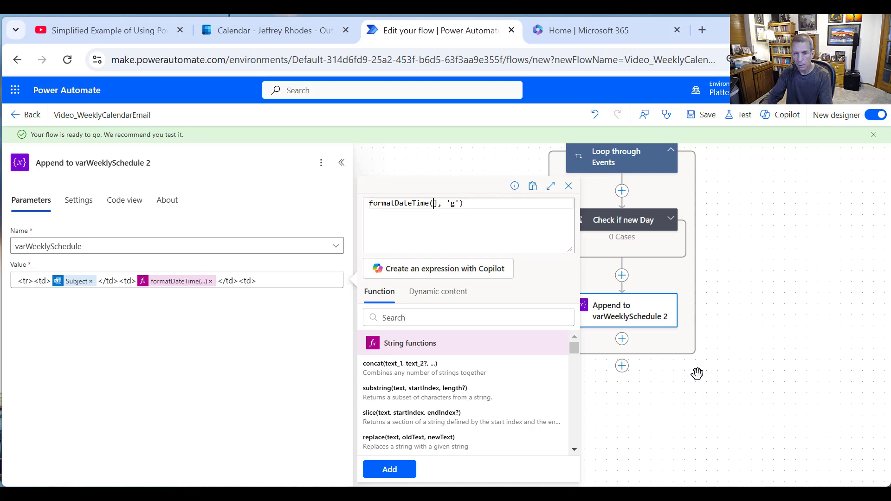
click(465, 299)
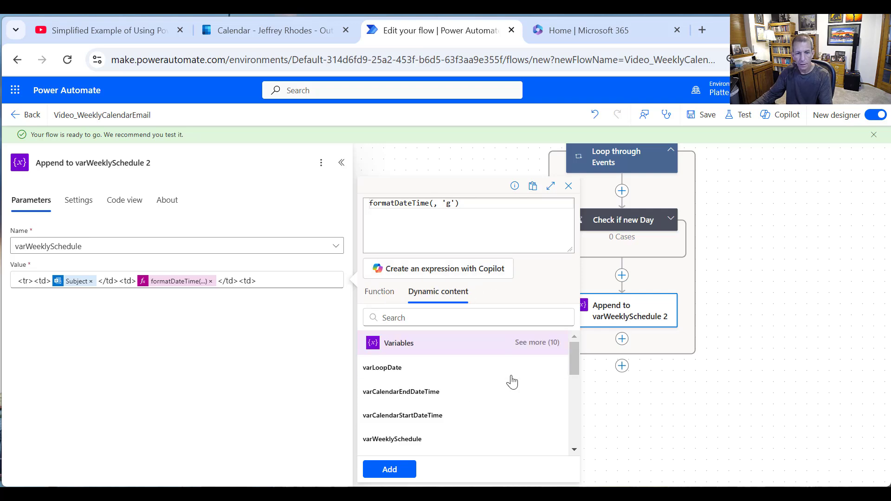
scroll(509, 377, down, 5)
click(447, 450)
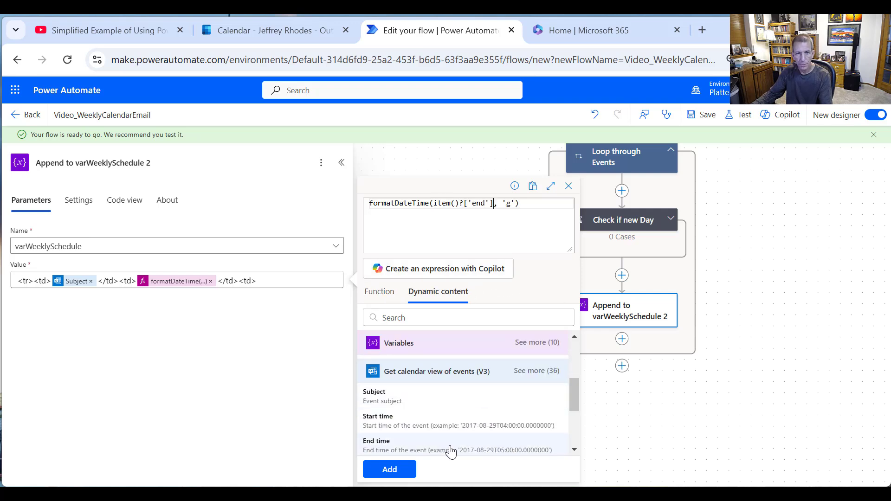
click(408, 470)
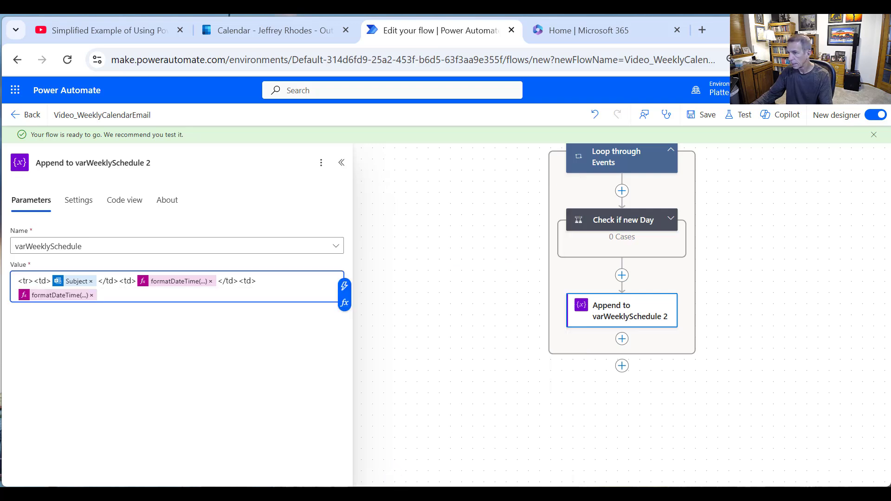
- Copy the </td><td> separator and paste it after the end time expression in the value
click(270, 281)
drag(270, 281, 224, 280)
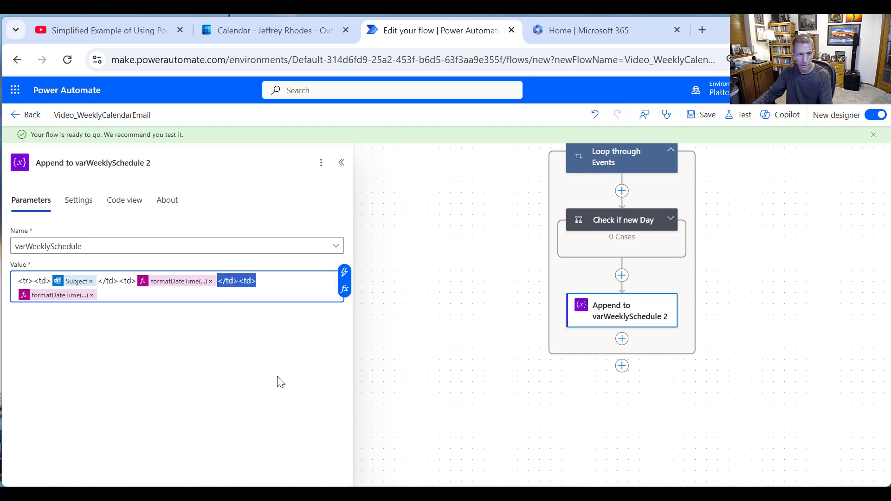
click(127, 293)
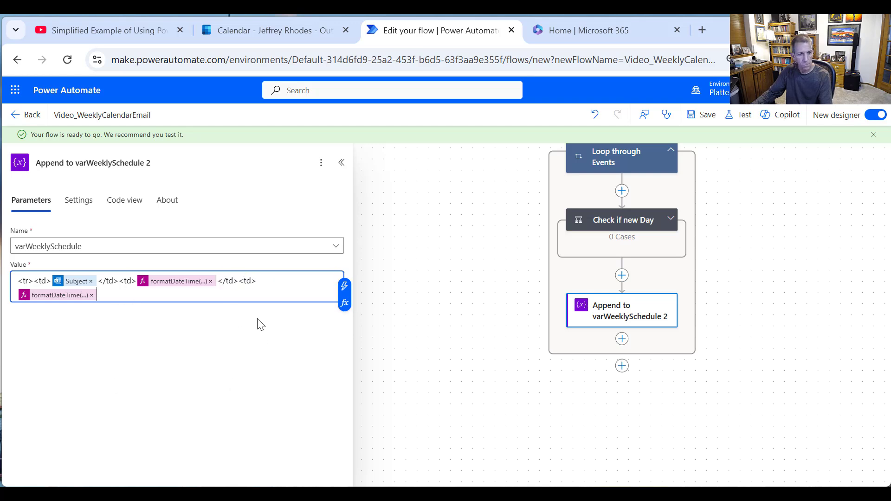
key(ctrl+v)
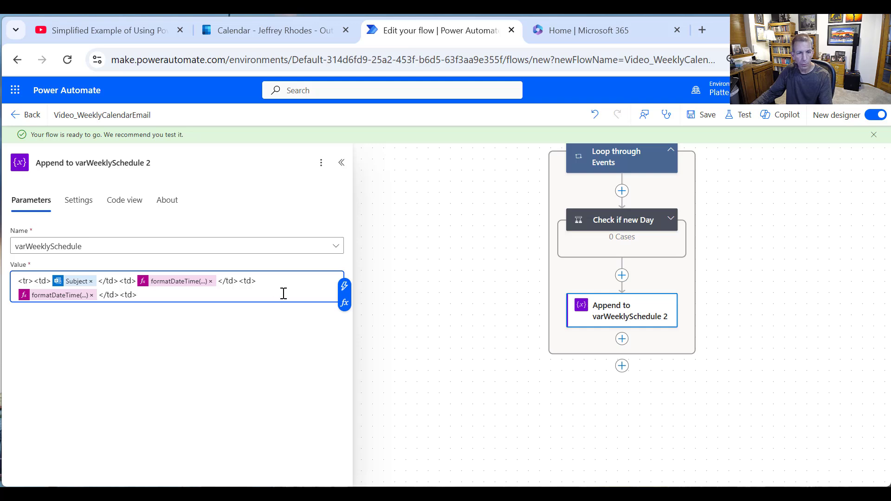
- Add the calendar event's Show as dynamic content to the end of the value
click(344, 293)
drag(575, 376, 577, 438)
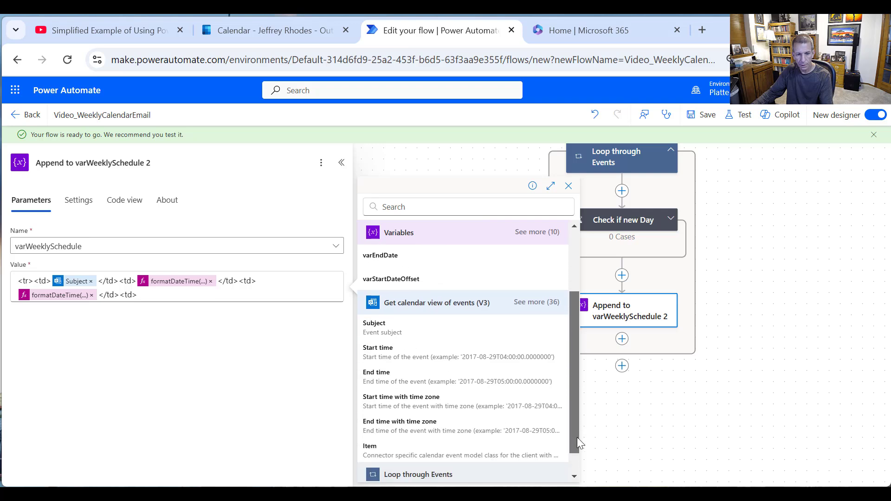
click(532, 300)
drag(577, 324, 582, 447)
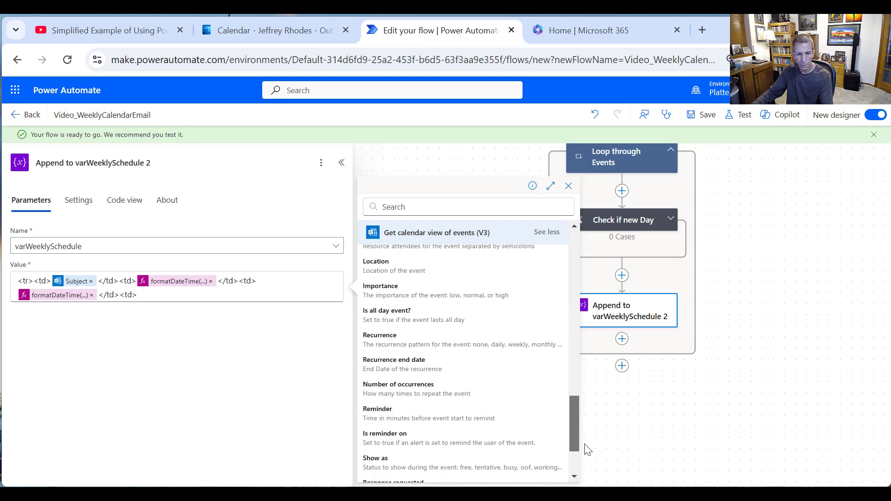
click(462, 458)
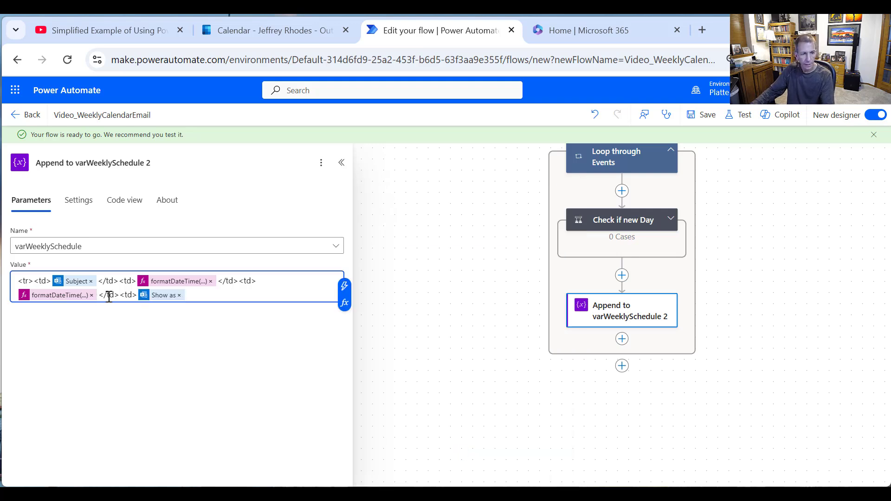
- Close the table cell and row by appending </td></tr> after Show as in the value
drag(99, 296, 118, 297)
click(215, 291)
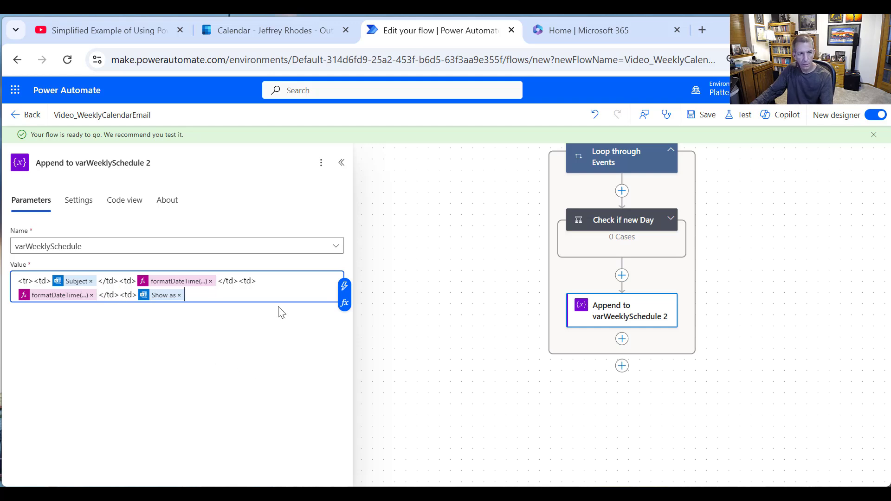
key(ctrl+v)
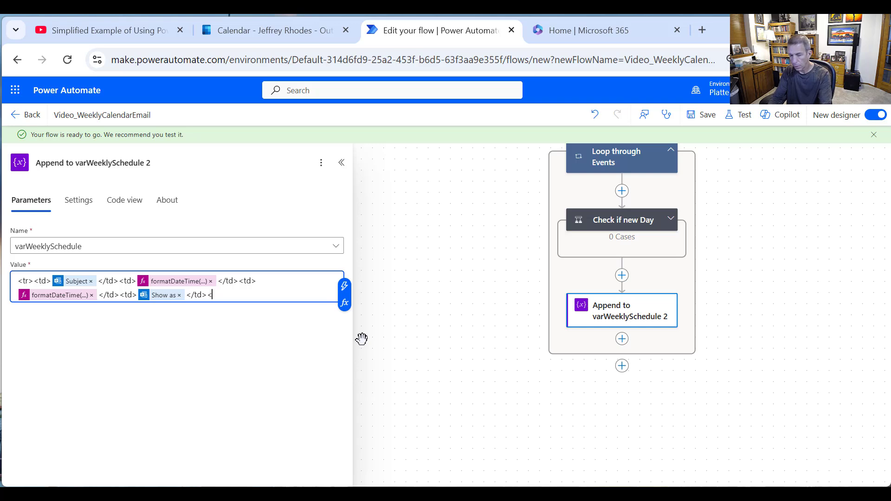
text(/tr>)
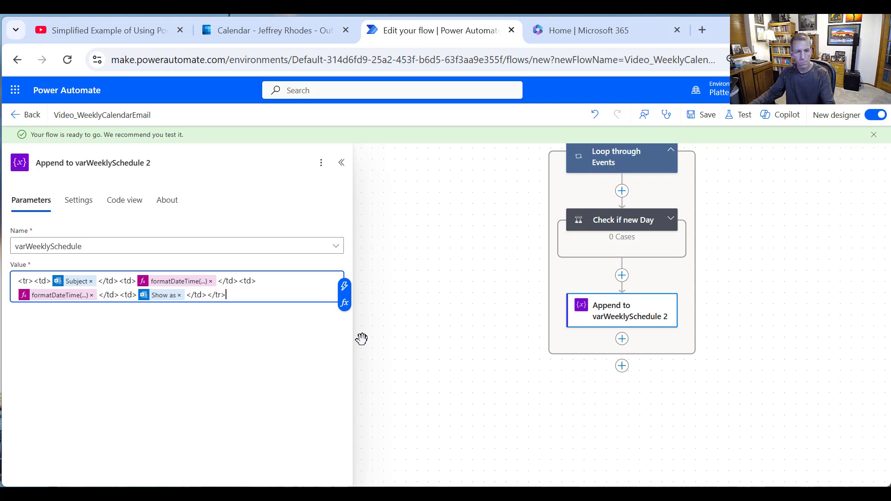
click(459, 274)
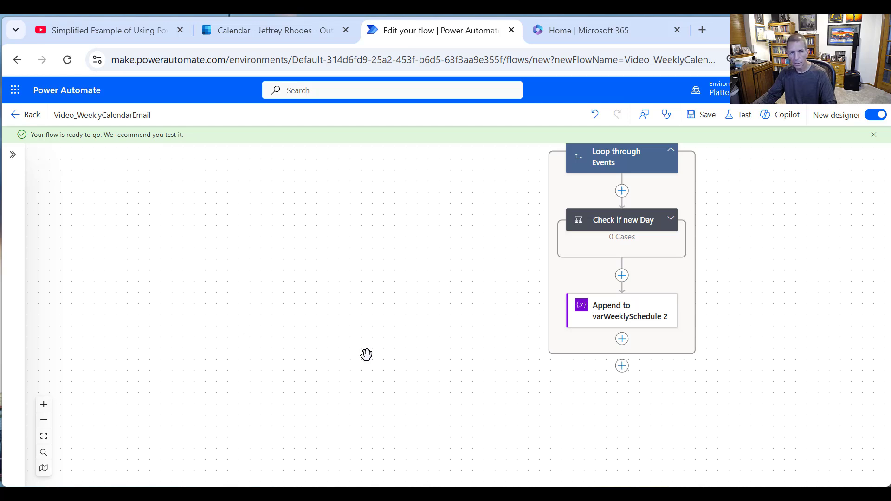
- Add an Append to string variable action after the Loop through Events loop, targeting varWeeklySchedule
scroll(714, 281, up, 3)
scroll(680, 264, up, 1)
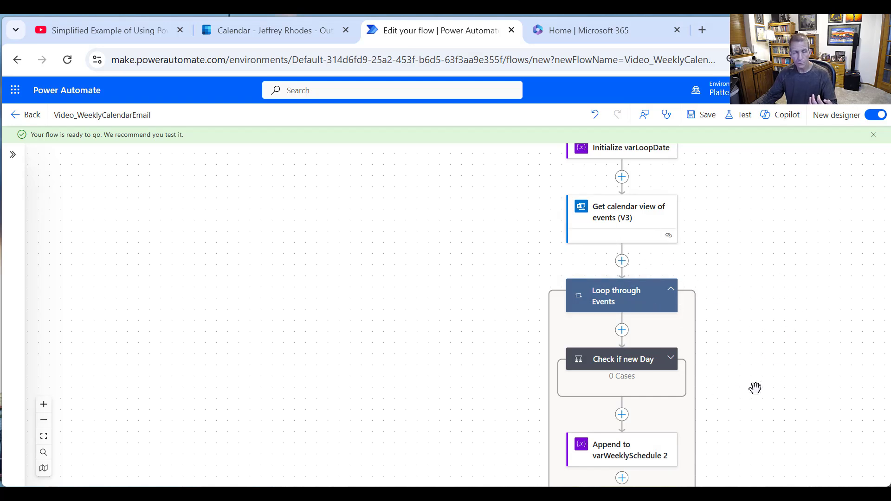
scroll(743, 394, down, 3)
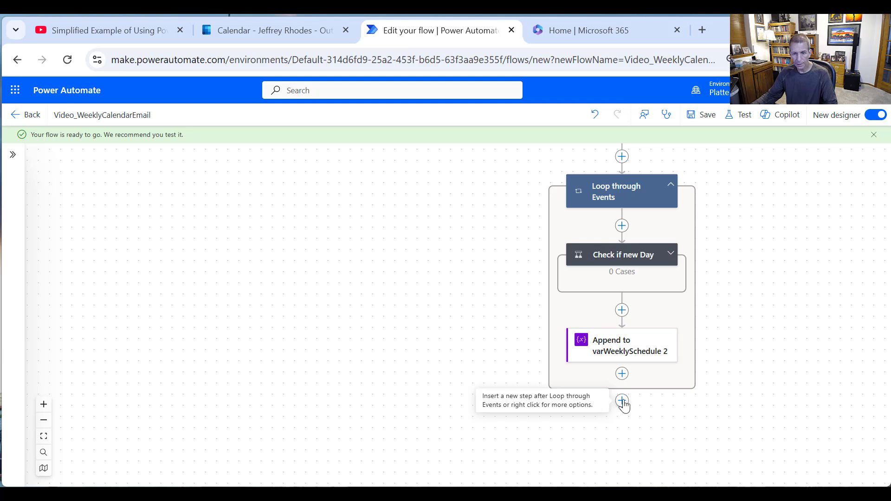
click(623, 401)
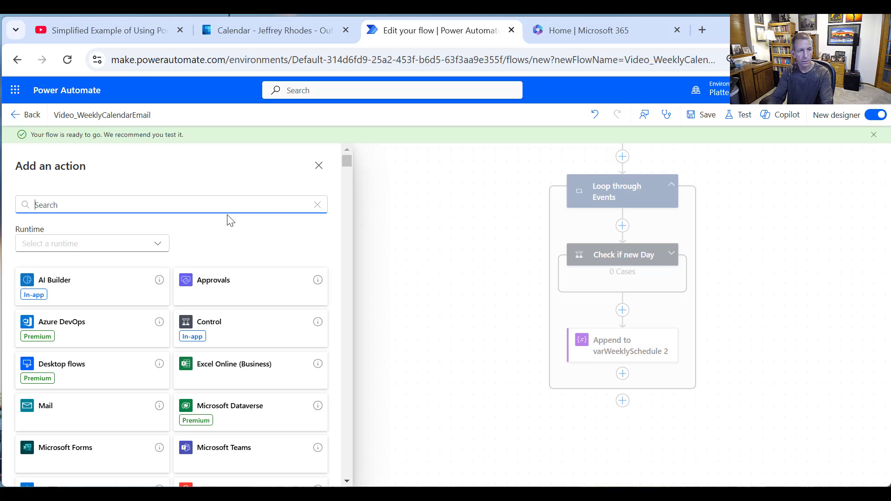
text(variable)
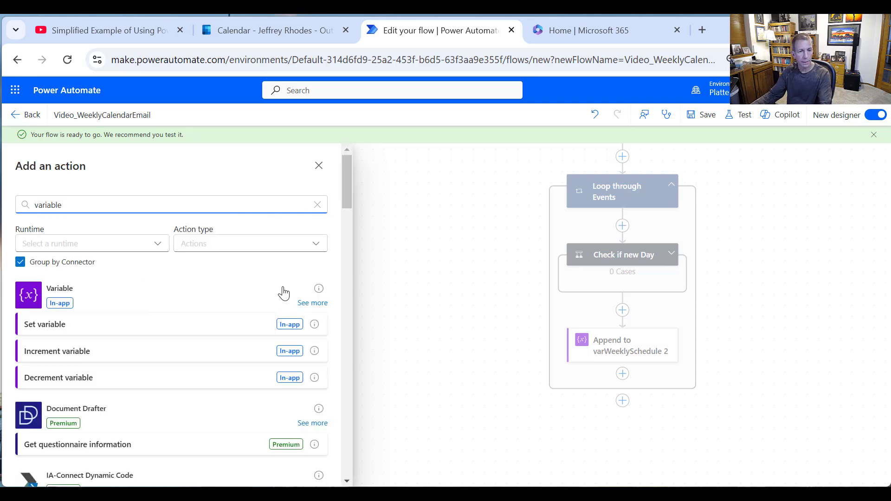
click(312, 302)
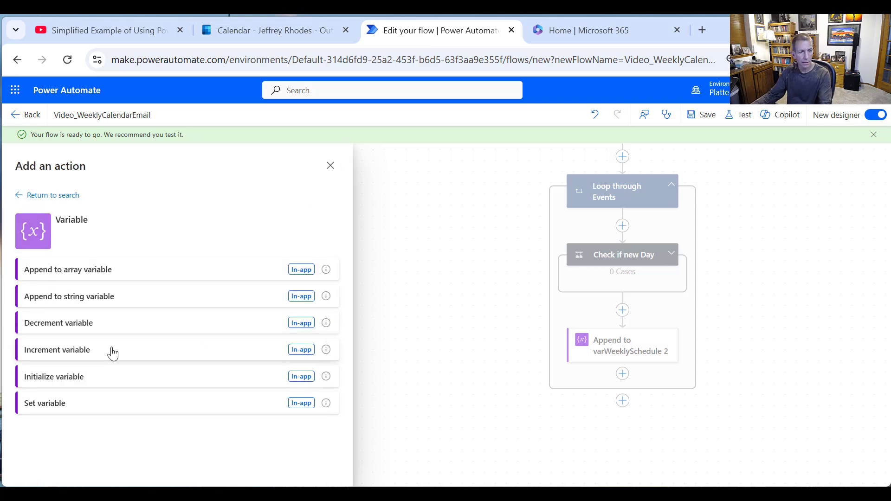
click(112, 297)
click(112, 250)
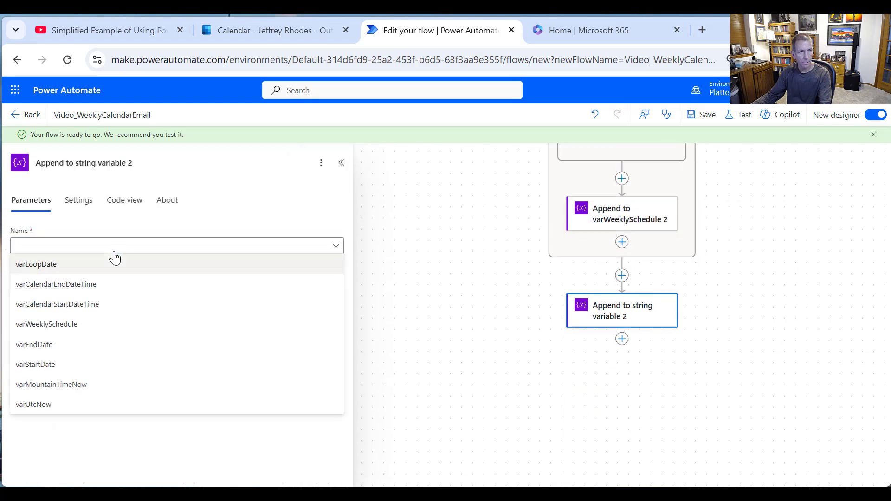
click(80, 330)
- Rename the new action as Append to varWeeklySchedule 3 and set its value to </table>
click(109, 163)
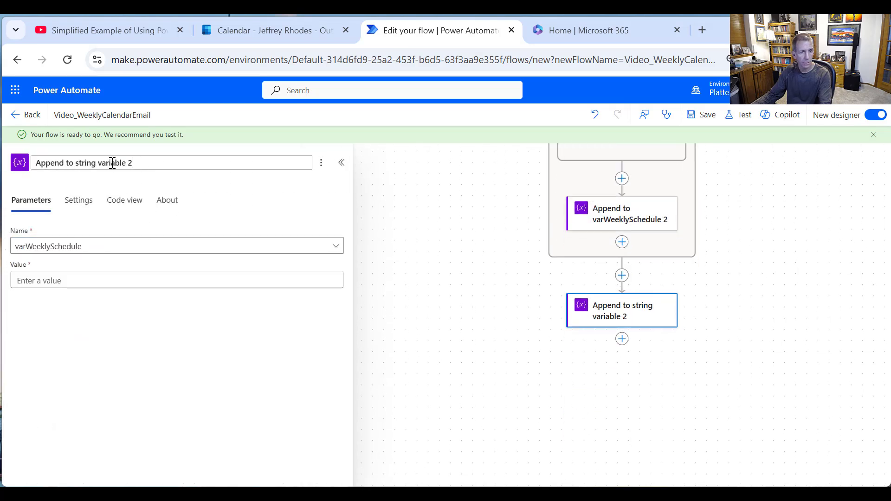
drag(133, 163, 76, 163)
text(varWeeklySch)
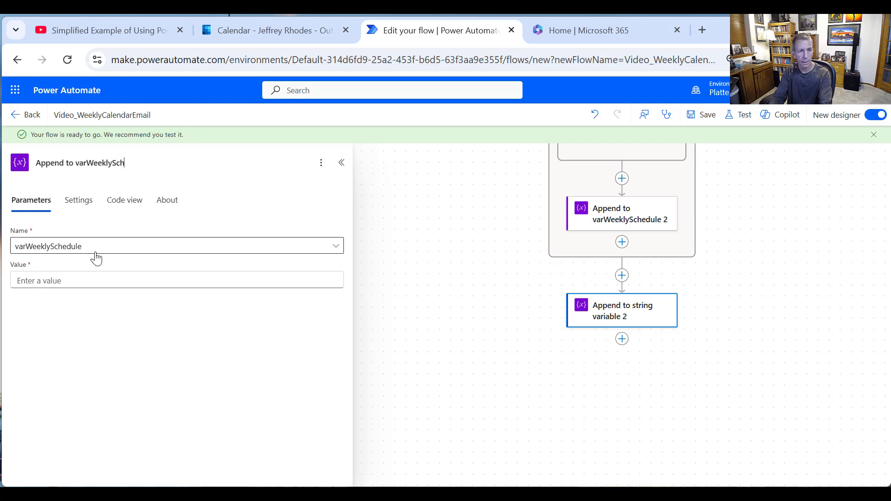
text(edule 3)
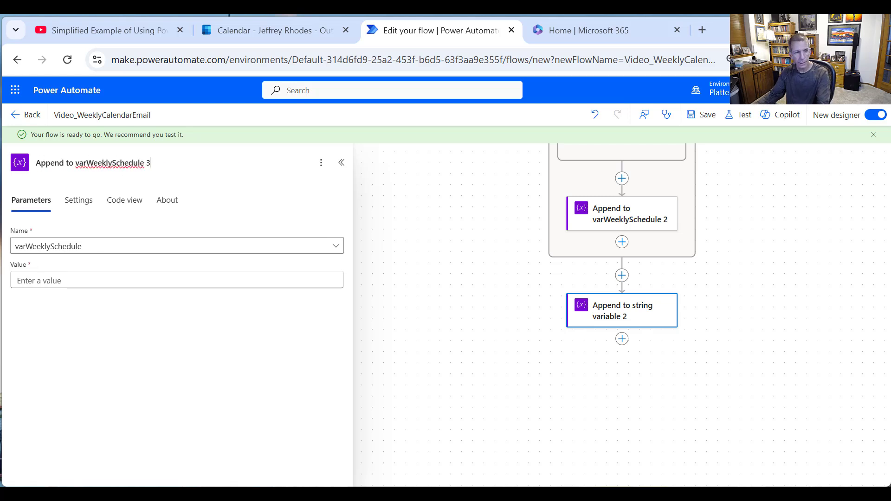
click(69, 280)
text(</table>)
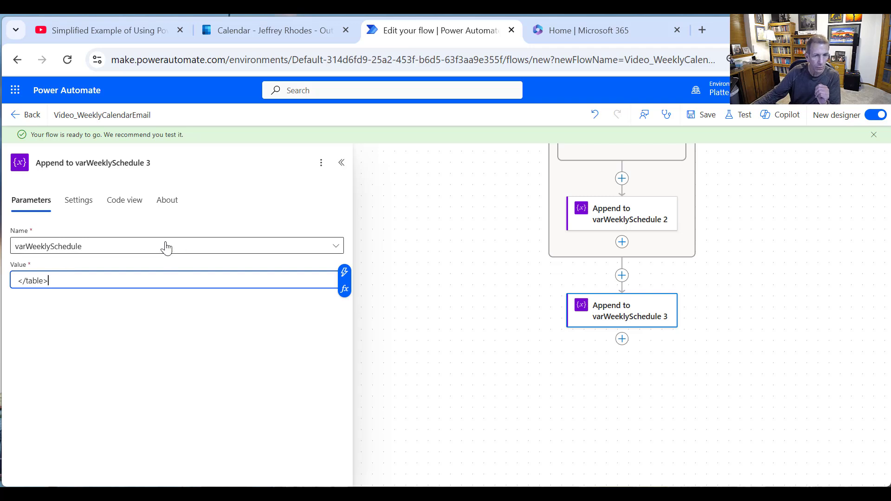
click(356, 343)
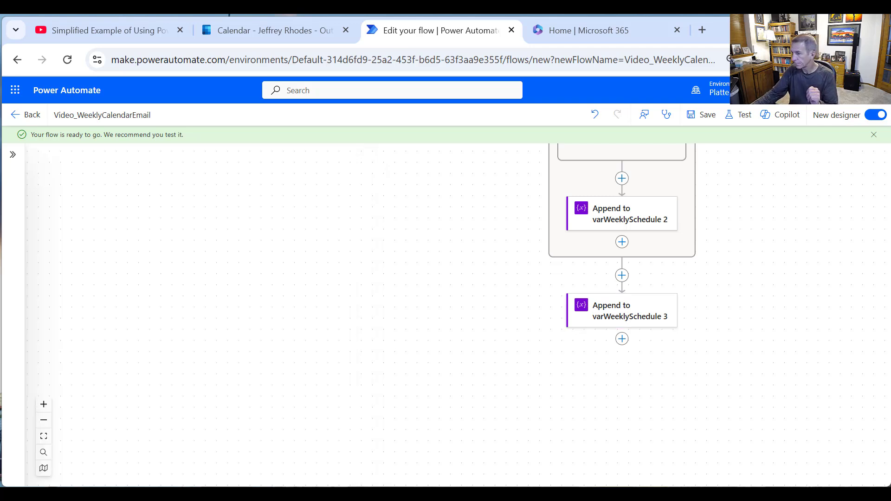
- Add an Office 365 Outlook Send an email (V2) action at the end of the flow and rename it Send Schedule Email
click(621, 339)
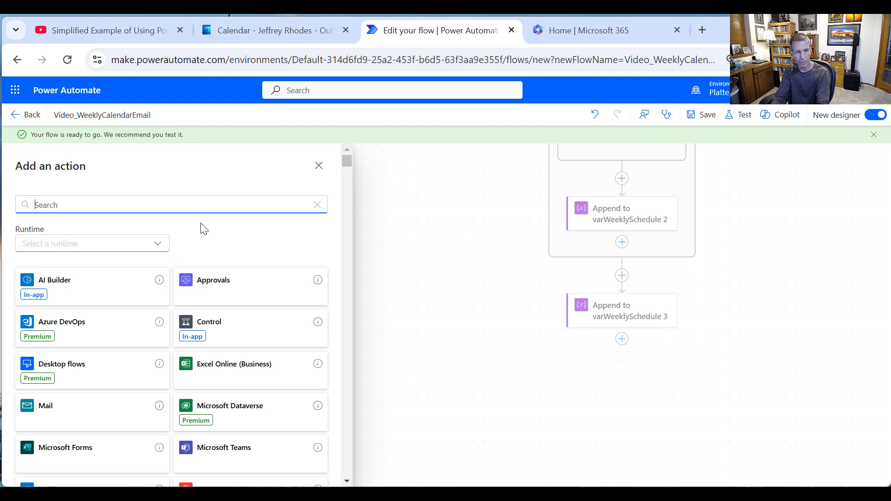
text(Outlook)
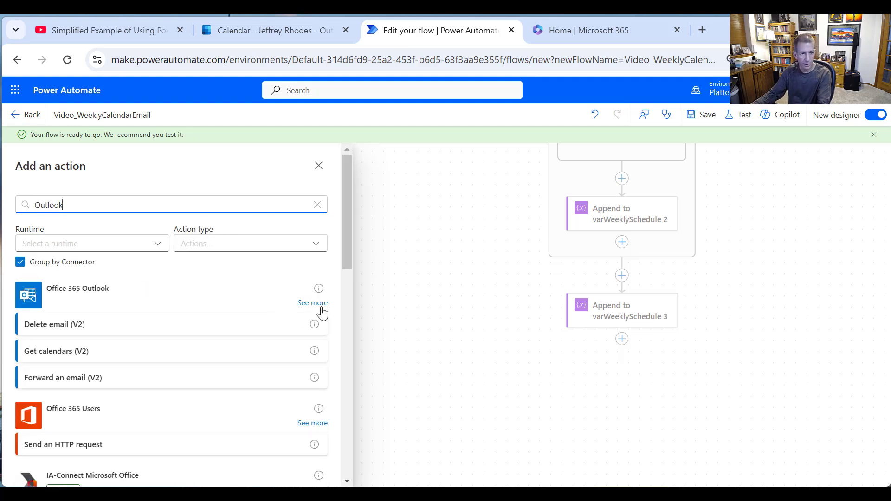
click(318, 304)
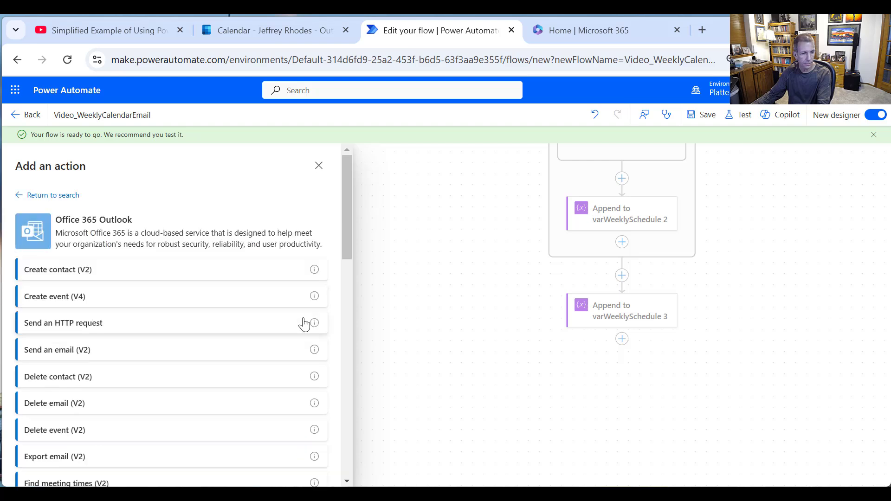
click(61, 354)
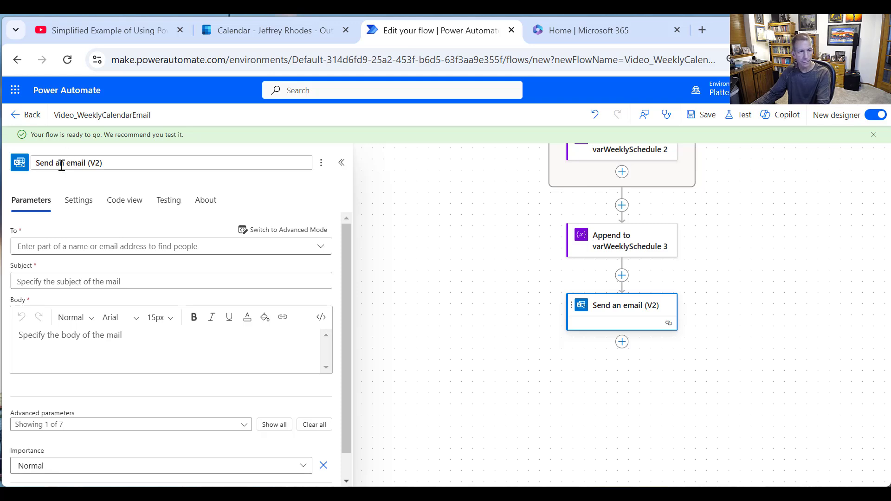
drag(55, 163, 119, 161)
key(BackSpace)
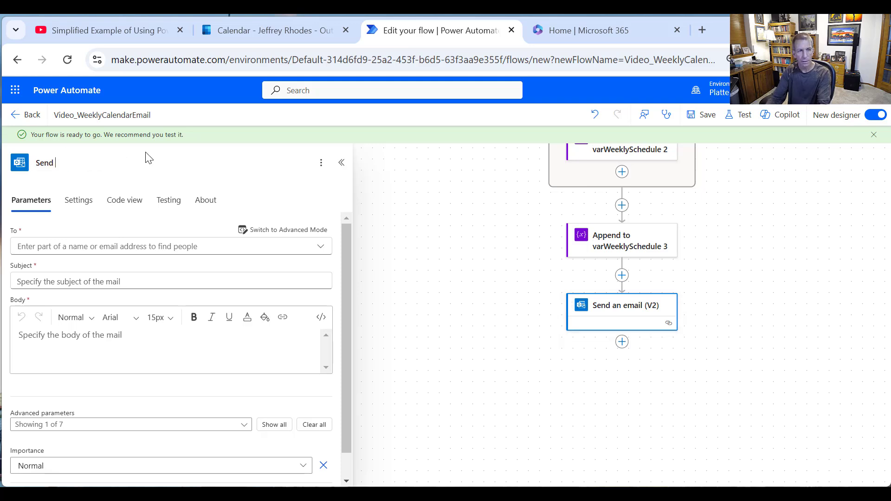
text(Sched)
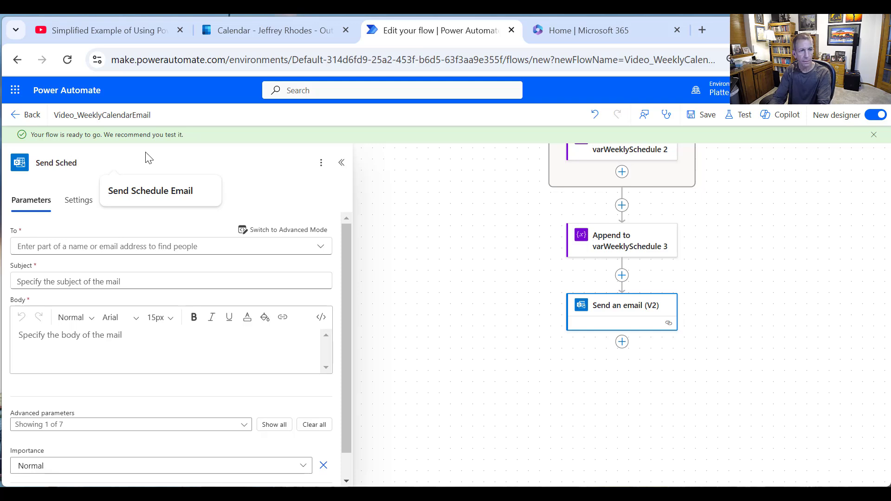
text(ule Email)
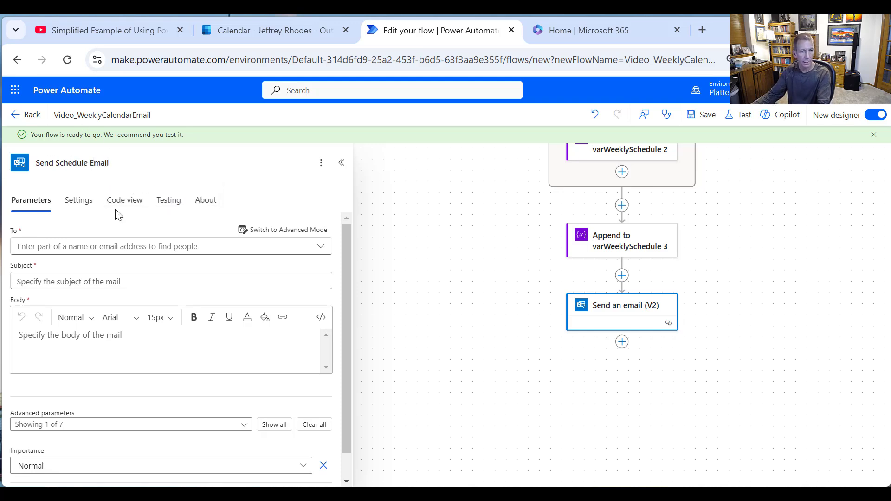
- Set the email's recipient by searching for the calendar owner's name and choosing the matching contact
click(123, 246)
text(J)
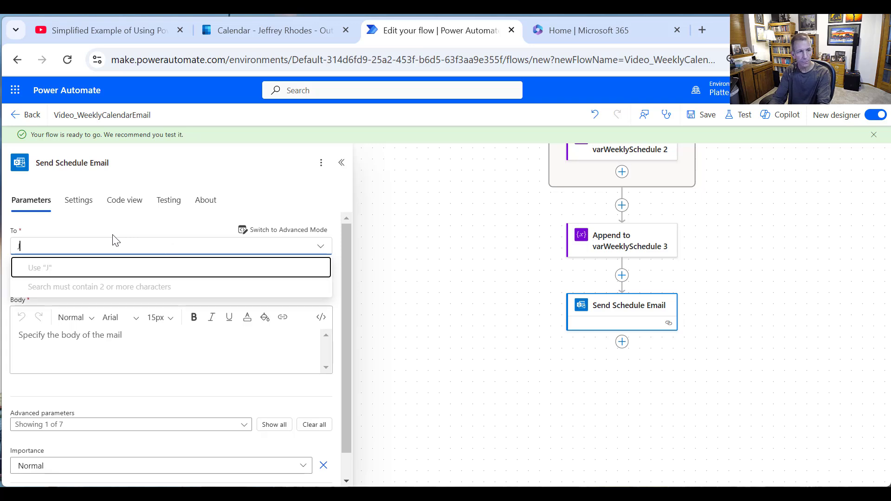
text(effrey)
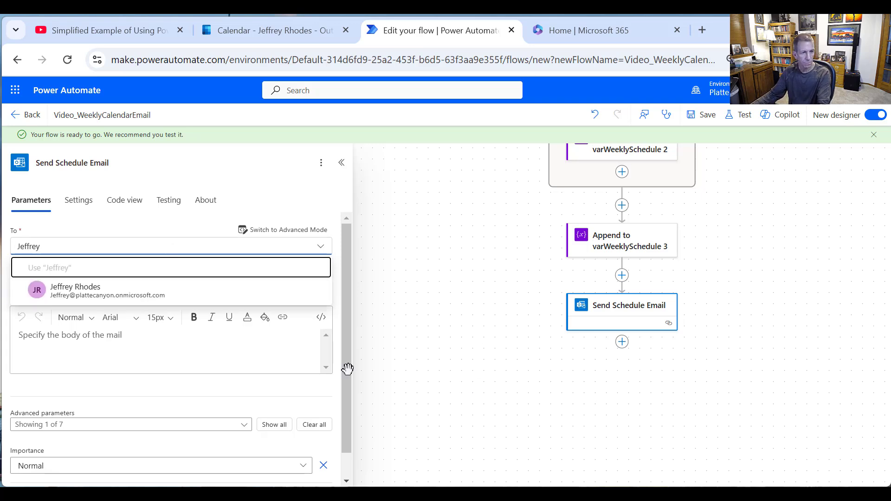
click(107, 292)
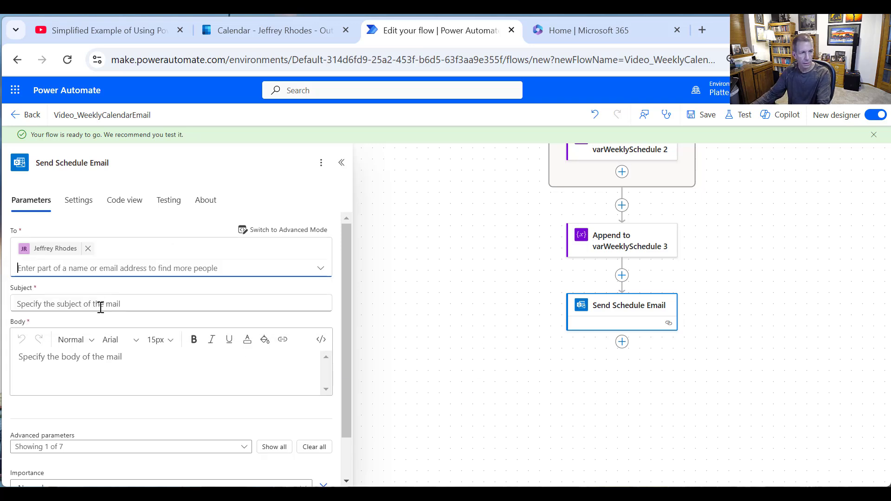
- Enter the email subject as Weekly Schedule for, the calendar owner's full name, and the word from
click(100, 305)
key(alt+Tab)
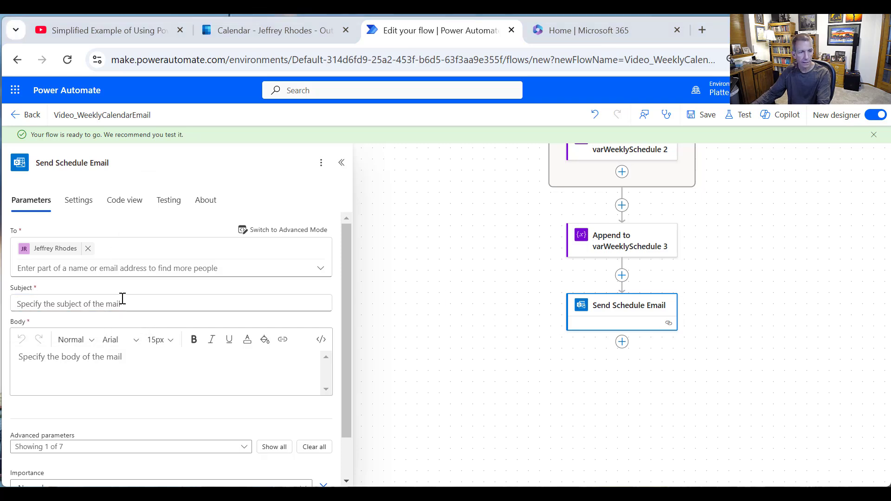
click(95, 302)
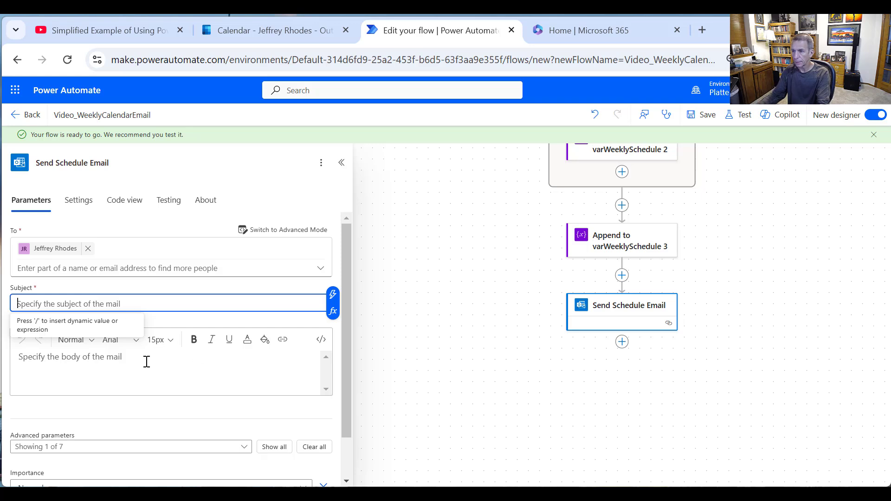
text(We)
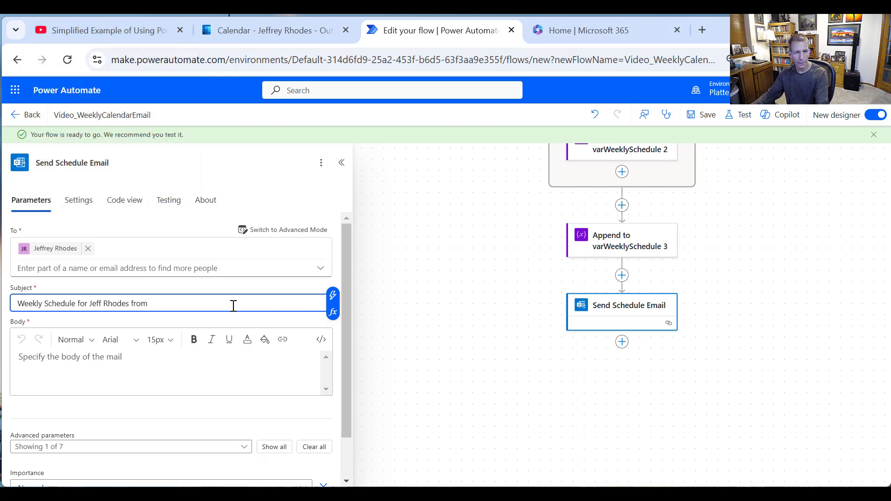
- Start a formatDateTime expression at the end of the email subject with the varStartDate variable as its timestamp
click(333, 312)
text(fom)
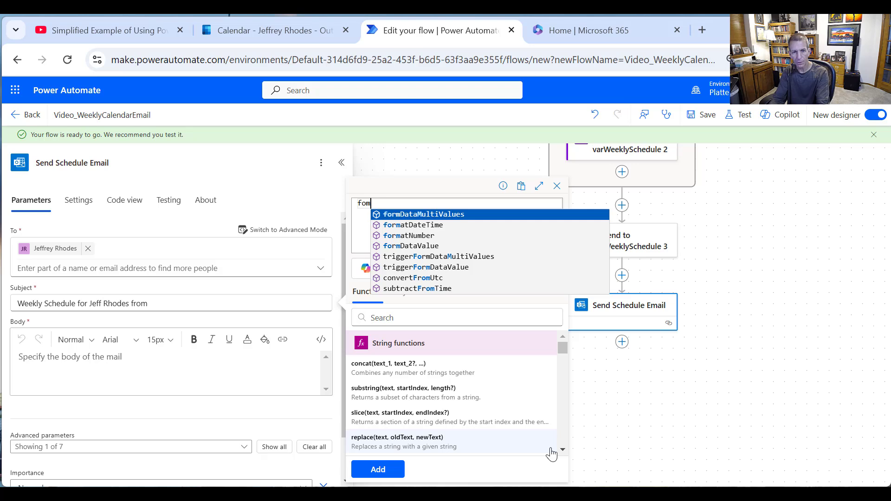
click(419, 225)
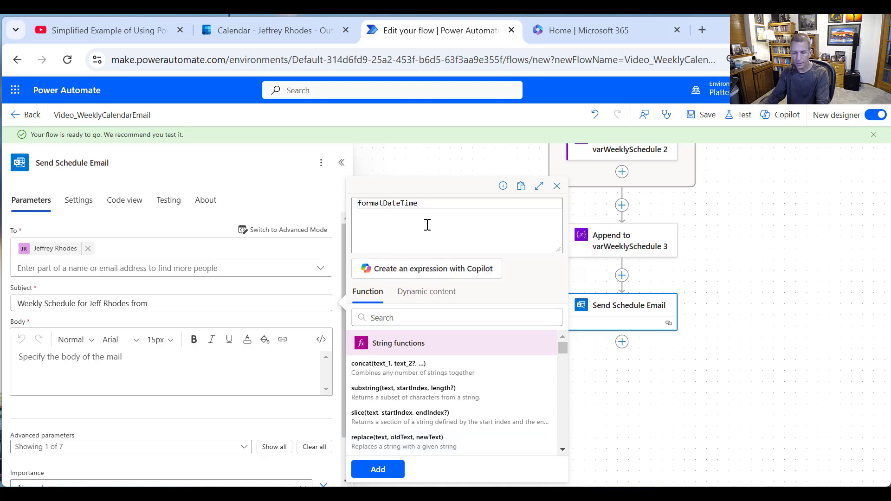
text(()
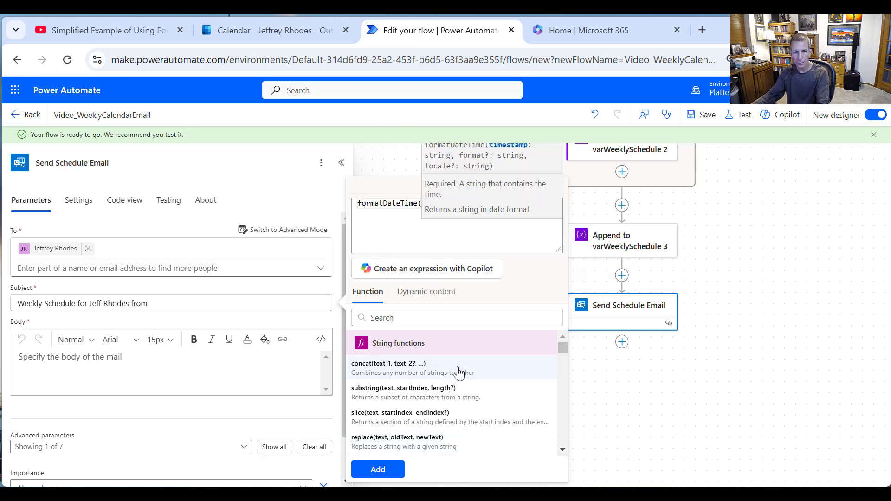
click(439, 292)
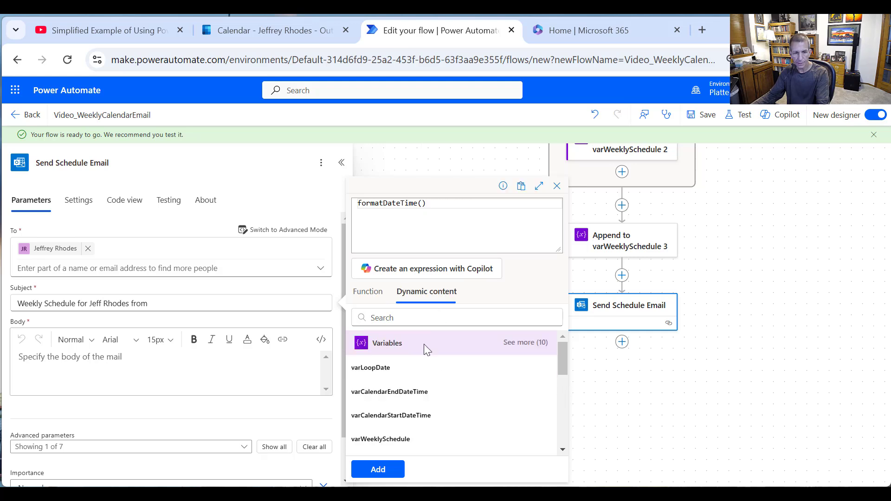
scroll(418, 407, down, 2)
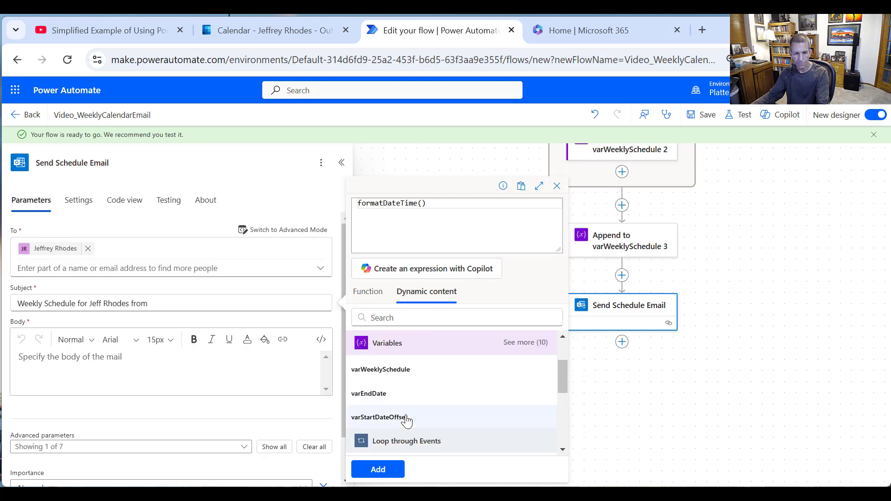
click(523, 342)
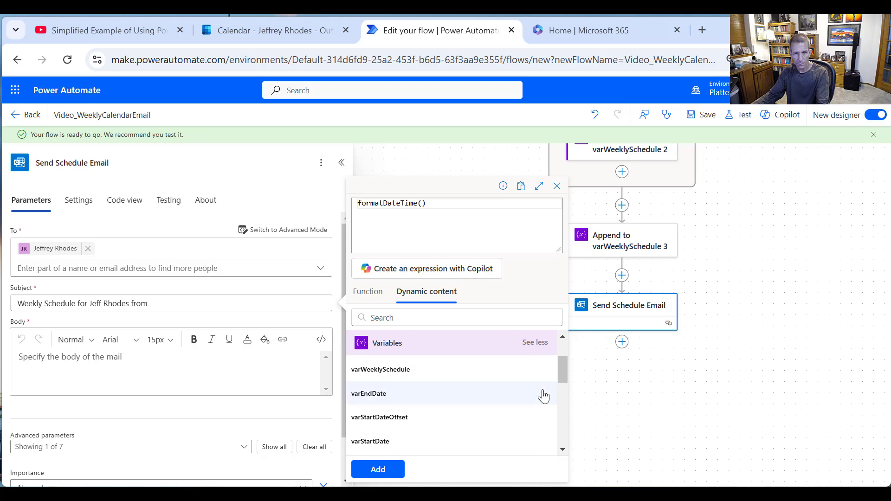
scroll(485, 429, down, 1)
scroll(485, 429, down, 1)
click(386, 375)
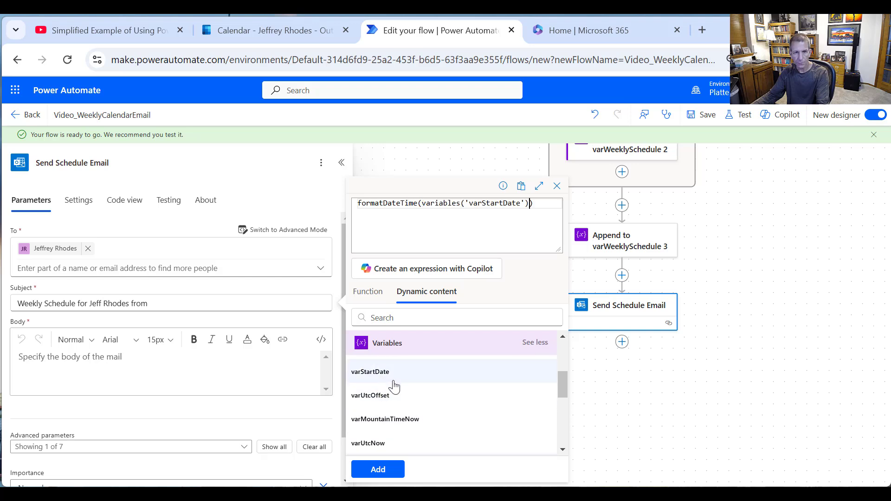
- Give the start date expression the format 'D', insert it into the subject and follow it with the word to
text(, )
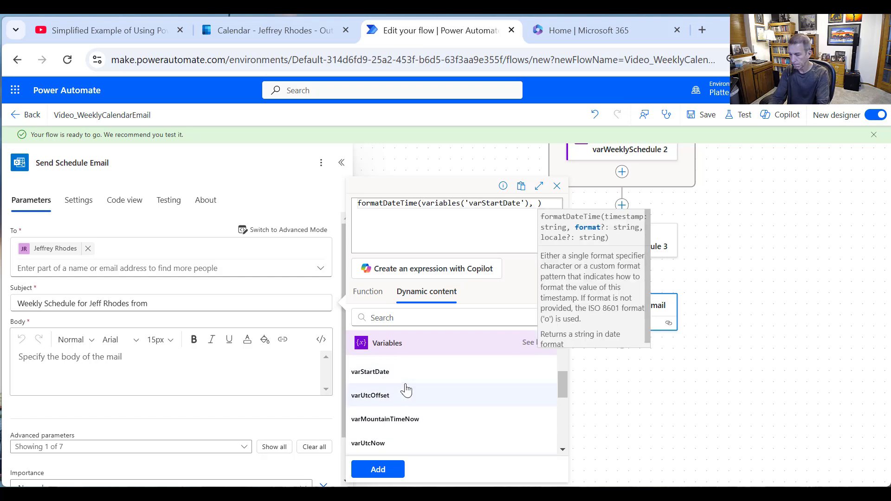
text(D)
key(BackSpace)
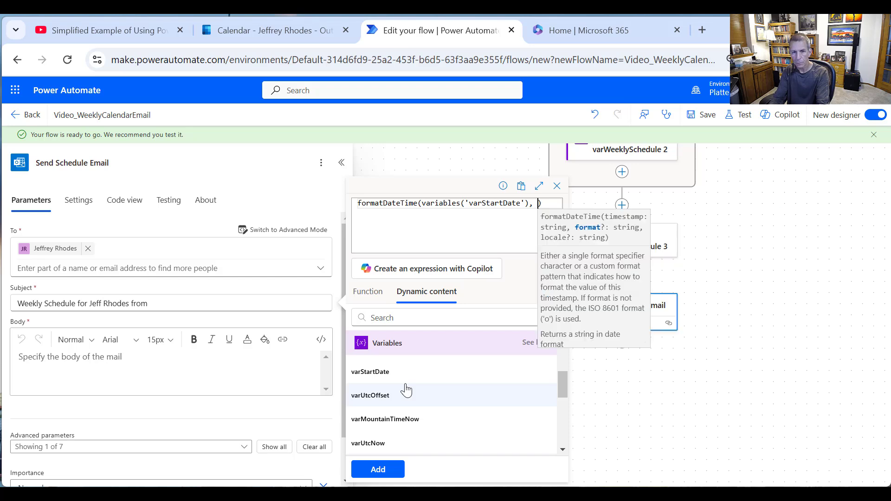
text('D)
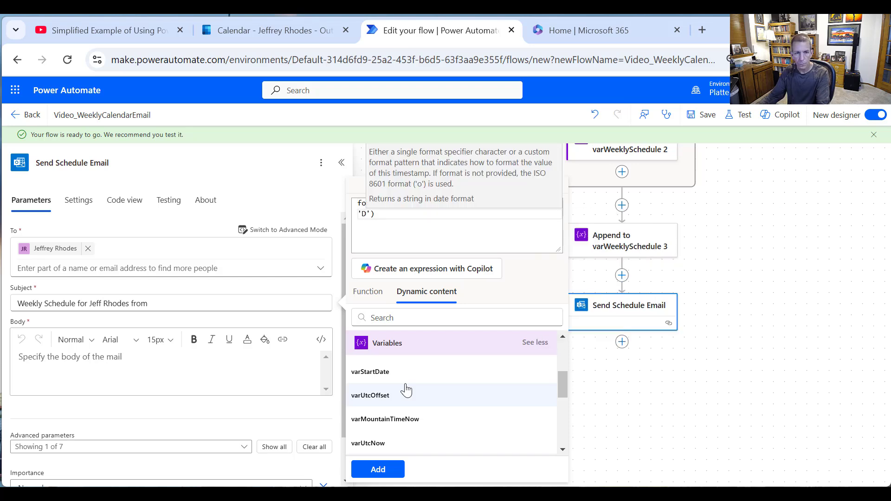
click(424, 219)
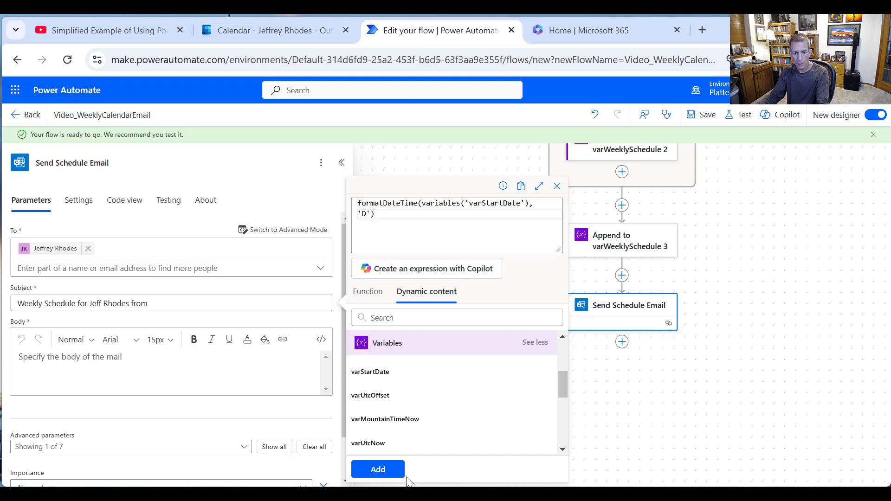
click(378, 470)
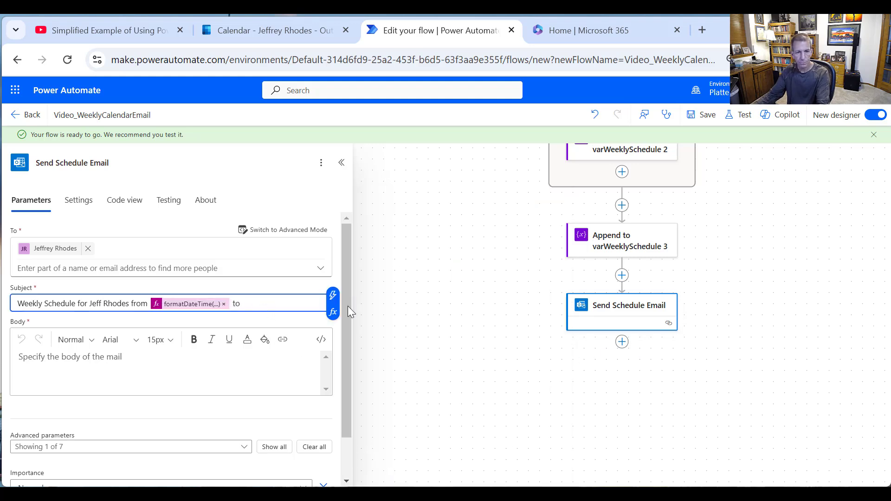
- Append the expression formatDateTime(variables('varEndDate'), 'D') to the end of the email subject
click(332, 311)
text(fo)
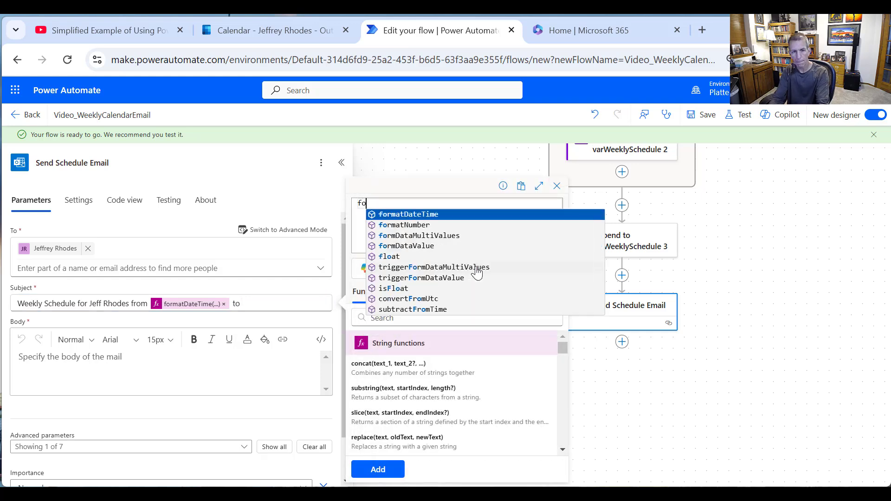
key(Return)
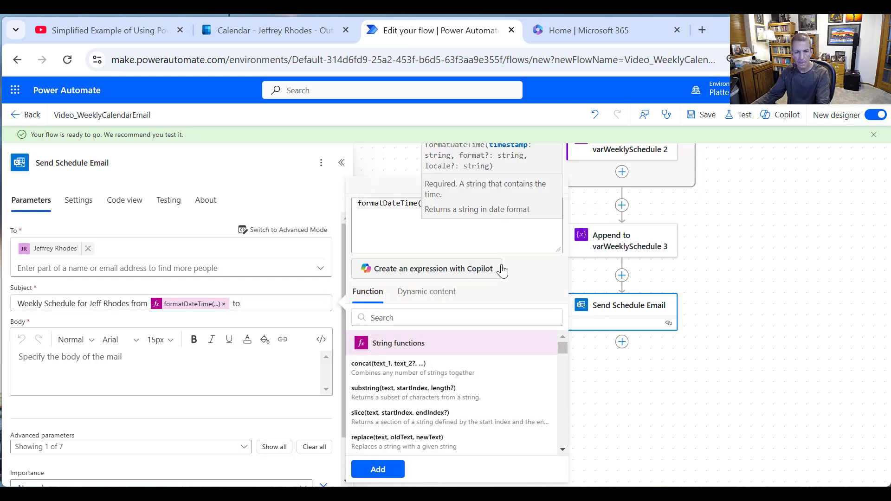
click(424, 291)
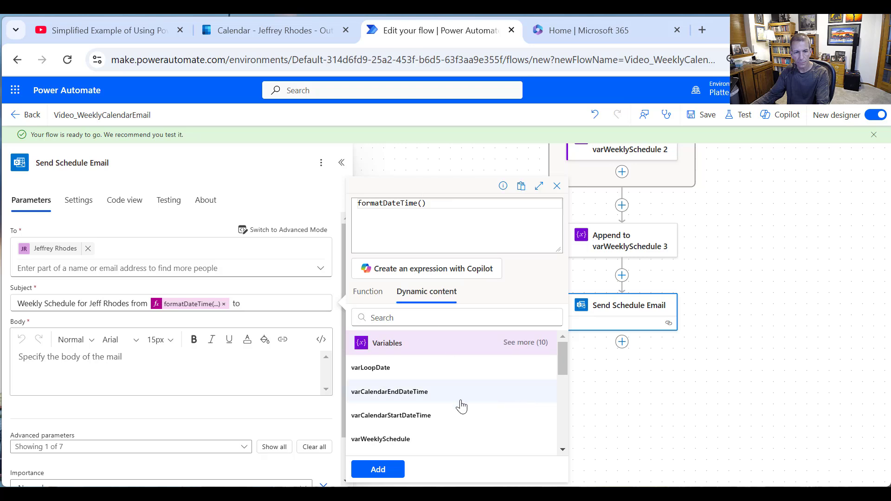
scroll(452, 404, up, 2)
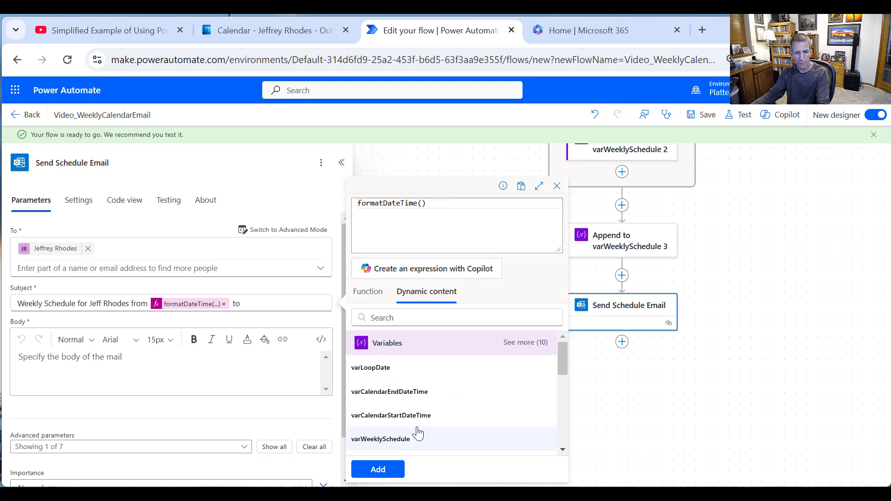
scroll(417, 430, down, 1)
click(398, 403)
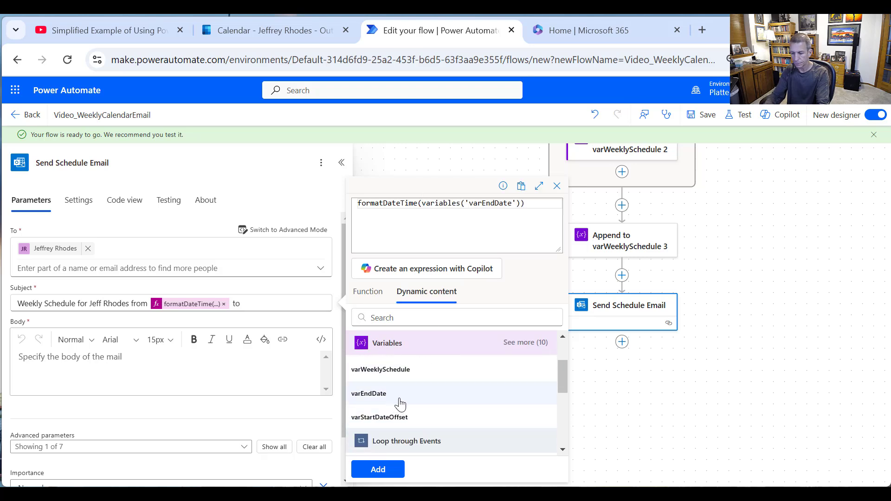
text(, )
text('D')
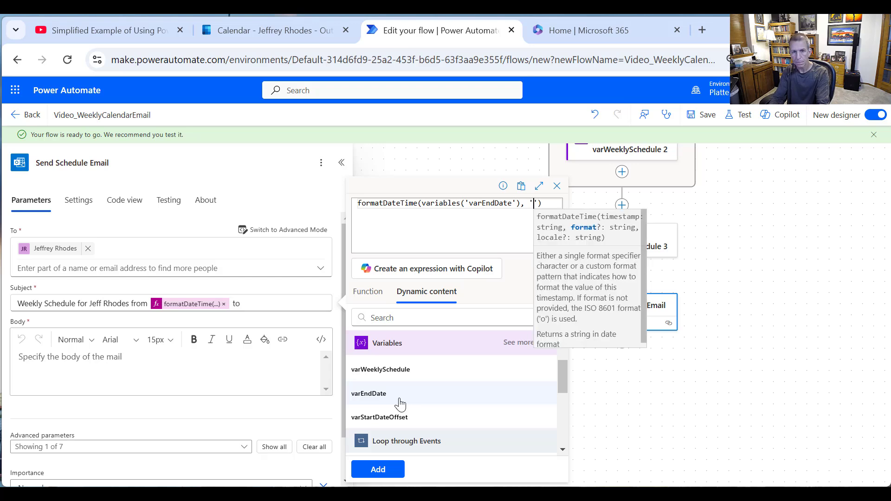
click(390, 469)
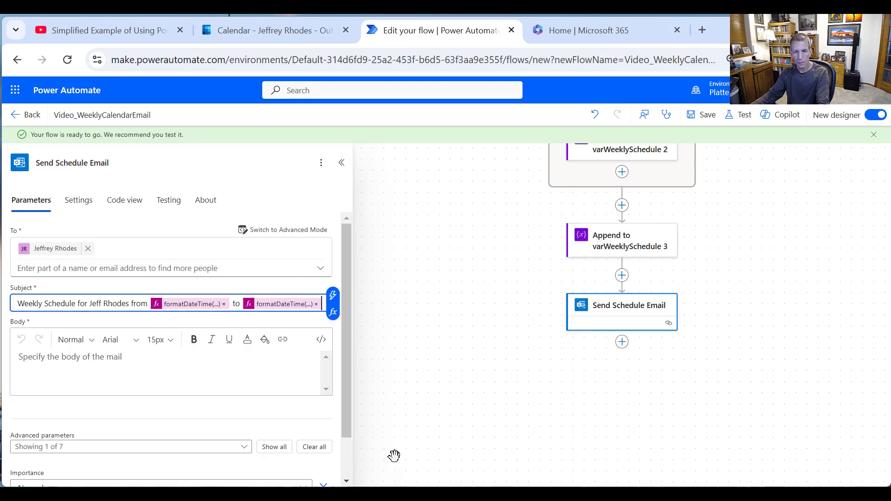
- Set the email body to the varWeeklySchedule variable
click(100, 354)
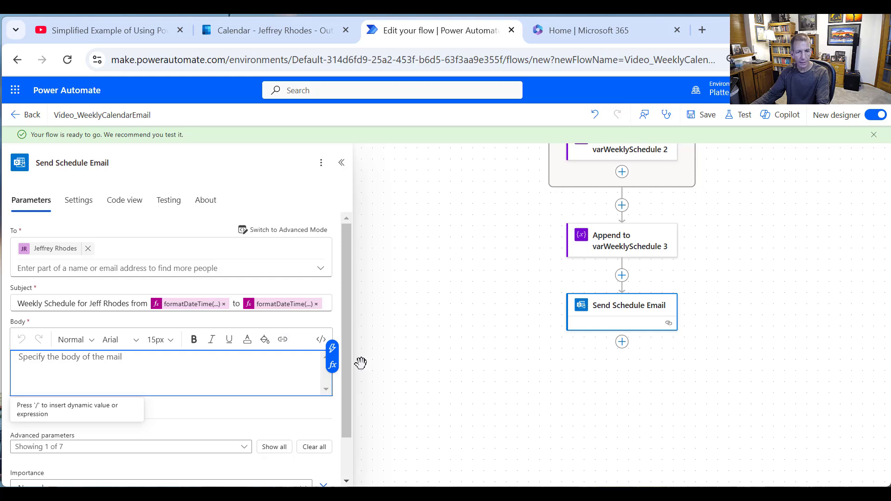
click(333, 349)
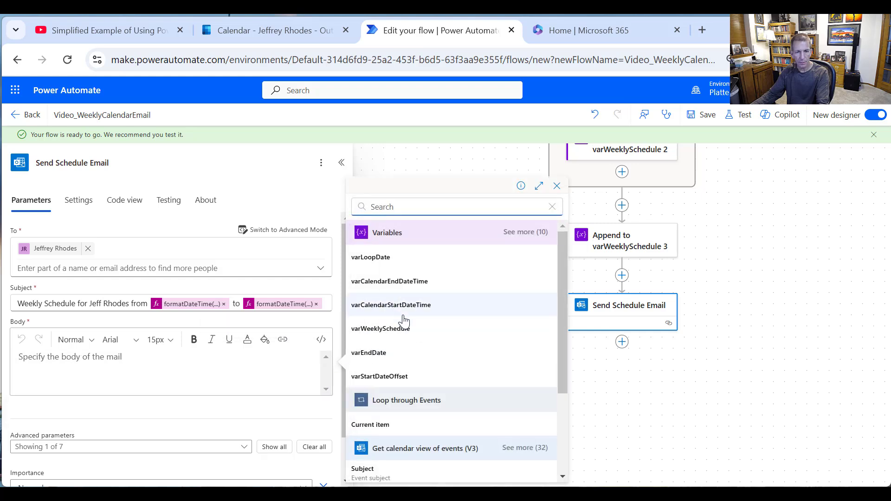
click(395, 332)
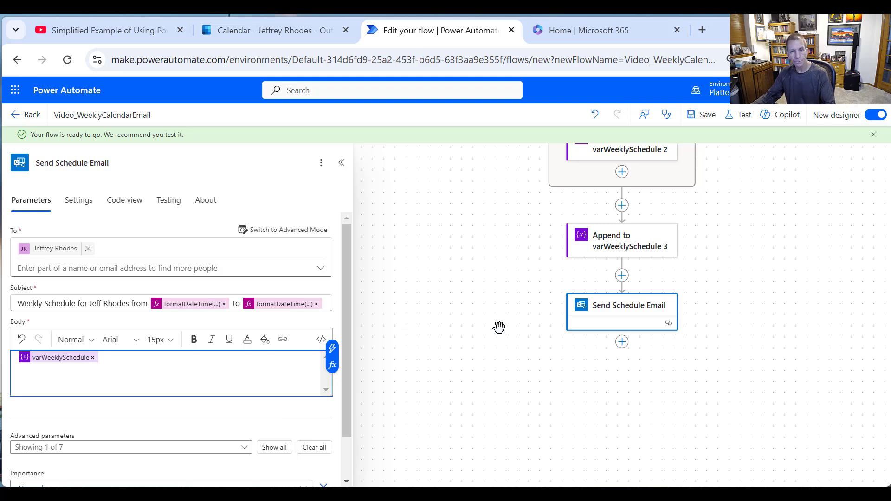
- In the Append to varWeeklySchedule 2 action, open an addHours function around item()?['start'] in the start time's formatDateTime expression
scroll(495, 334, up, 1)
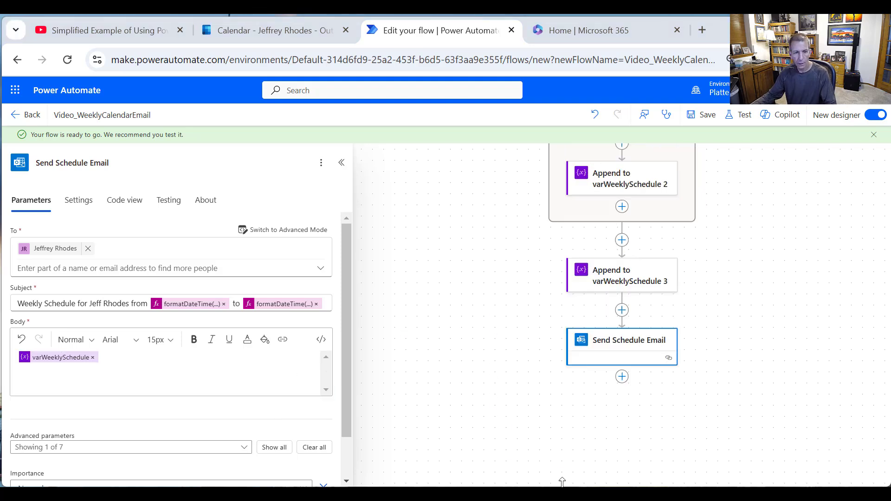
scroll(529, 317, up, 3)
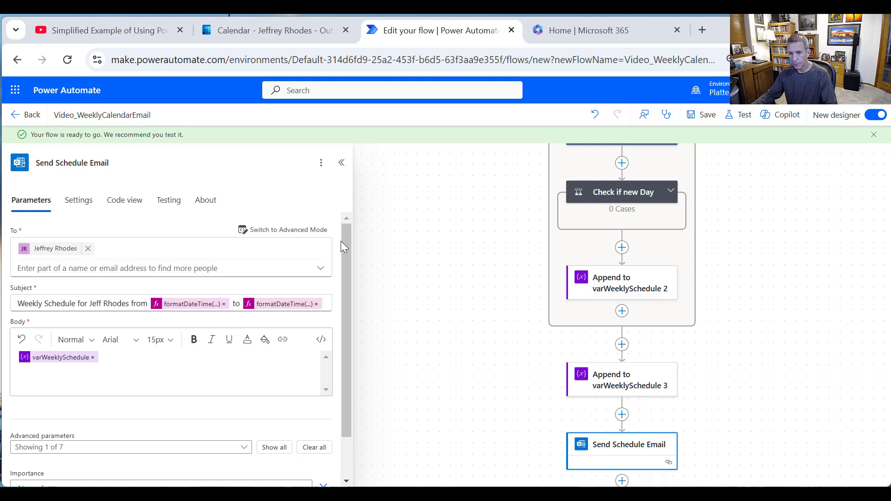
click(635, 277)
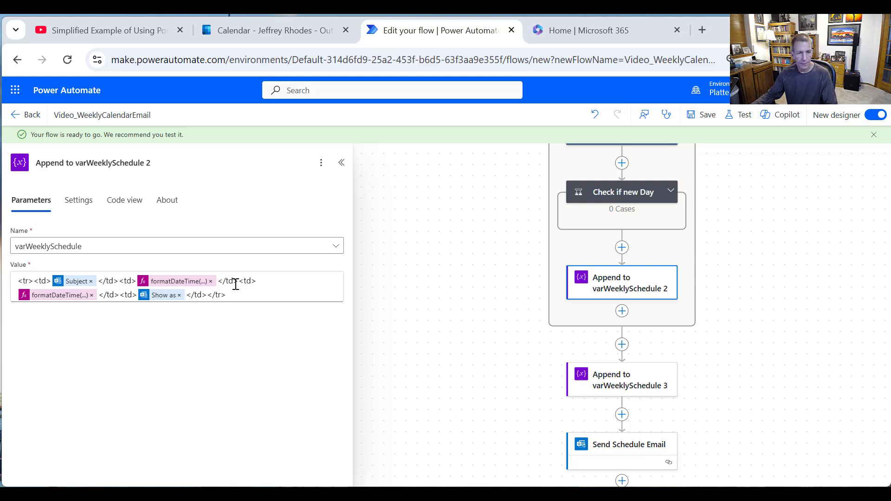
click(206, 284)
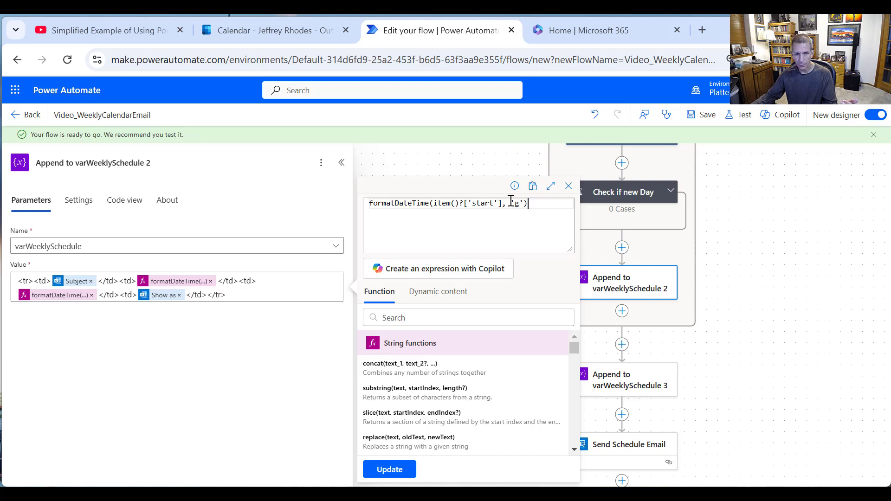
double_click(433, 203)
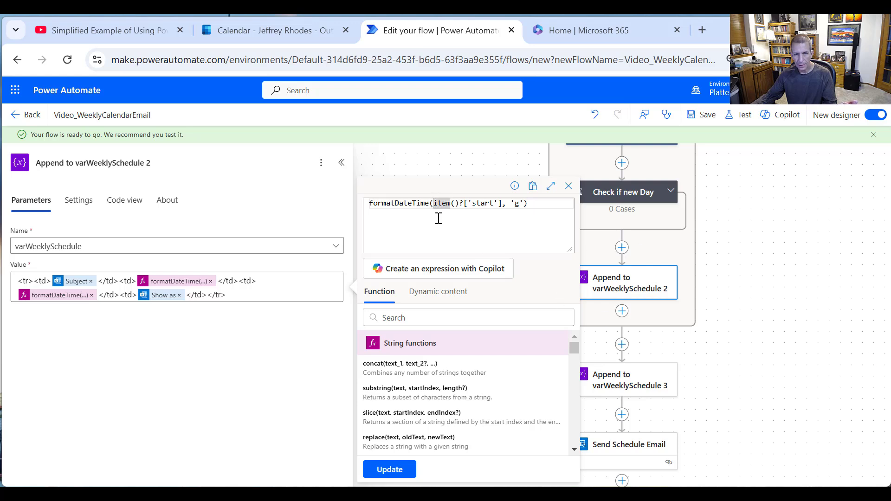
double_click(432, 202)
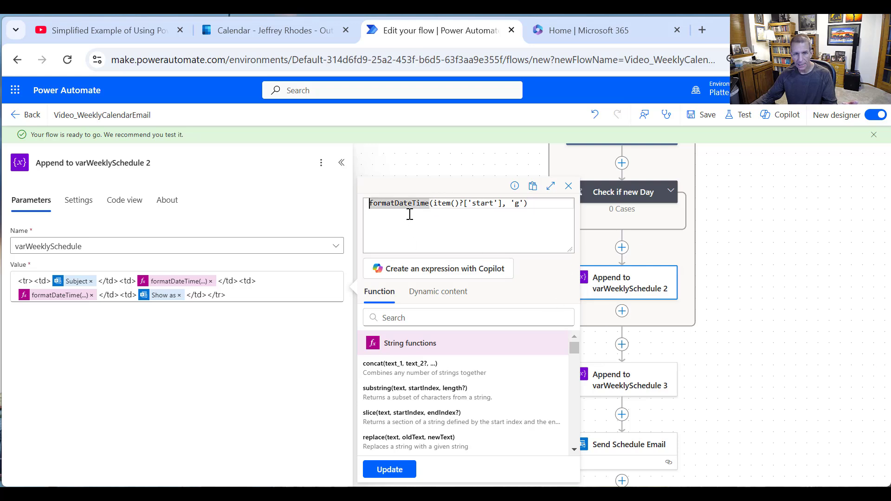
double_click(435, 203)
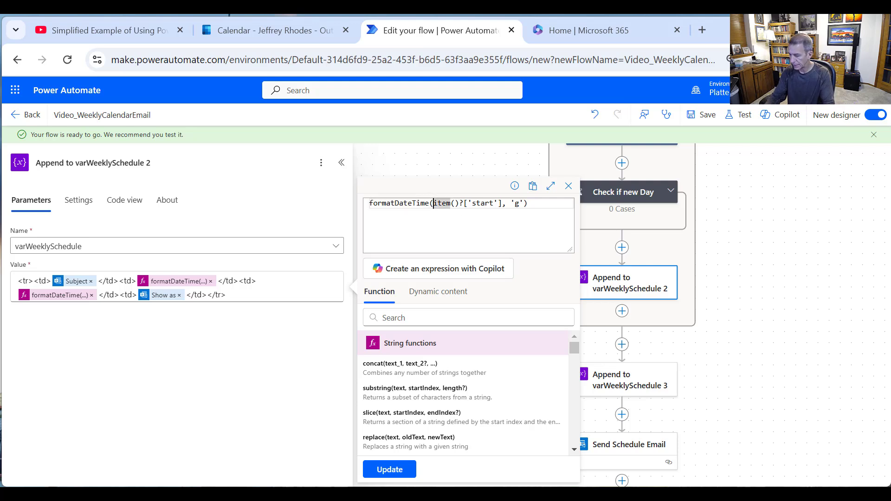
key(Left)
key(Right)
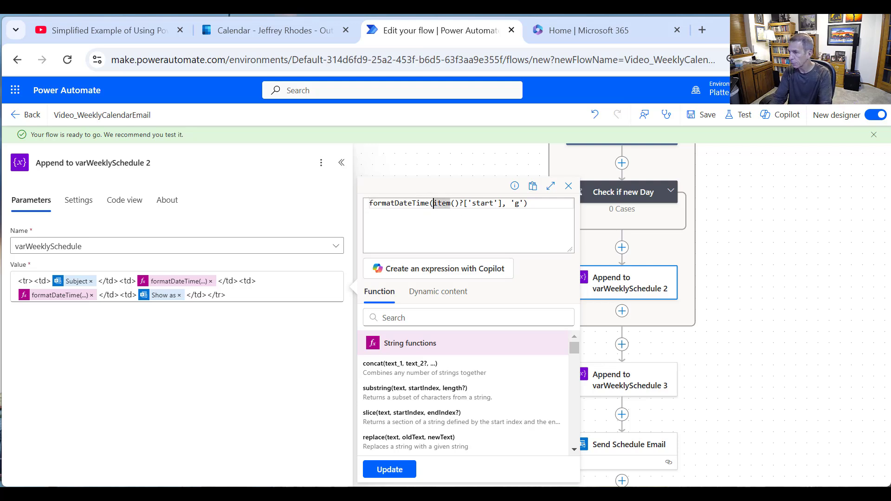
text(add)
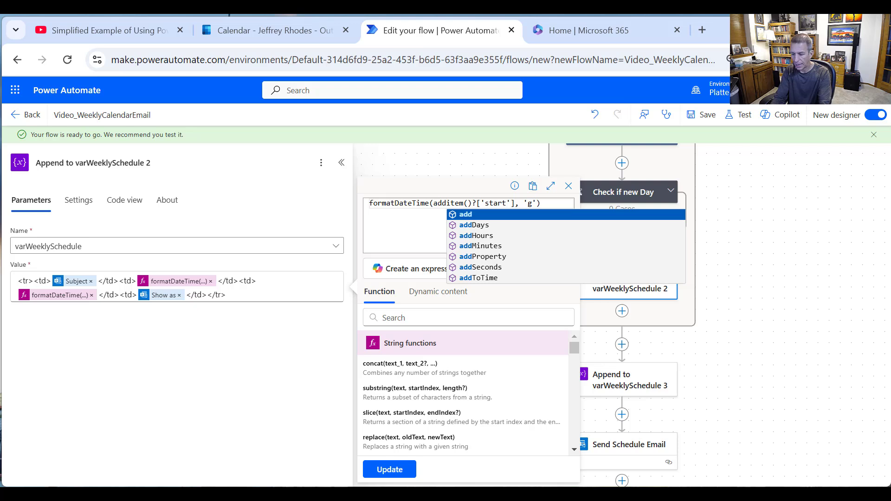
text(Hours)
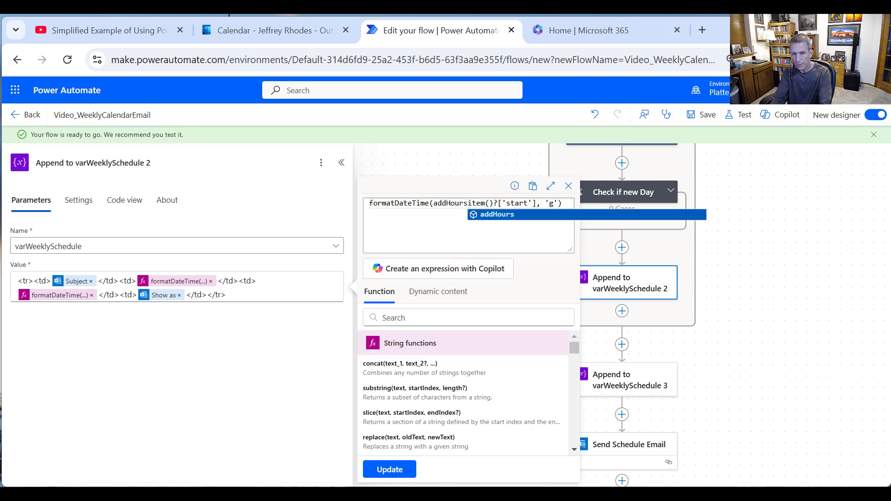
text(()
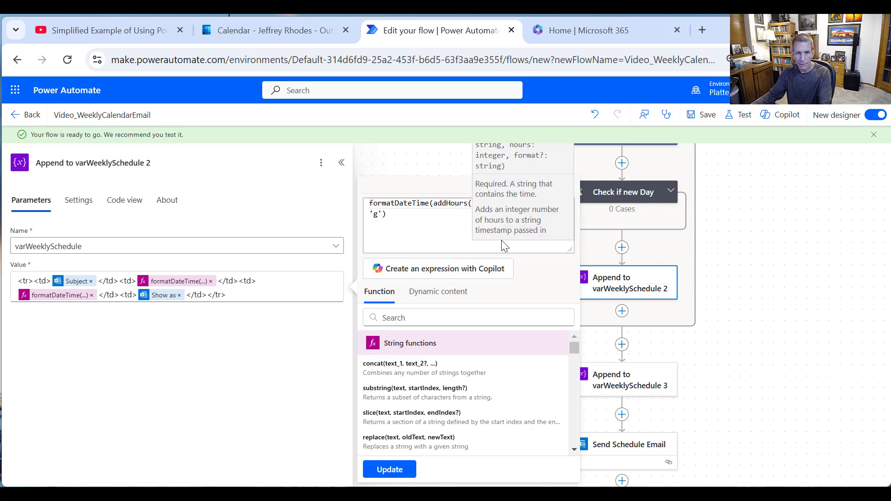
click(446, 206)
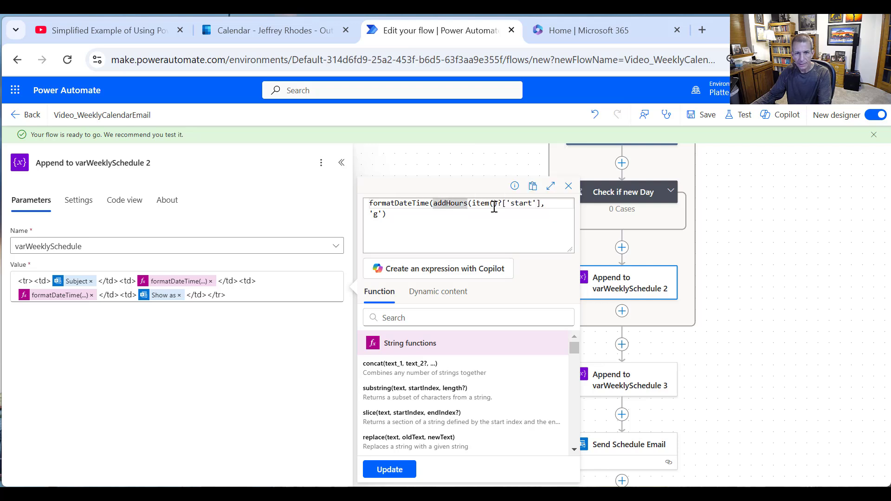
- Complete the start time's addHours function with the varUtcOffset variable as its hours and update the expression
click(540, 205)
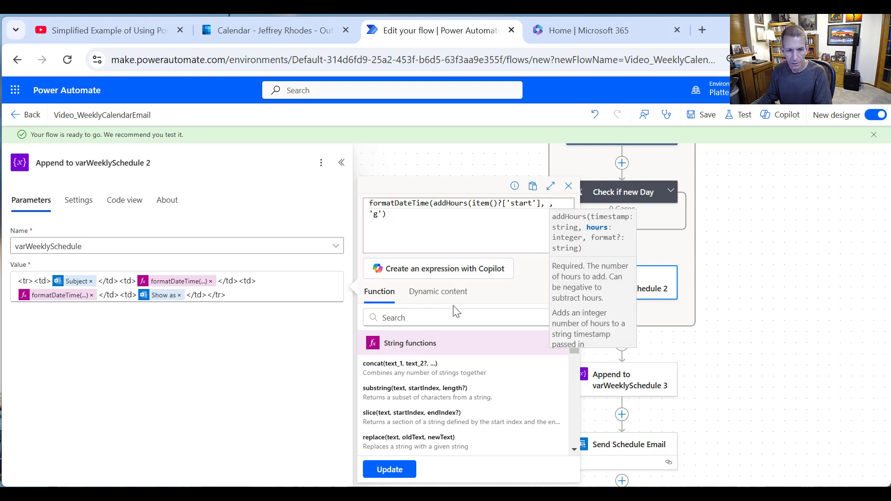
click(455, 293)
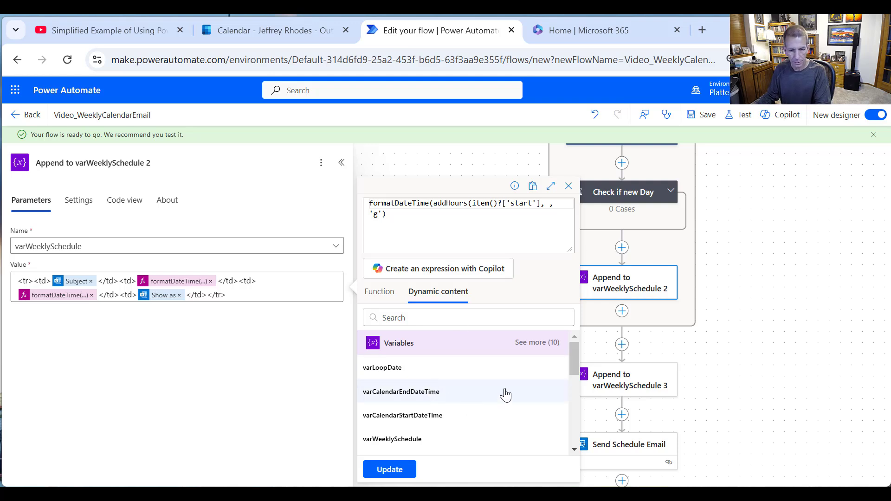
click(542, 342)
scroll(523, 378, down, 2)
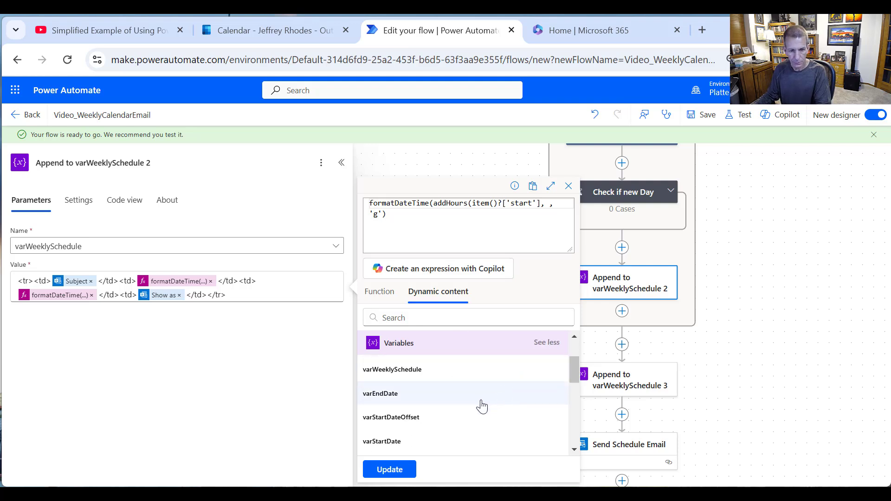
scroll(482, 406, down, 2)
click(417, 399)
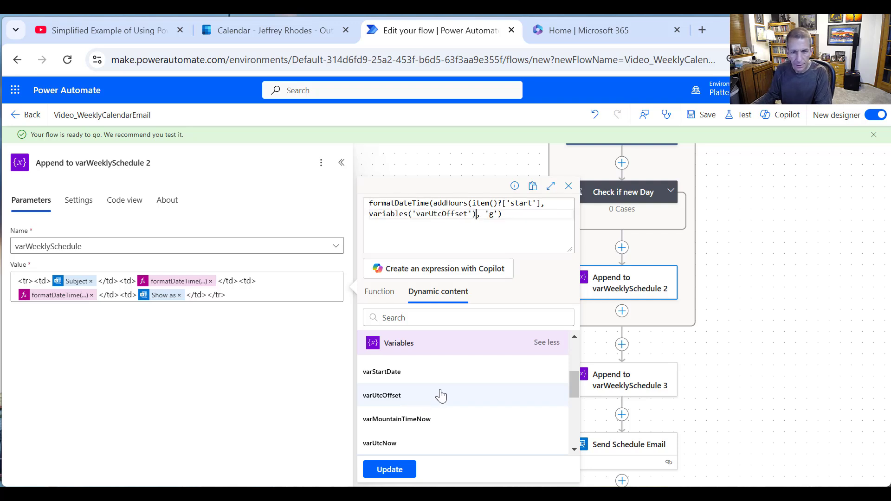
text())
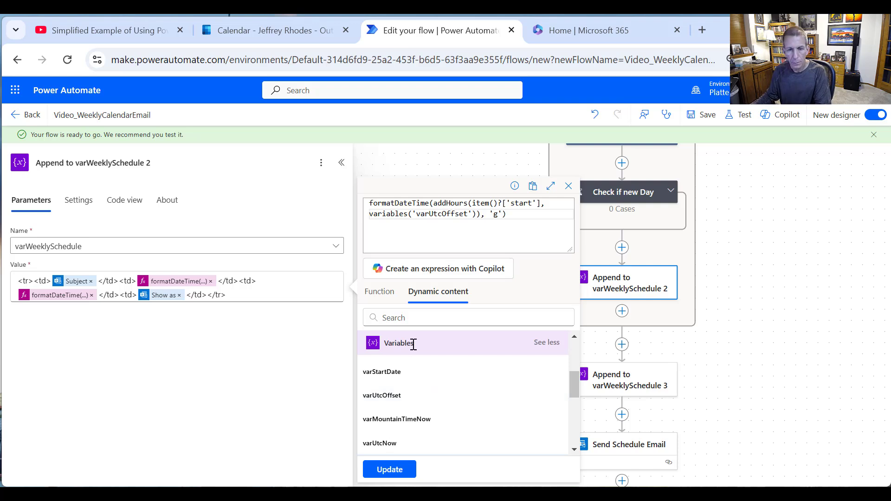
click(390, 469)
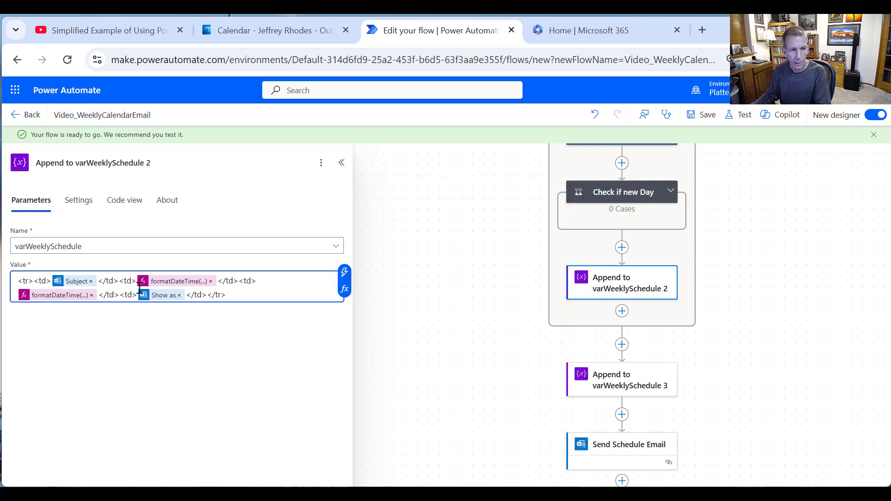
- Open an addHours function around item()?['end'] in the end time's formatDateTime expression of the same table row
click(85, 300)
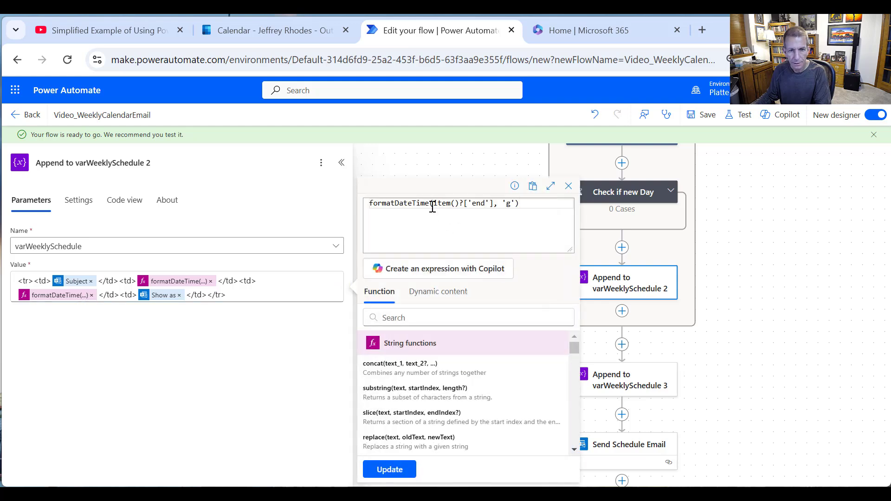
key(Right)
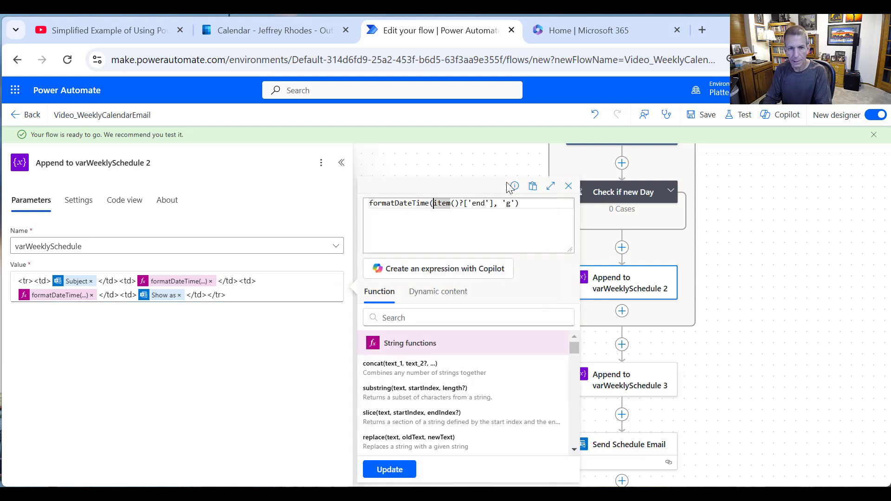
text(addHours)
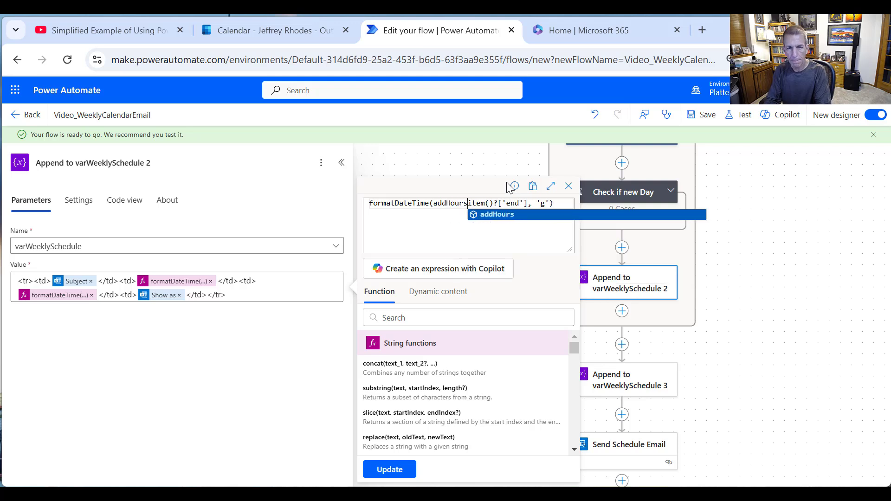
text(()
click(400, 203)
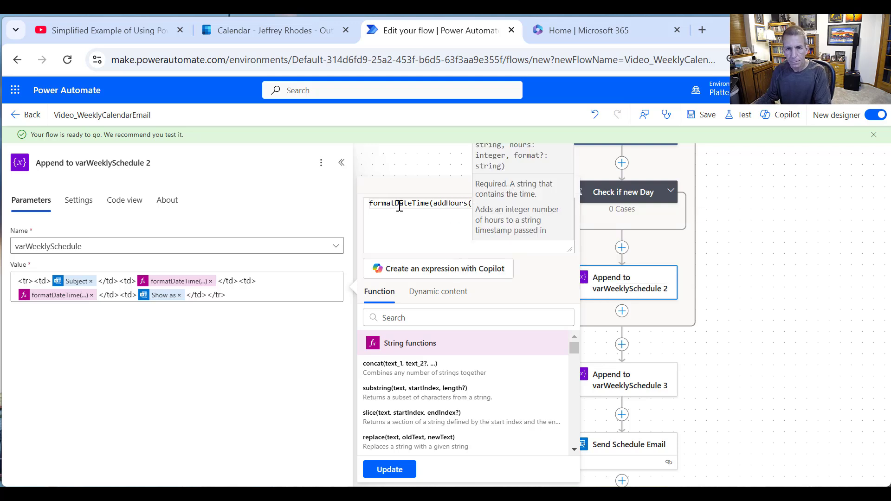
click(535, 205)
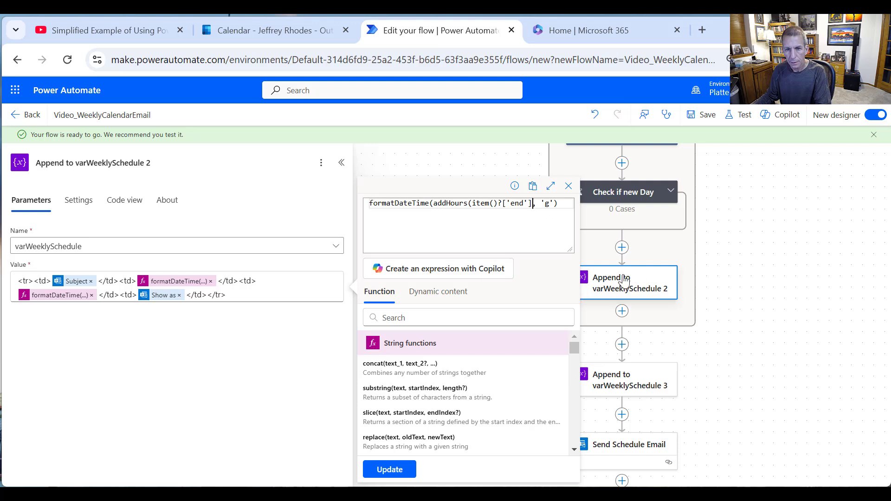
- Supply the varUtcOffset variable as the hours argument of addHours in the end time expression
text(,)
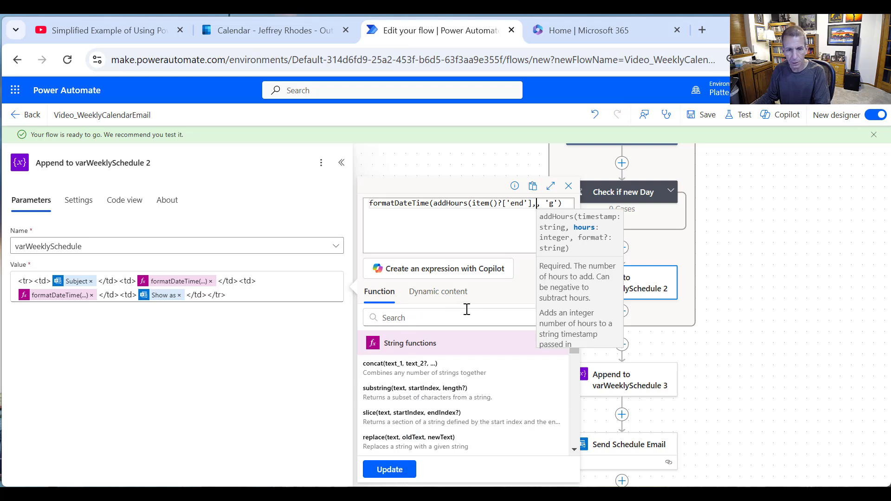
click(438, 292)
scroll(427, 416, down, 1)
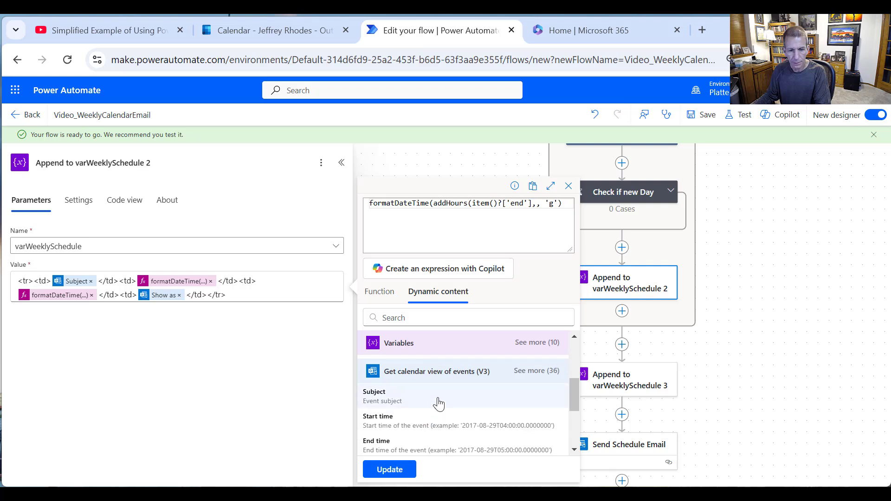
scroll(441, 392, up, 3)
scroll(446, 404, down, 1)
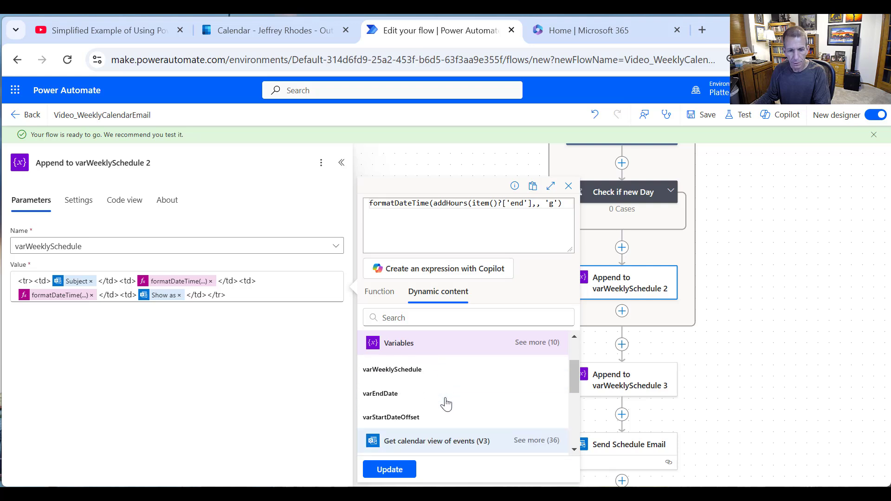
click(533, 342)
scroll(457, 394, down, 4)
scroll(451, 391, up, 2)
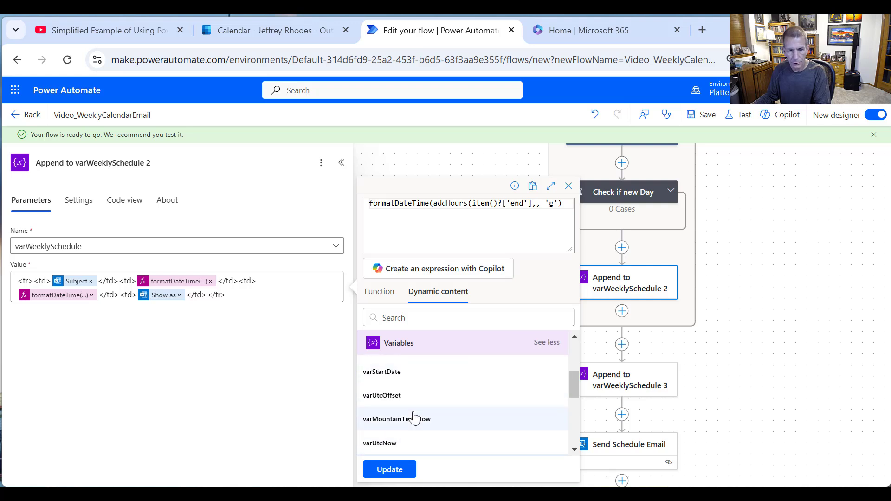
click(393, 397)
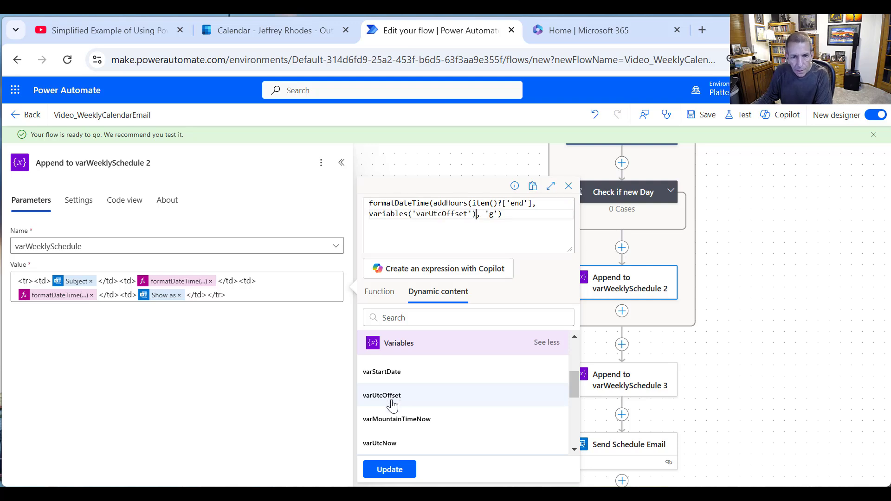
- Add the closing parenthesis of addHours after variables('varUtcOffset') and update the end time expression
click(396, 469)
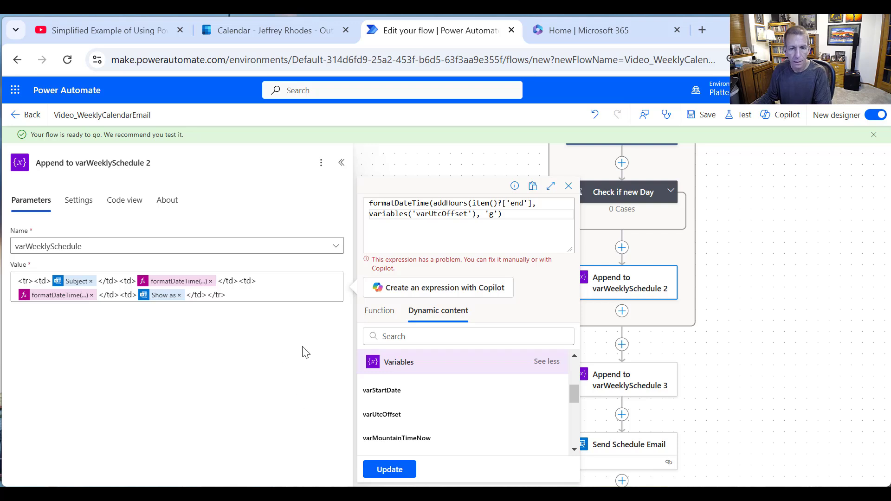
drag(473, 203, 477, 214)
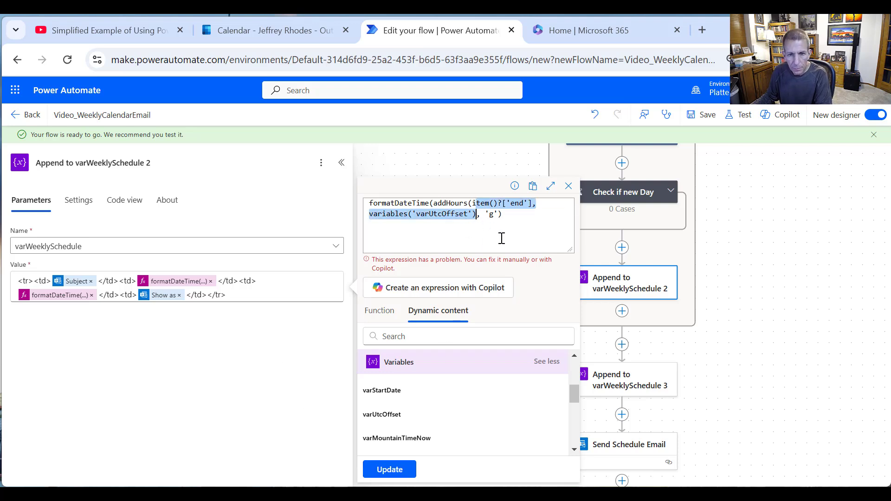
click(476, 215)
text())
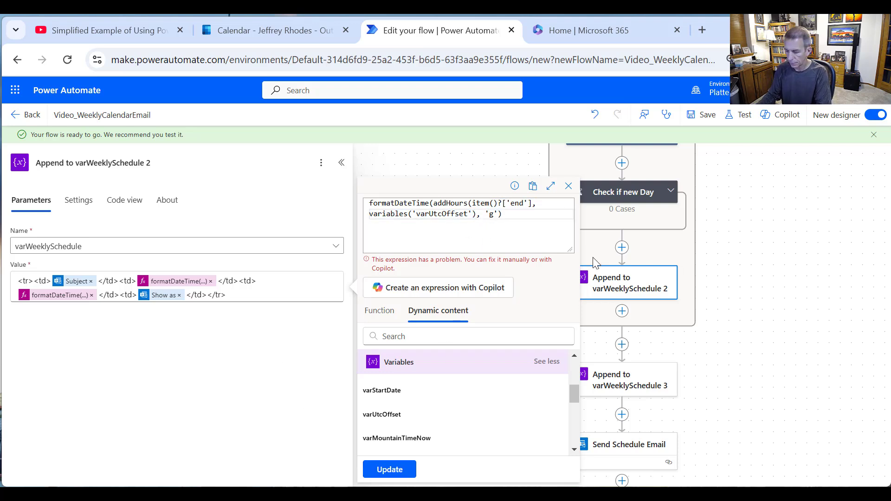
click(400, 469)
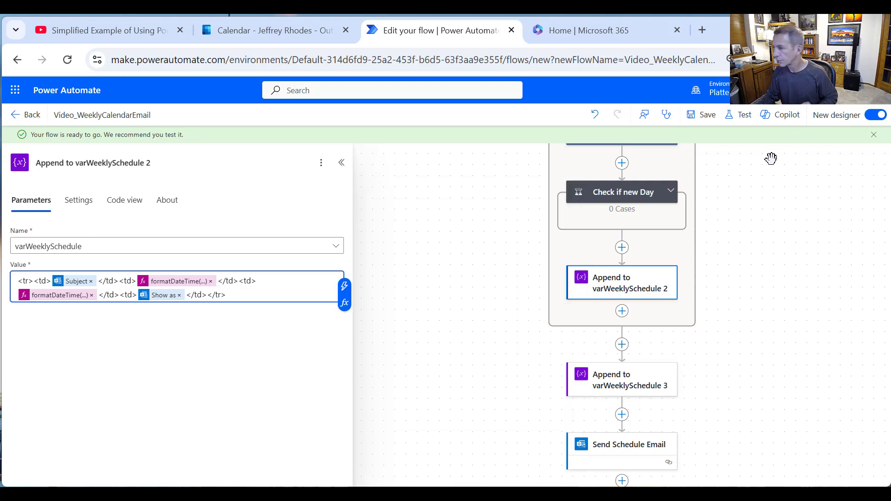
- Save the Video_WeeklyCalendarEmail flow and run a manual test of it
click(706, 115)
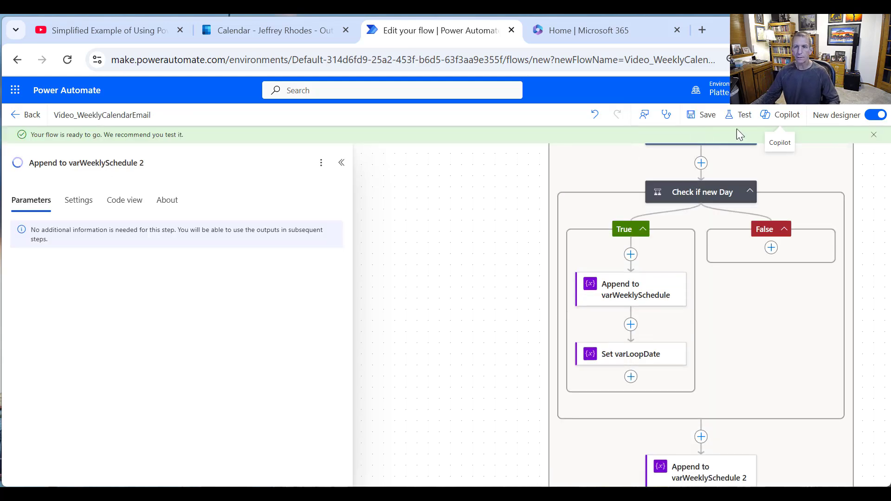
click(743, 117)
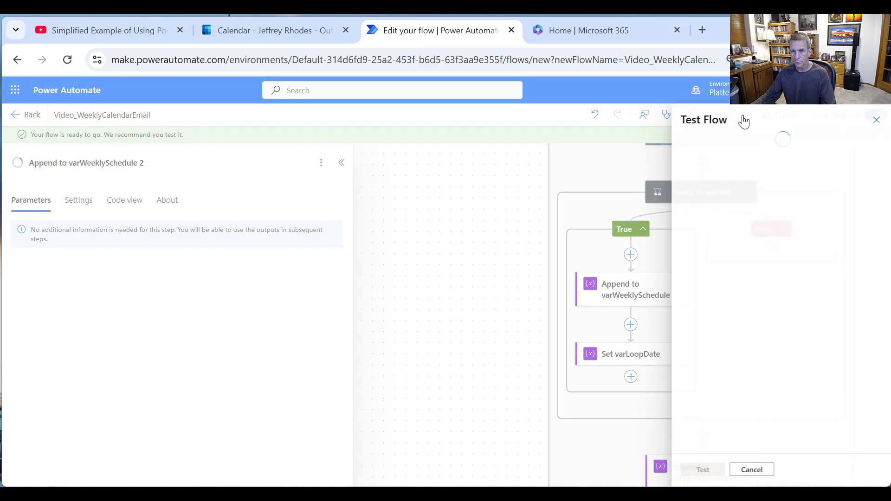
click(699, 155)
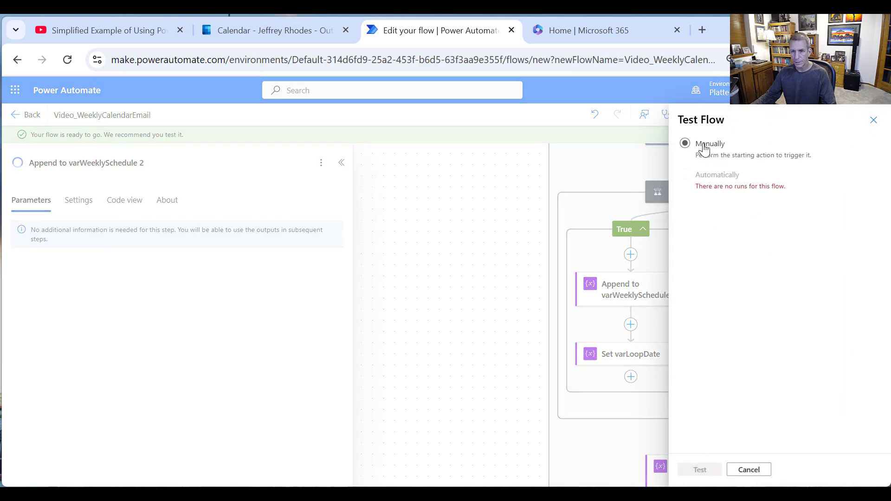
click(717, 470)
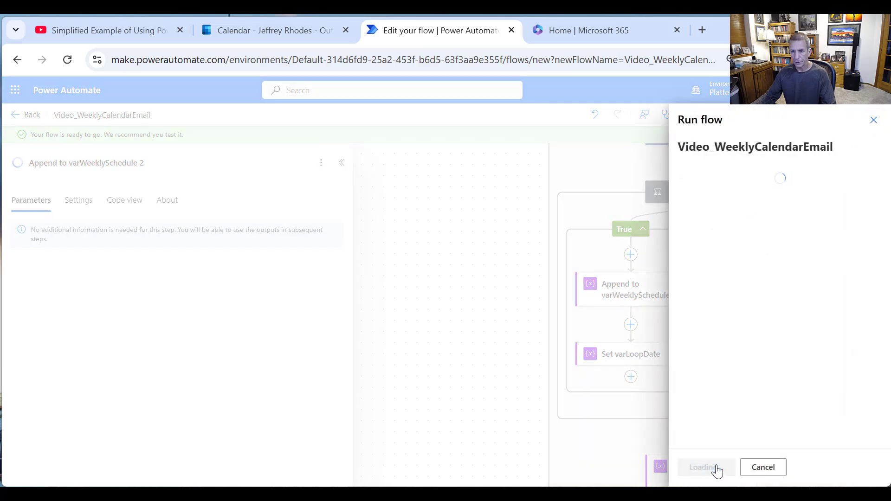
click(720, 467)
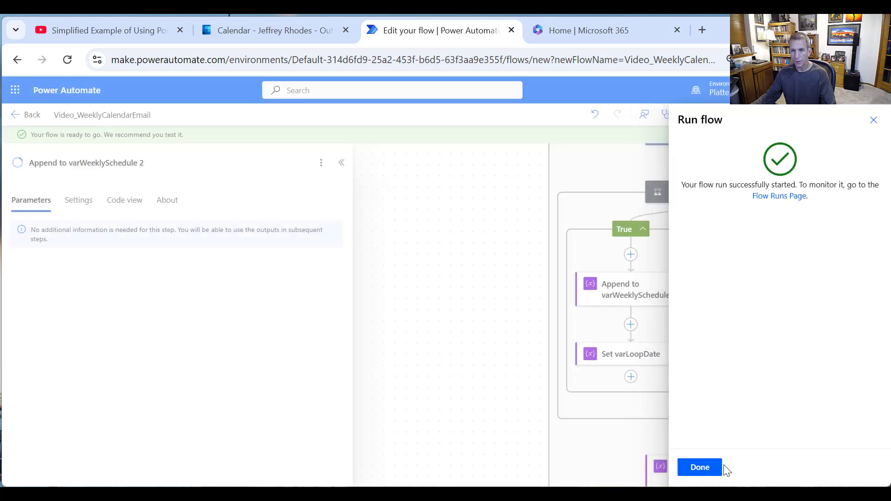
click(697, 468)
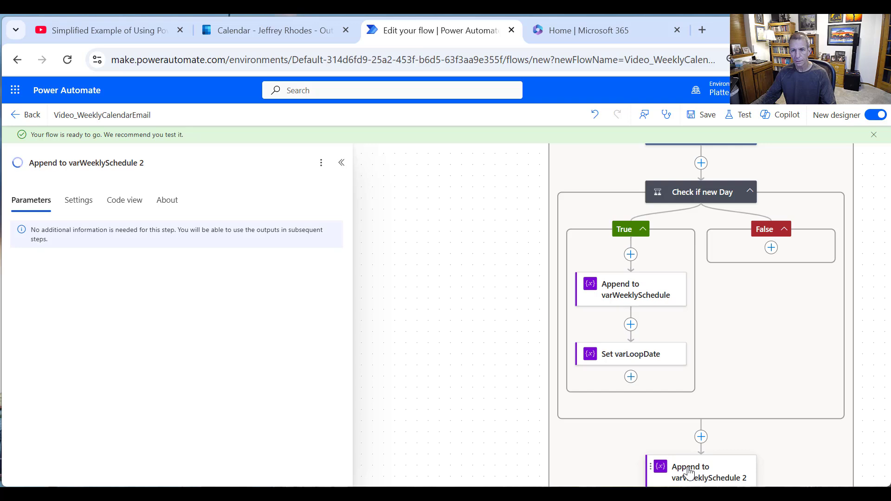
- Review the run status of the flow's actions, from the varWeeklySchedule appends back up to the Do until Start Date is Monday loop
scroll(690, 472, down, 3)
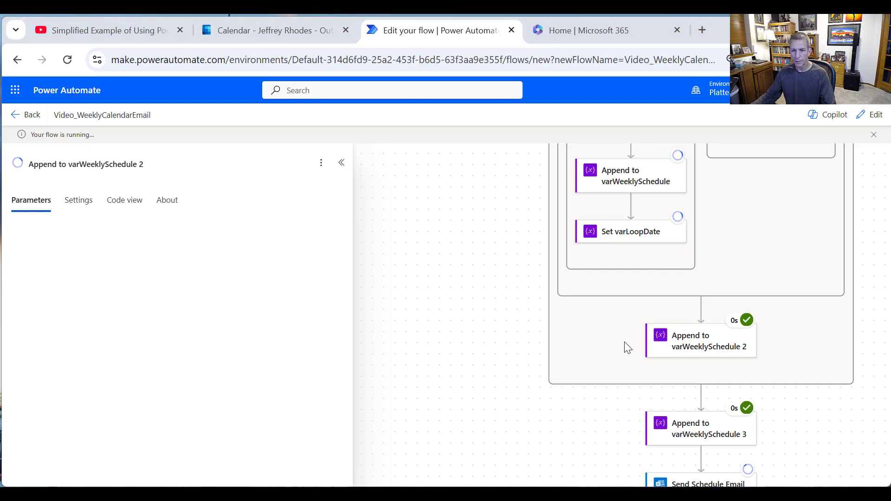
scroll(795, 346, up, 2)
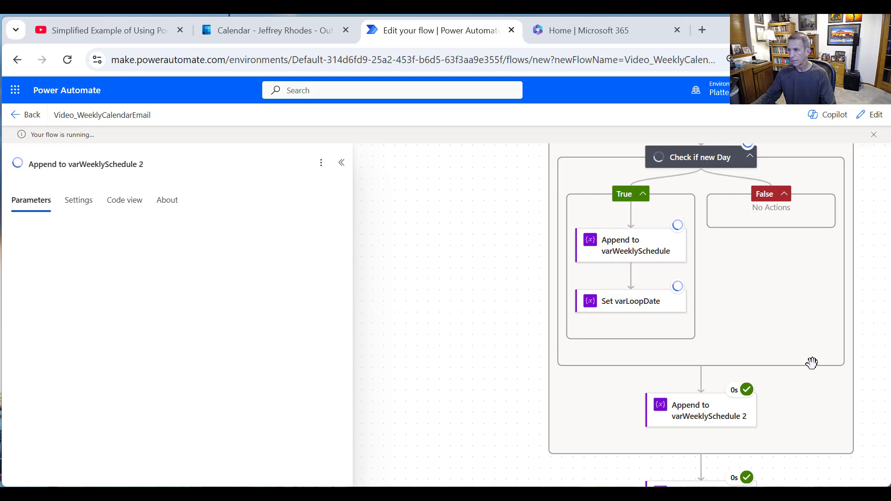
scroll(812, 363, up, 2)
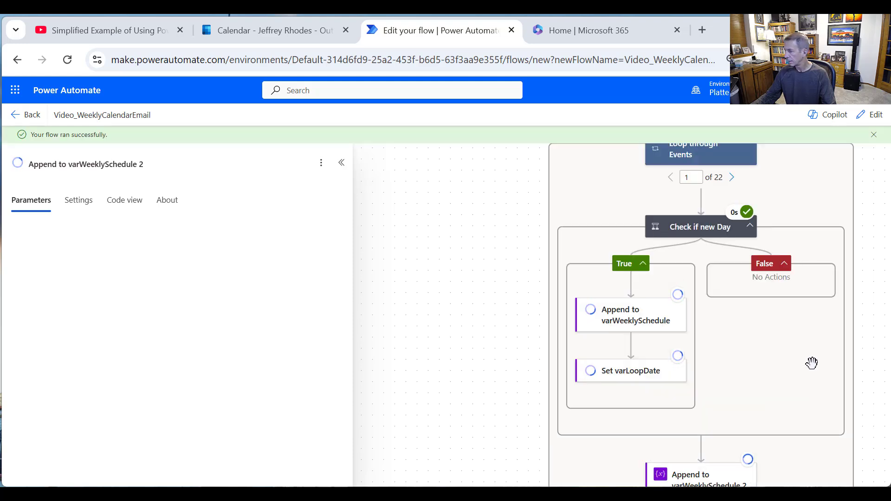
scroll(778, 328, up, 1)
scroll(781, 326, down, 2)
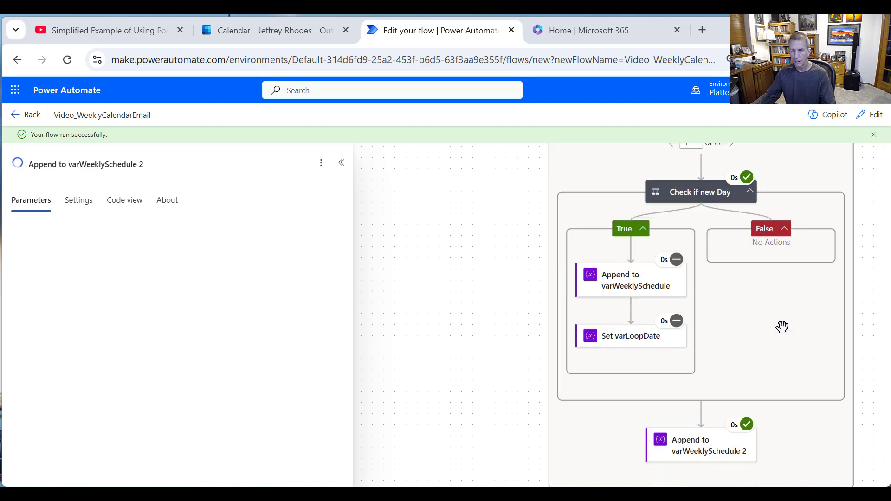
scroll(784, 327, up, 8)
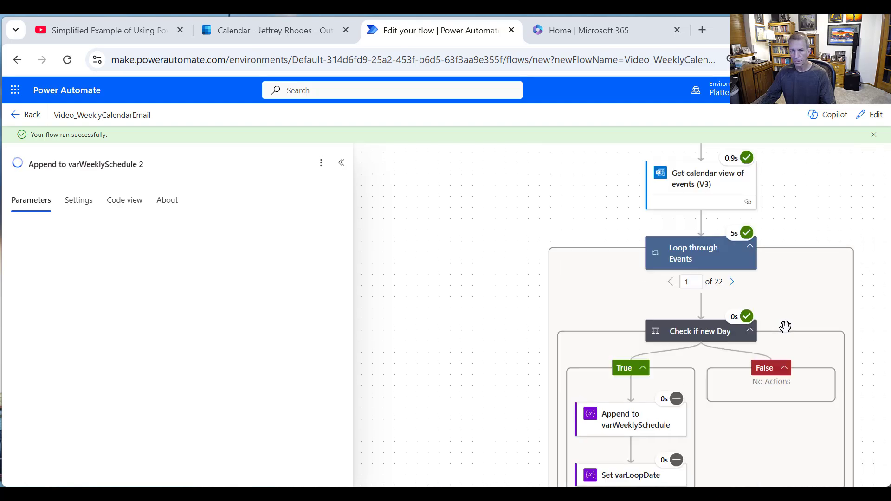
scroll(787, 332, up, 11)
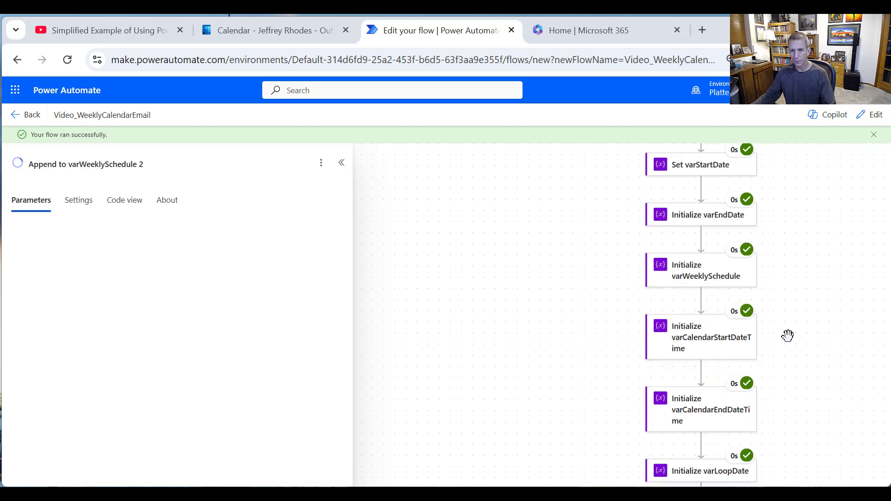
scroll(789, 329, up, 1)
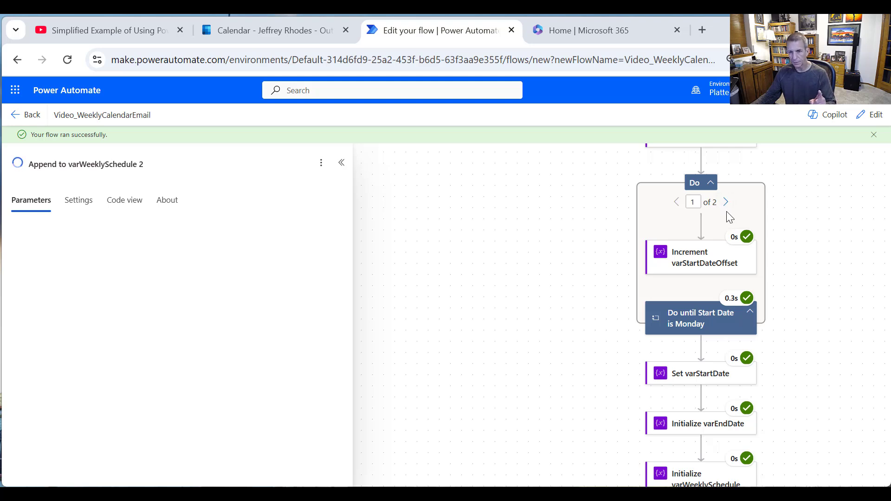
- Inspect the date value that the Set varStartDate action received in this run
click(705, 378)
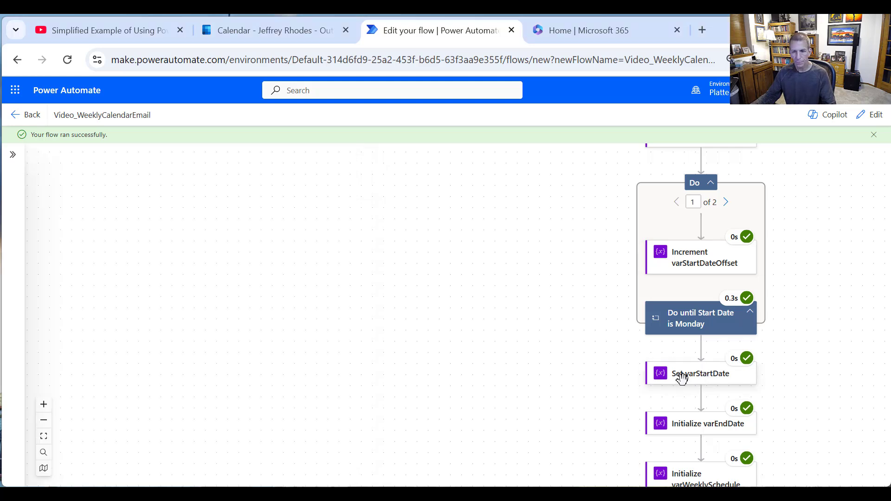
click(682, 378)
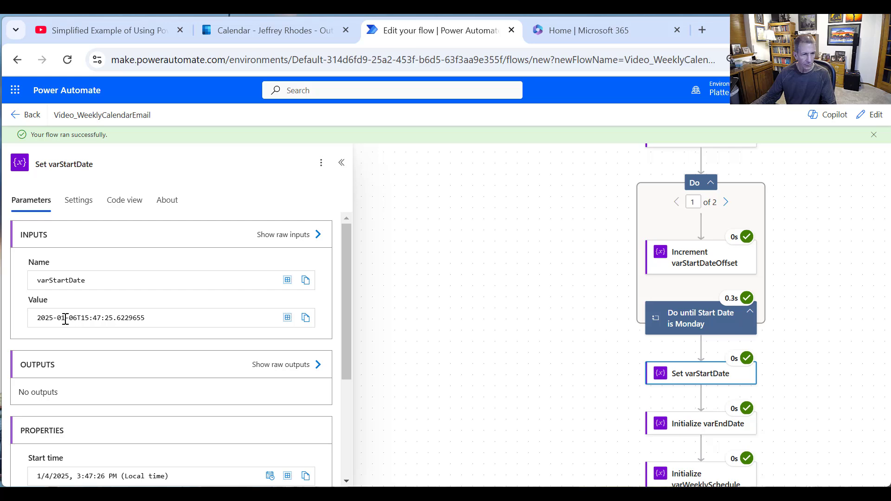
drag(65, 319, 82, 320)
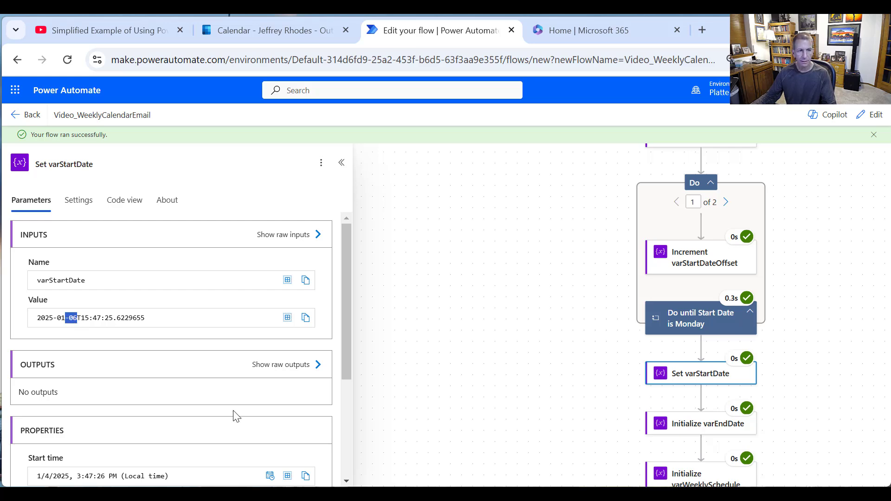
- Examine the run results of Loop through Events, its Check if new Day branches and the closing Send Schedule Email action
scroll(810, 421, down, 1)
scroll(810, 420, down, 8)
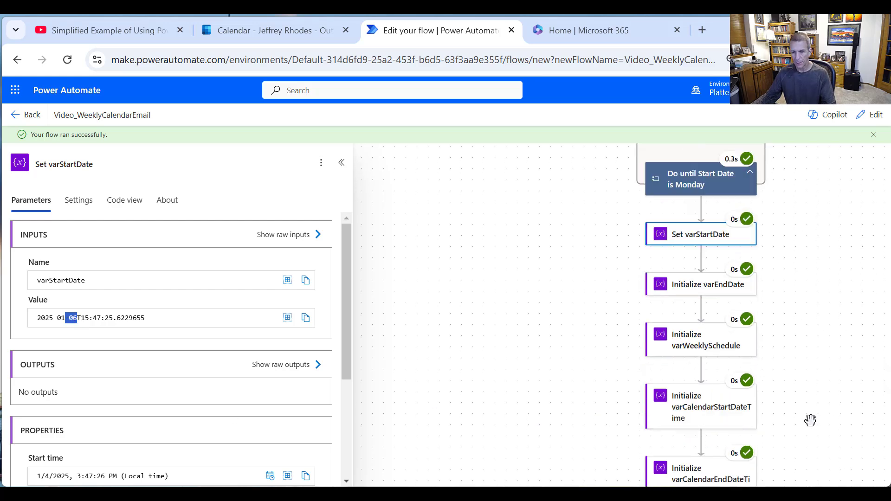
scroll(817, 416, down, 3)
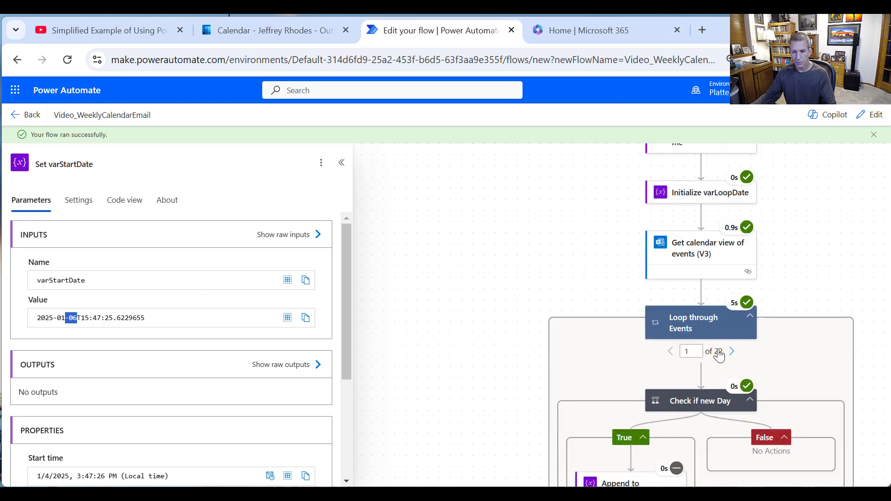
scroll(729, 347, down, 1)
scroll(729, 348, down, 1)
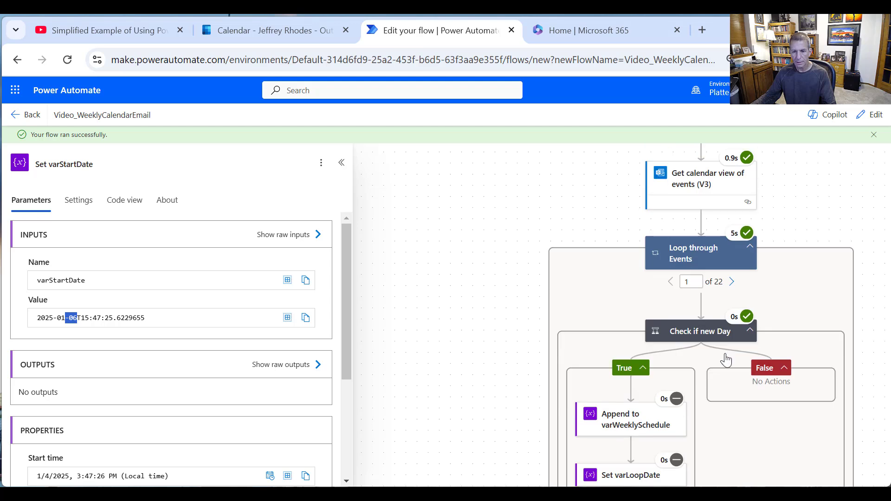
click(734, 287)
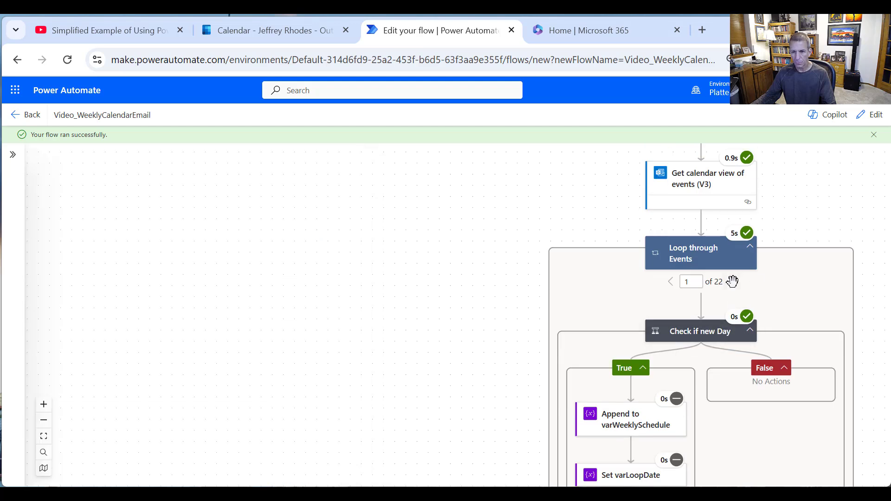
ctrl+scroll(731, 289, up, 3)
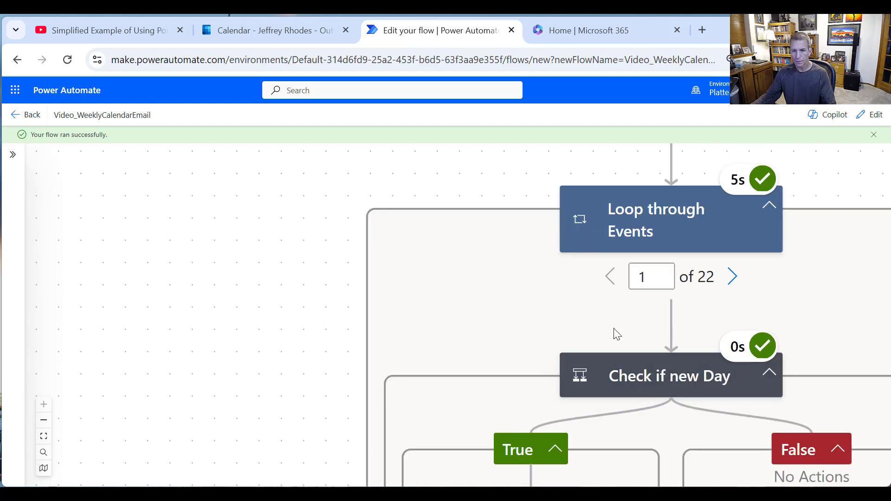
scroll(613, 332, down, 2)
scroll(636, 356, down, 1)
scroll(637, 364, down, 9)
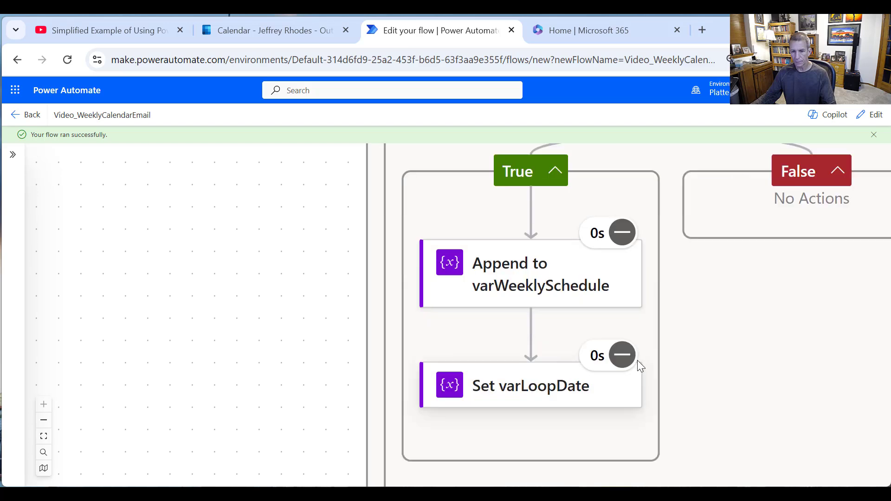
scroll(651, 371, down, 3)
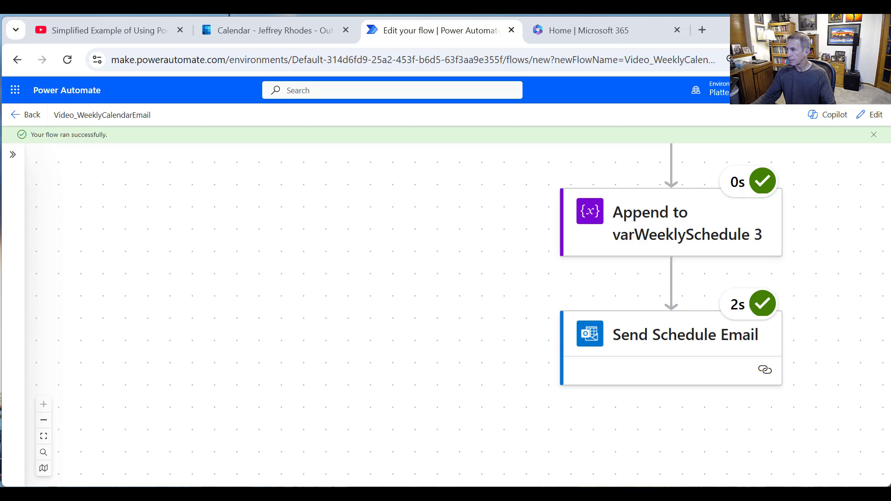
- Bring up the received weekly schedule email in Outlook and compare its entries with the January 6–10 work week in the web calendar
drag(890, 218, 258, 47)
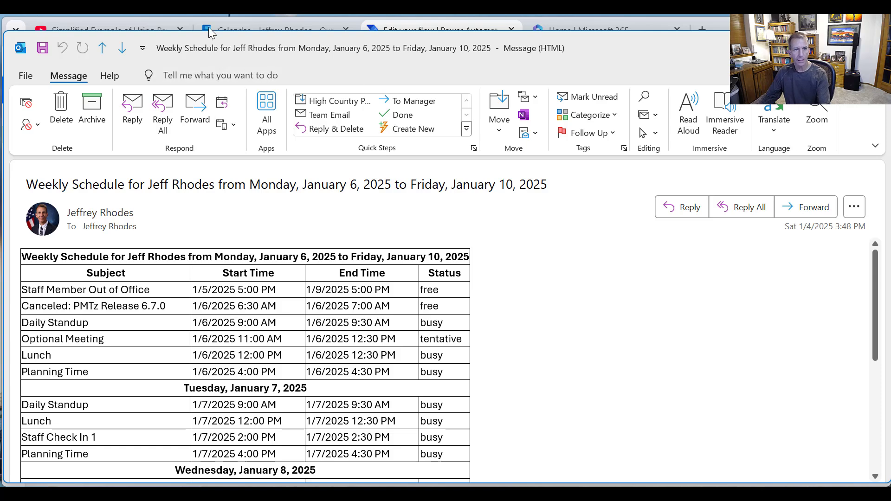
click(244, 27)
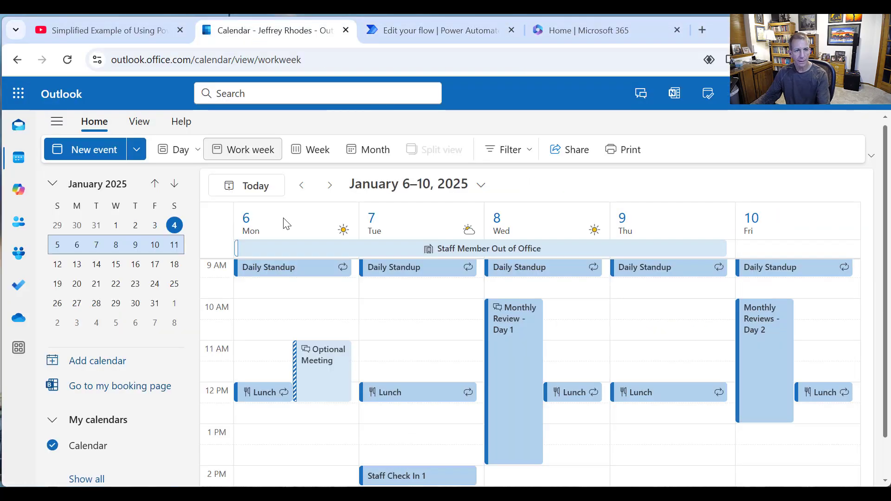
scroll(266, 297, up, 2)
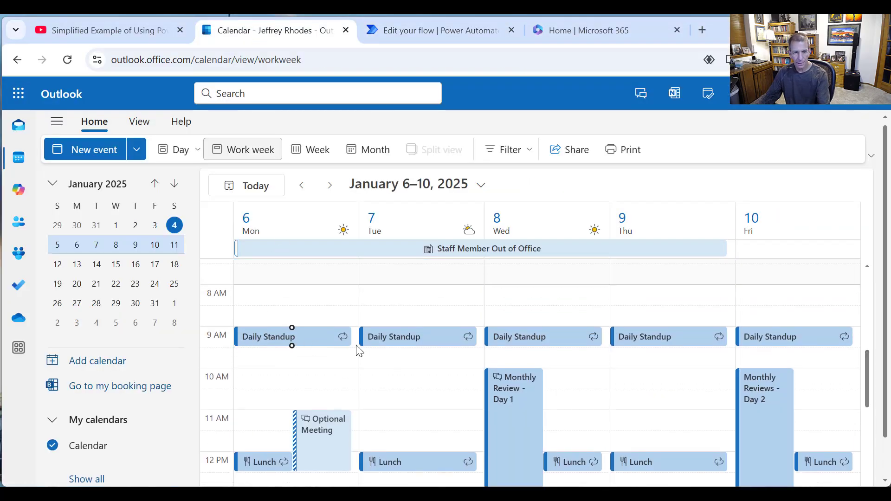
scroll(441, 378, down, 2)
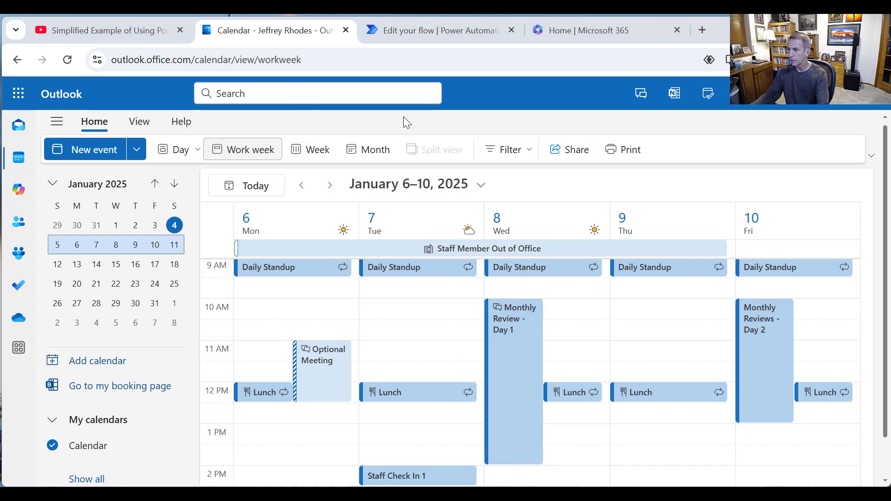
key(alt+Tab)
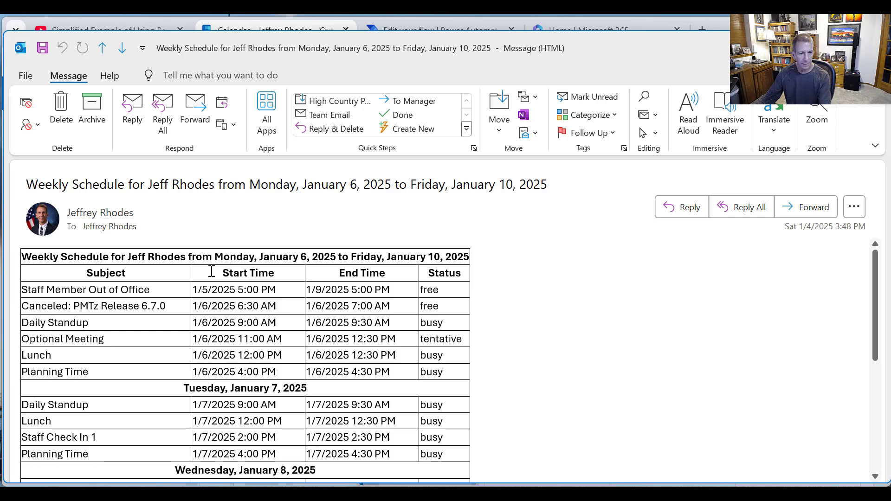
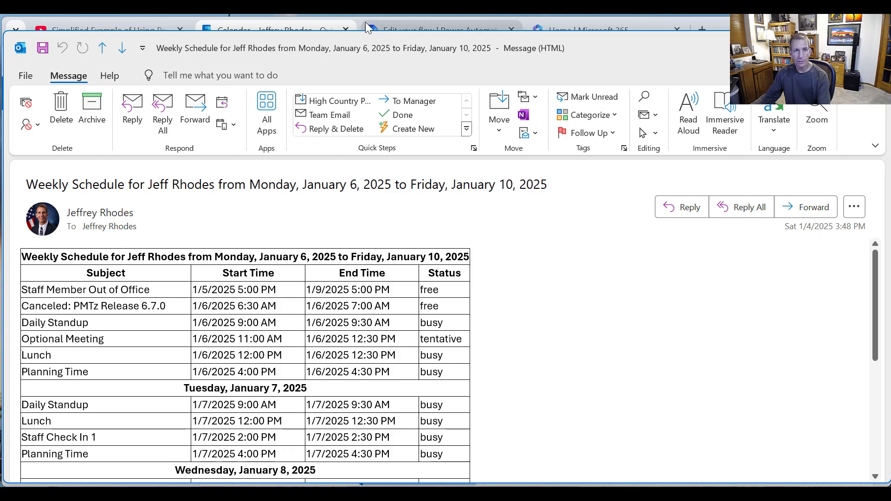
- Check the calendar's afternoon events against the email and examine the Tuesday and Wednesday date heading rows in its table
click(256, 22)
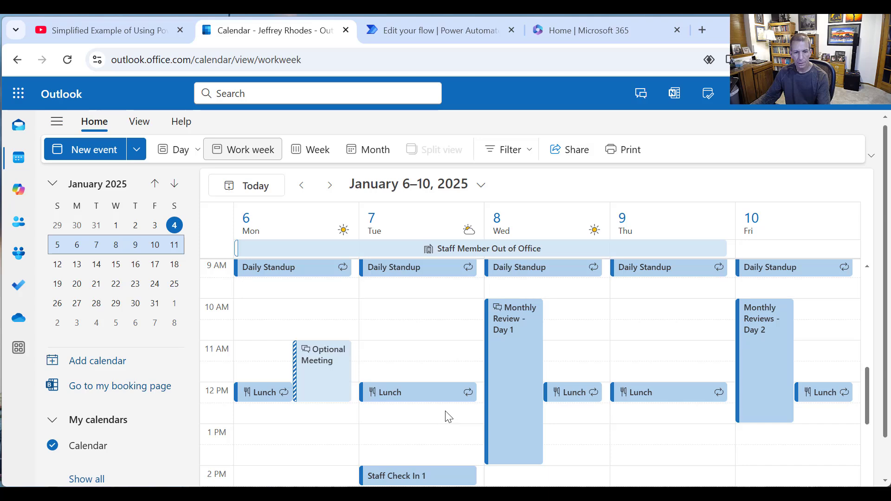
scroll(446, 417, down, 2)
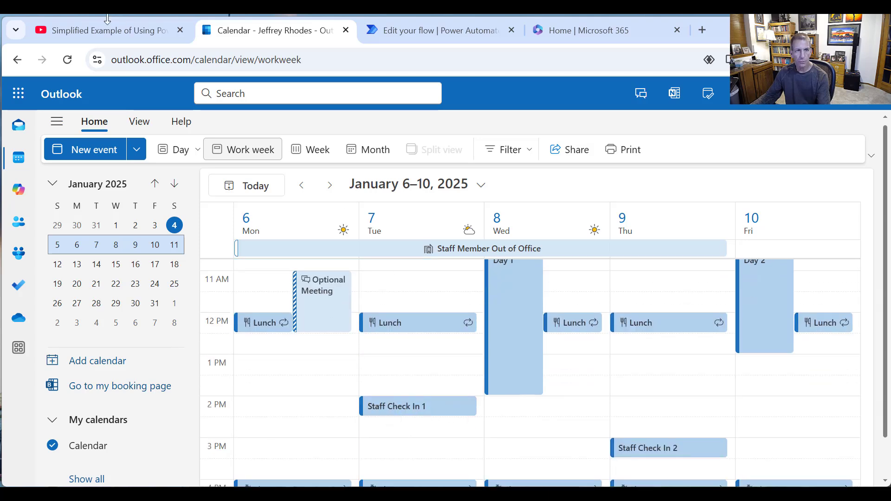
key(alt+Tab)
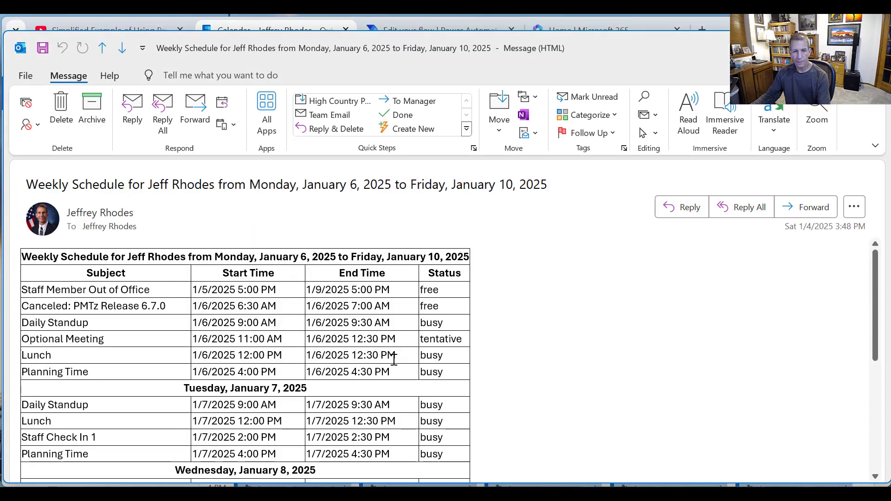
scroll(312, 424, down, 3)
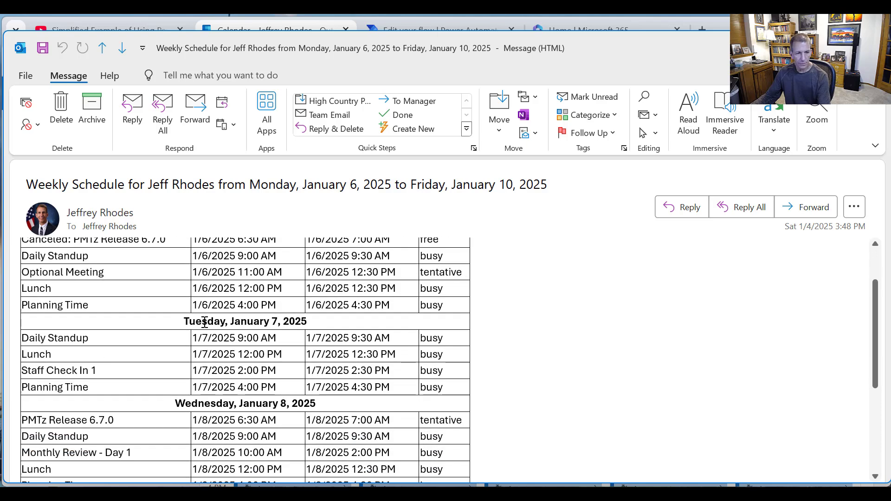
drag(222, 325, 312, 324)
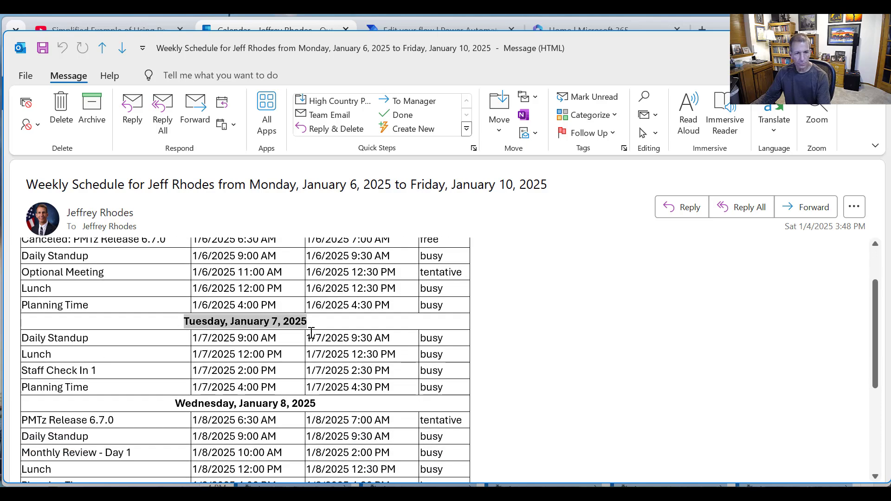
drag(174, 406, 330, 407)
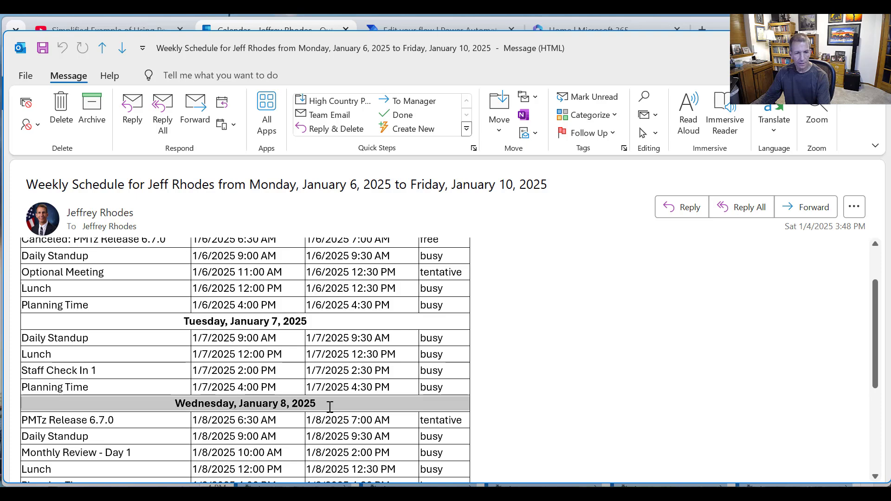
- Compare the Thursday and Friday rows of the schedule email with the same days' afternoon events in the web calendar
scroll(325, 408, down, 3)
scroll(324, 409, down, 6)
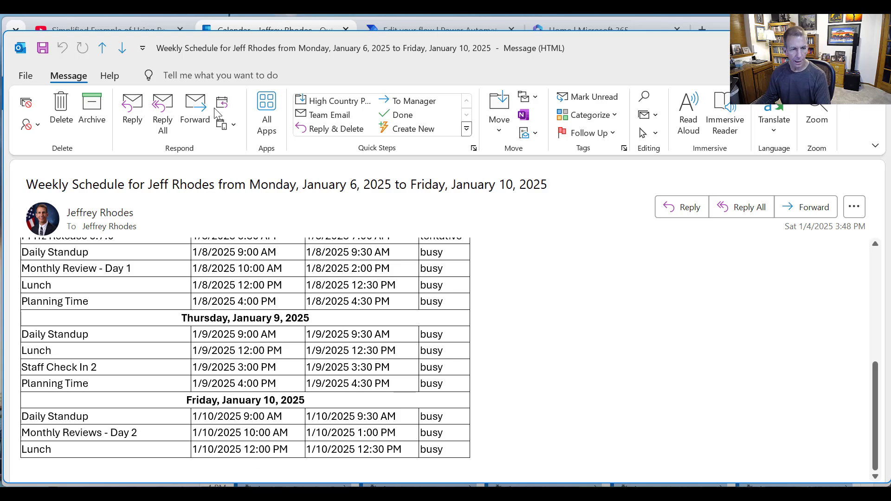
click(259, 28)
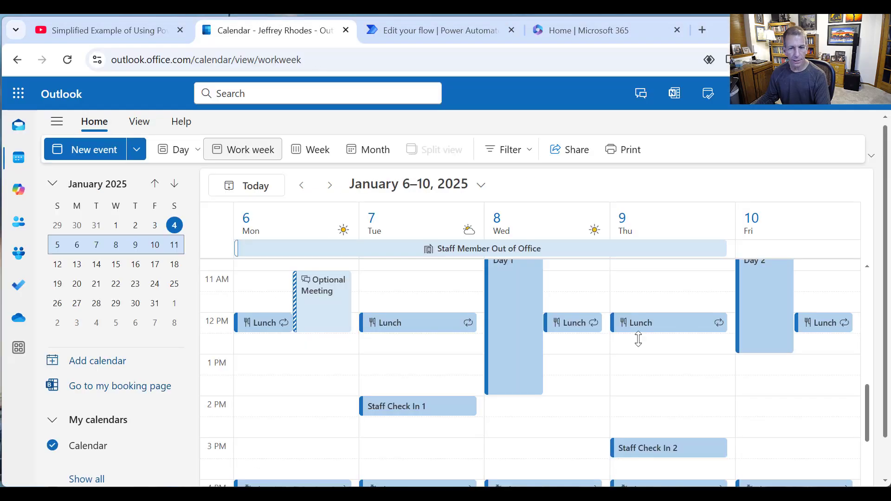
scroll(712, 342, down, 3)
scroll(722, 367, up, 3)
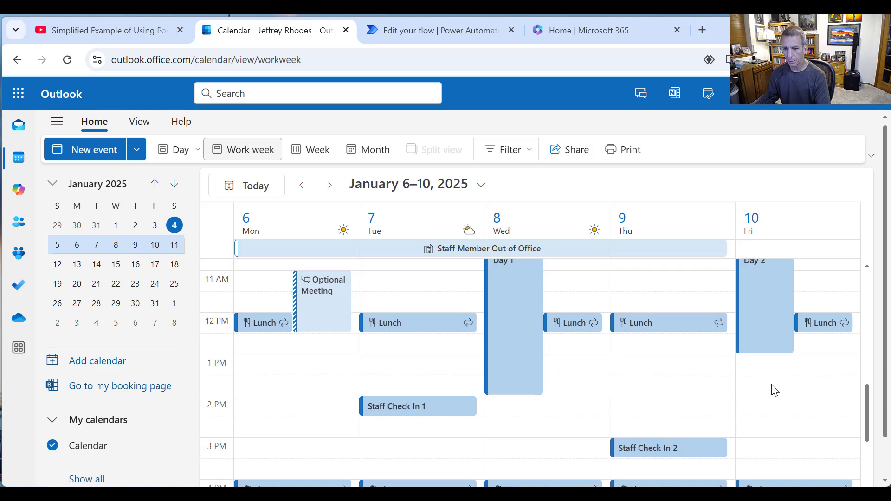
scroll(772, 388, down, 2)
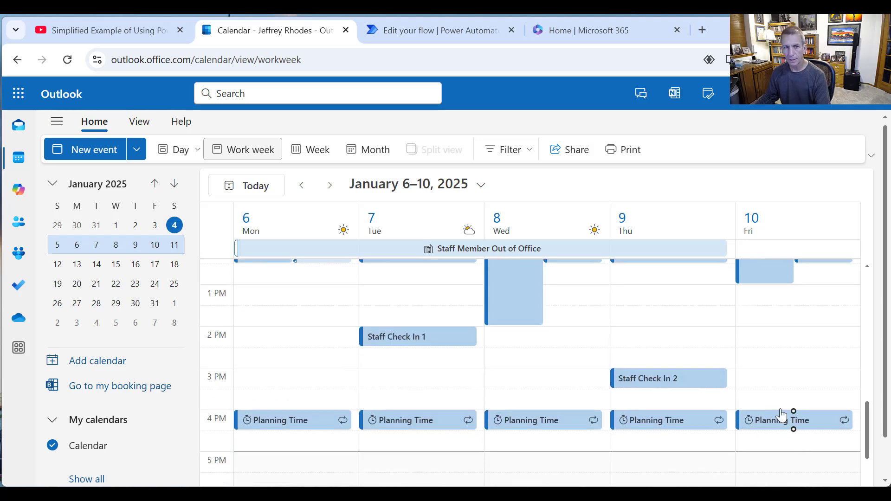
- Open the latest Video_WeeklyCalendarEmail run from the Power Automate run history and inspect the value of Initialize varEndDate
click(422, 37)
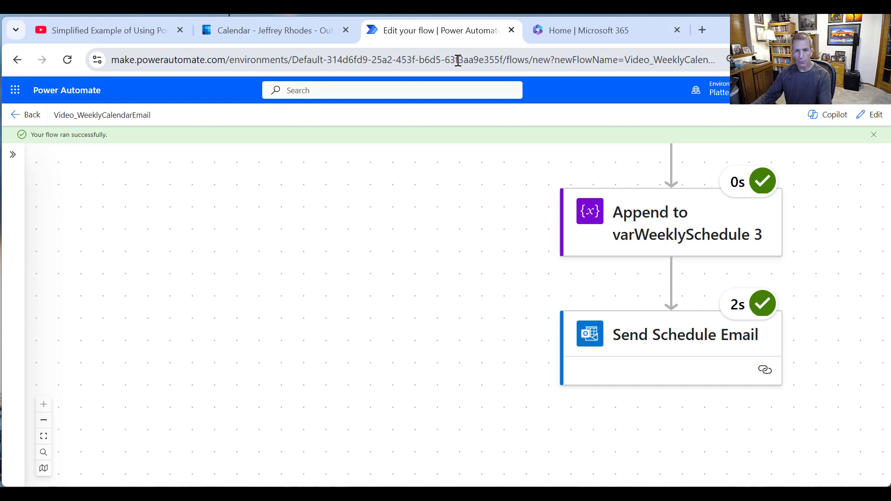
click(19, 114)
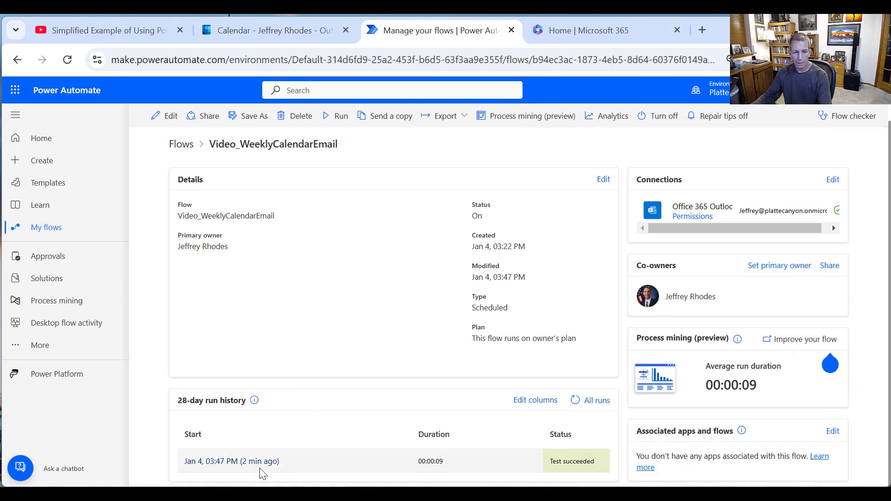
click(260, 462)
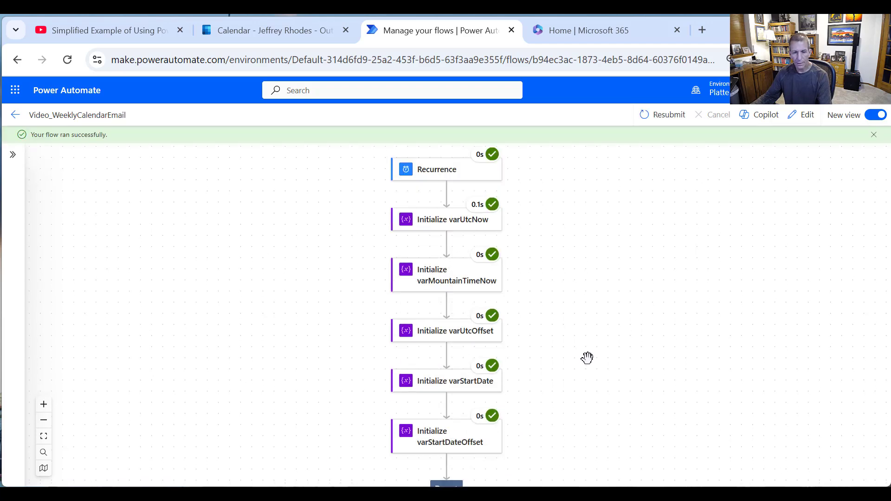
scroll(554, 372, down, 1)
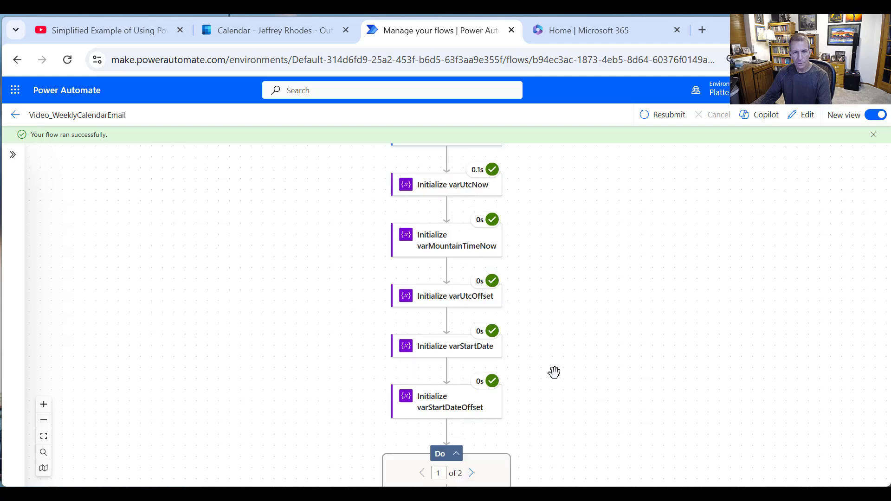
scroll(550, 378, down, 1)
scroll(548, 390, down, 7)
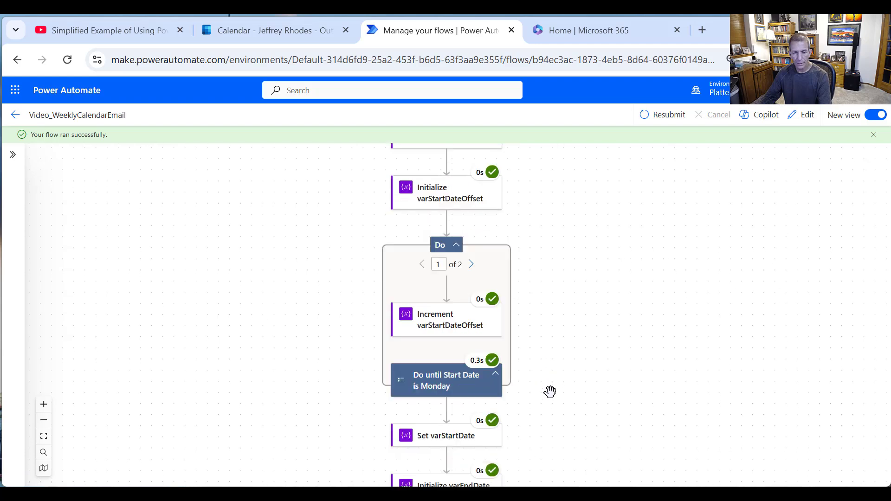
click(456, 423)
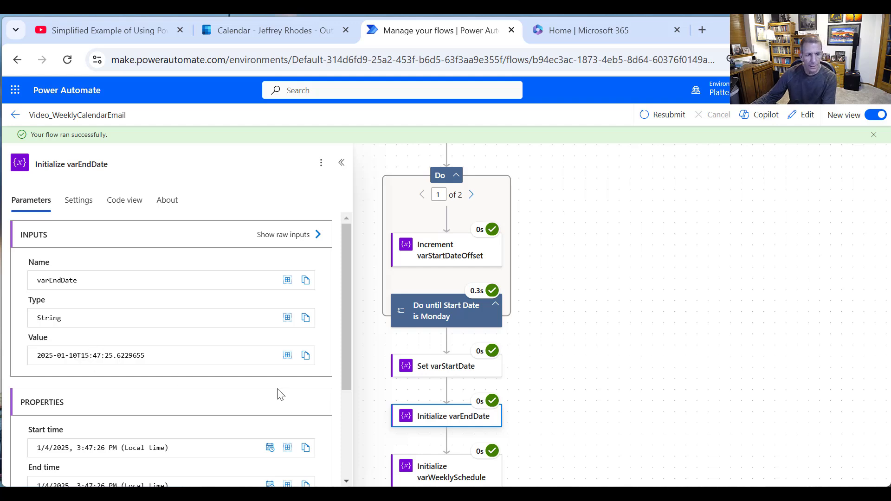
- Inspect the value that Initialize varCalendarEndDateTime received in this run
scroll(613, 371, down, 3)
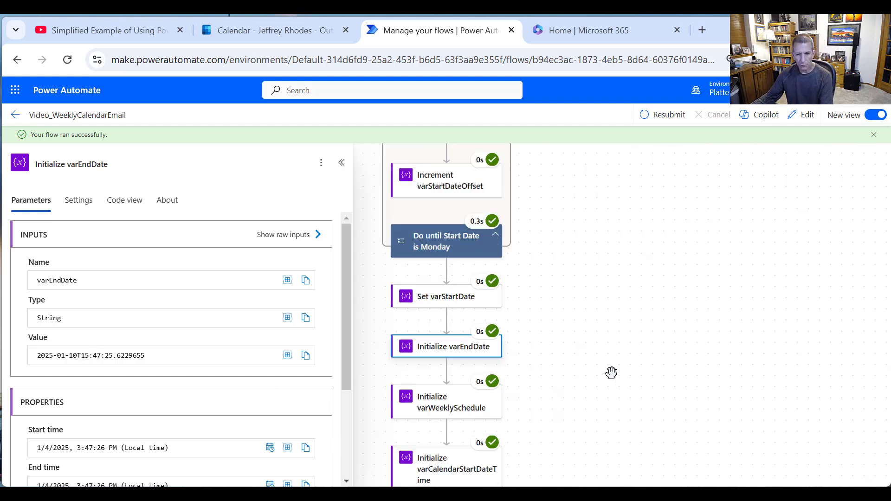
scroll(591, 358, down, 1)
scroll(535, 368, down, 1)
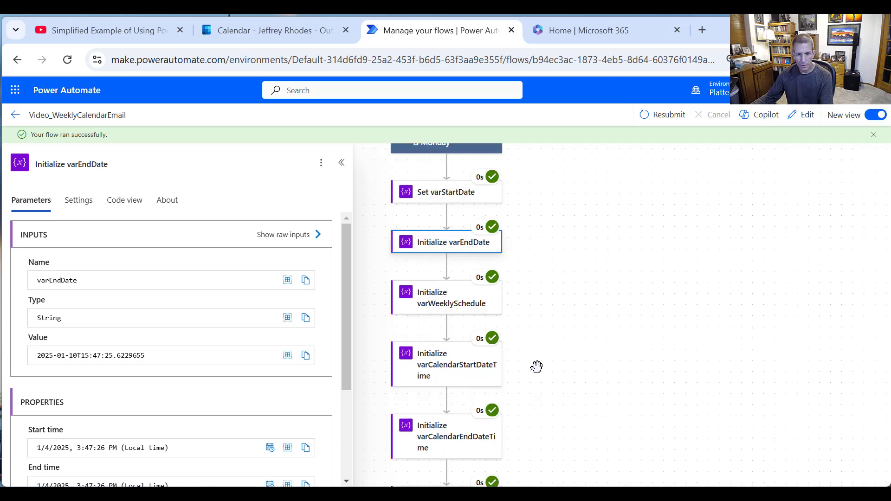
scroll(536, 366, down, 1)
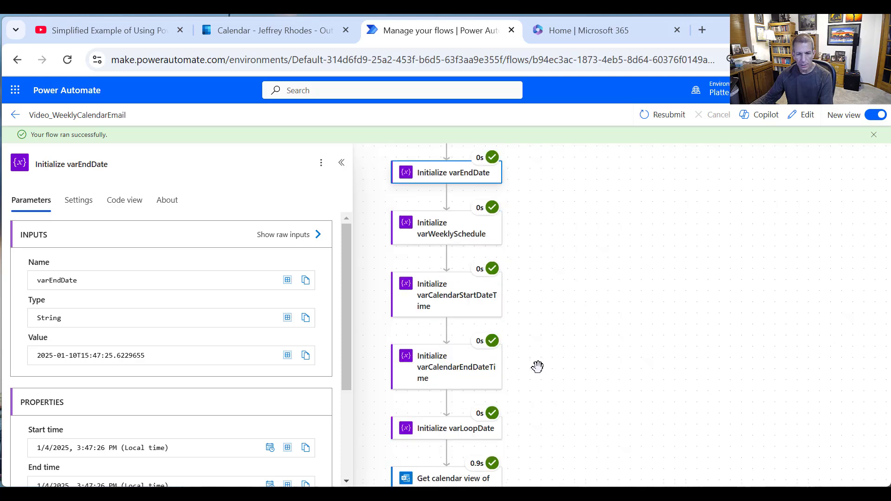
click(462, 374)
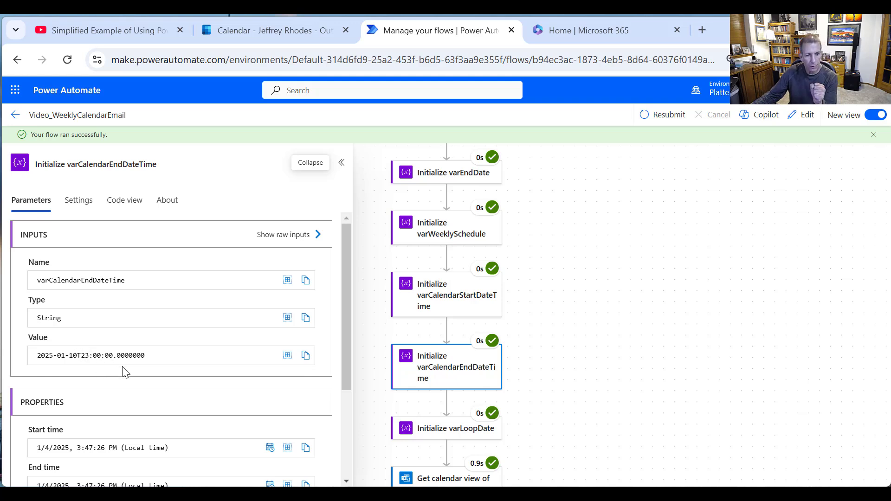
- Examine the input parameters of Get calendar view of events (V3), highlighting the time portion of endDateTimeUtc
scroll(523, 404, down, 2)
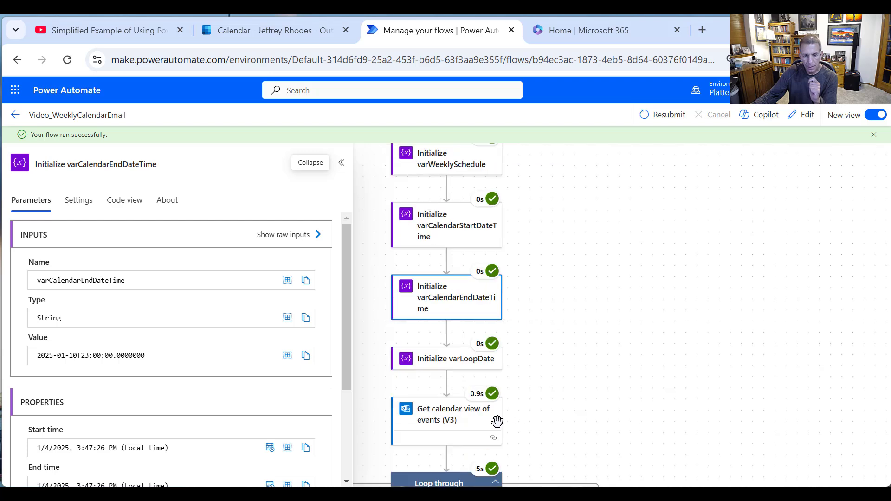
click(457, 420)
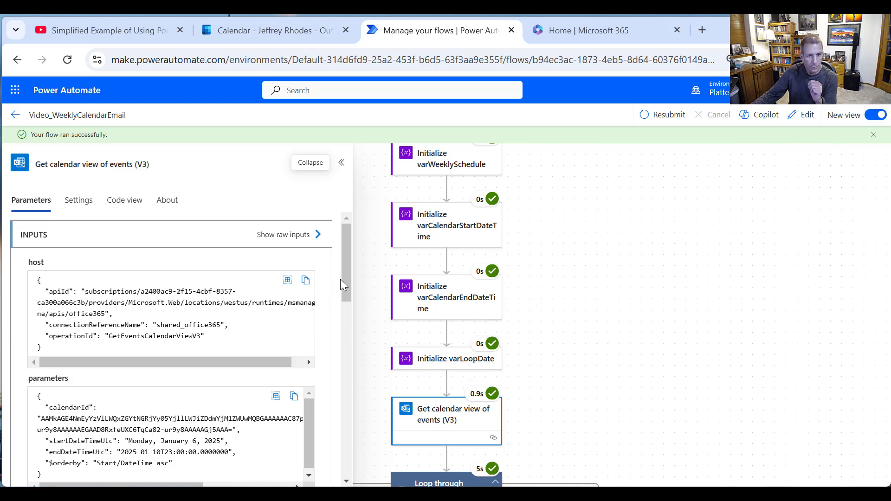
drag(342, 291, 346, 318)
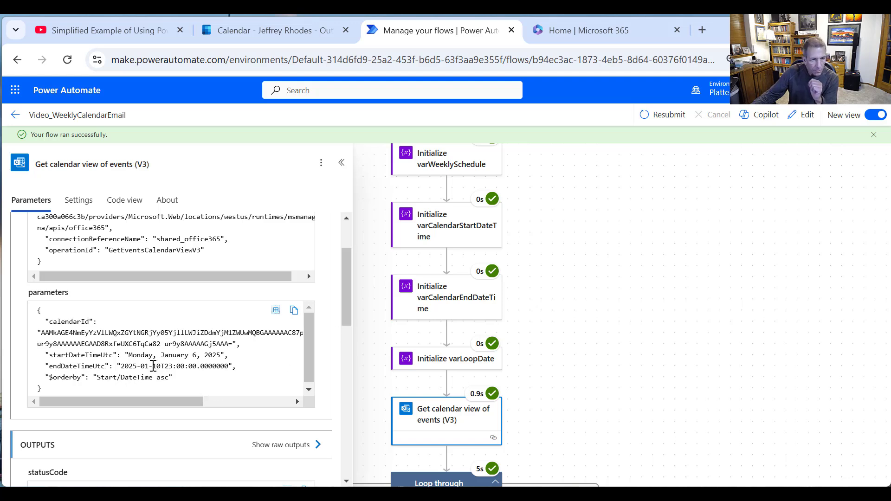
drag(166, 369, 217, 371)
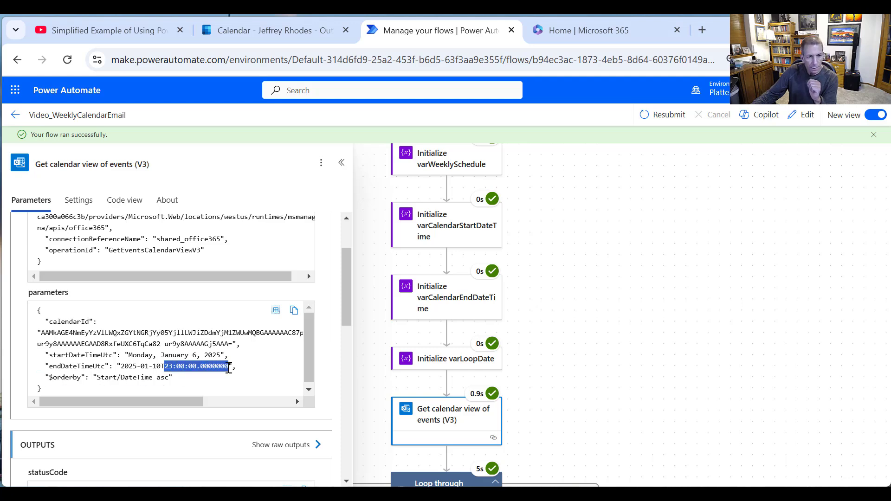
- Go to iteration 22 of Loop through Events and inspect the row value added by Append to varWeeklySchedule 2
scroll(593, 402, down, 3)
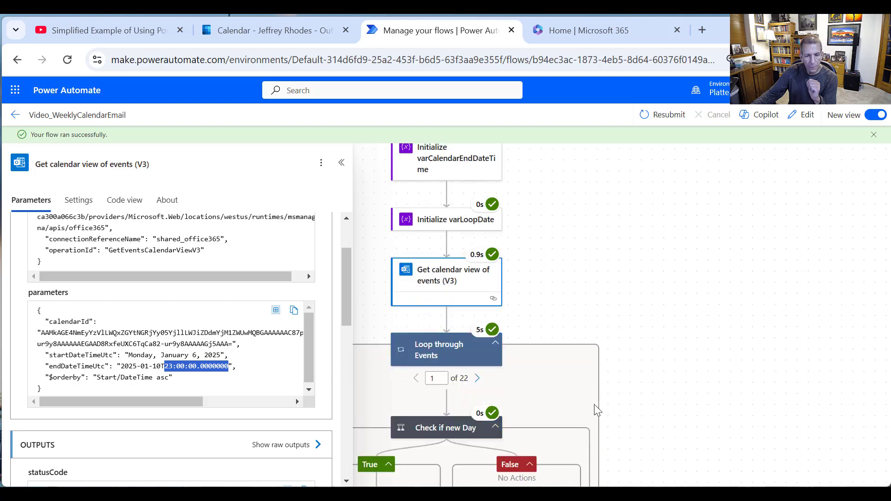
scroll(599, 409, down, 2)
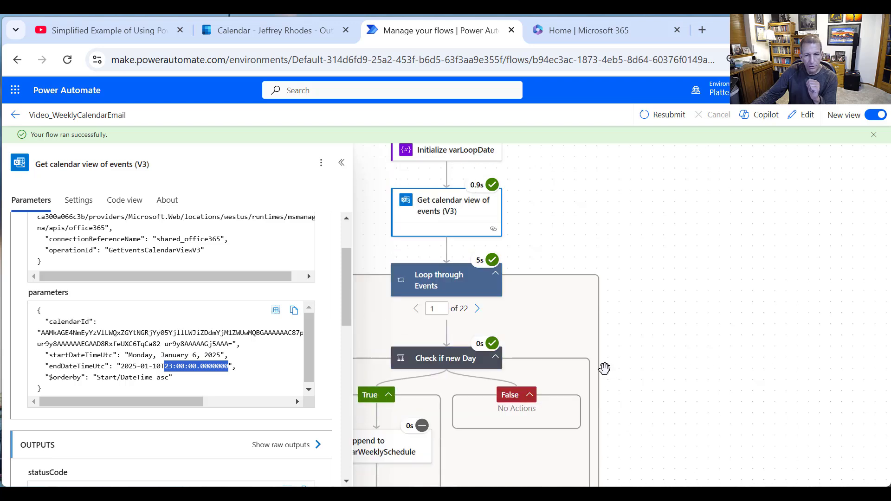
click(476, 309)
click(477, 310)
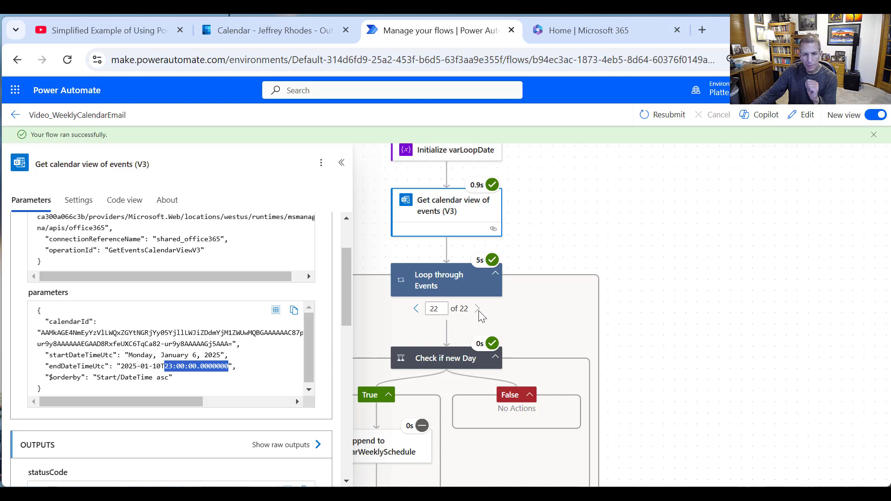
scroll(611, 341, down, 3)
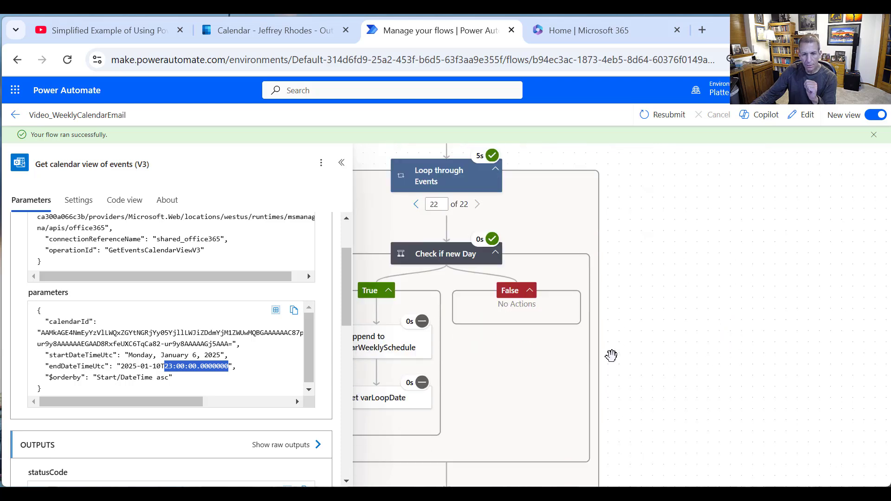
scroll(612, 355, down, 2)
click(460, 440)
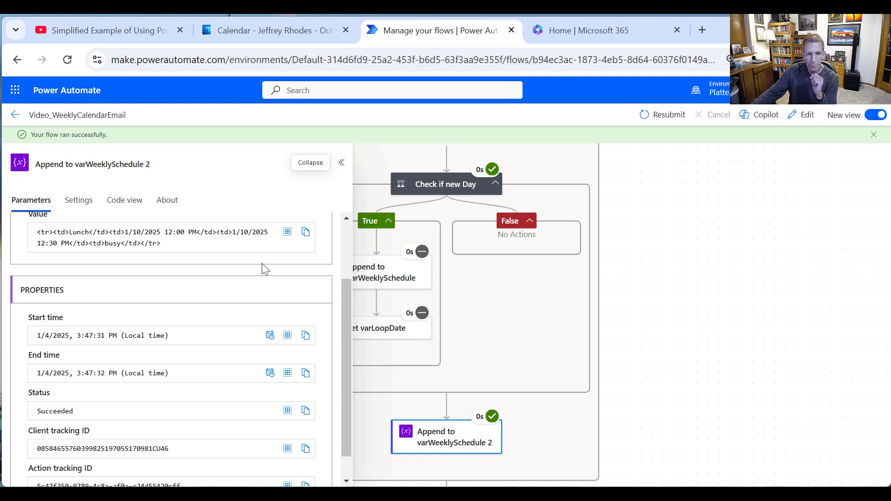
scroll(673, 397, down, 3)
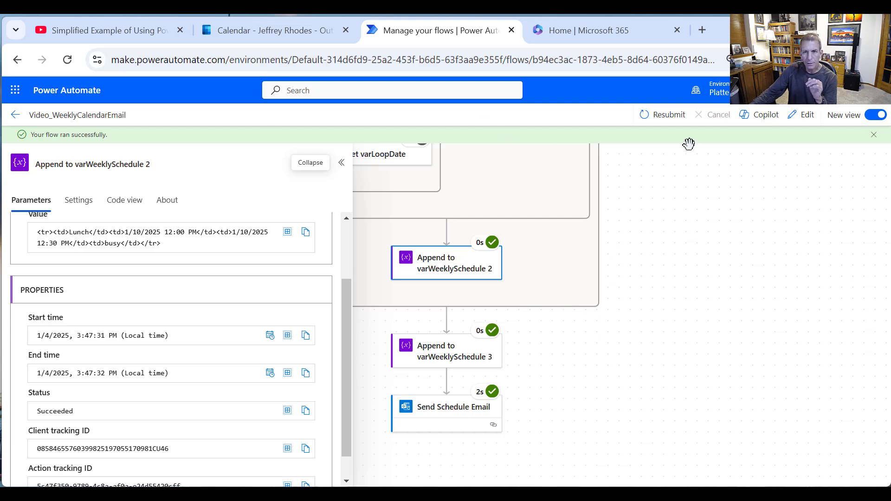
- Open the flow for editing and set the hours in the addHours expression of Initialize varCalendarEndDateTime to 24
click(804, 116)
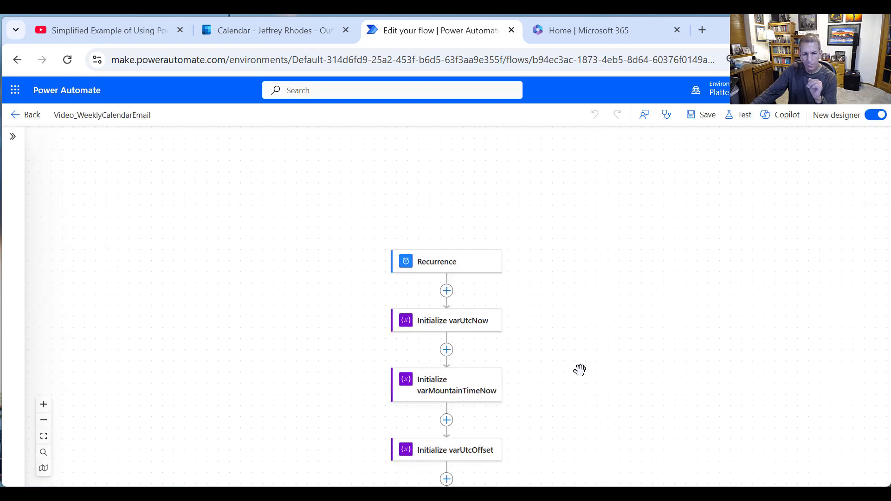
scroll(580, 370, down, 10)
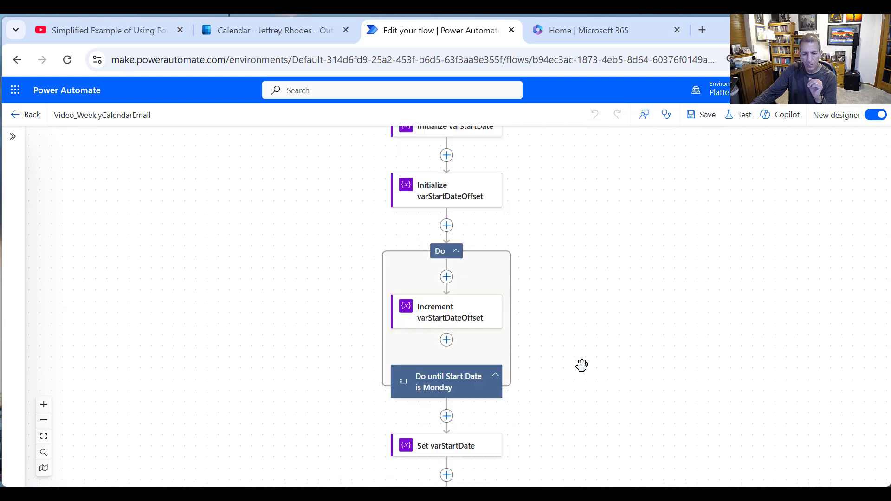
scroll(582, 365, down, 6)
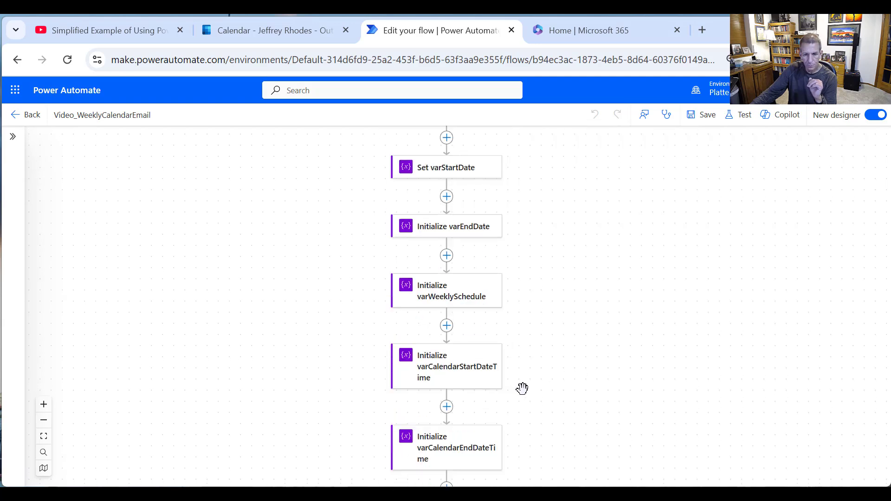
scroll(513, 370, down, 2)
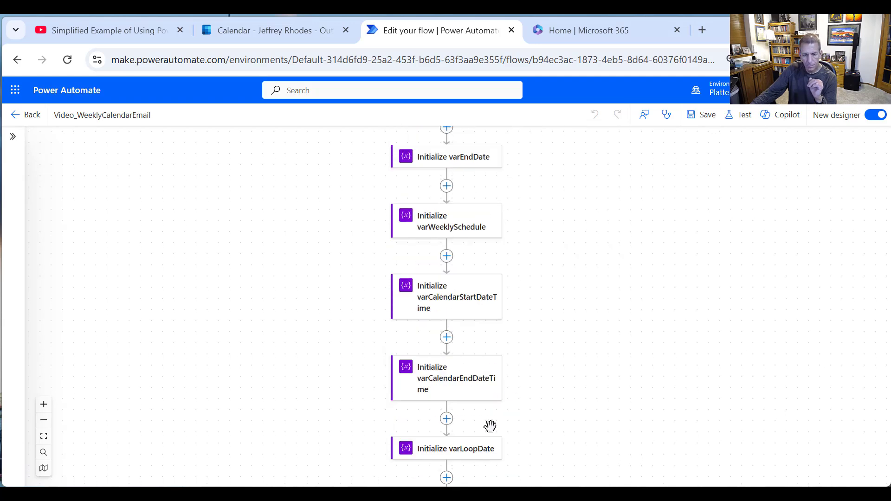
click(481, 386)
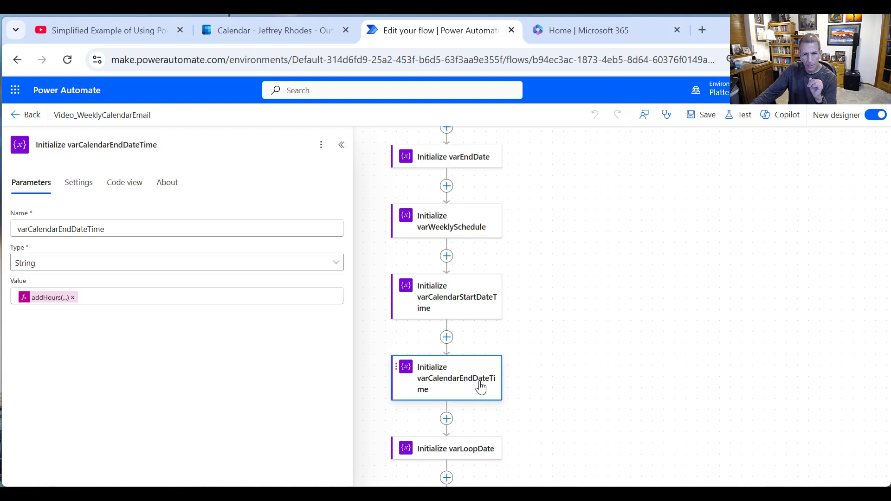
click(66, 299)
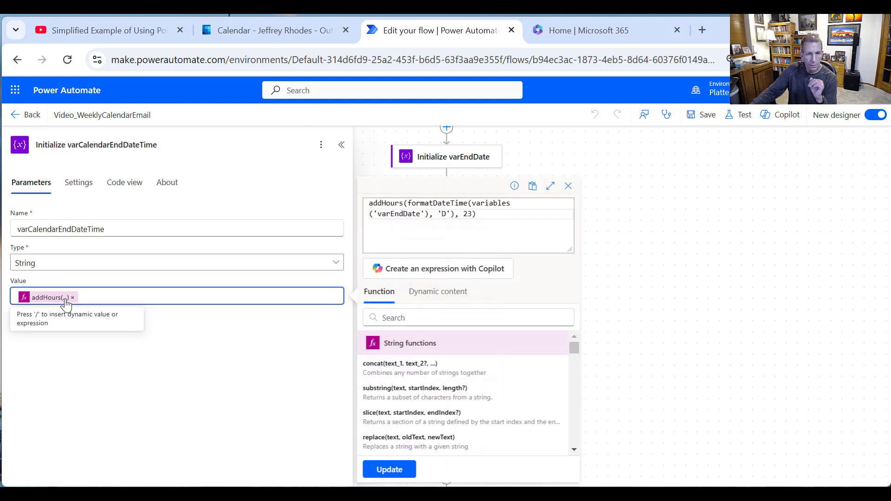
double_click(468, 213)
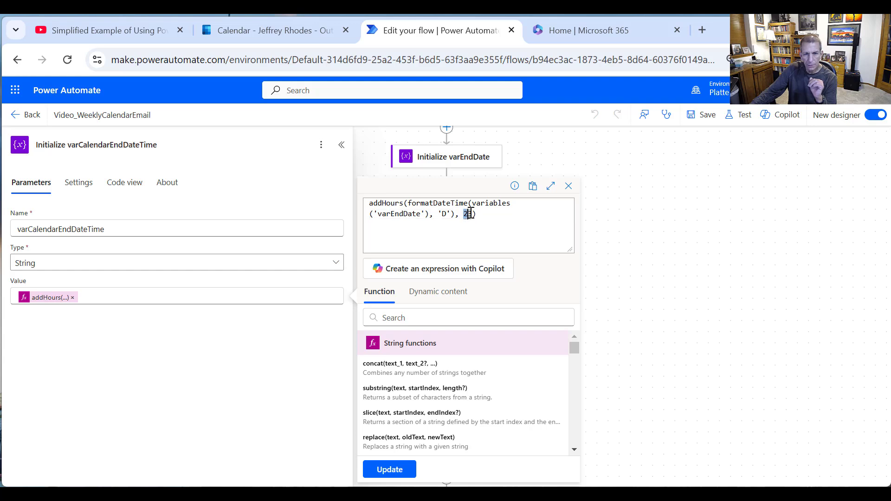
text(24)
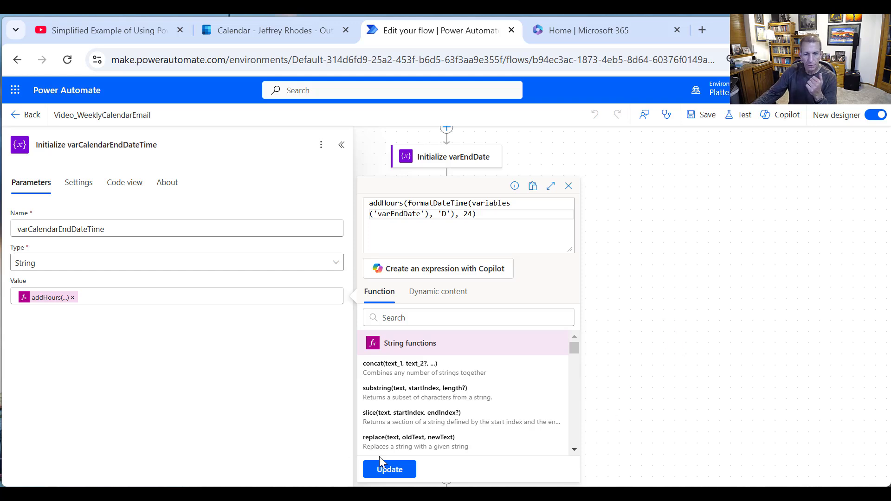
click(390, 469)
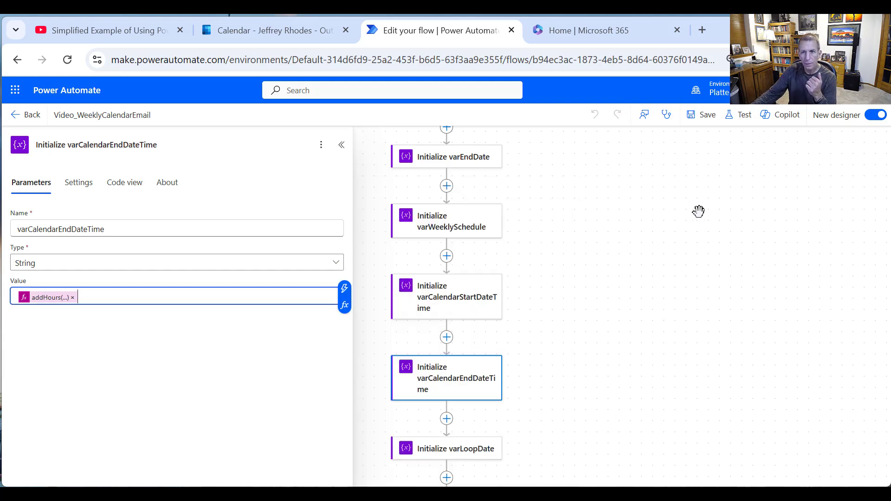
- Save the flow, test it manually by running it, and close the run confirmation to show the run
click(708, 119)
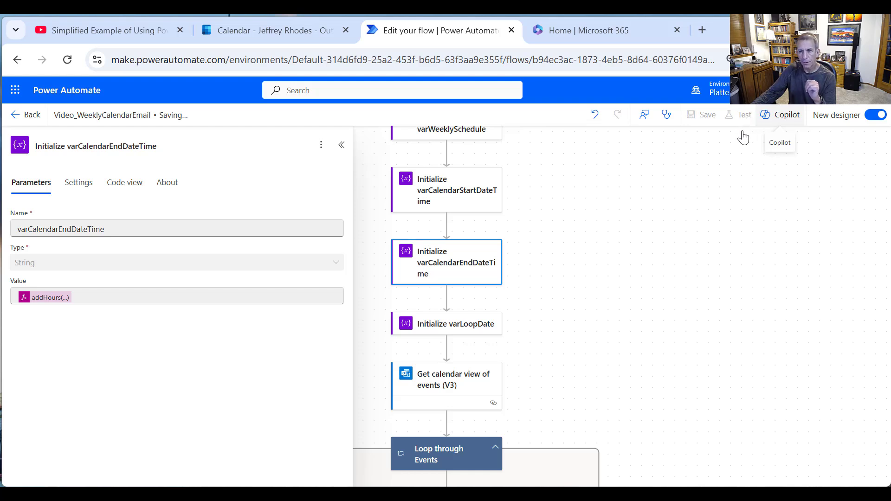
click(743, 116)
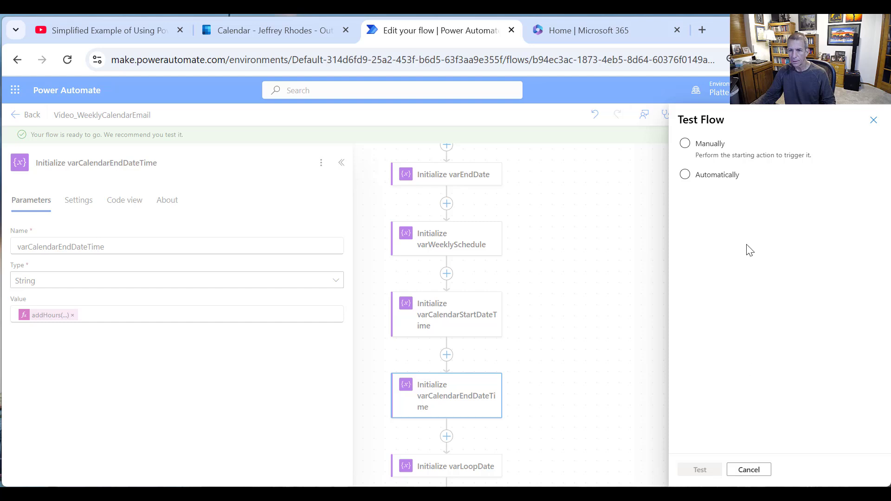
click(710, 145)
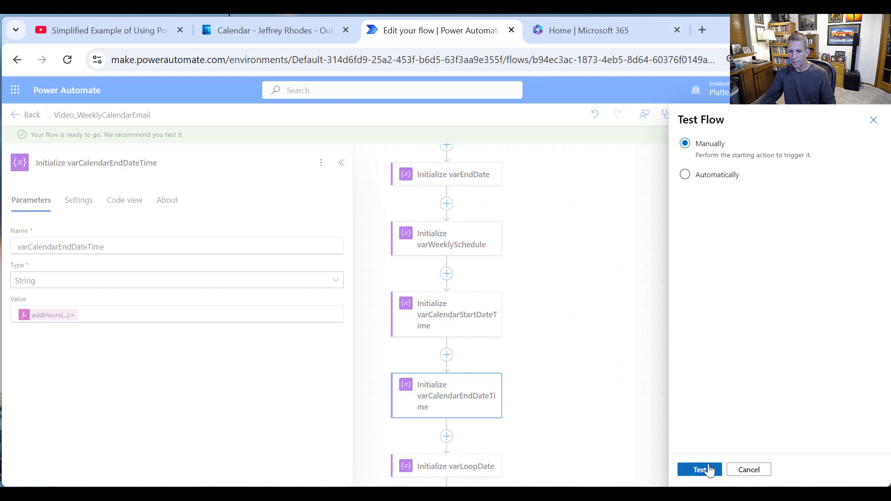
click(709, 470)
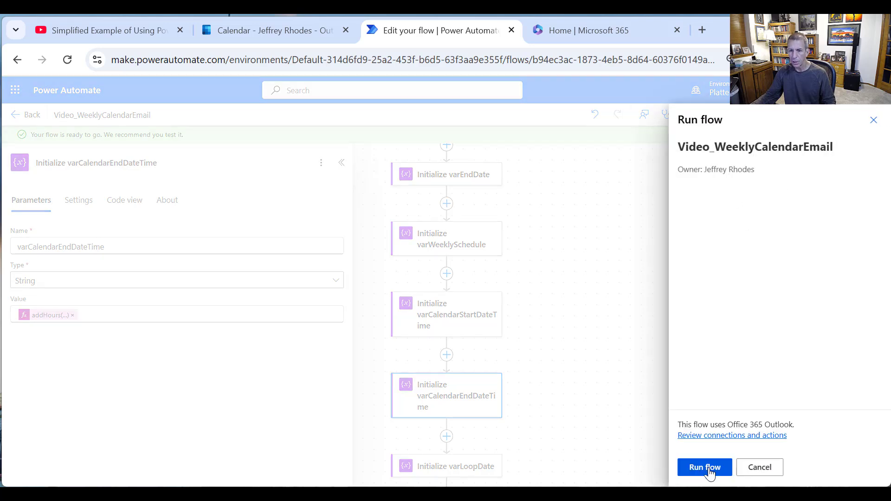
click(712, 468)
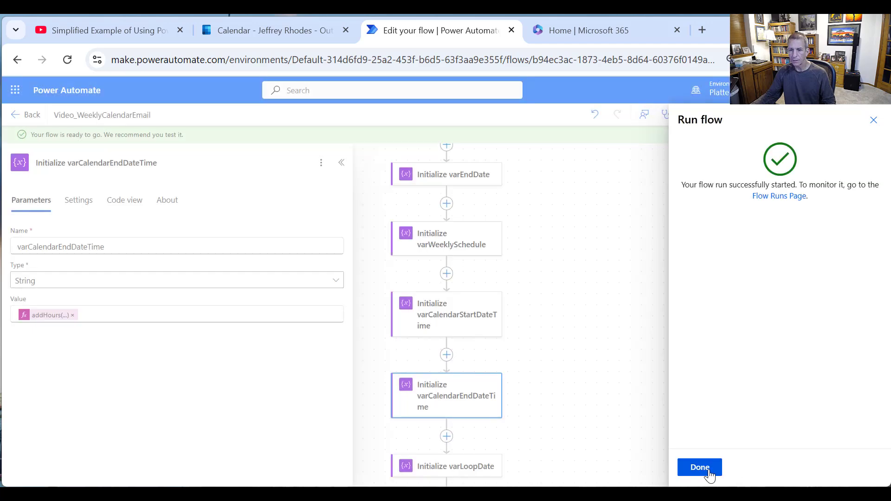
click(712, 468)
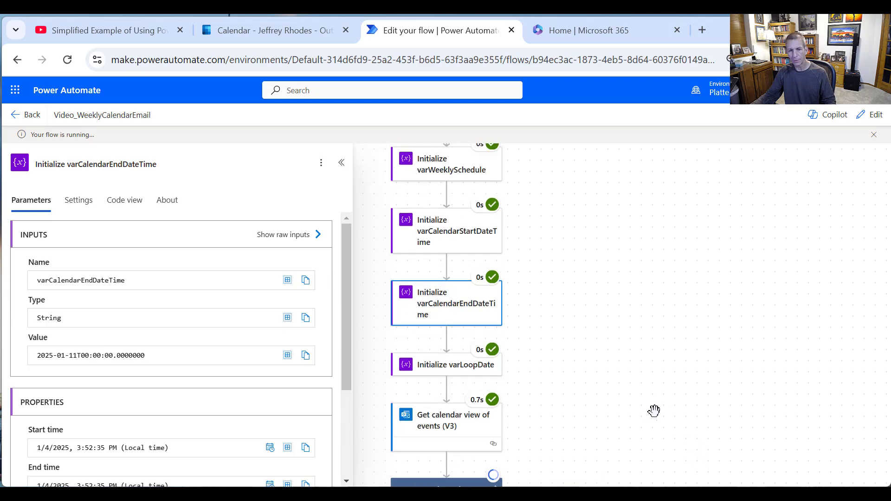
- In the weekly schedule email in Outlook, examine the events through Friday, January 10, highlighting that day's Planning Time start and end times
scroll(477, 464, down, 1)
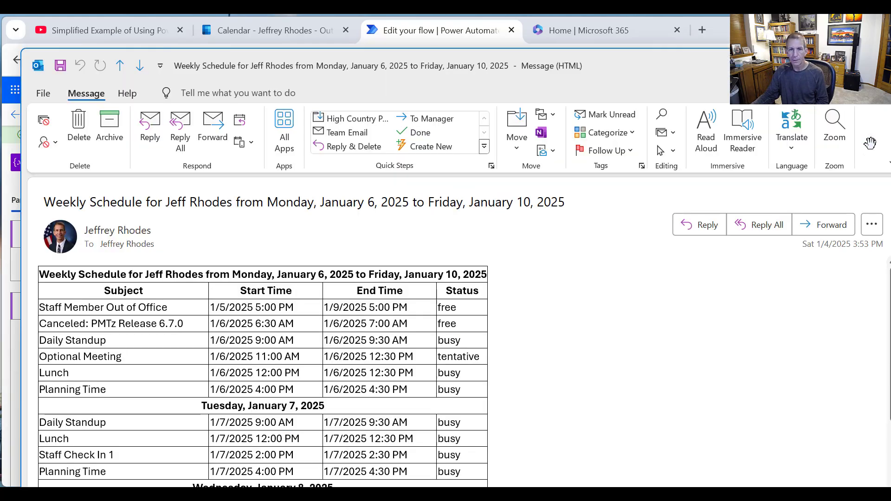
scroll(487, 370, down, 5)
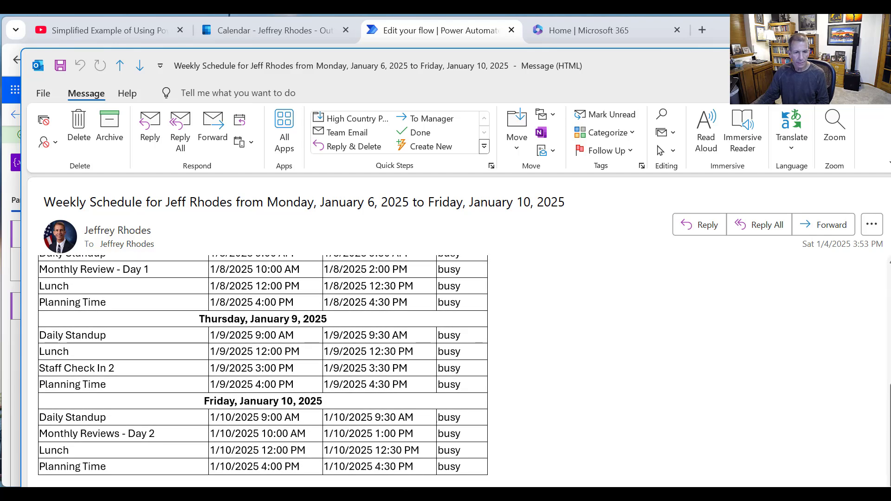
drag(262, 466, 419, 469)
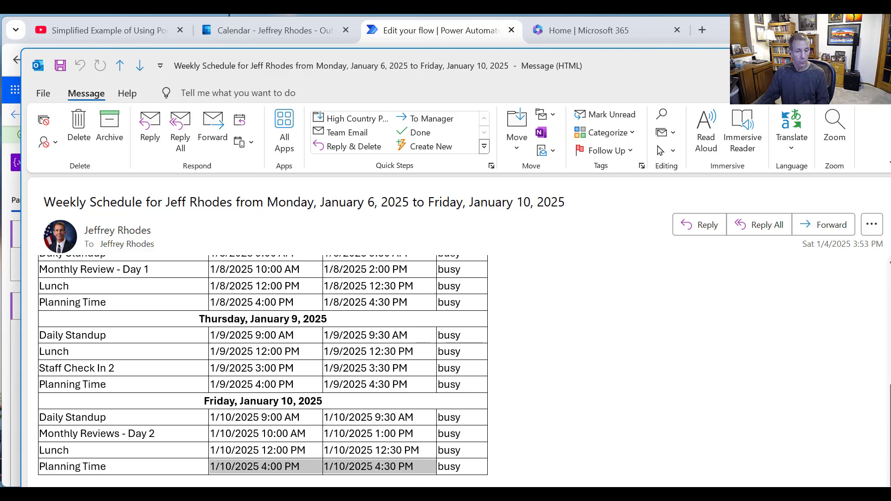